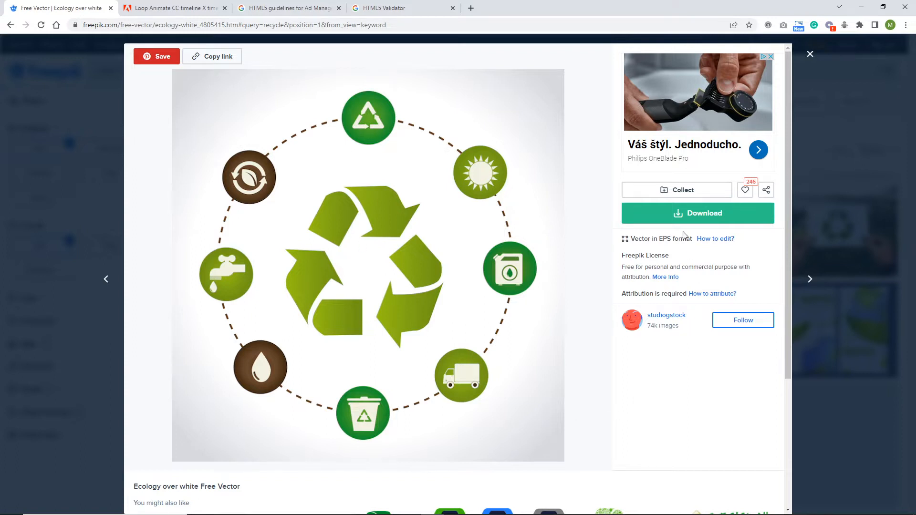
pyautogui.click(675, 216)
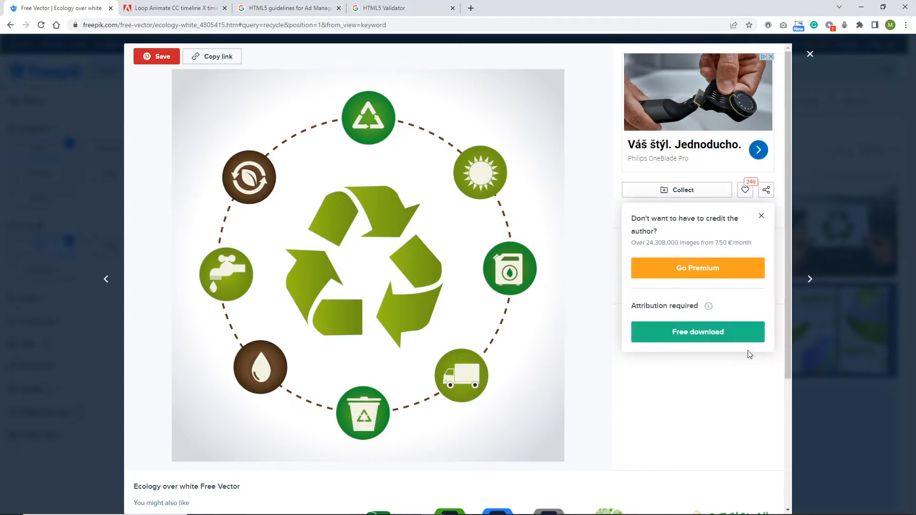
pyautogui.click(680, 336)
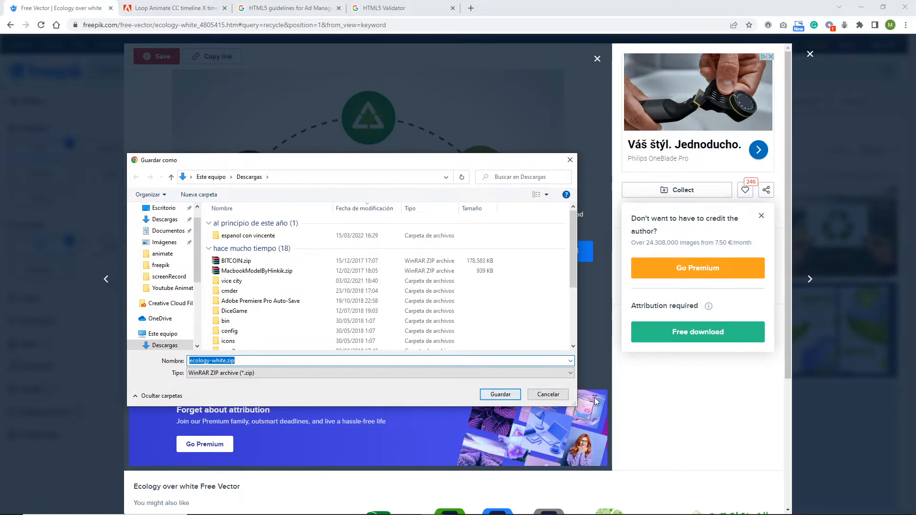
pyautogui.click(548, 395)
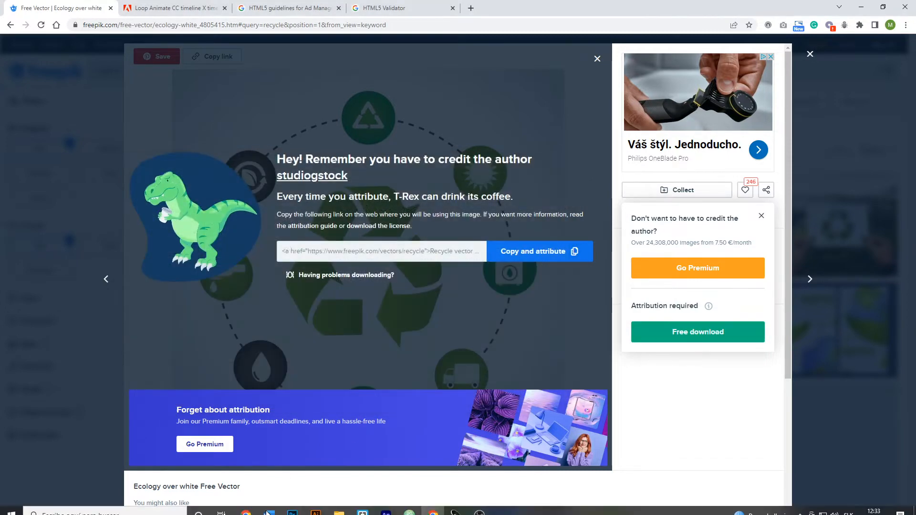
# Switch to File Explorer and open the freepik folder inside Youtube Animations, 09 recycle4, tutorial
pyautogui.click(339, 505)
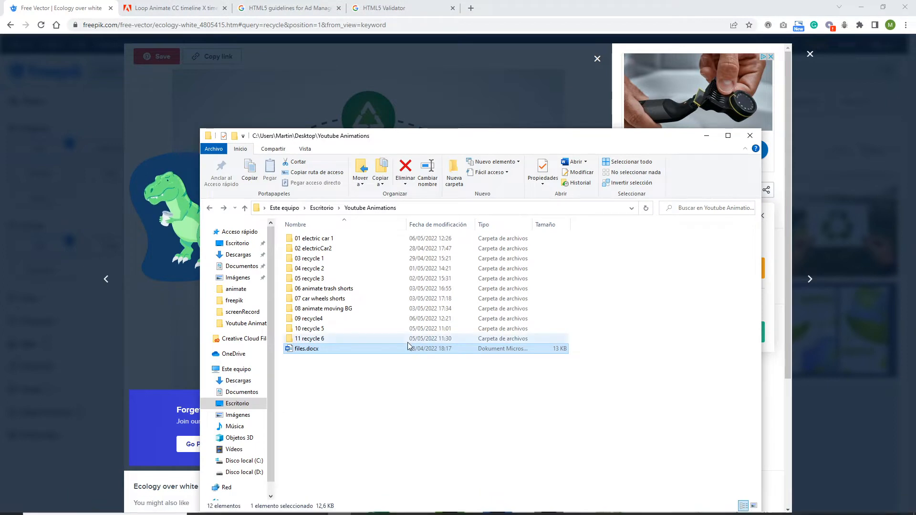
pyautogui.click(313, 320)
pyautogui.doubleClick(312, 320)
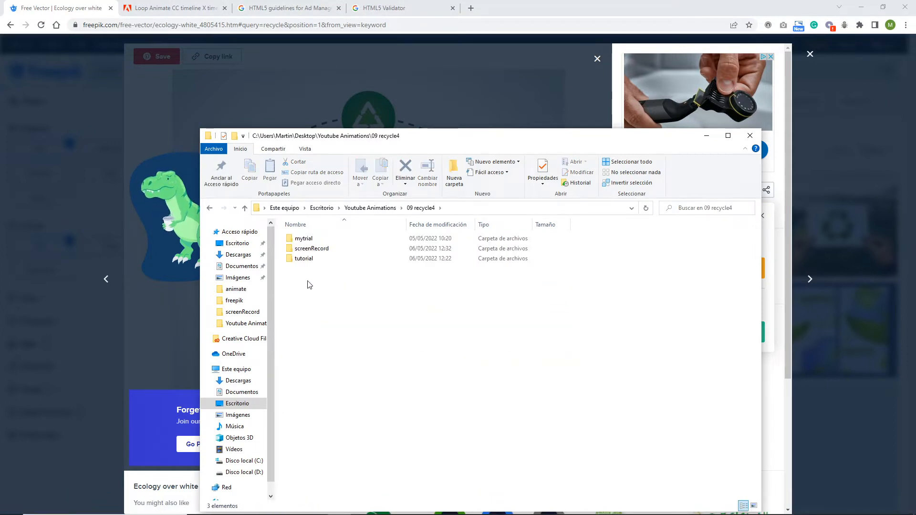
pyautogui.doubleClick(305, 259)
pyautogui.click(305, 238)
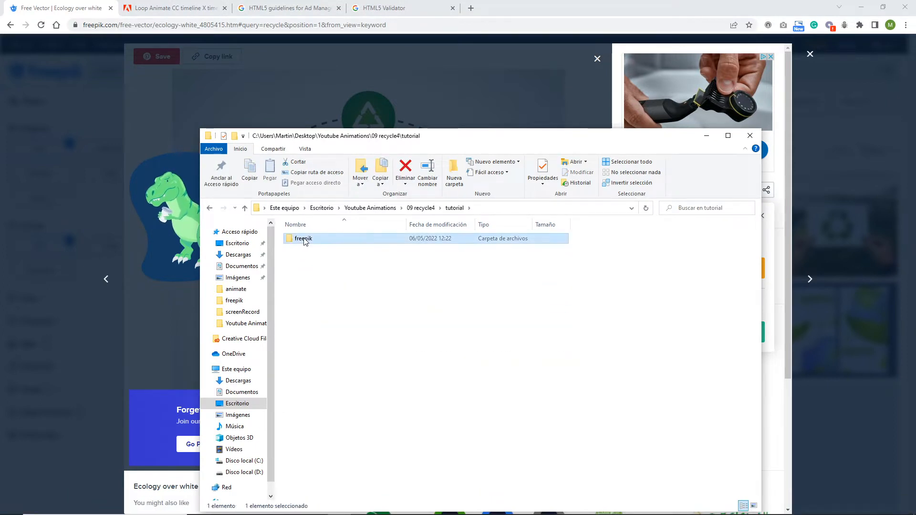
pyautogui.doubleClick(305, 238)
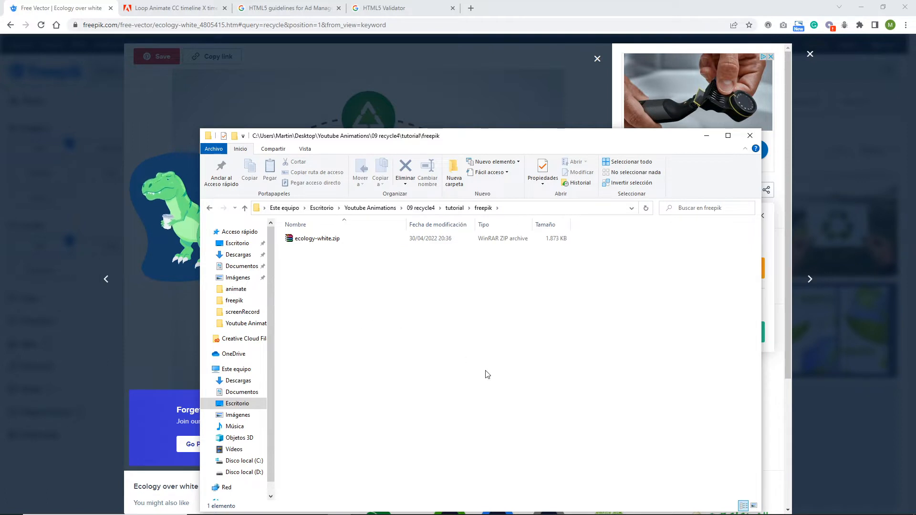
# Extract ecology-white.zip directly into the current freepik folder
pyautogui.click(307, 242)
pyautogui.rightClick(308, 243)
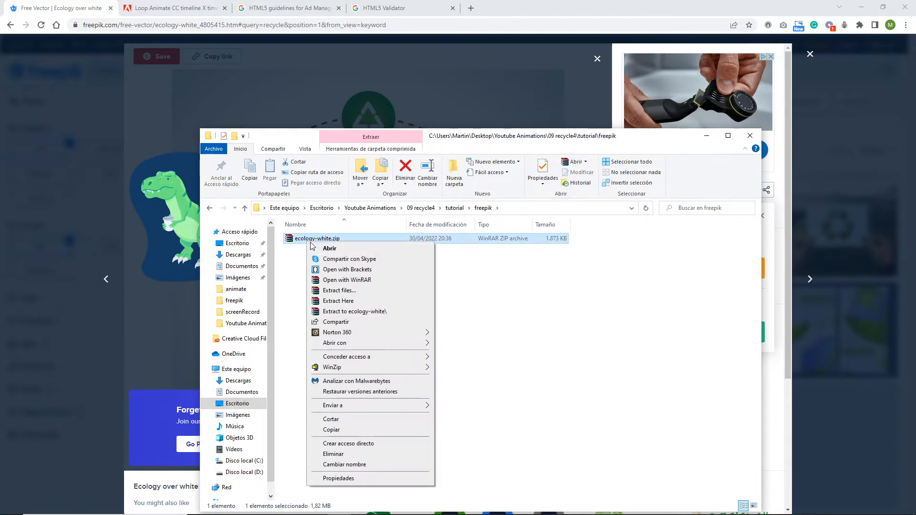
pyautogui.click(336, 302)
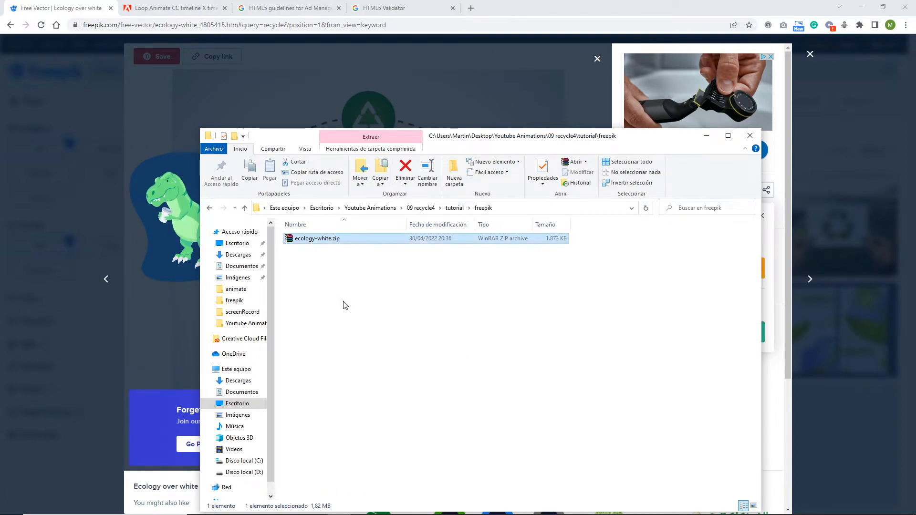
pyautogui.click(363, 318)
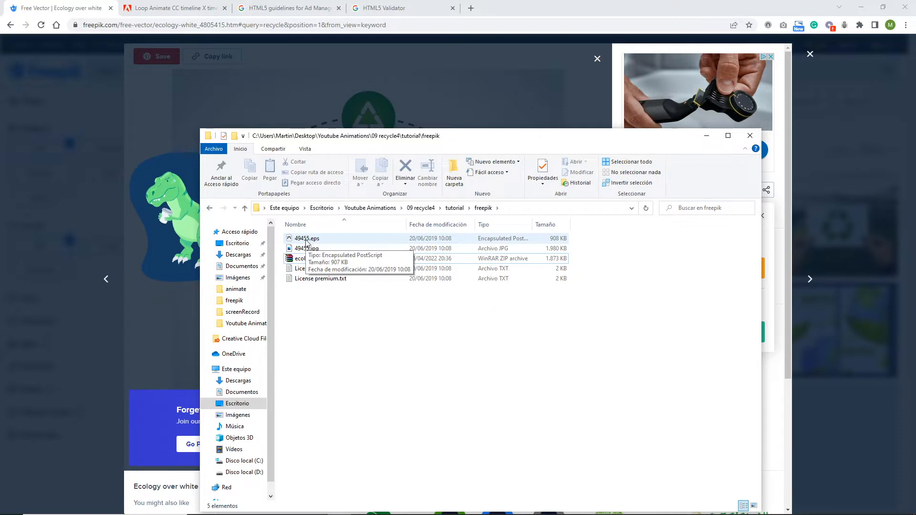
# Open 49455.eps in Illustrator, declining to retain 9-slice scaling for symbols and postponing the version update
pyautogui.doubleClick(308, 240)
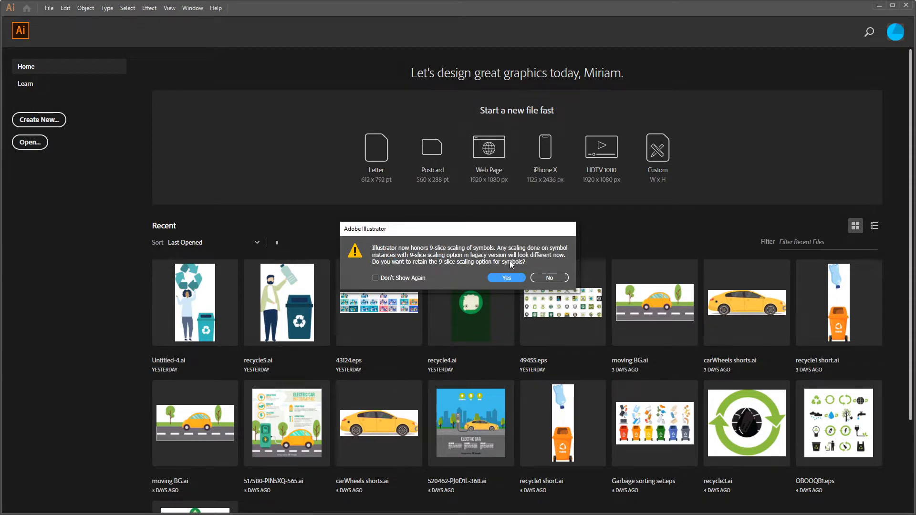
pyautogui.click(557, 279)
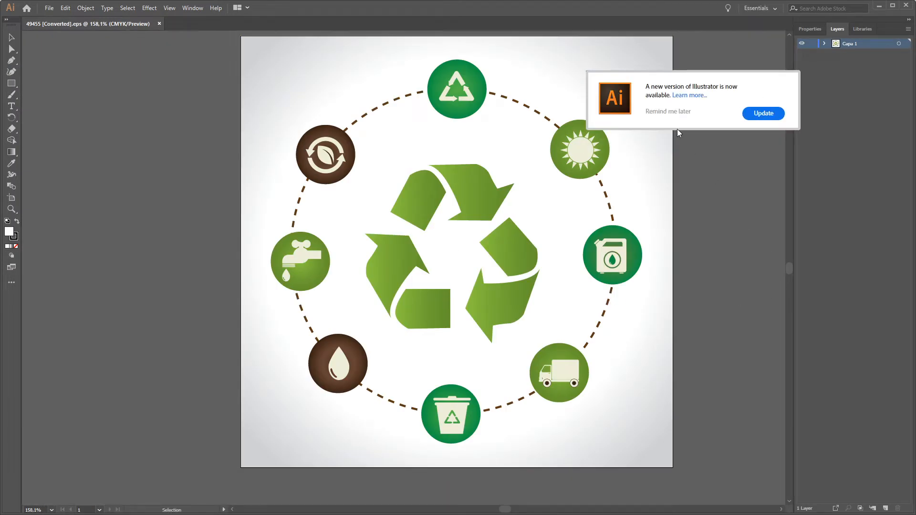
pyautogui.click(671, 112)
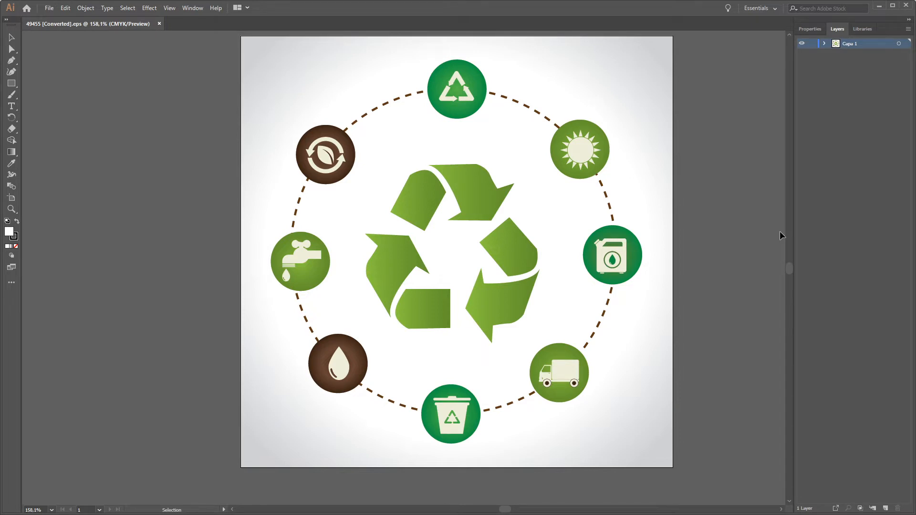
# Create a new document 300 px wide and 600 px high
pyautogui.hotkey('ctrl', 'n')
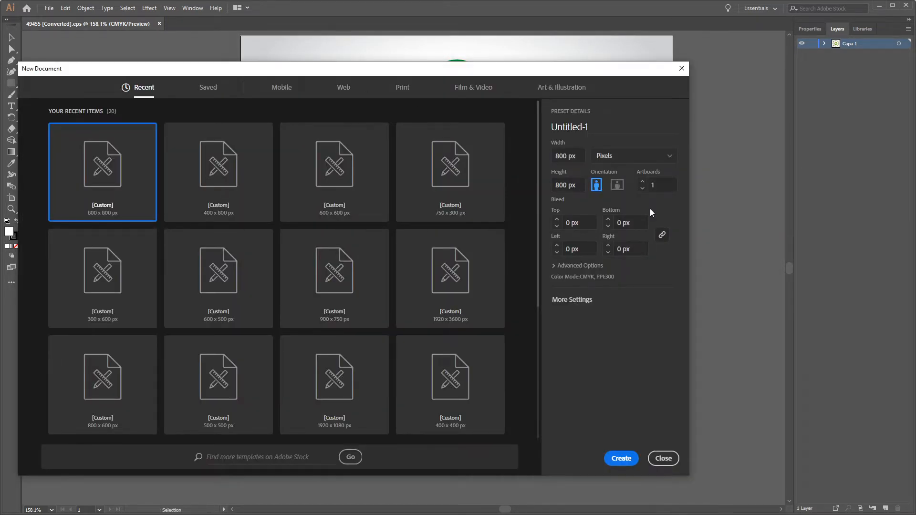
pyautogui.click(567, 155)
pyautogui.click(564, 156)
pyautogui.moveTo(566, 156); pyautogui.dragTo(536, 153)
pyautogui.write('5')
pyautogui.press('BackSpace')
pyautogui.write('300')
pyautogui.moveTo(569, 185); pyautogui.dragTo(517, 179)
pyautogui.write('6')
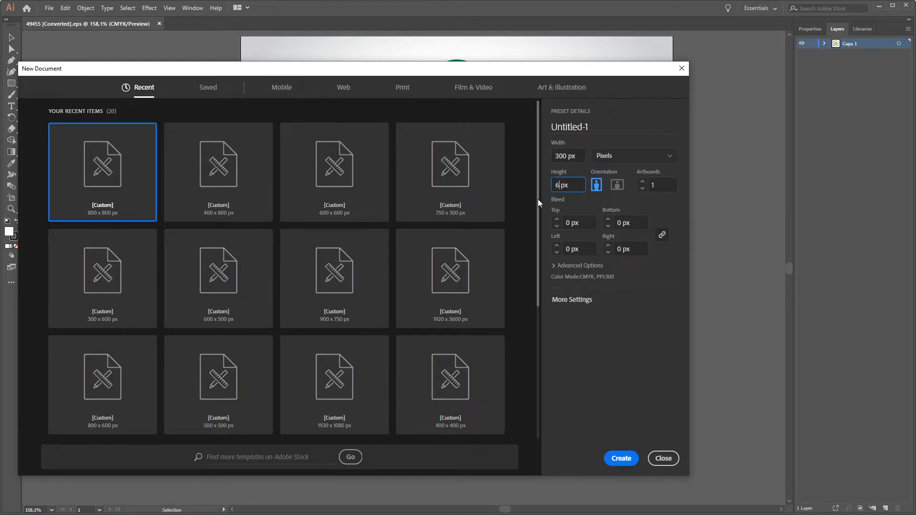
pyautogui.write('00')
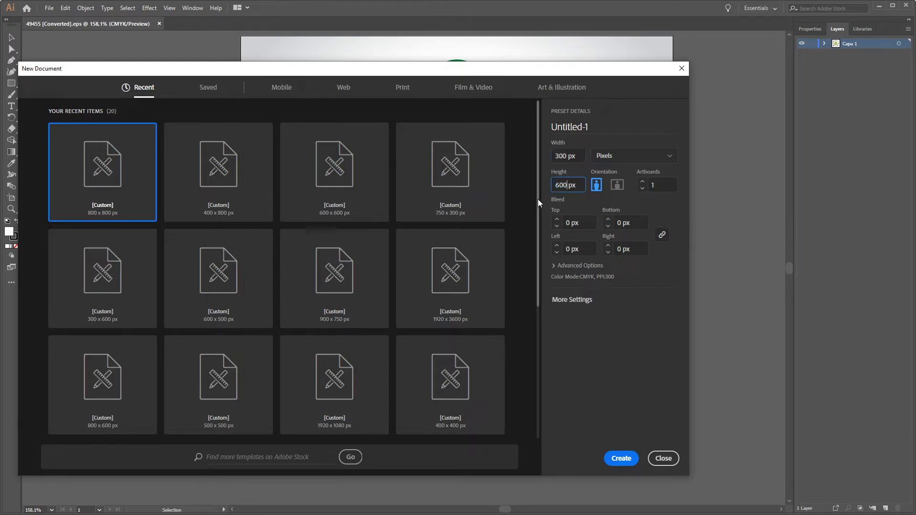
pyautogui.click(622, 459)
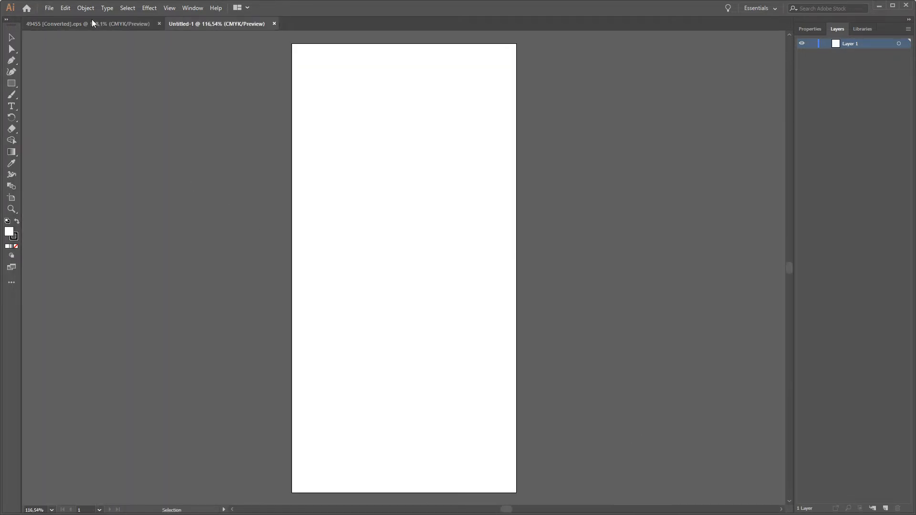
# Return to the 49455 artwork and try moving the uppermost green circle off its recycling icon, undoing the move
pyautogui.click(93, 22)
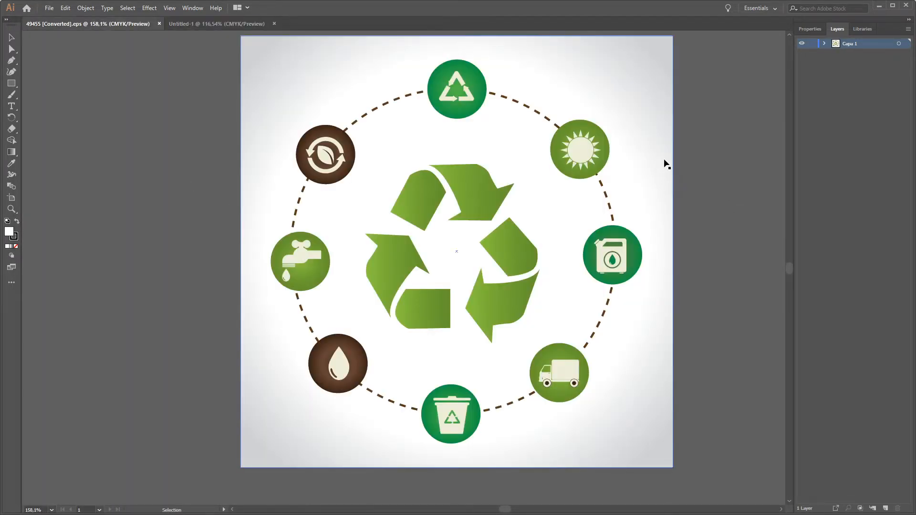
pyautogui.click(733, 364)
pyautogui.click(467, 114)
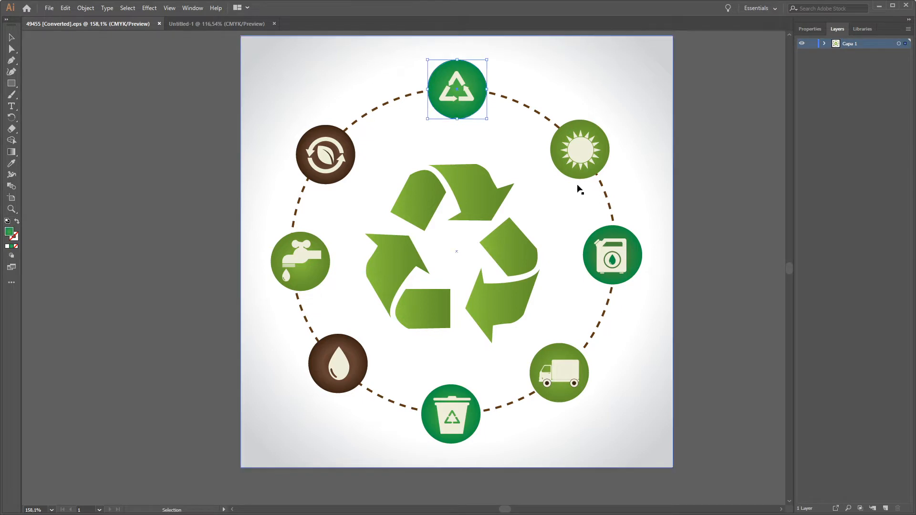
pyautogui.moveTo(458, 109); pyautogui.dragTo(450, 139)
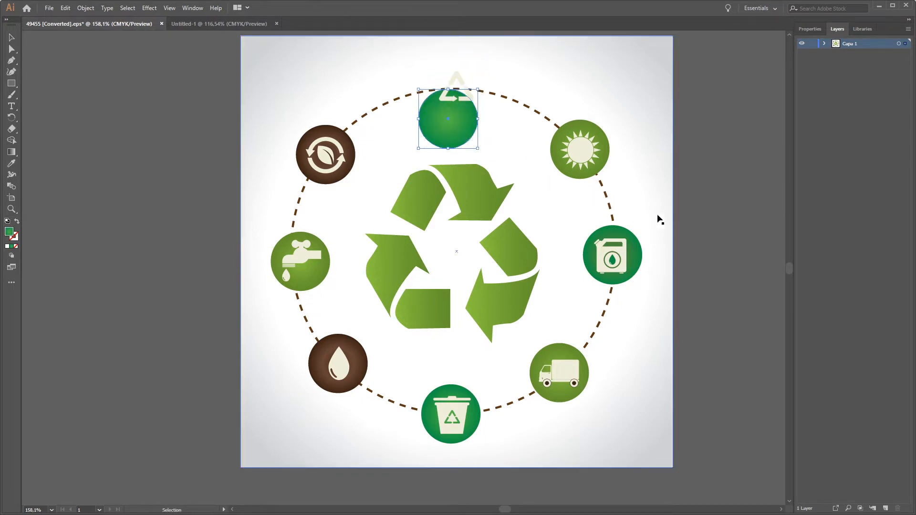
pyautogui.hotkey('ctrl', 'z')
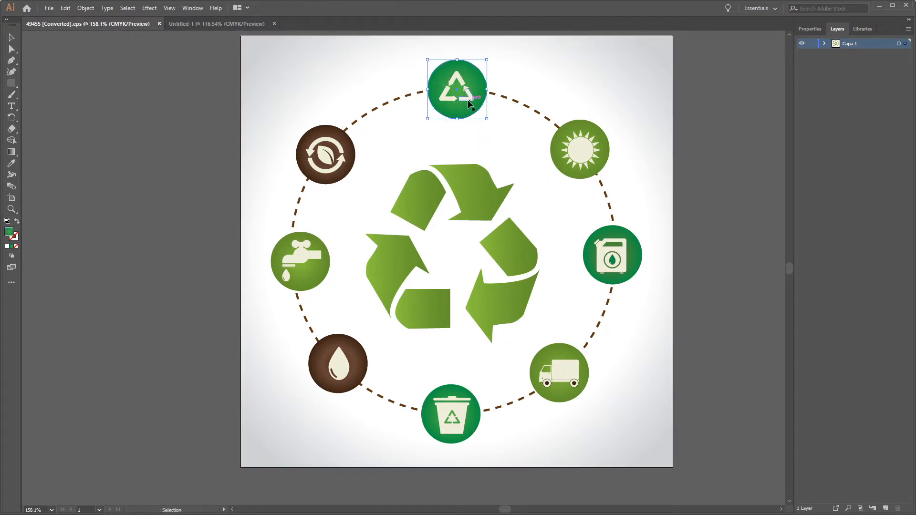
# Examine how the white icons are grouped by selecting the recycling, sun, fuel can, truck and trash bin symbols in turn
pyautogui.click(465, 98)
pyautogui.click(623, 195)
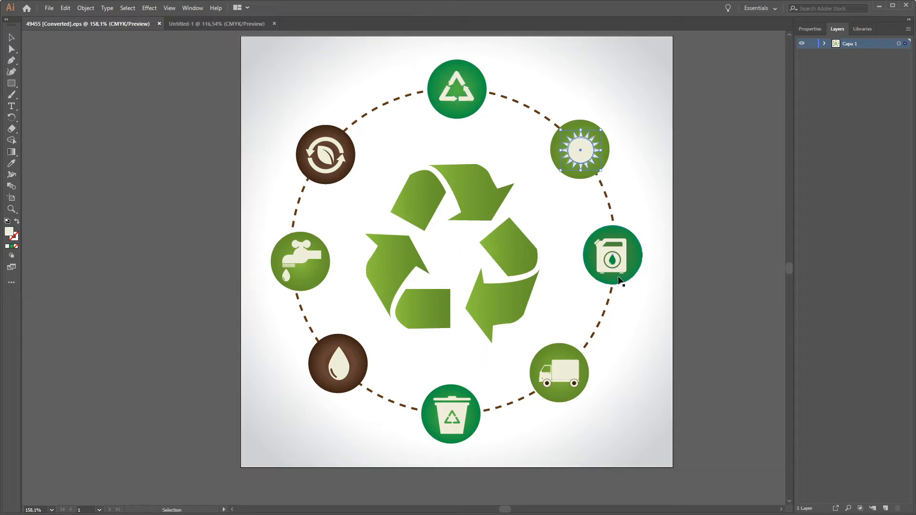
pyautogui.click(617, 260)
pyautogui.click(559, 381)
pyautogui.click(459, 410)
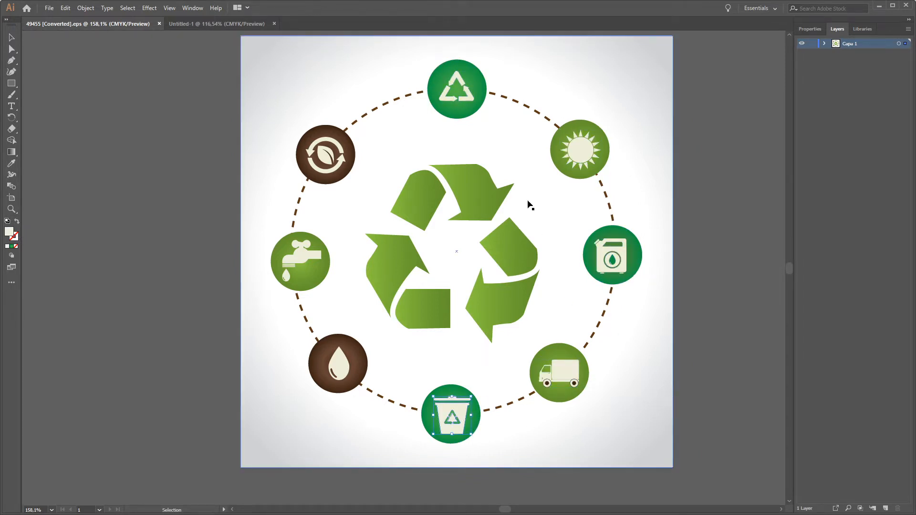
# Copy the uppermost green circle into the Untitled-1 document, and restore its original position in the 49455 artwork
pyautogui.click(453, 114)
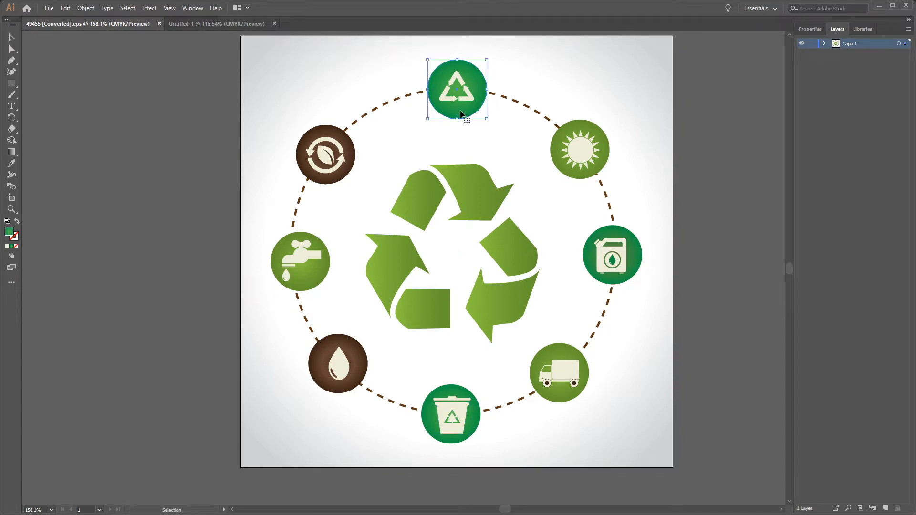
pyautogui.moveTo(453, 113); pyautogui.dragTo(391, 267)
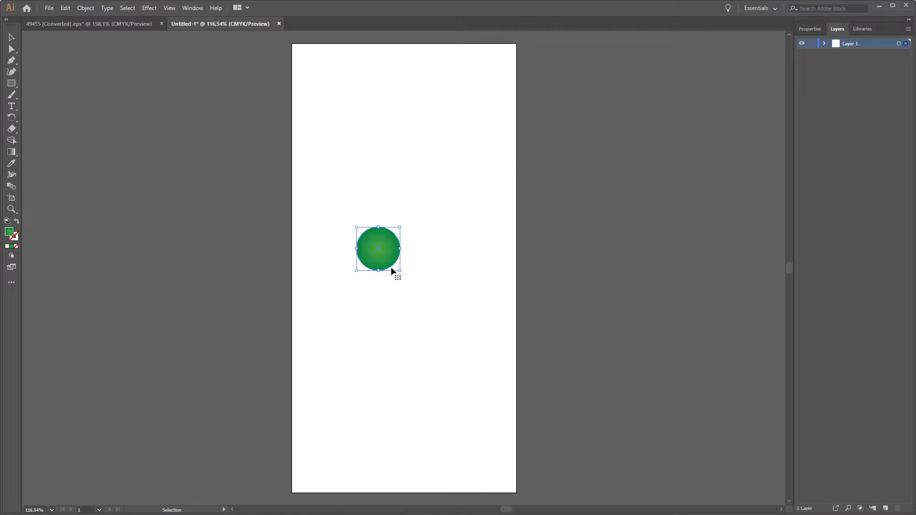
pyautogui.click(101, 23)
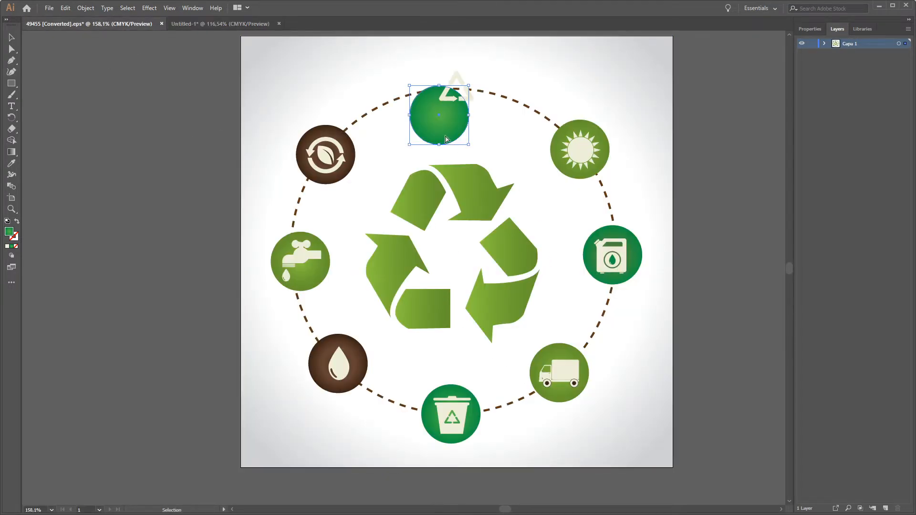
pyautogui.click(471, 103)
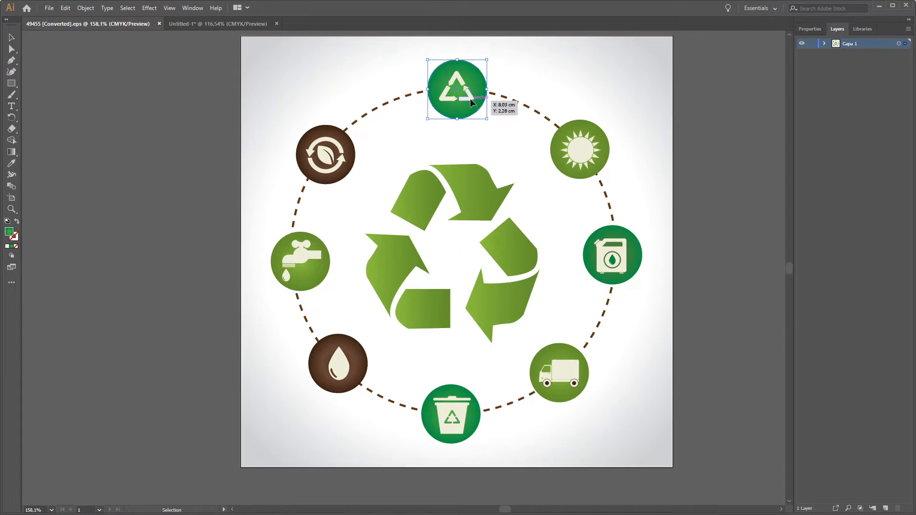
# Select all eight white icons around the dashed ring without their circles and copy them into the Untitled-1 document
pyautogui.click(466, 98)
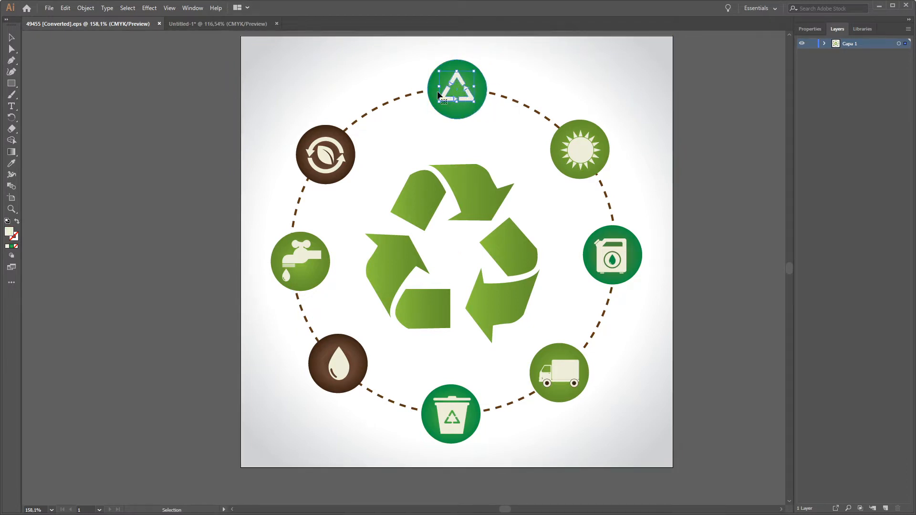
pyautogui.keyDown('shift'); pyautogui.click(585, 153); pyautogui.keyUp('shift')
pyautogui.keyDown('shift'); pyautogui.click(610, 257); pyautogui.keyUp('shift')
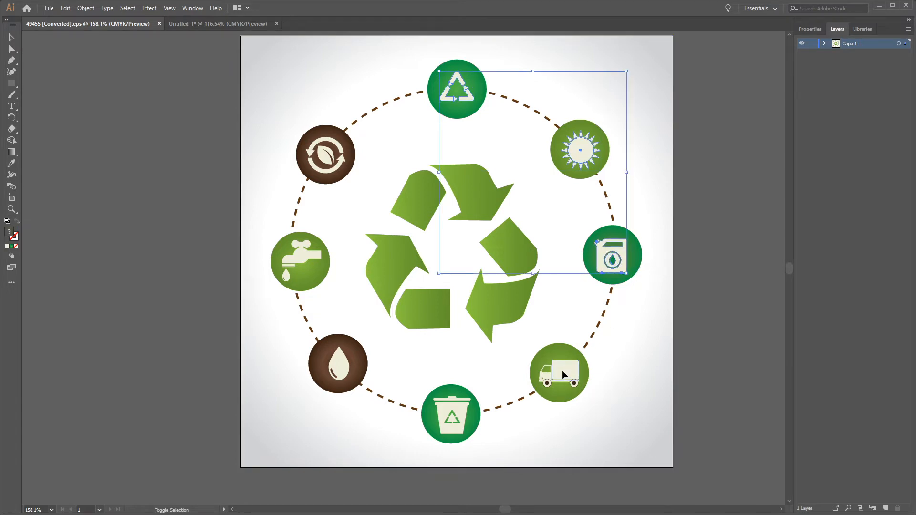
pyautogui.keyDown('shift'); pyautogui.click(563, 375); pyautogui.keyUp('shift')
pyautogui.keyDown('shift'); pyautogui.click(455, 415); pyautogui.keyUp('shift')
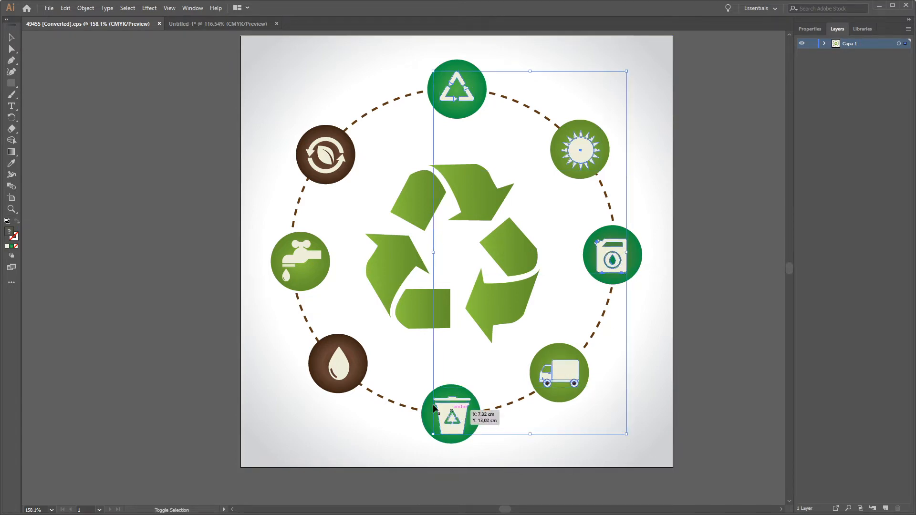
pyautogui.keyDown('shift'); pyautogui.click(343, 371); pyautogui.keyUp('shift')
pyautogui.keyDown('shift'); pyautogui.click(308, 255); pyautogui.keyUp('shift')
pyautogui.keyDown('shift'); pyautogui.click(316, 150); pyautogui.keyUp('shift')
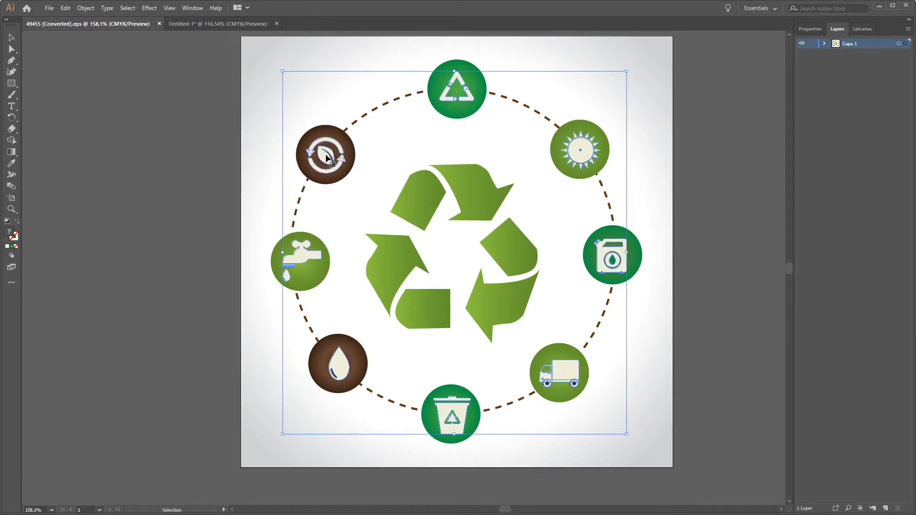
pyautogui.moveTo(326, 158); pyautogui.dragTo(397, 316)
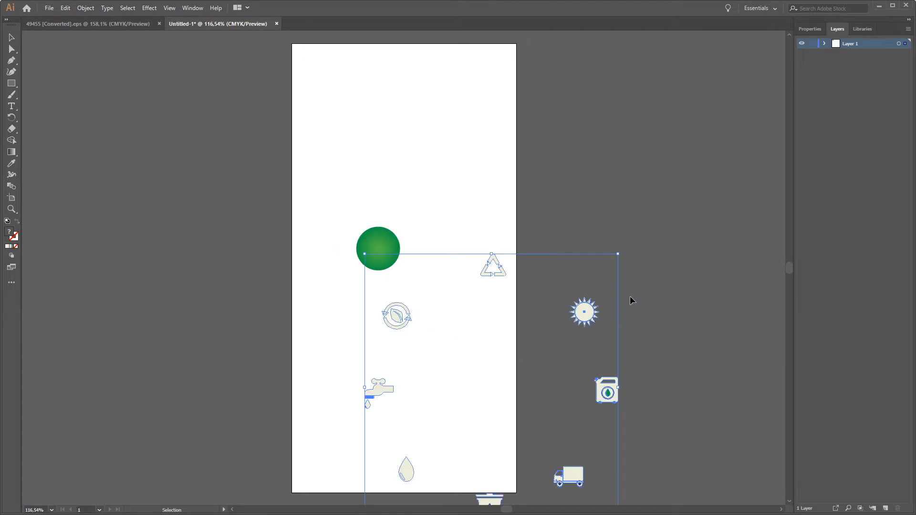
pyautogui.click(662, 273)
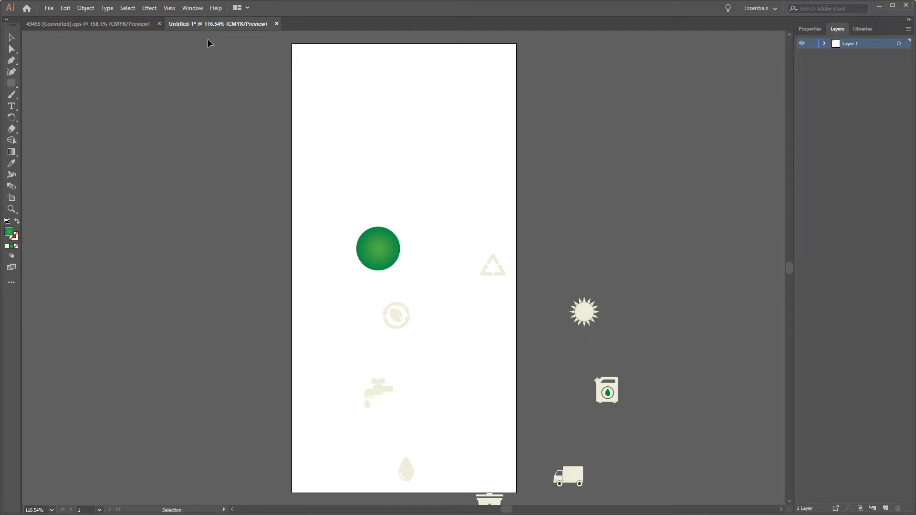
# Align the green circle and all eight icons on top of each other by their horizontal and vertical centres
pyautogui.click(194, 9)
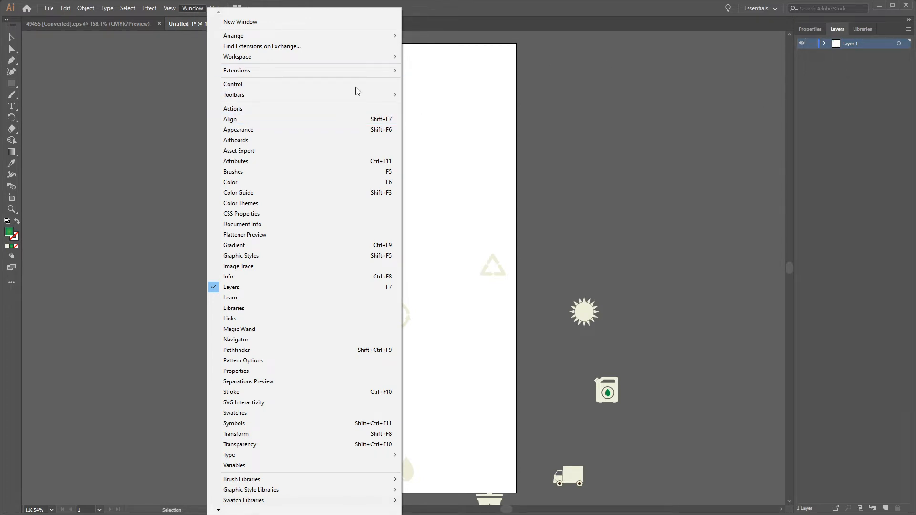
pyautogui.click(234, 124)
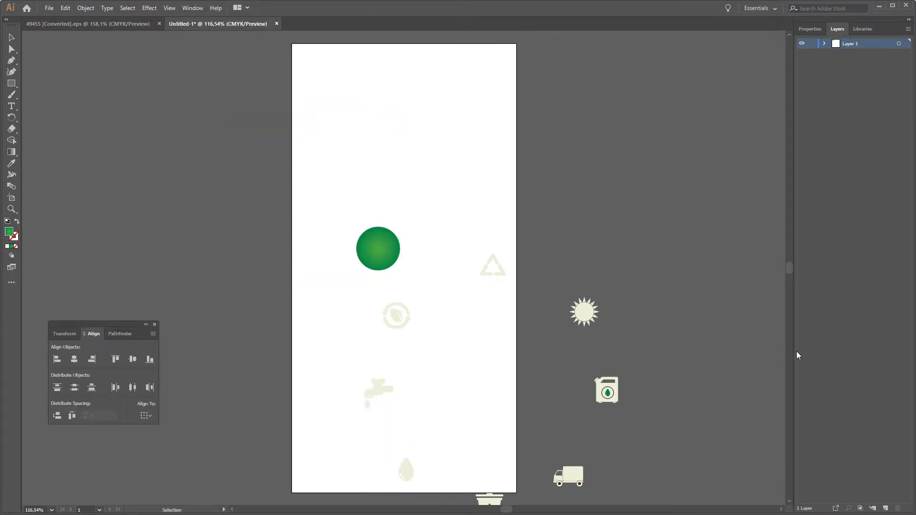
pyautogui.moveTo(115, 327); pyautogui.dragTo(128, 233)
pyautogui.moveTo(713, 371); pyautogui.dragTo(680, 314)
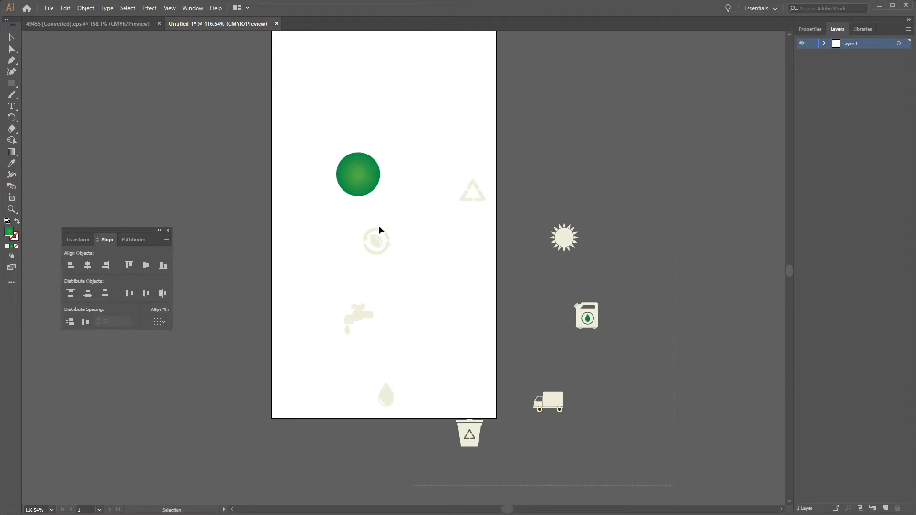
pyautogui.hotkey('ctrl', 'a')
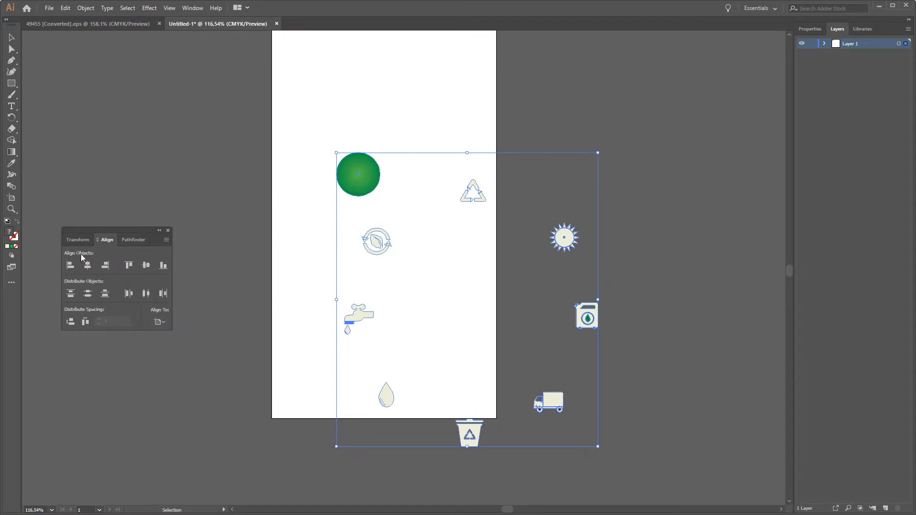
pyautogui.click(87, 265)
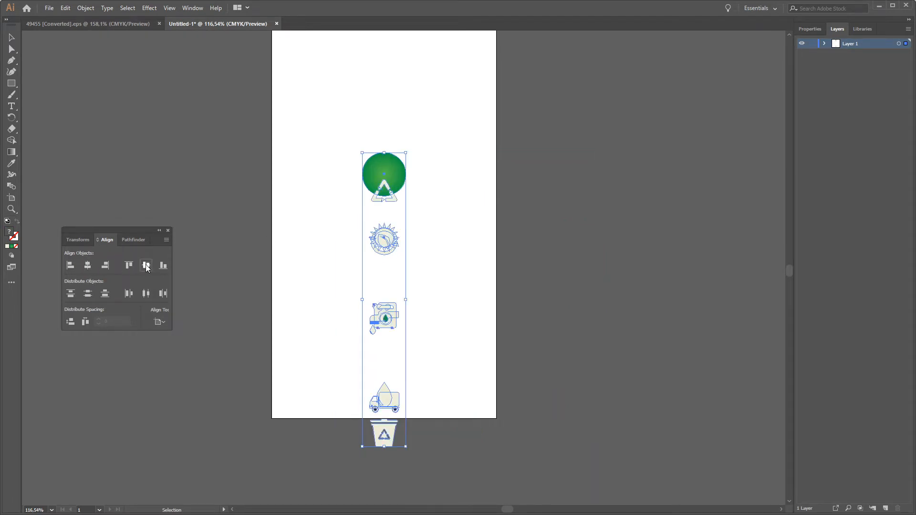
pyautogui.click(146, 266)
pyautogui.click(159, 230)
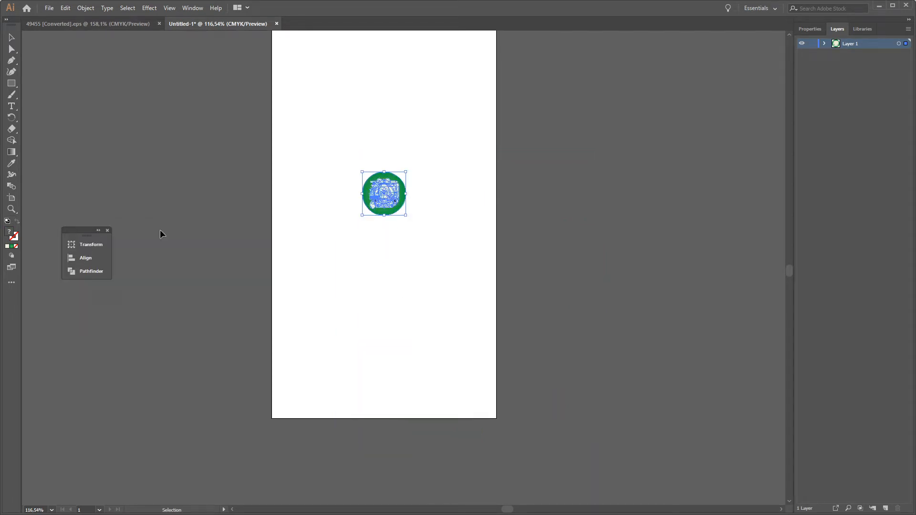
pyautogui.click(107, 231)
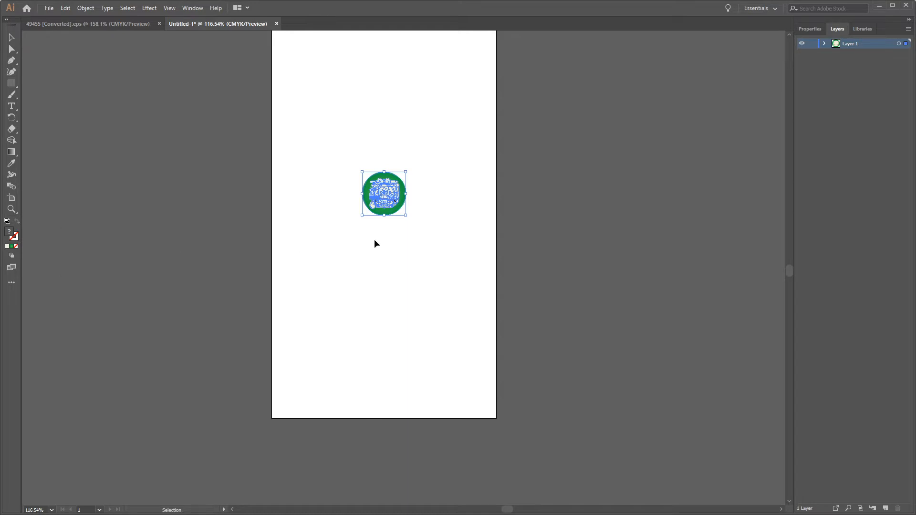
# Scale the stacked circle and icons up proportionally from their centre until the circle is about 194 px wide
pyautogui.moveTo(443, 238); pyautogui.dragTo(276, 121)
pyautogui.moveTo(405, 215); pyautogui.dragTo(458, 280)
pyautogui.click(542, 292)
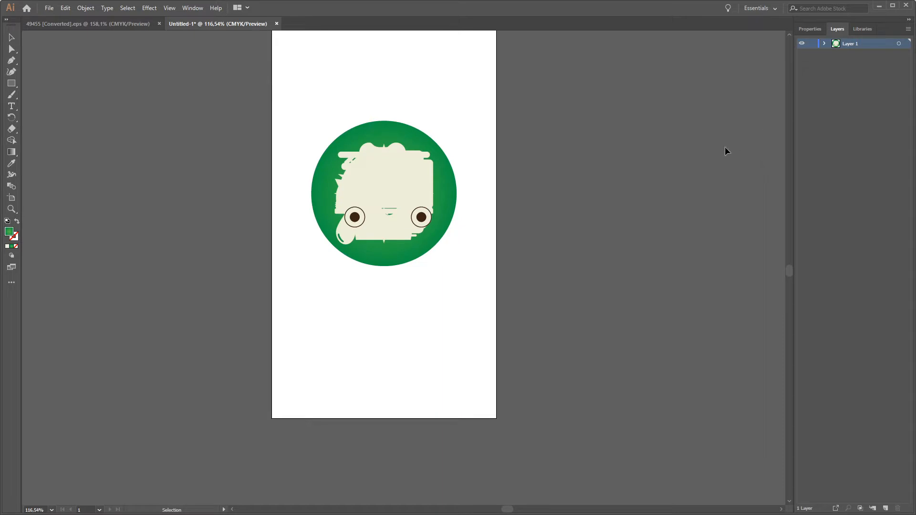
pyautogui.moveTo(650, 152); pyautogui.dragTo(654, 218)
pyautogui.moveTo(650, 230); pyautogui.dragTo(649, 233)
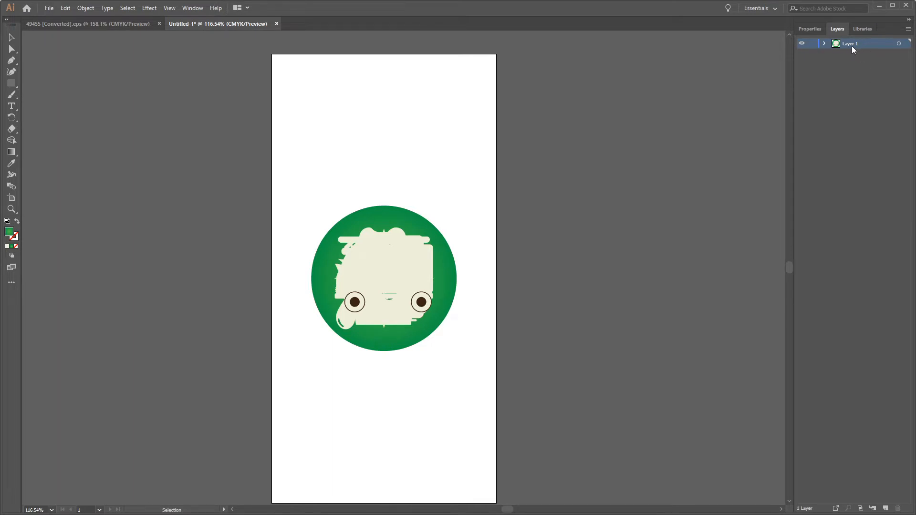
# Release the contents of Layer 1 to separate layers with the Sequence option
pyautogui.click(823, 44)
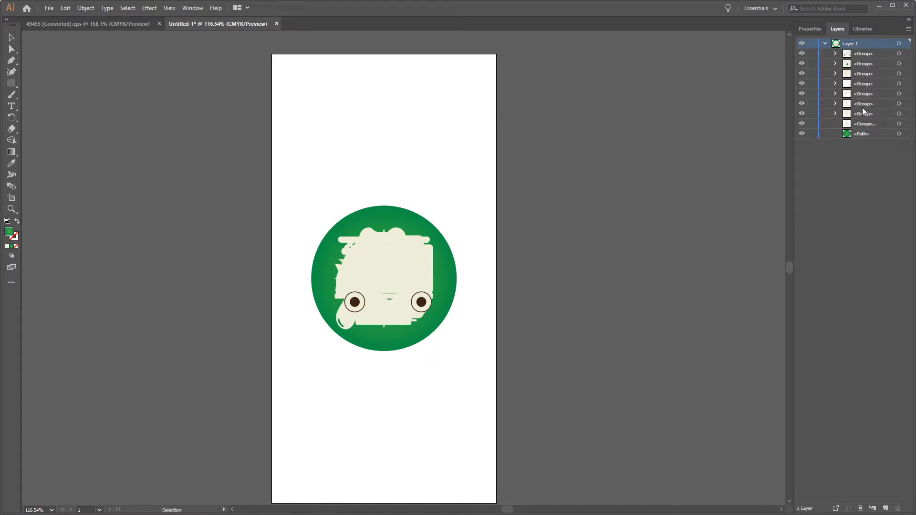
pyautogui.click(825, 44)
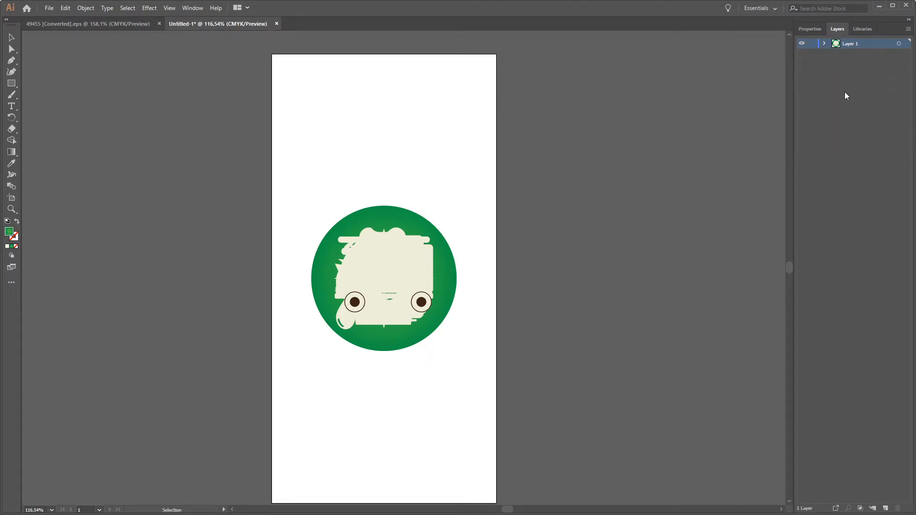
pyautogui.click(909, 30)
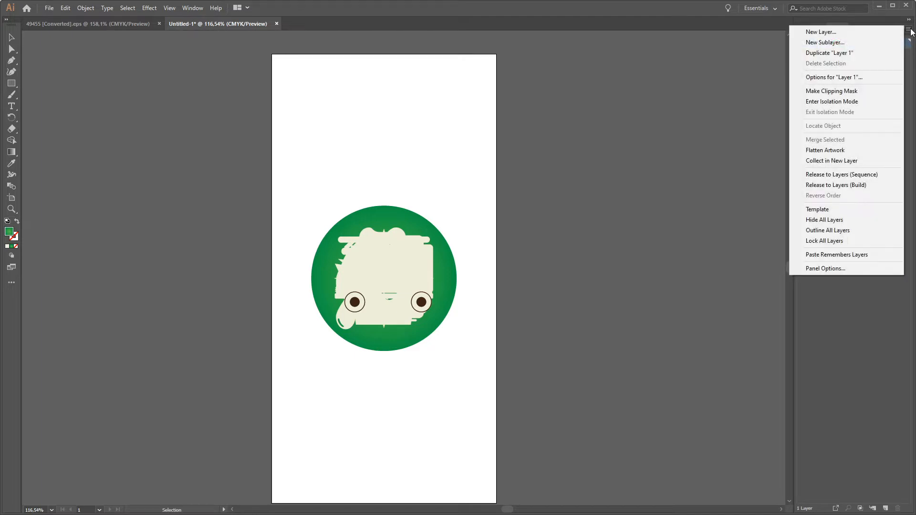
pyautogui.click(842, 176)
# Move sublayers Layer 2 through Layer 10 out of Layer 1 so they become top-level layers
pyautogui.click(862, 55)
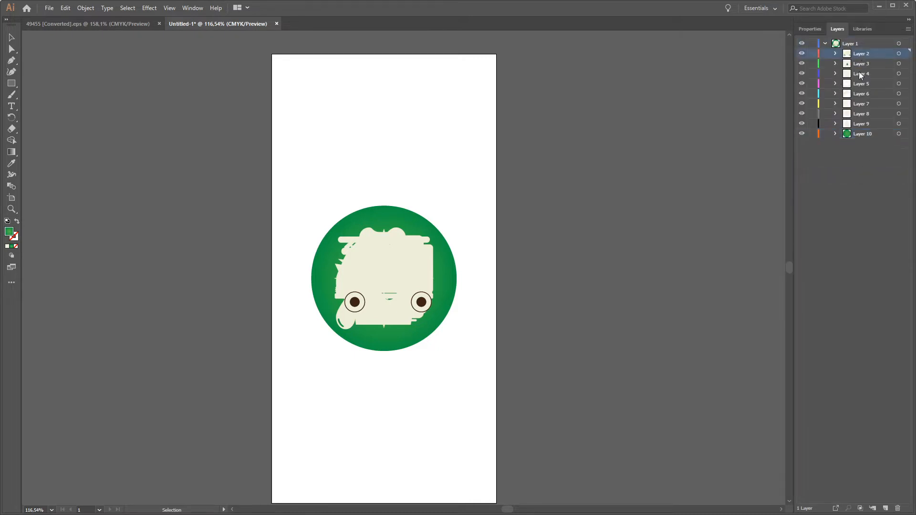
pyautogui.keyDown('shift'); pyautogui.click(858, 134); pyautogui.keyUp('shift')
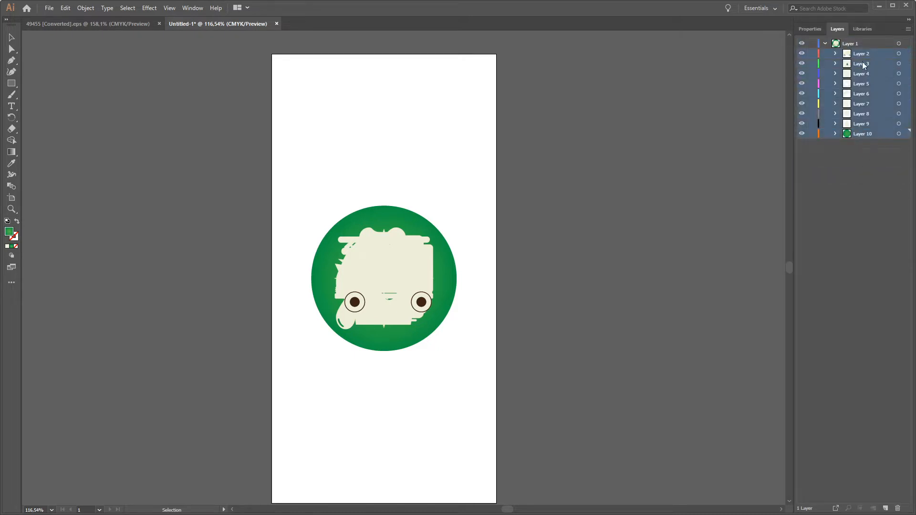
pyautogui.click(826, 43)
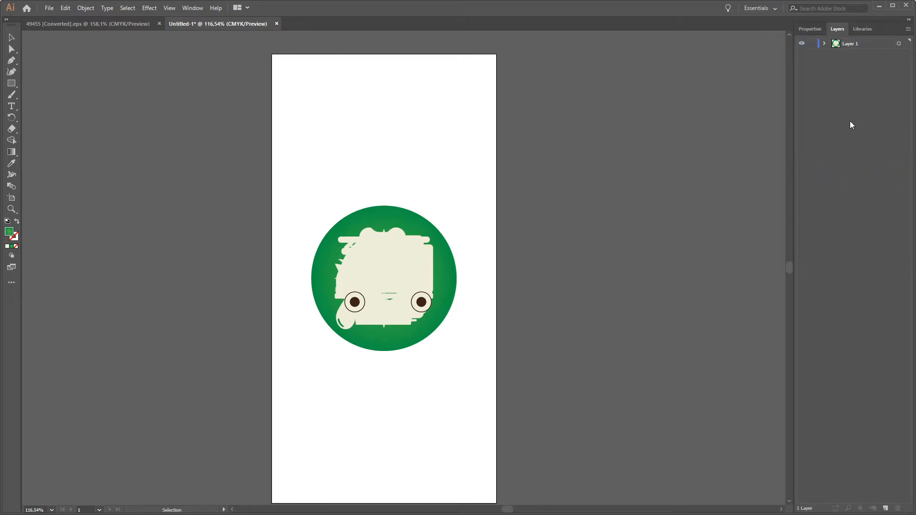
pyautogui.click(825, 43)
pyautogui.click(858, 55)
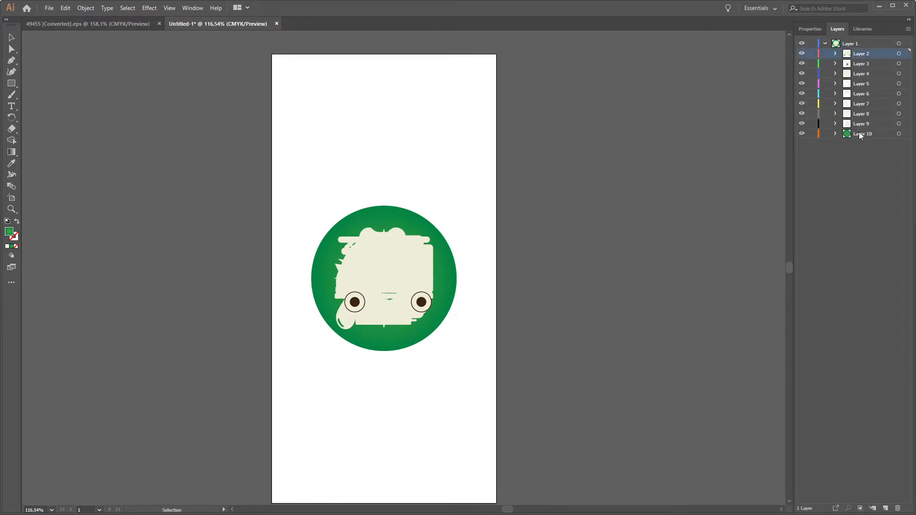
pyautogui.keyDown('shift'); pyautogui.click(859, 135); pyautogui.keyUp('shift')
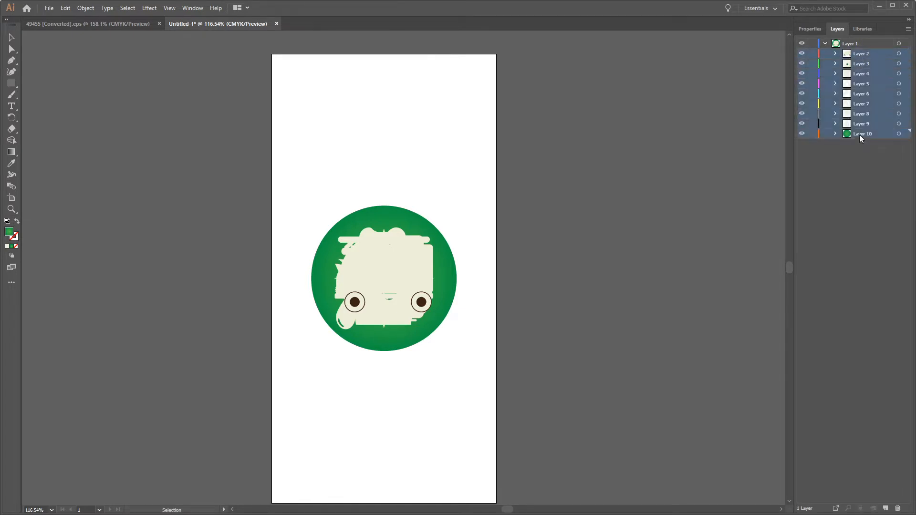
pyautogui.moveTo(862, 85); pyautogui.dragTo(850, 39)
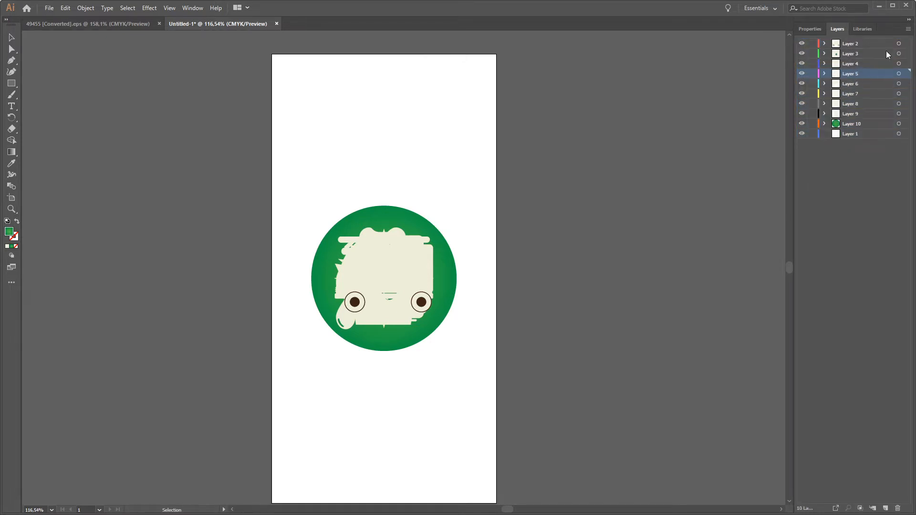
# Delete the empty Layer 1 beneath the circle's layer
pyautogui.click(908, 28)
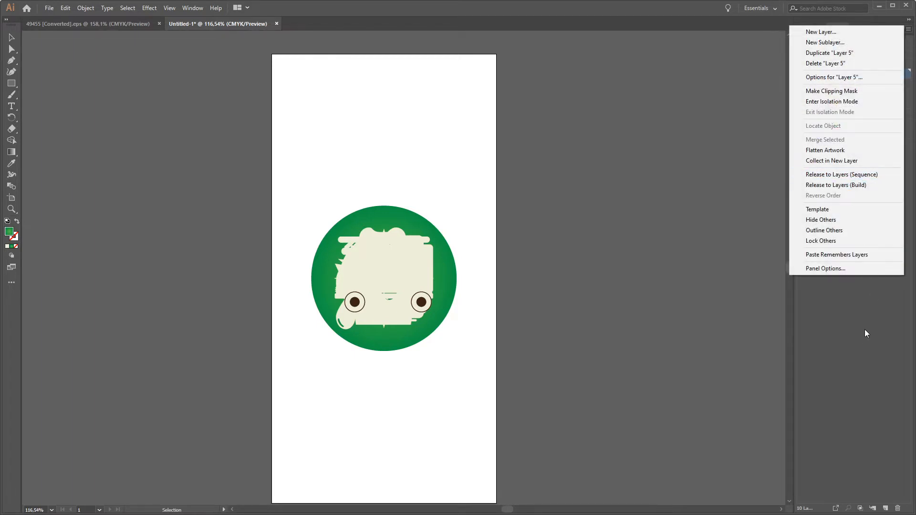
pyautogui.click(875, 296)
pyautogui.click(853, 134)
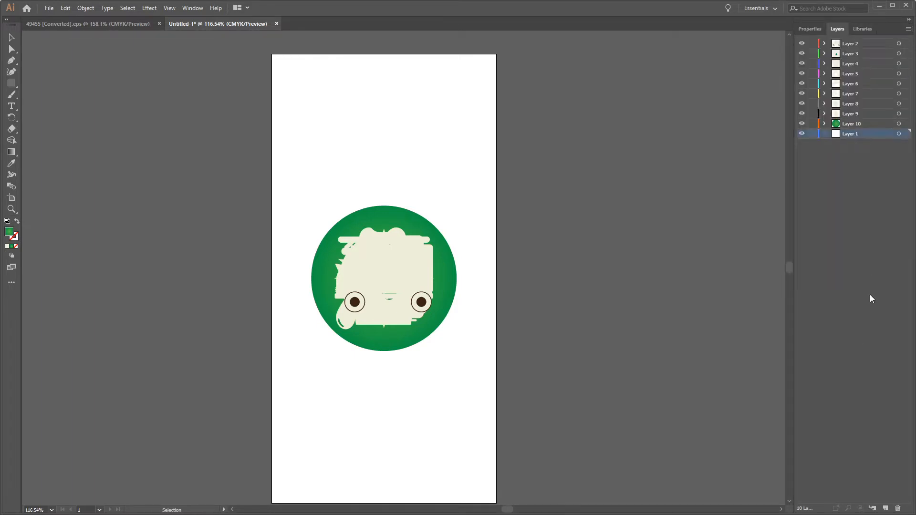
pyautogui.click(897, 509)
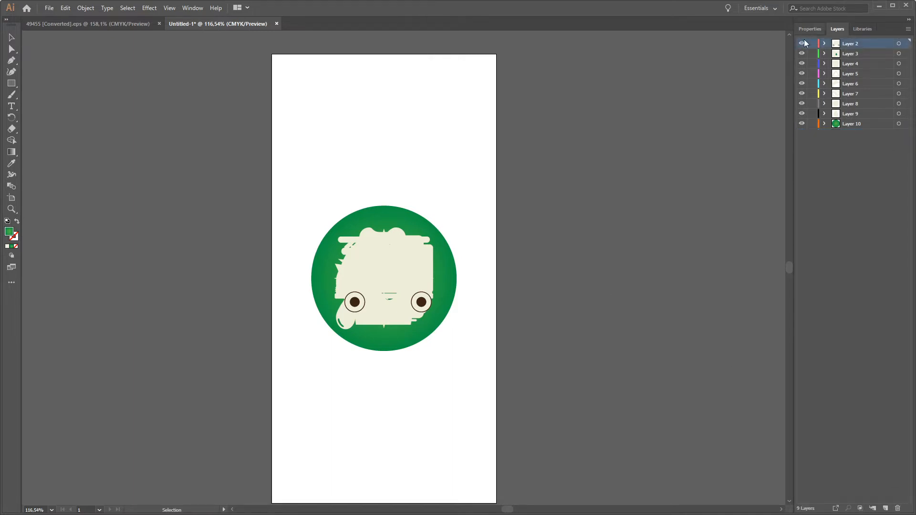
# Check the separate icons over the green circle by hiding Layers 2 to 9 and showing them again
pyautogui.moveTo(801, 45); pyautogui.dragTo(802, 93)
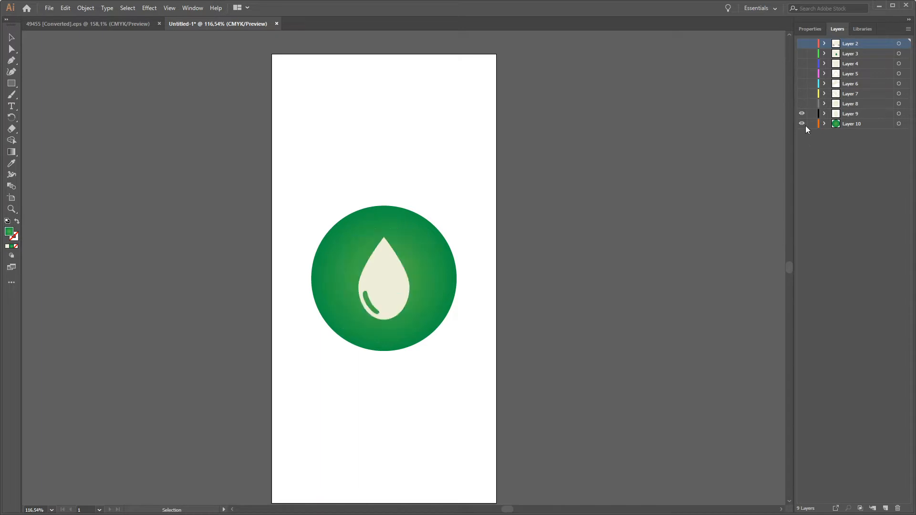
pyautogui.click(803, 115)
pyautogui.click(802, 104)
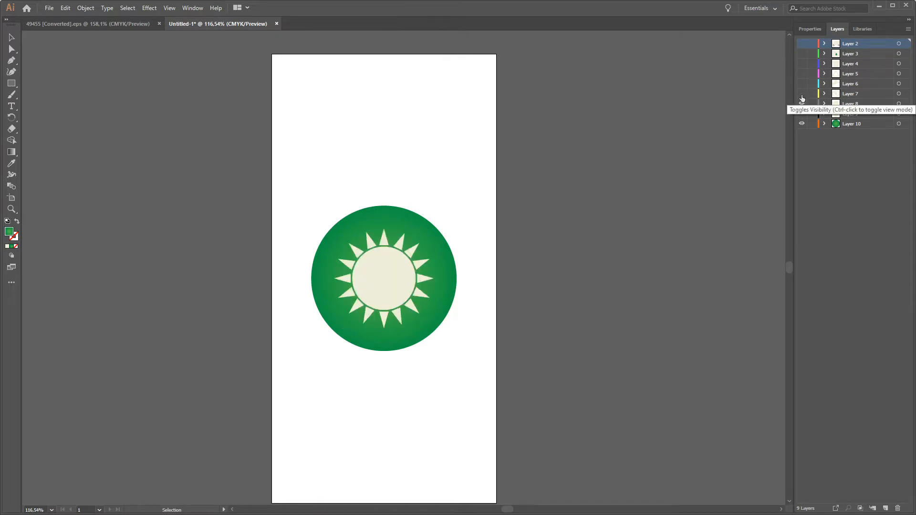
pyautogui.click(802, 95)
pyautogui.click(802, 106)
pyautogui.click(801, 115)
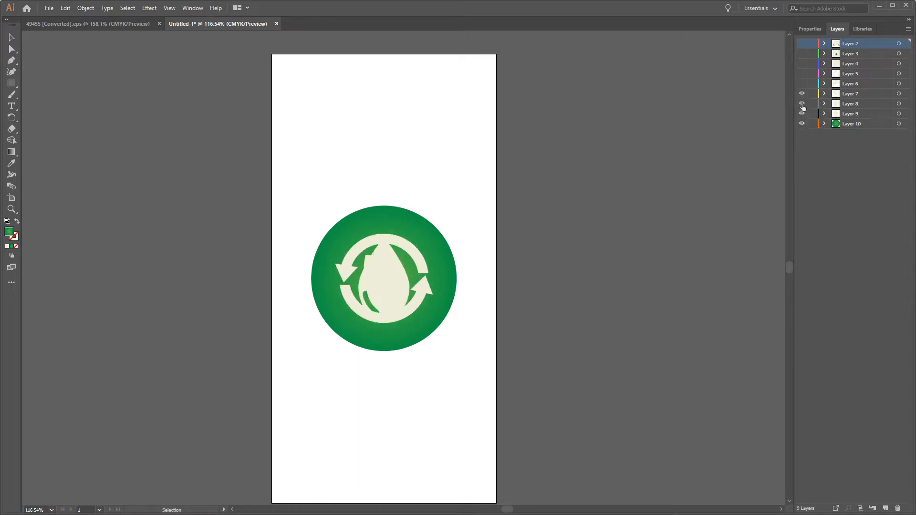
pyautogui.click(802, 106)
pyautogui.click(801, 85)
pyautogui.click(801, 74)
pyautogui.click(802, 63)
pyautogui.click(801, 53)
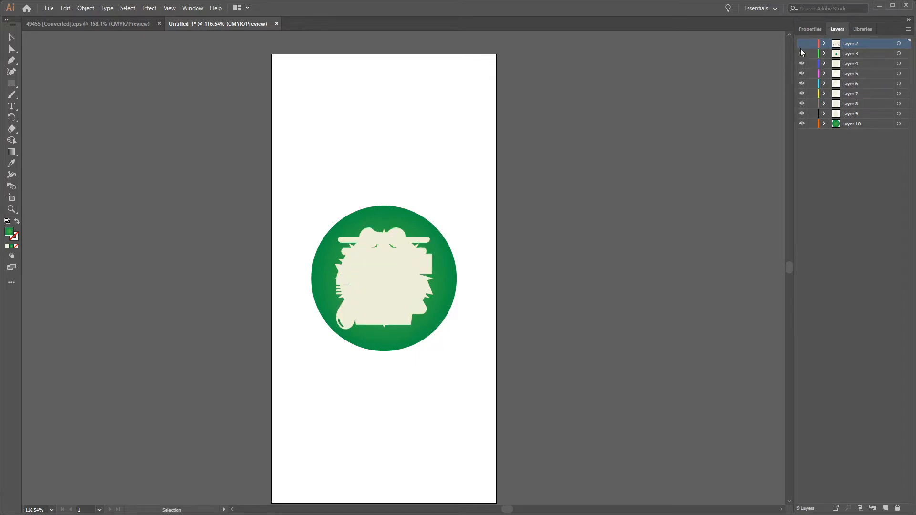
pyautogui.click(801, 43)
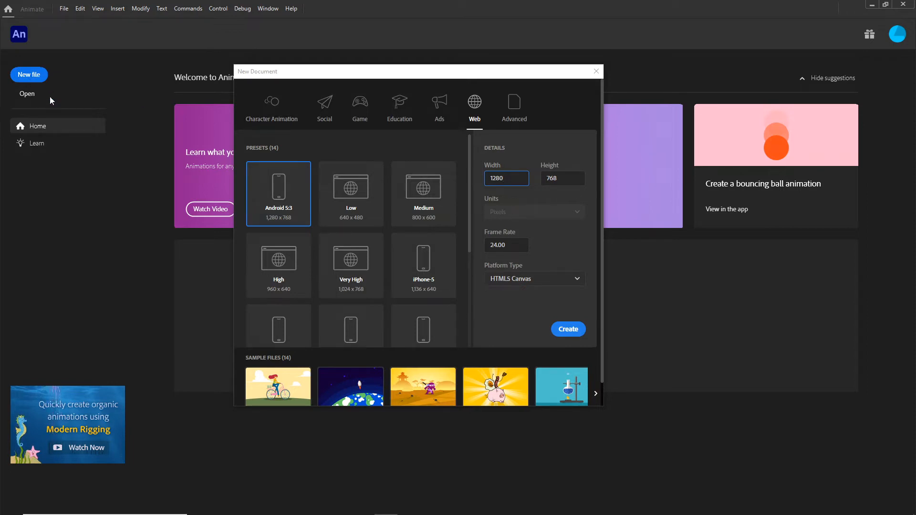
# In Adobe Animate, create a new HTML5 Canvas document 300 px wide and 600 px high at 24 fps
pyautogui.doubleClick(506, 174)
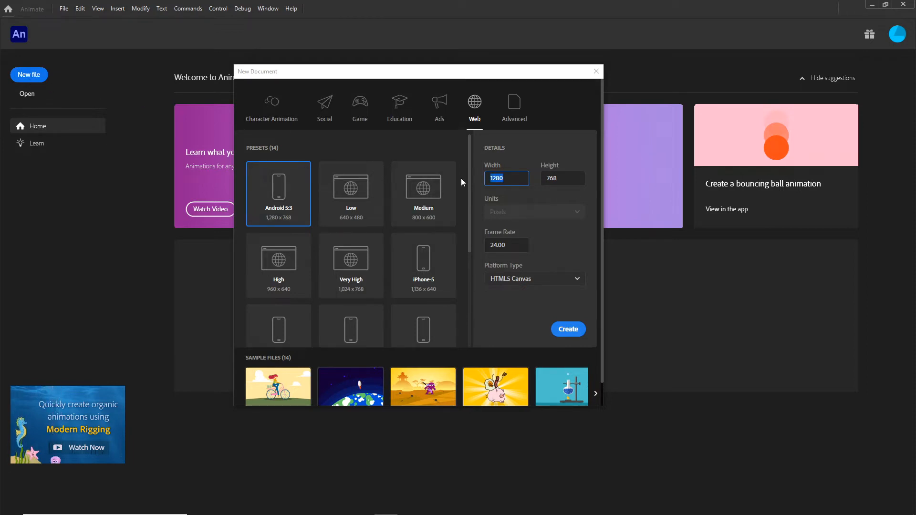
pyautogui.write('300')
pyautogui.doubleClick(541, 177)
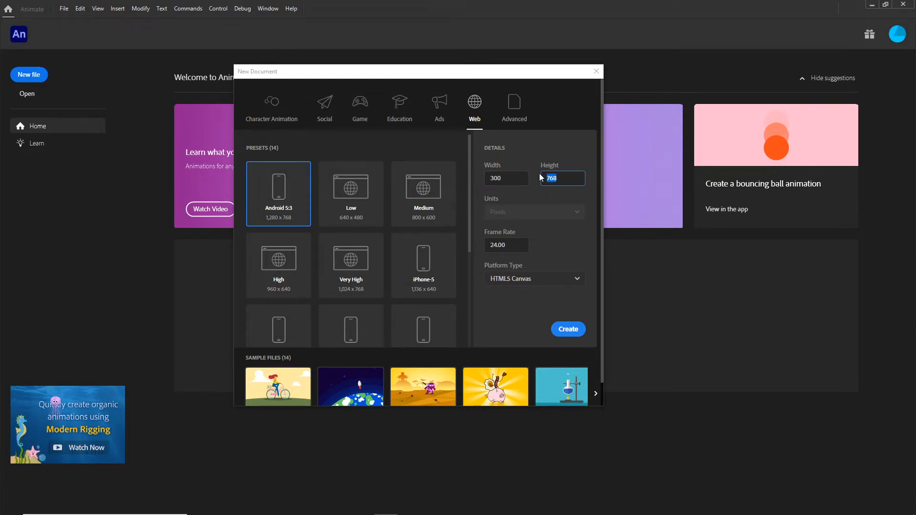
pyautogui.write('60')
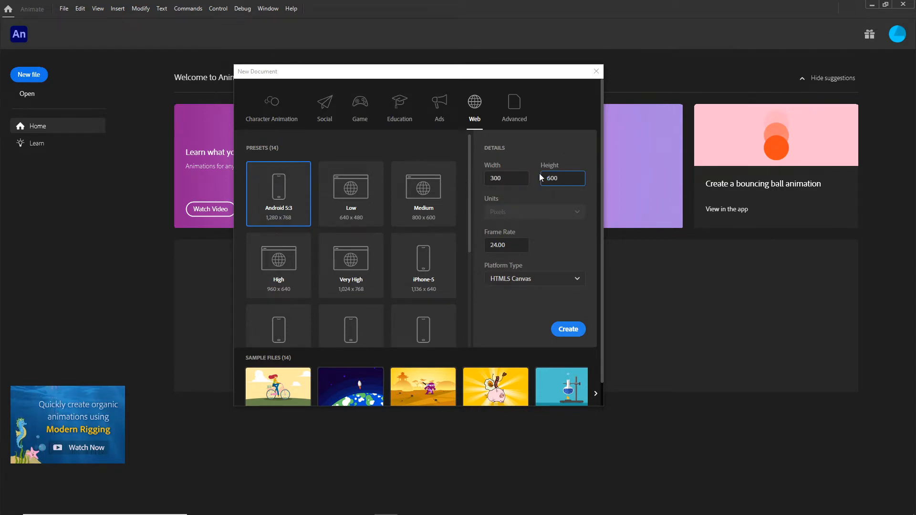
pyautogui.write('0')
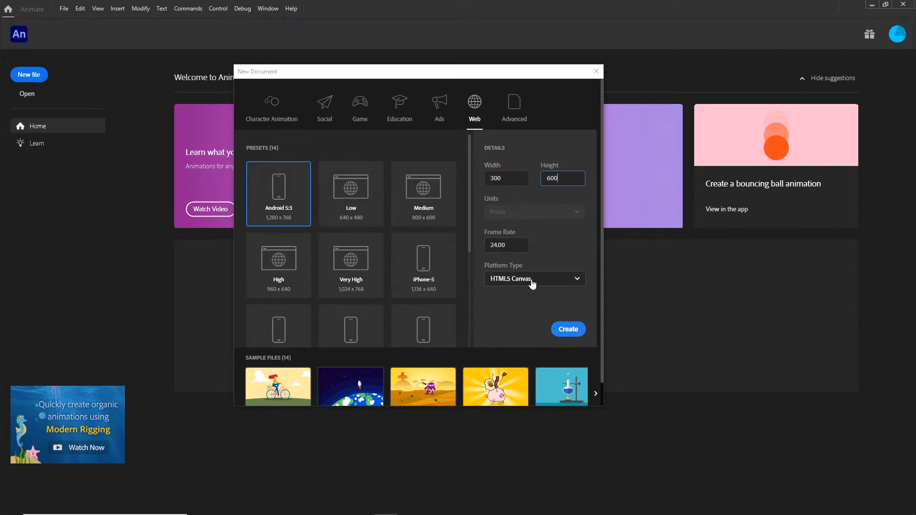
pyautogui.click(568, 332)
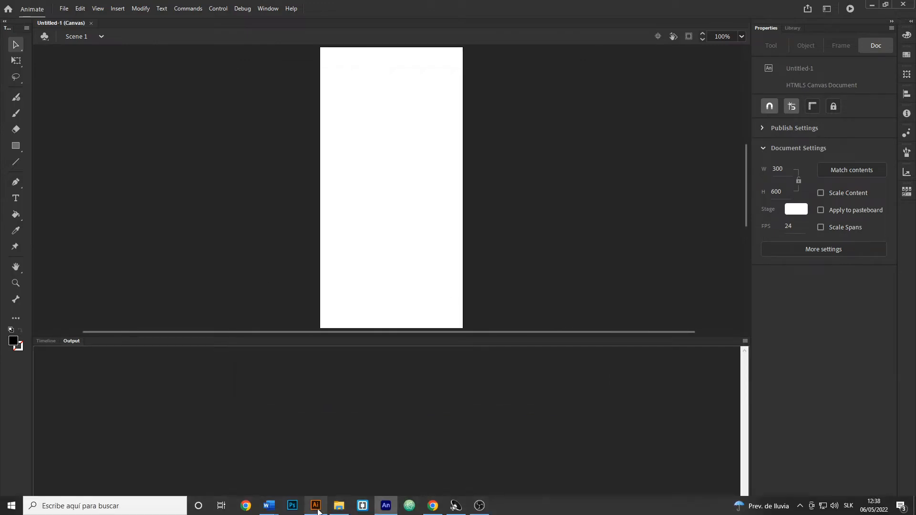
# Import all layers of recycle4.ai to the stage as Animate layers at their original position, and show the timeline
pyautogui.click(339, 506)
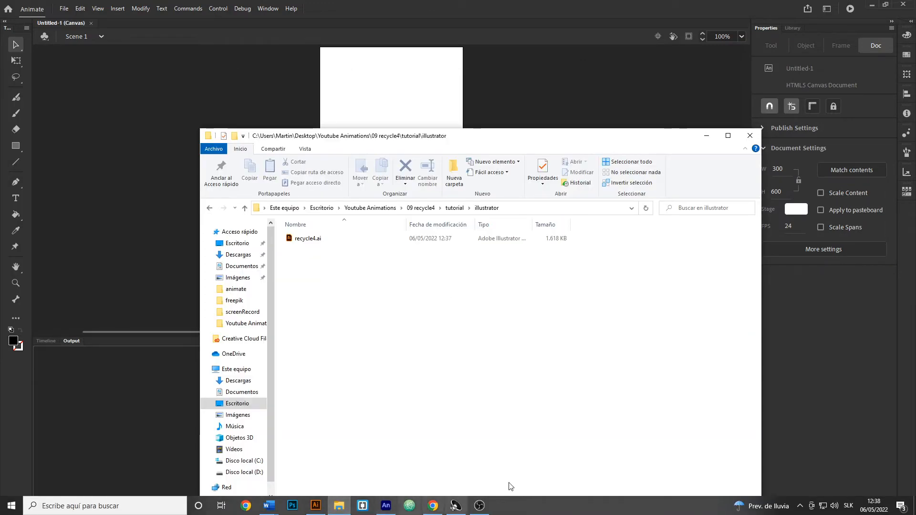
pyautogui.click(307, 238)
pyautogui.moveTo(301, 242); pyautogui.dragTo(380, 117)
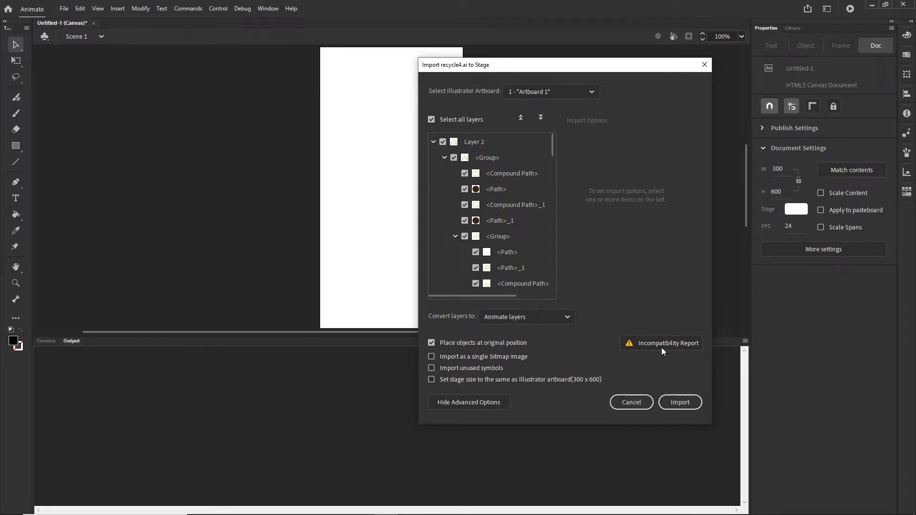
pyautogui.click(681, 401)
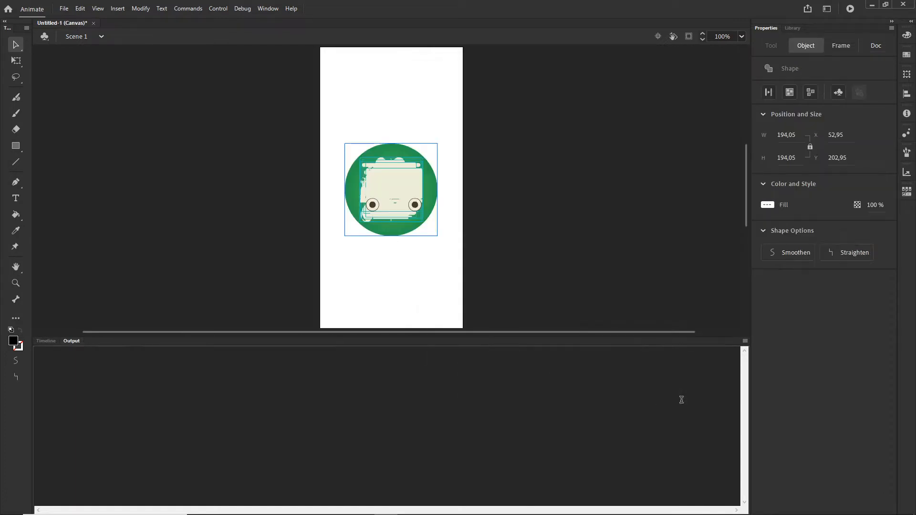
pyautogui.click(47, 341)
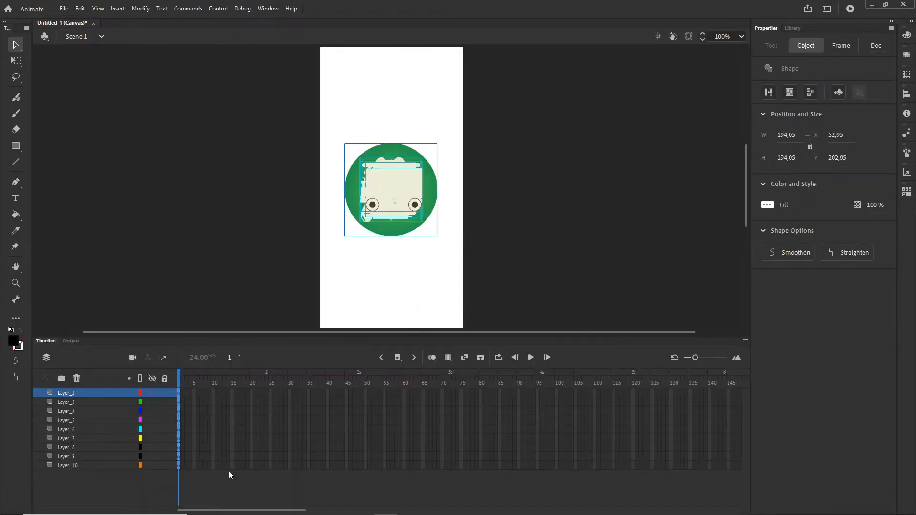
# Hide every layer except Layer_10 and convert the green circle to a movie clip symbol
pyautogui.click(549, 252)
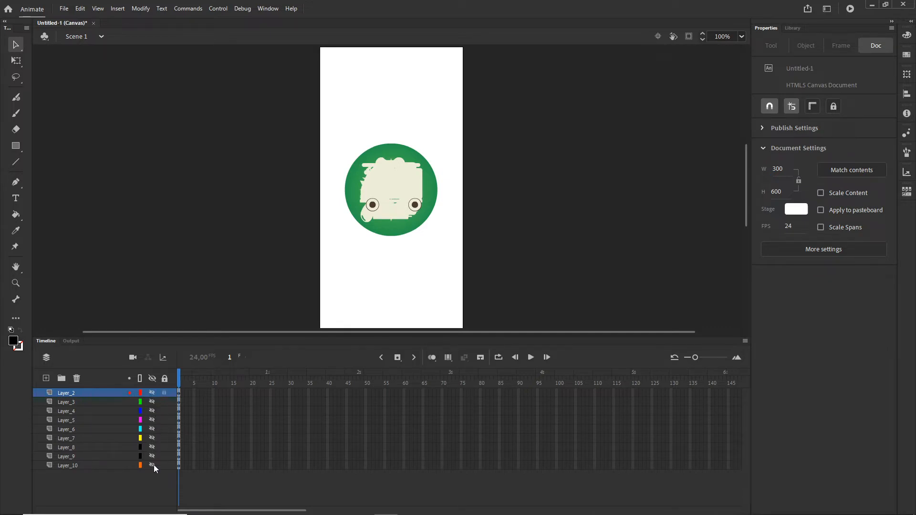
pyautogui.click(153, 465)
pyautogui.click(152, 466)
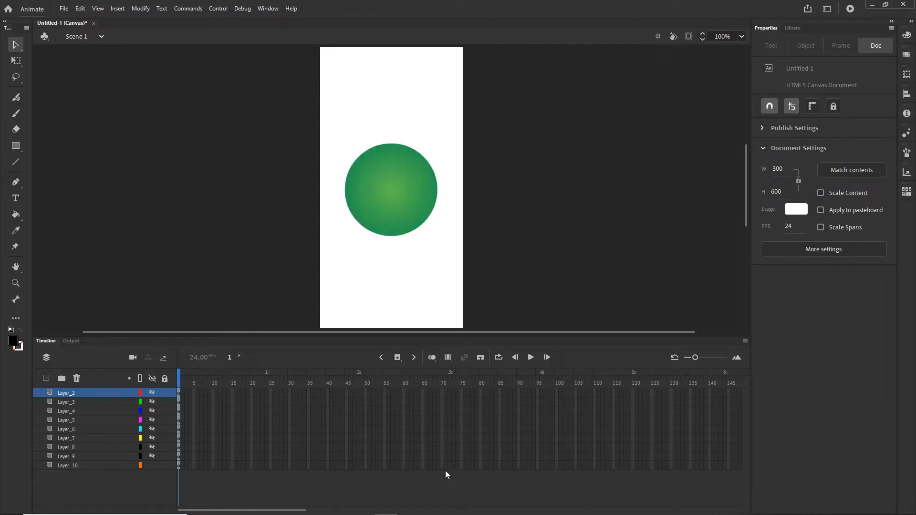
pyautogui.click(394, 216)
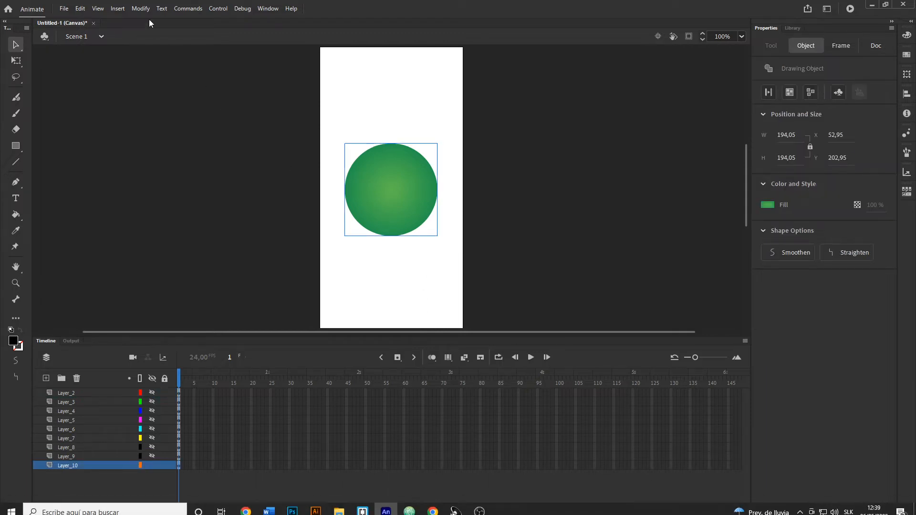
pyautogui.click(140, 8)
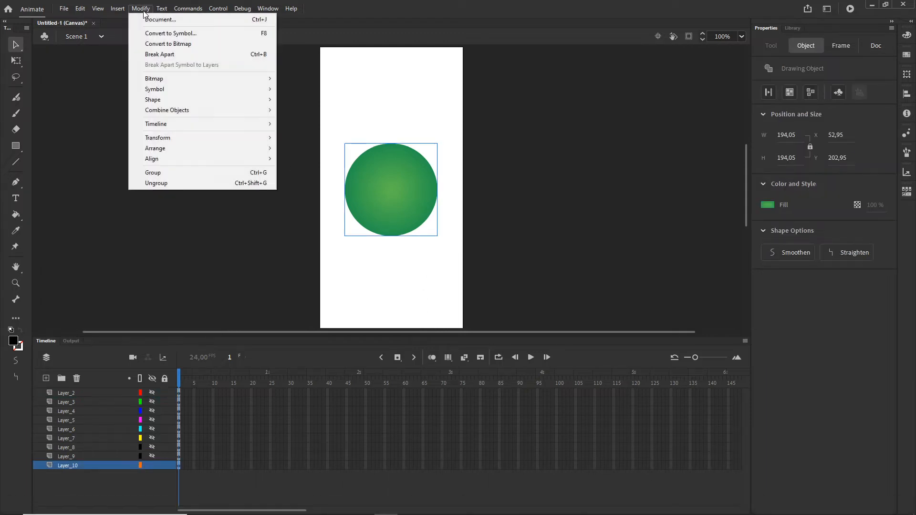
pyautogui.click(188, 34)
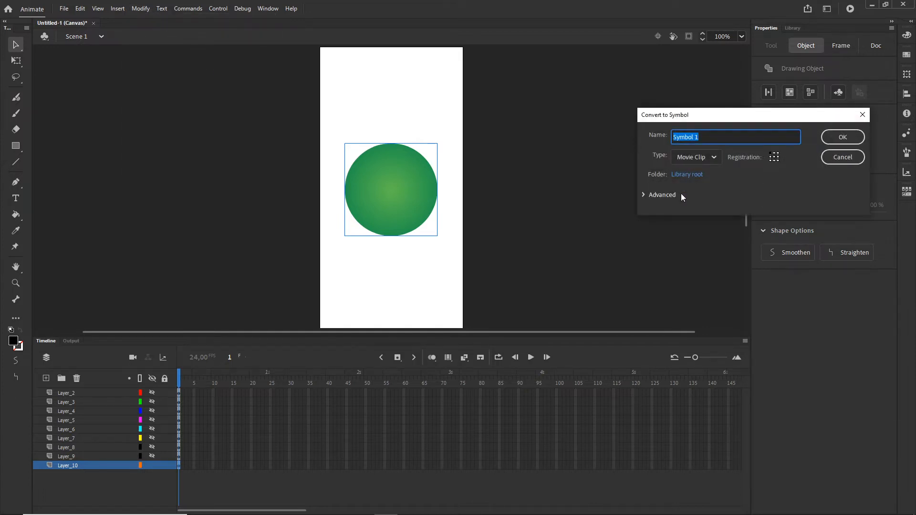
pyautogui.click(842, 137)
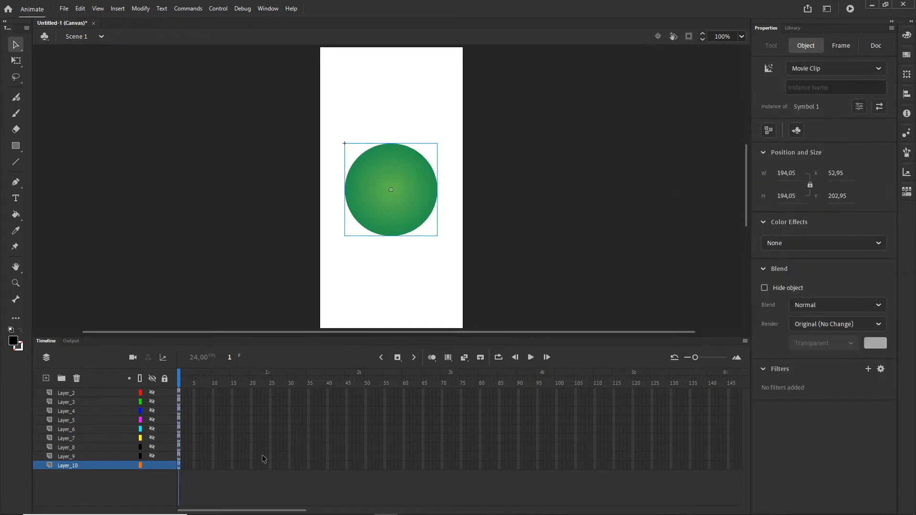
# Show Layer_9 over the circle and convert its water drop to a movie clip symbol
pyautogui.click(151, 456)
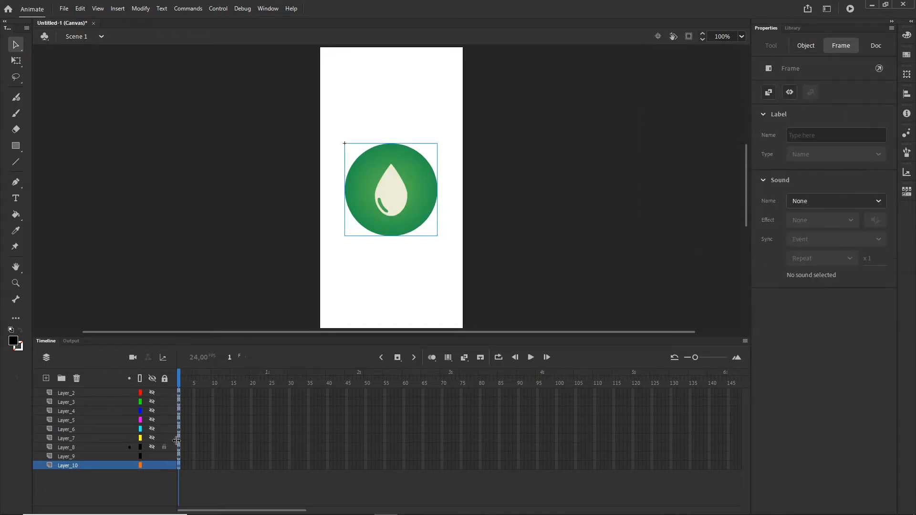
pyautogui.click(153, 465)
pyautogui.click(151, 465)
pyautogui.click(390, 206)
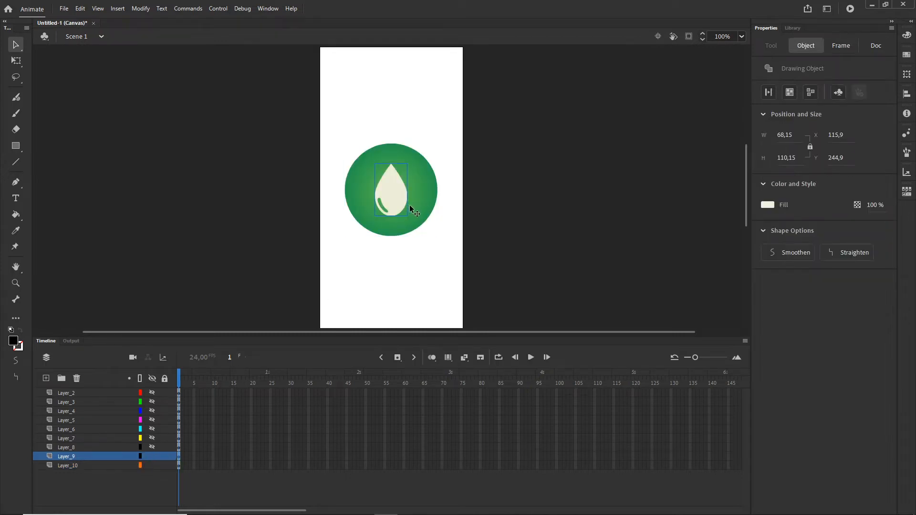
pyautogui.press('F8')
pyautogui.click(843, 137)
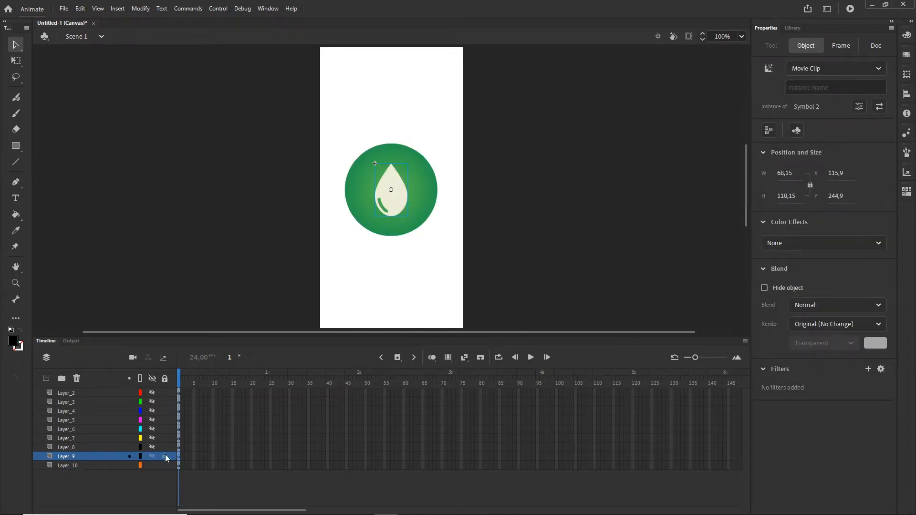
# Hide Layer_9, show Layer_8 and convert the sun icon to a movie clip symbol
pyautogui.click(152, 456)
pyautogui.click(152, 447)
pyautogui.click(397, 209)
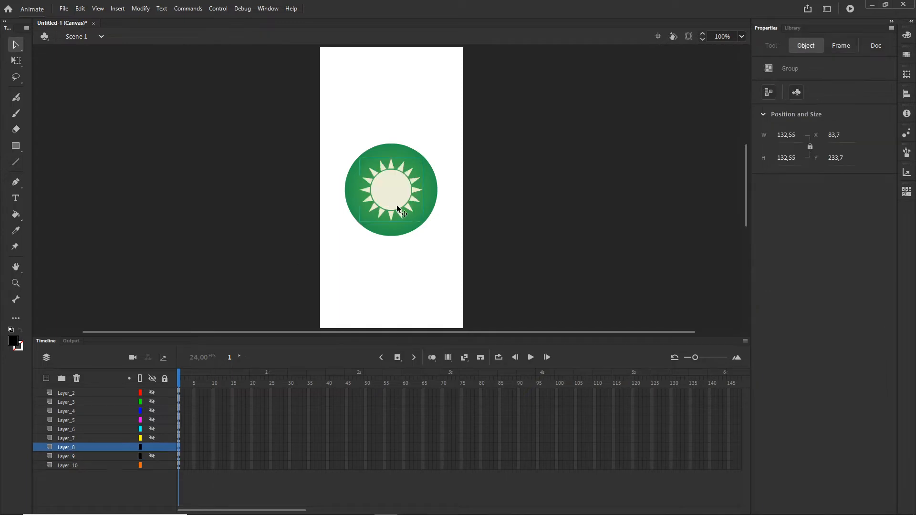
pyautogui.press('F8')
pyautogui.click(842, 136)
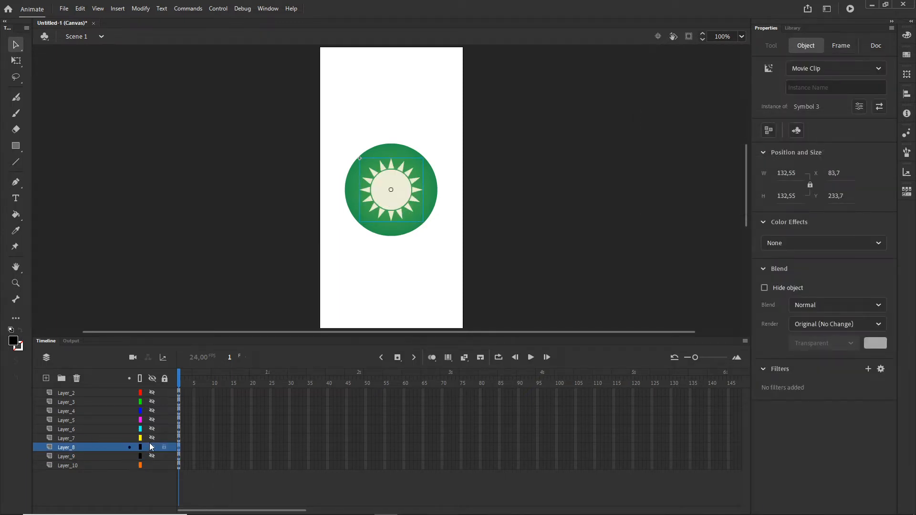
# Hide Layer_8, show Layer_7 and convert the leaf with circling arrows to a movie clip symbol
pyautogui.click(152, 447)
pyautogui.click(152, 438)
pyautogui.click(395, 213)
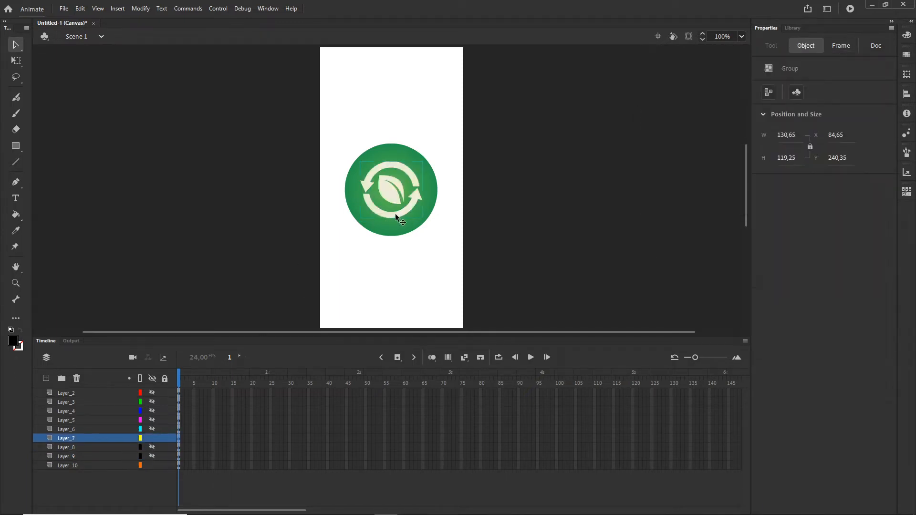
pyautogui.press('F8')
pyautogui.click(843, 136)
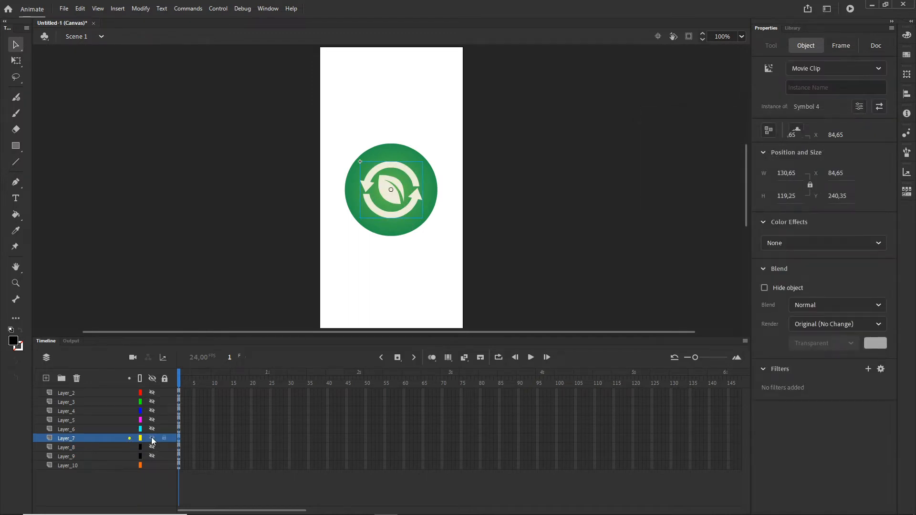
# Hide Layer_7, show Layer_6 and convert the dripping tap icon to a movie clip symbol
pyautogui.click(152, 438)
pyautogui.click(152, 429)
pyautogui.click(404, 188)
pyautogui.press('F8')
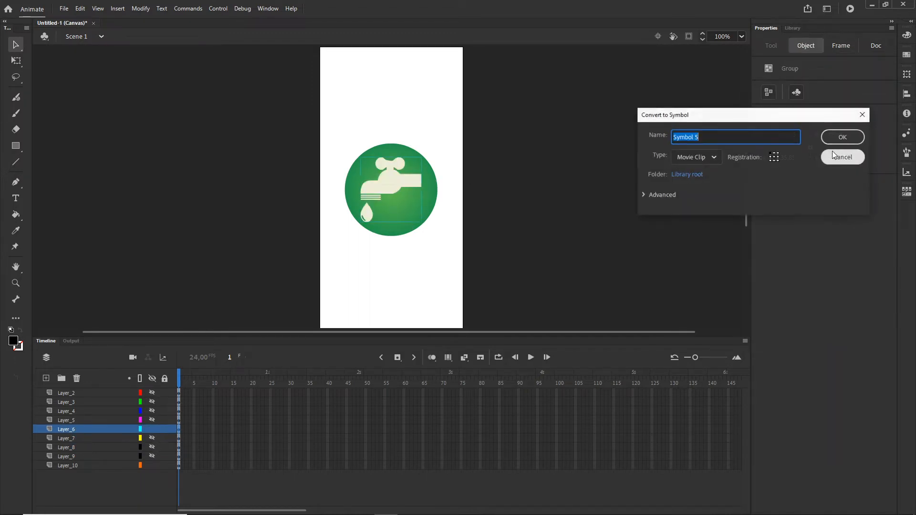
pyautogui.click(843, 137)
# Hide Layer_6, show Layer_5 and convert the triangular recycling arrows to a movie clip symbol
pyautogui.click(151, 428)
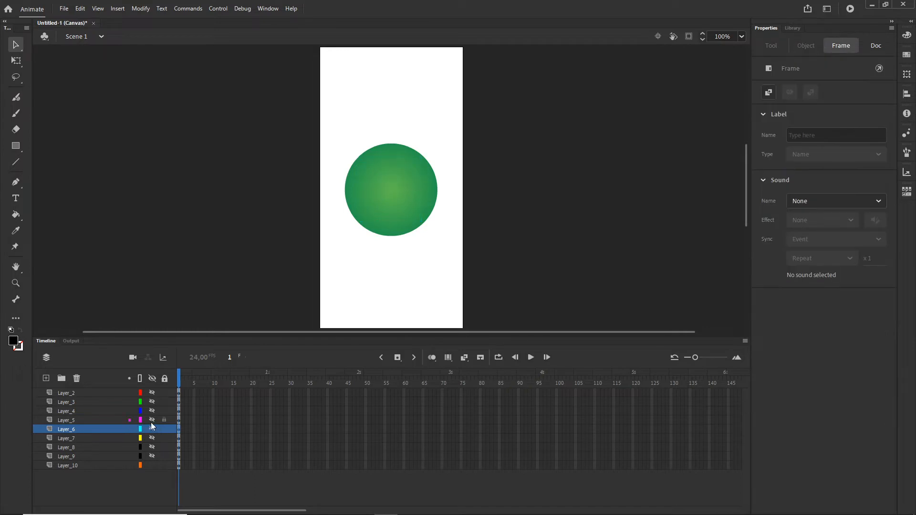
pyautogui.click(152, 420)
pyautogui.click(394, 183)
pyautogui.press('F8')
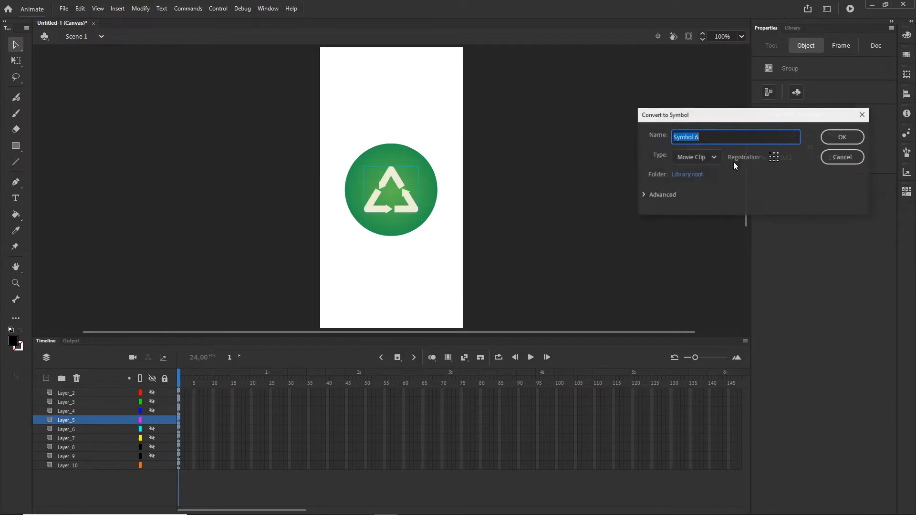
pyautogui.click(842, 136)
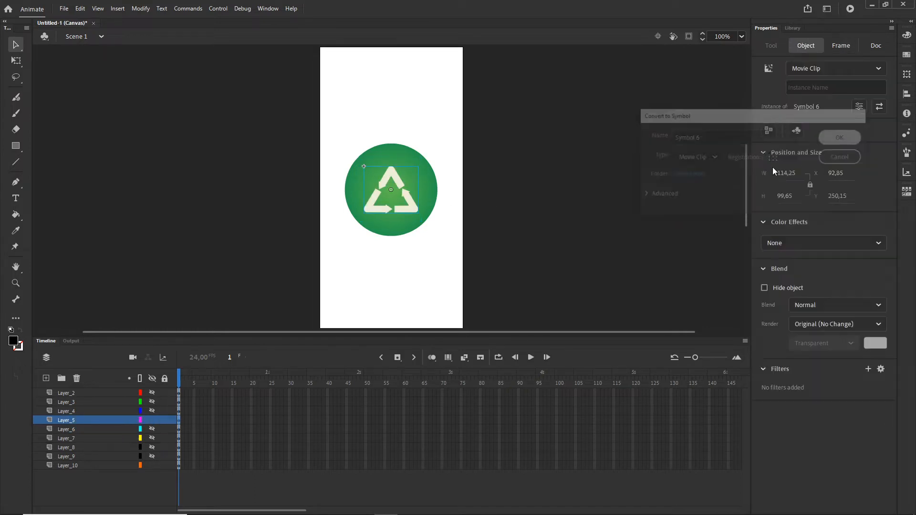
# Hide Layer_5, show Layer_4 and convert the recycling bin icon to a movie clip symbol
pyautogui.click(151, 421)
pyautogui.click(151, 411)
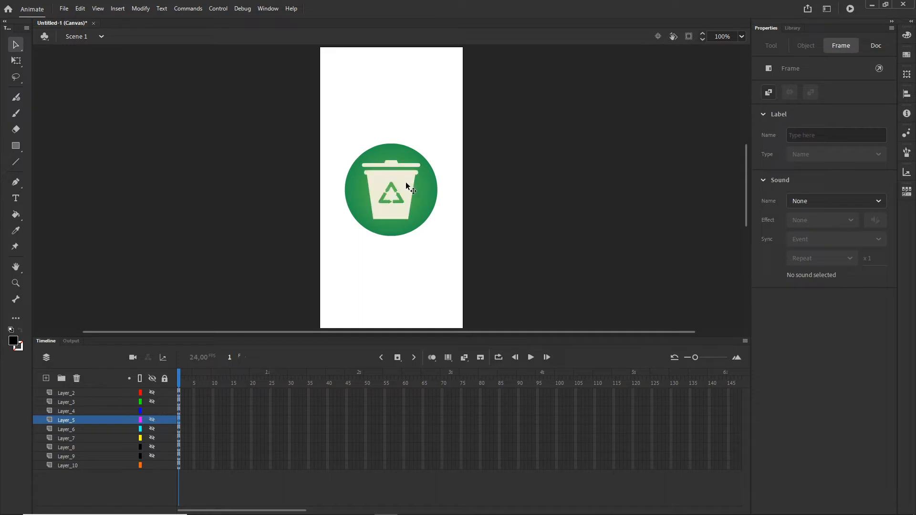
pyautogui.click(406, 183)
pyautogui.press('F8')
pyautogui.click(842, 137)
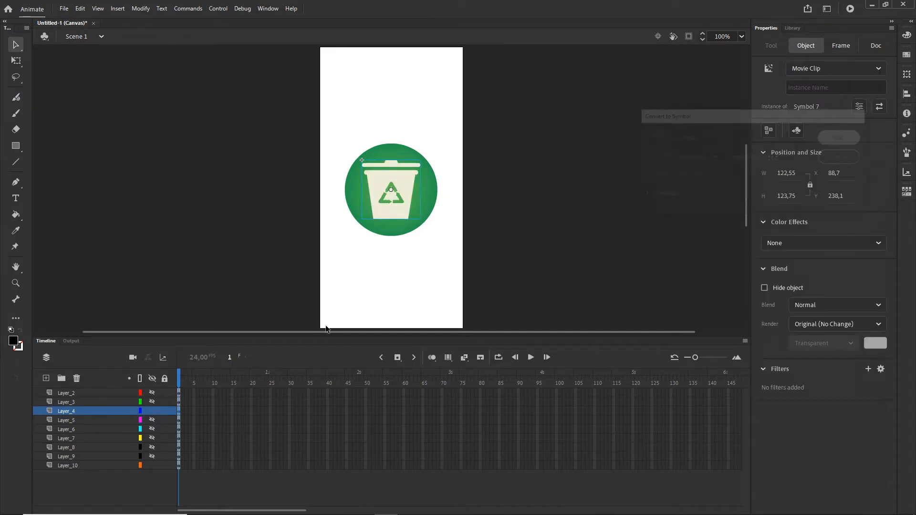
# Hide Layer_4, show Layer_3 and convert the fuel canister icon to a movie clip symbol
pyautogui.click(152, 411)
pyautogui.click(152, 402)
pyautogui.click(419, 190)
pyautogui.press('F8')
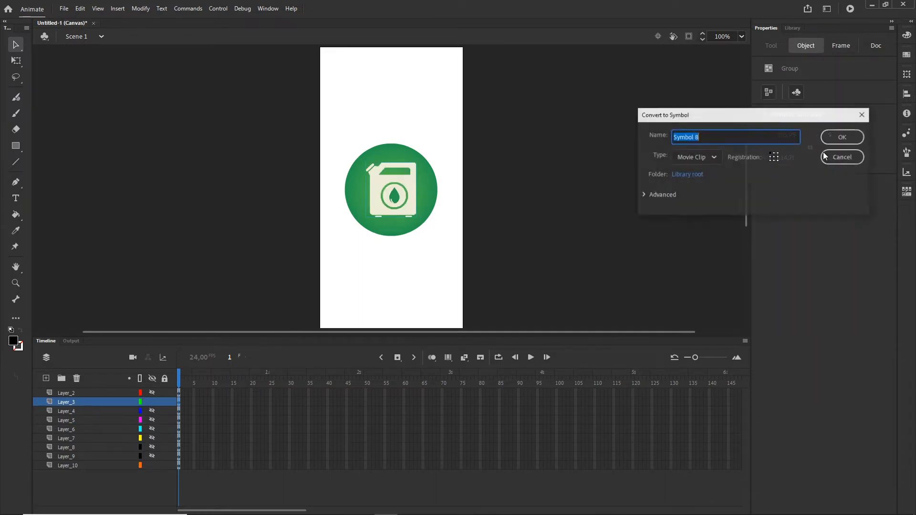
pyautogui.click(842, 137)
# Hide Layer_3, show Layer_2 and convert the truck icon to a movie clip symbol
pyautogui.click(151, 402)
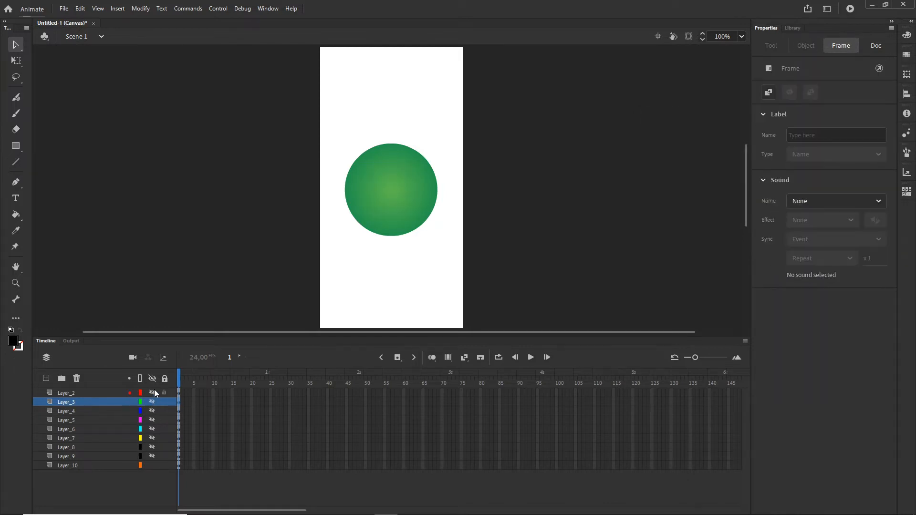
pyautogui.click(152, 393)
pyautogui.click(397, 195)
pyautogui.press('F8')
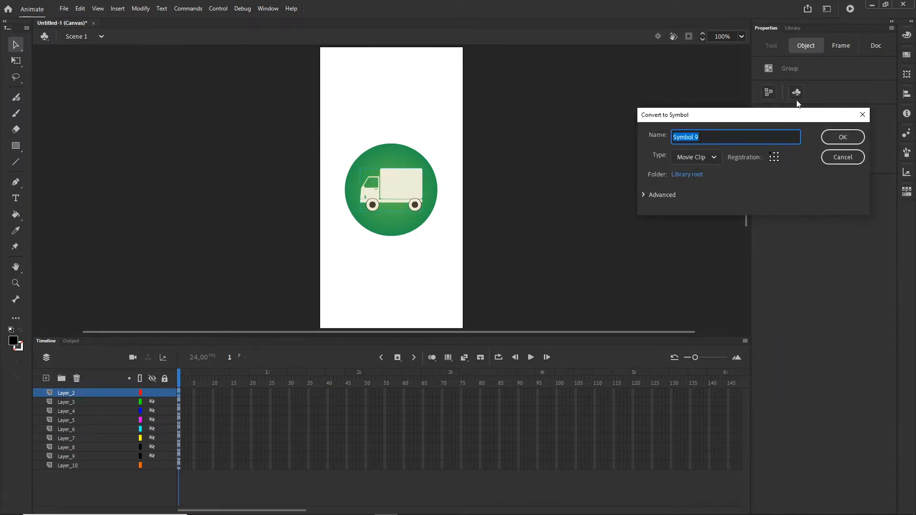
pyautogui.click(842, 136)
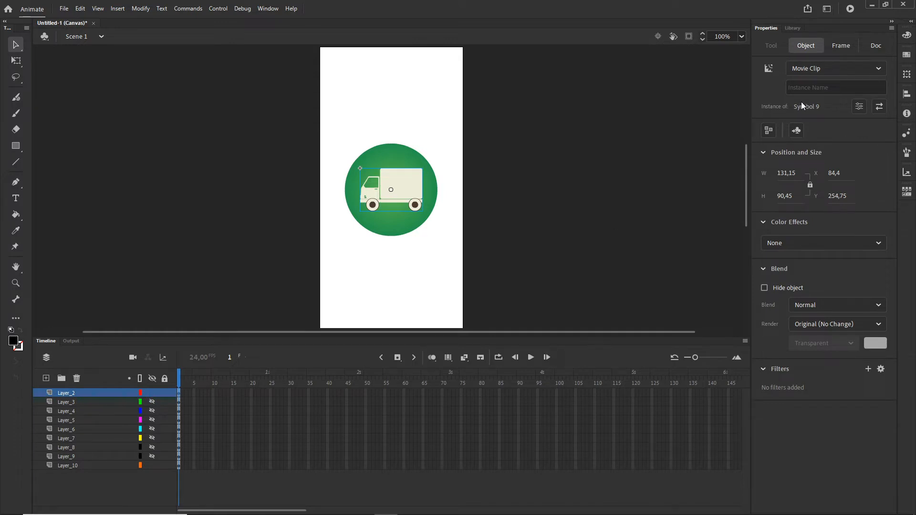
# Display the library of symbols and make Layer_3 to Layer_9 visible again
pyautogui.click(792, 28)
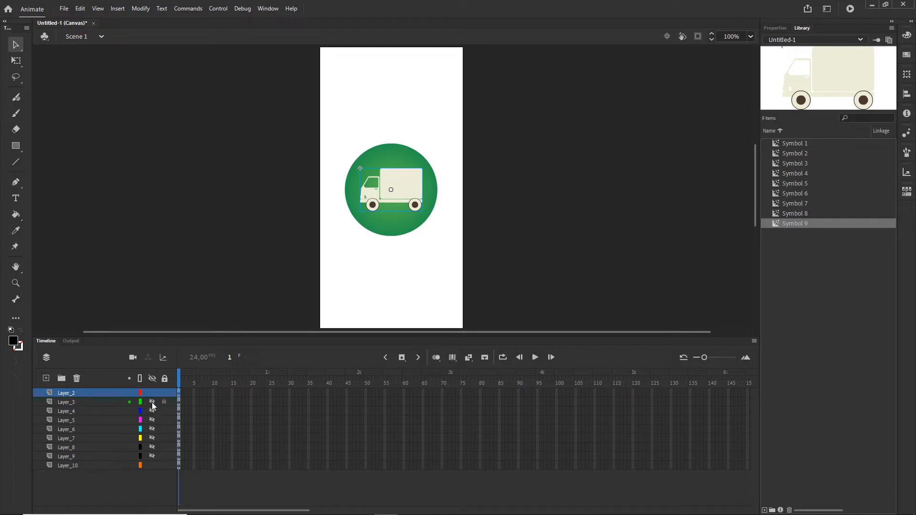
pyautogui.moveTo(151, 401); pyautogui.dragTo(148, 438)
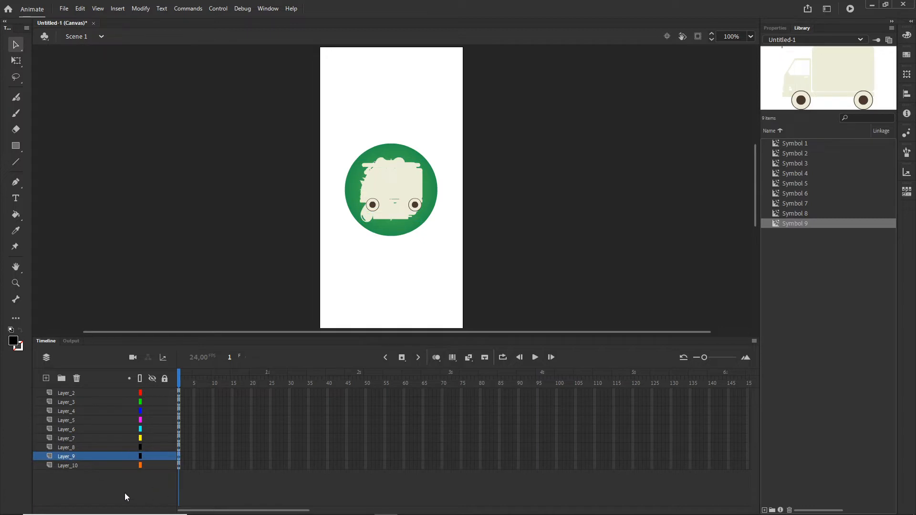
# Rename Layer_10 as "circle" and lock it
pyautogui.click(87, 466)
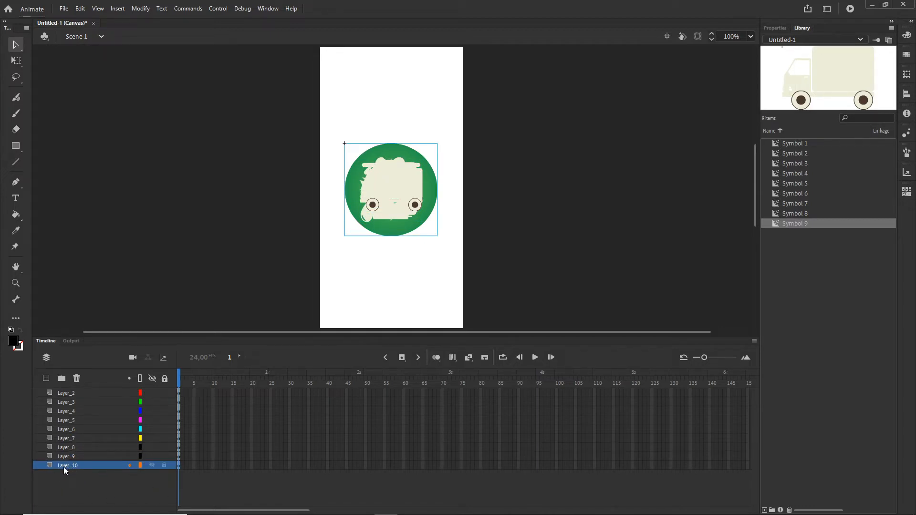
pyautogui.doubleClick(64, 466)
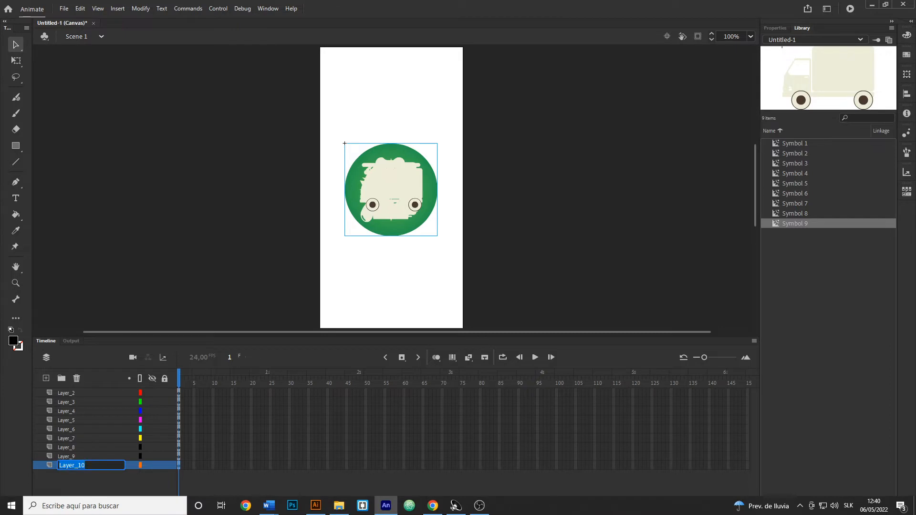
pyautogui.write('circle')
pyautogui.click(53, 492)
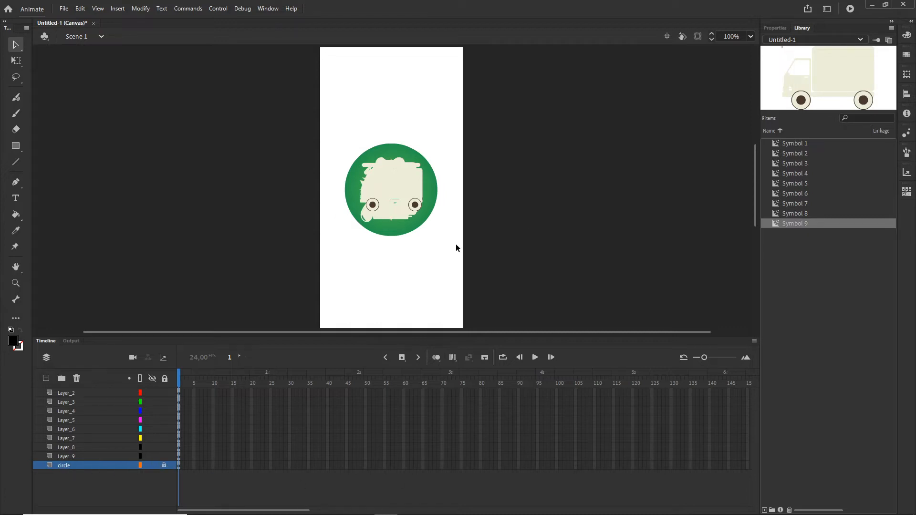
# Select all eight icons on the stage and convert them together into one movie clip symbol named "allhere"
pyautogui.moveTo(458, 249); pyautogui.dragTo(326, 120)
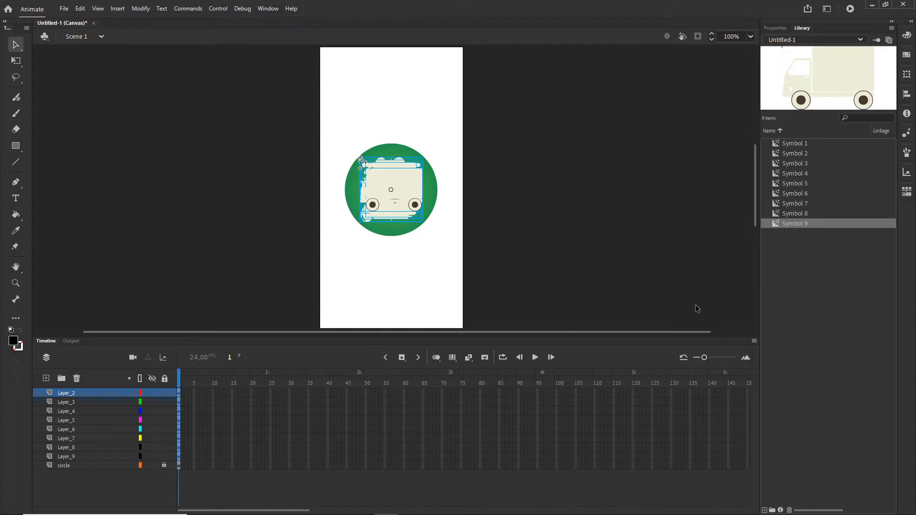
pyautogui.press('F8')
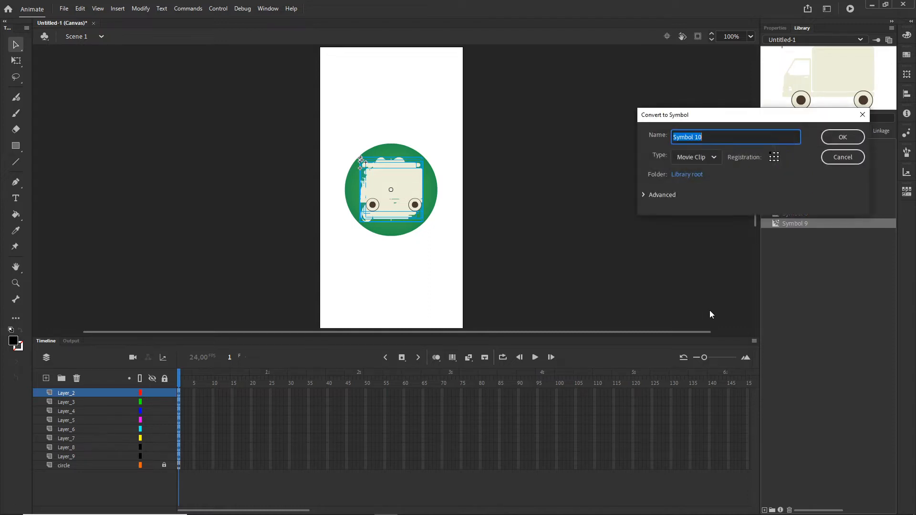
pyautogui.write('allhere')
pyautogui.click(845, 140)
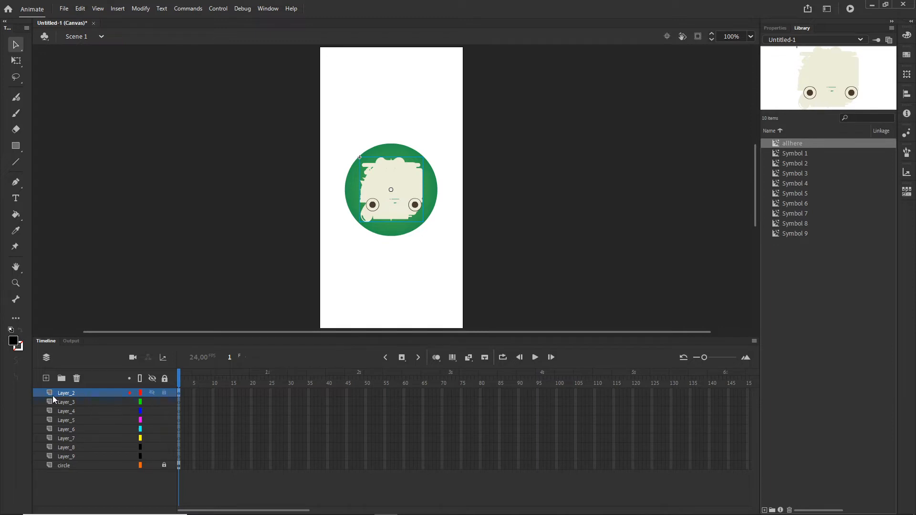
# Delete the empty layers Layer_3 to Layer_9 from the timeline
pyautogui.click(71, 400)
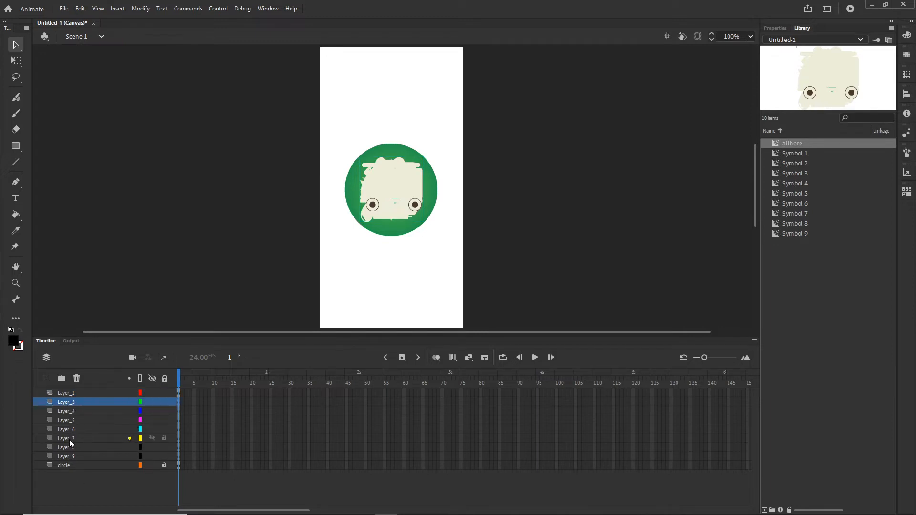
pyautogui.click(74, 457)
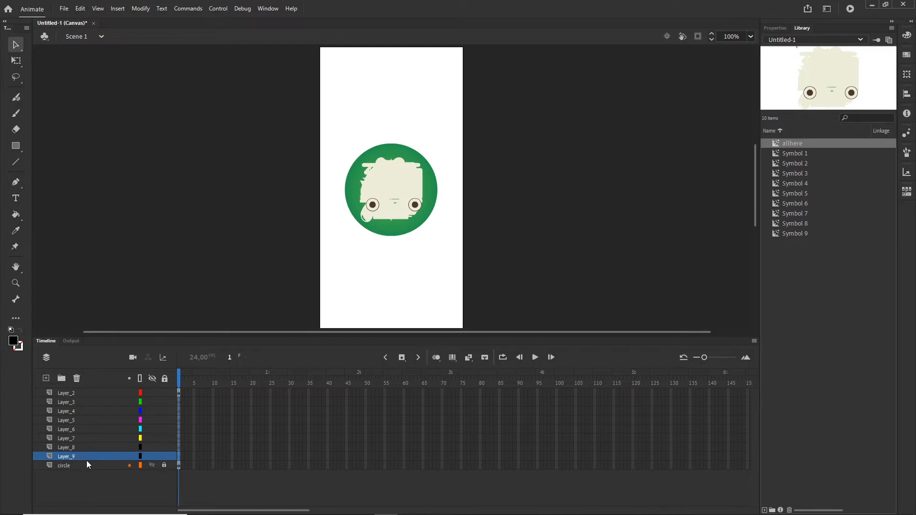
pyautogui.keyDown('shift'); pyautogui.click(67, 403); pyautogui.keyUp('shift')
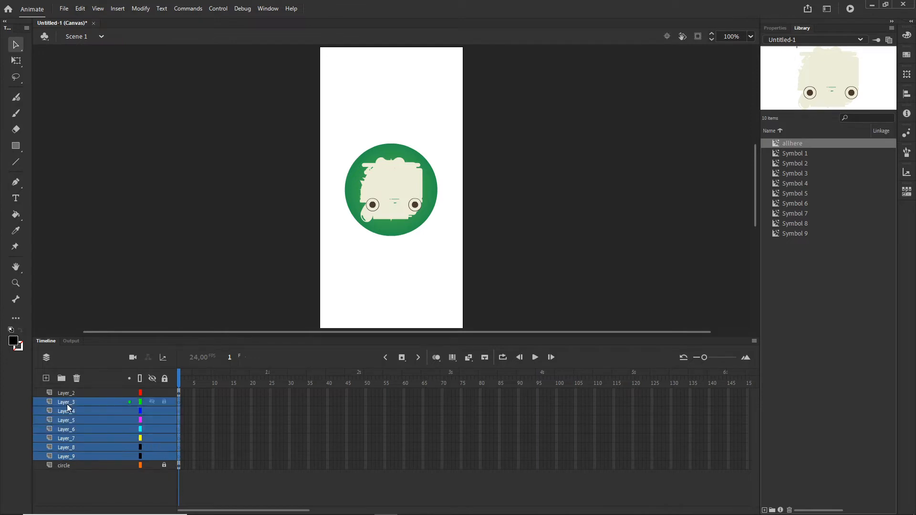
pyautogui.click(76, 379)
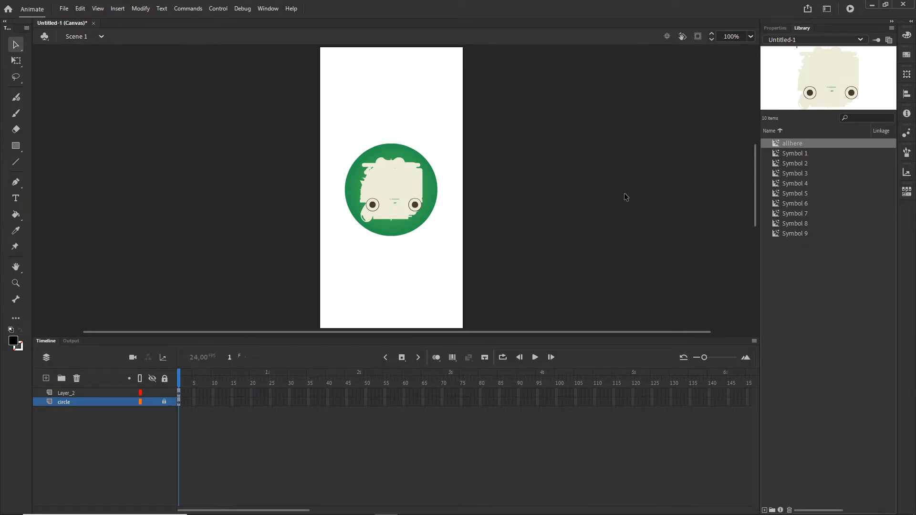
# Set the document's stage color to the green #2C9C4F sampled from the circle's outer edge
pyautogui.click(782, 30)
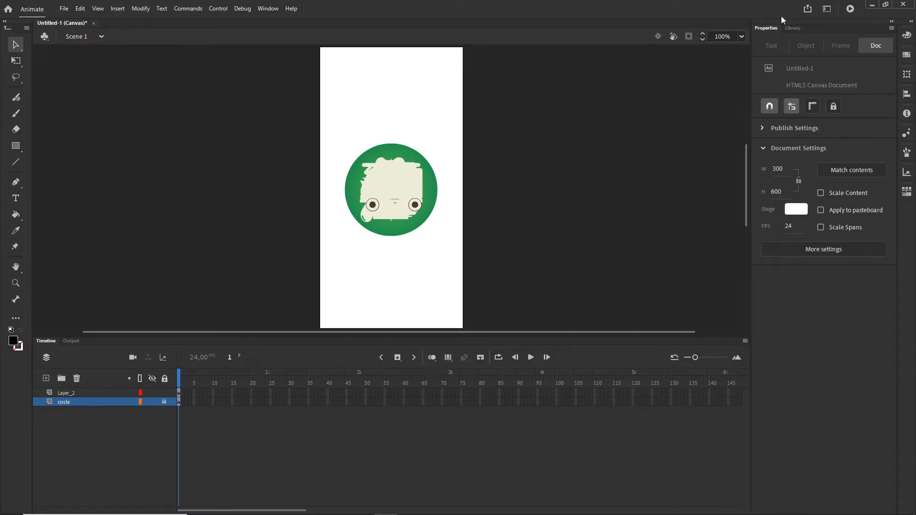
pyautogui.click(798, 210)
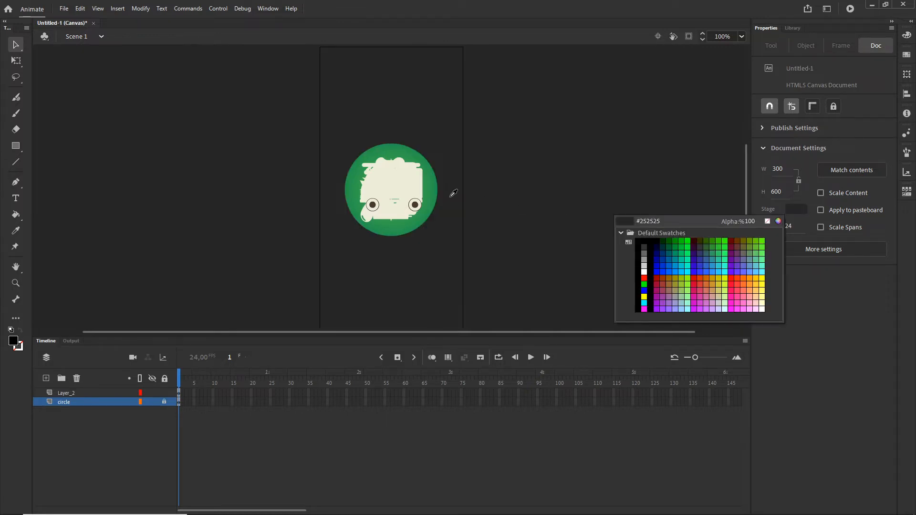
pyautogui.click(431, 192)
# Adjust the stage color in the Color Picker to a muted dark green that contrasts with the circle
pyautogui.click(800, 211)
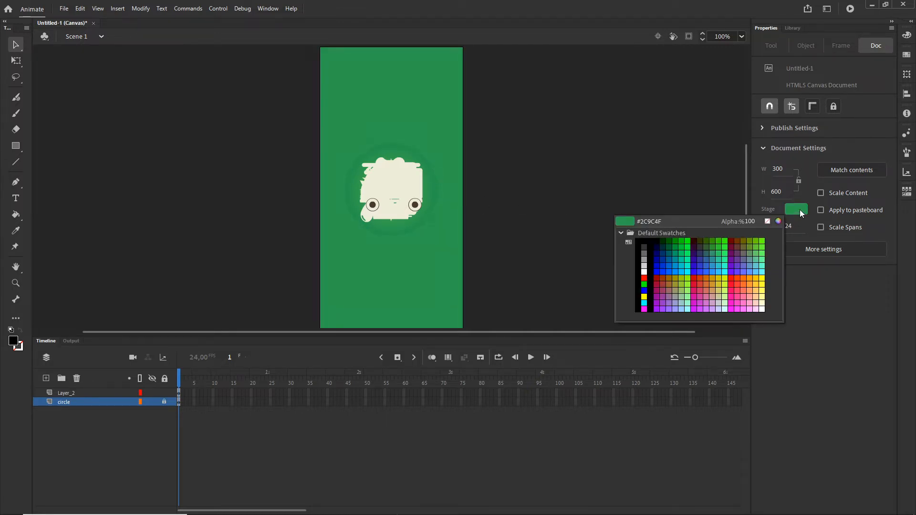
pyautogui.click(779, 220)
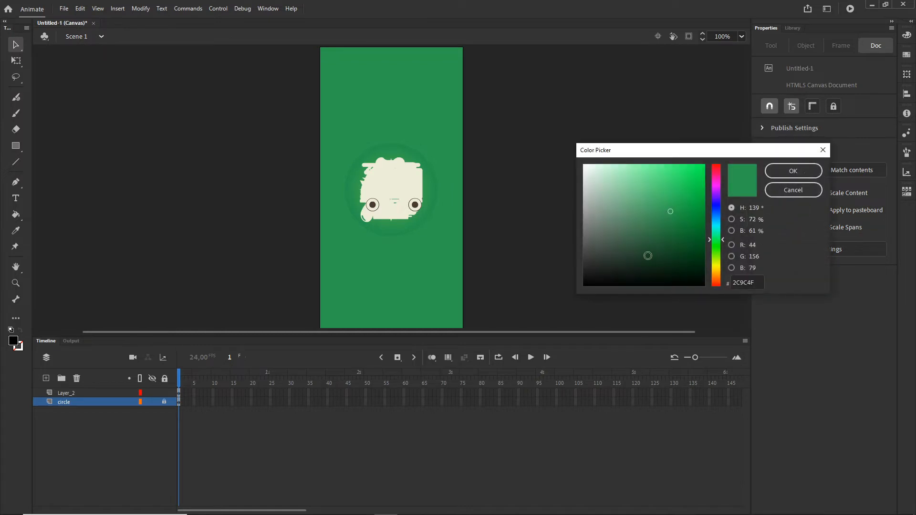
pyautogui.click(639, 257)
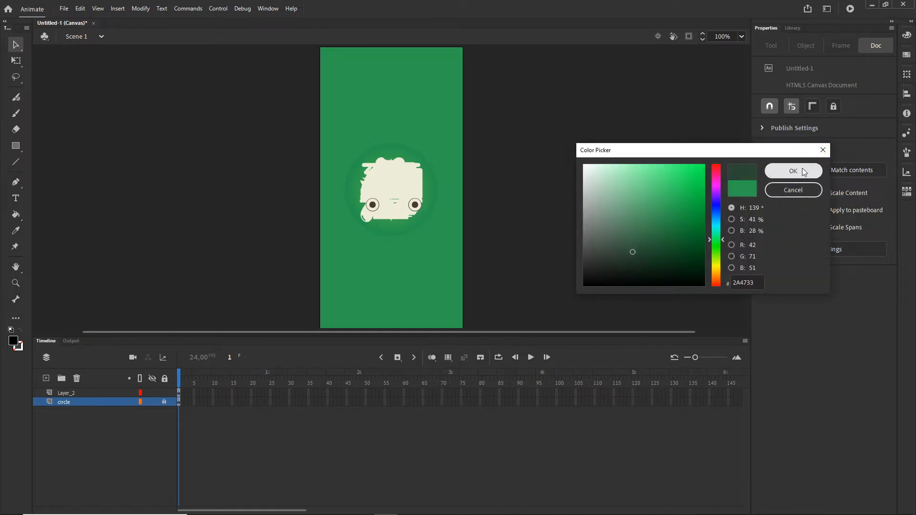
pyautogui.click(793, 171)
pyautogui.click(799, 211)
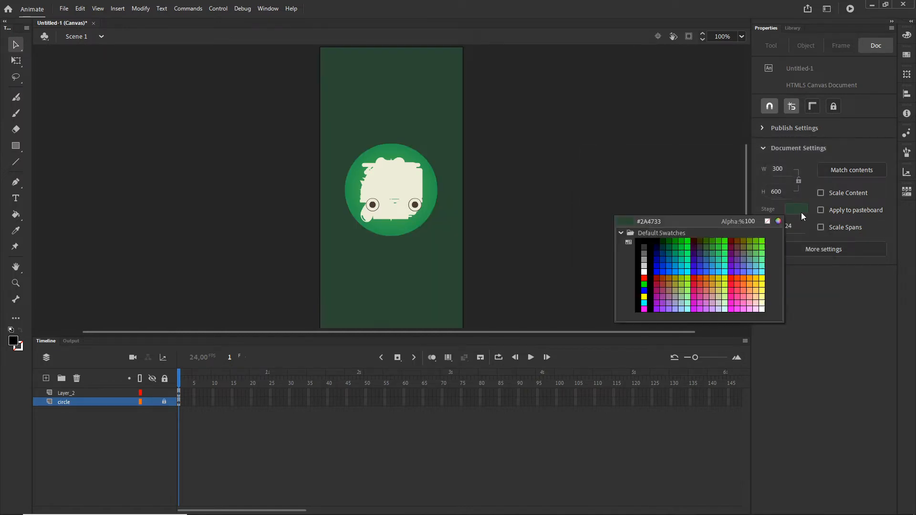
pyautogui.click(779, 221)
pyautogui.click(644, 243)
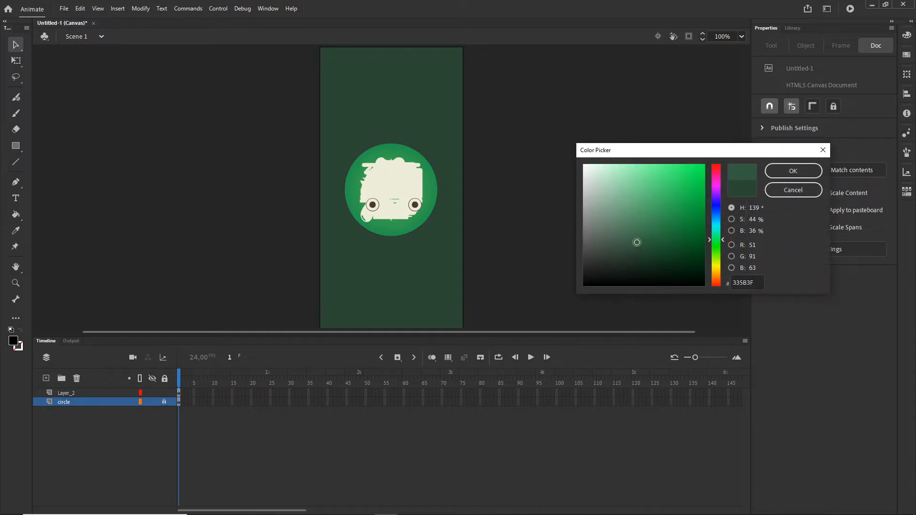
pyautogui.moveTo(644, 243); pyautogui.dragTo(655, 241)
pyautogui.click(811, 175)
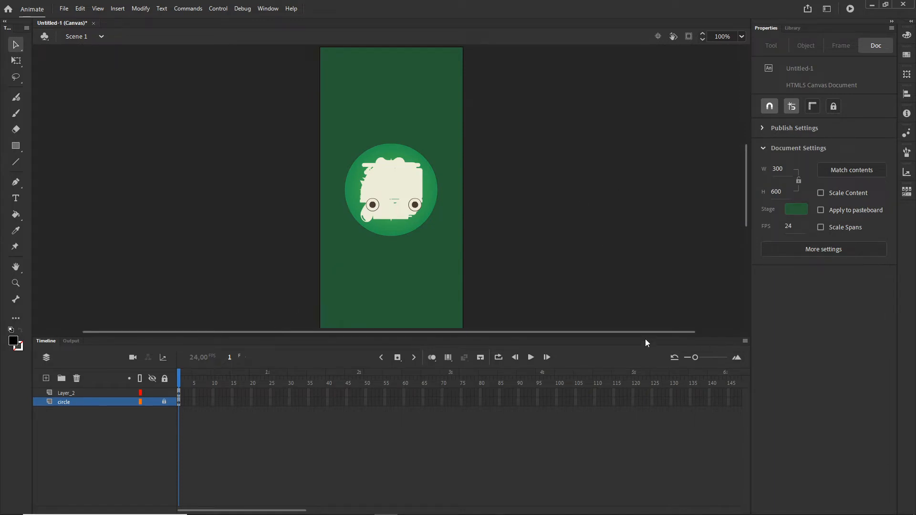
# Rename Layer_2 as "icons"
pyautogui.click(72, 393)
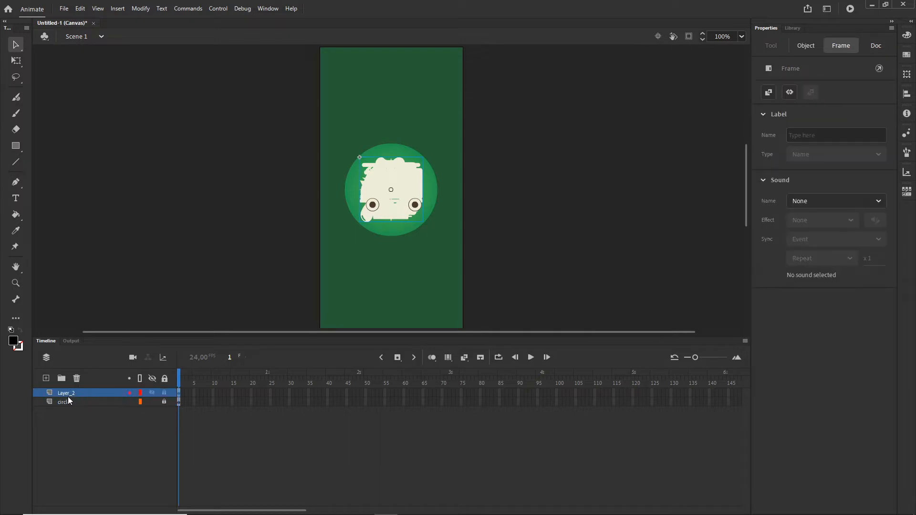
pyautogui.doubleClick(67, 393)
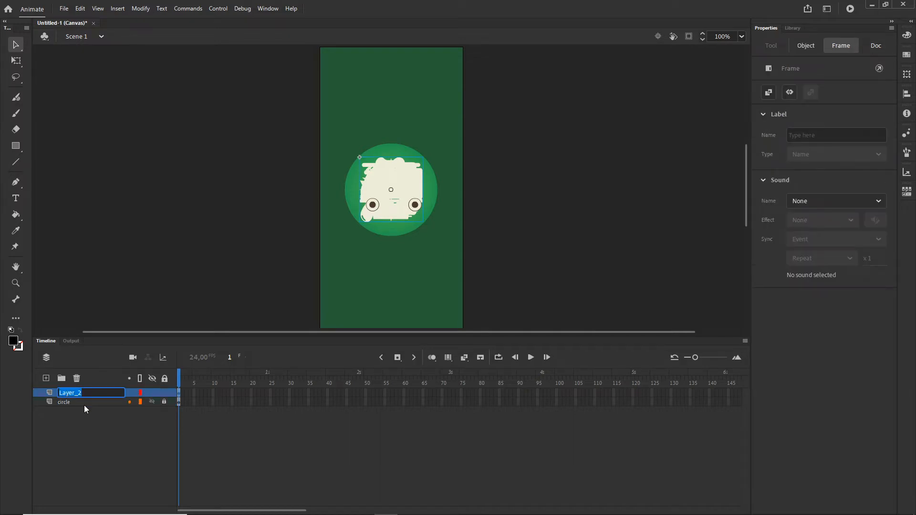
pyautogui.write('icons')
pyautogui.click(84, 461)
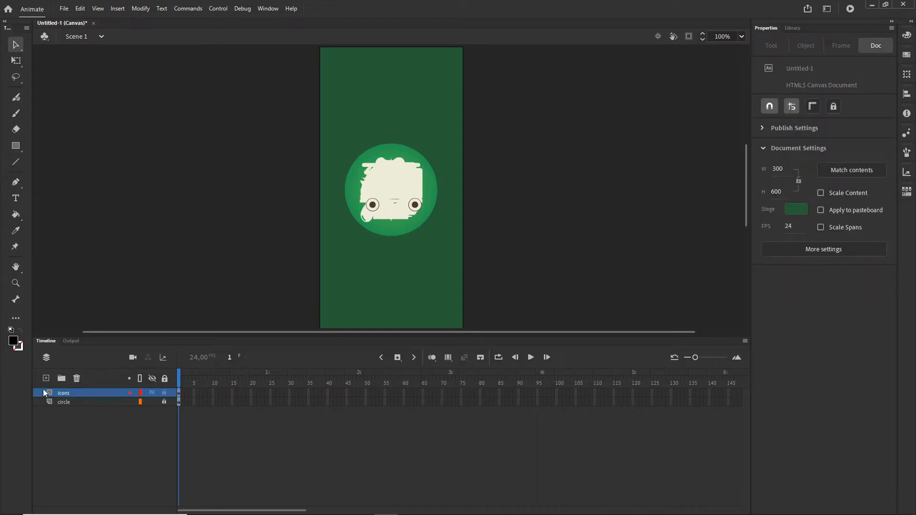
# Open the allhere movie clip on the stage for editing and deselect its nested icons
pyautogui.click(394, 192)
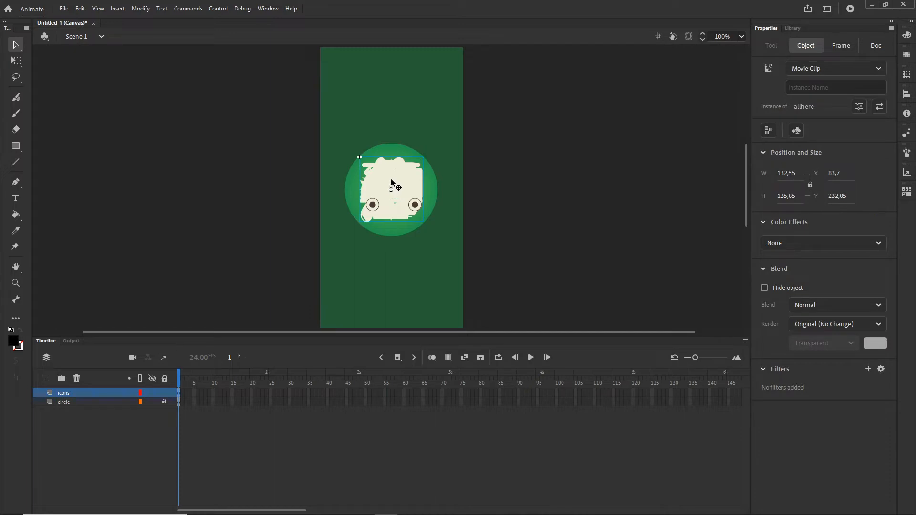
pyautogui.doubleClick(402, 190)
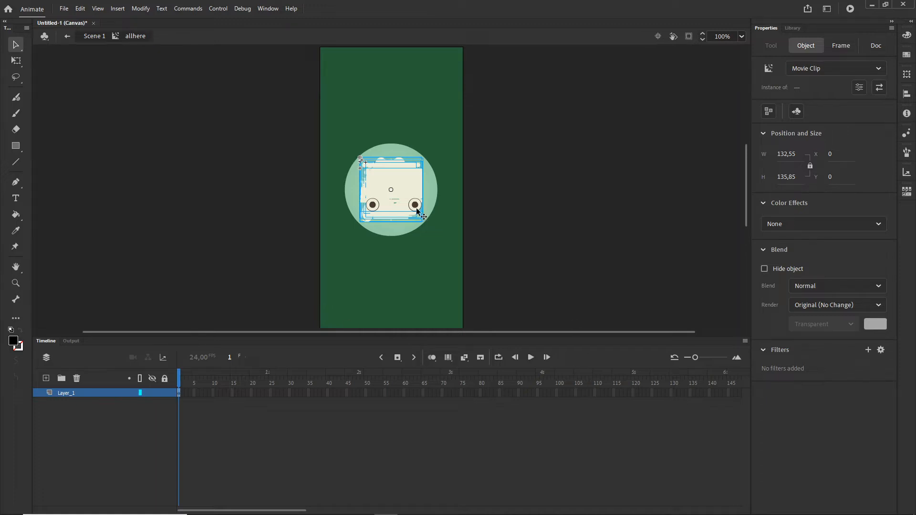
pyautogui.click(622, 203)
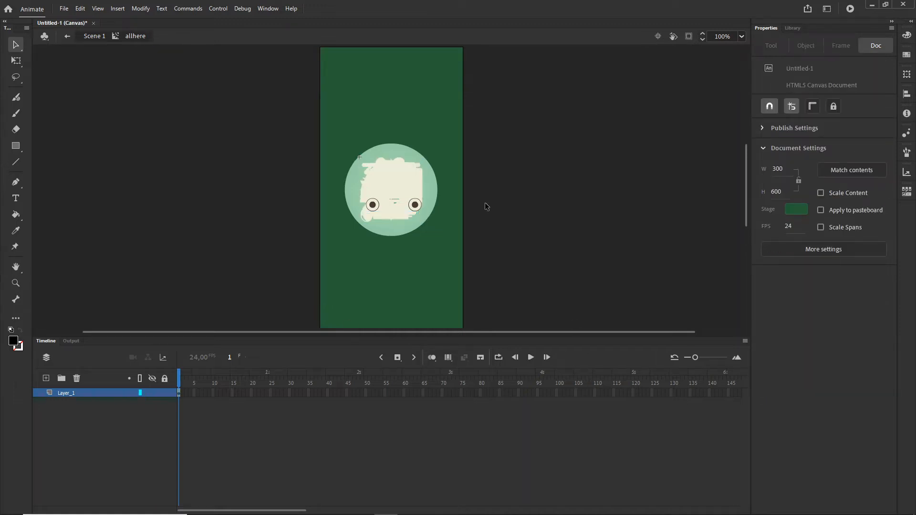
# Look inside the nested icon Symbol 9 and return to the allhere movie clip
pyautogui.click(405, 192)
pyautogui.doubleClick(404, 192)
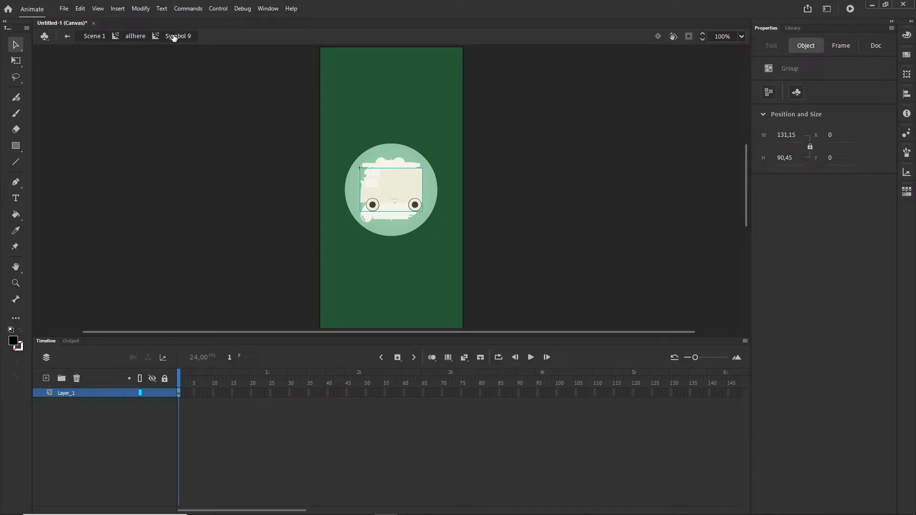
pyautogui.click(137, 36)
pyautogui.click(554, 206)
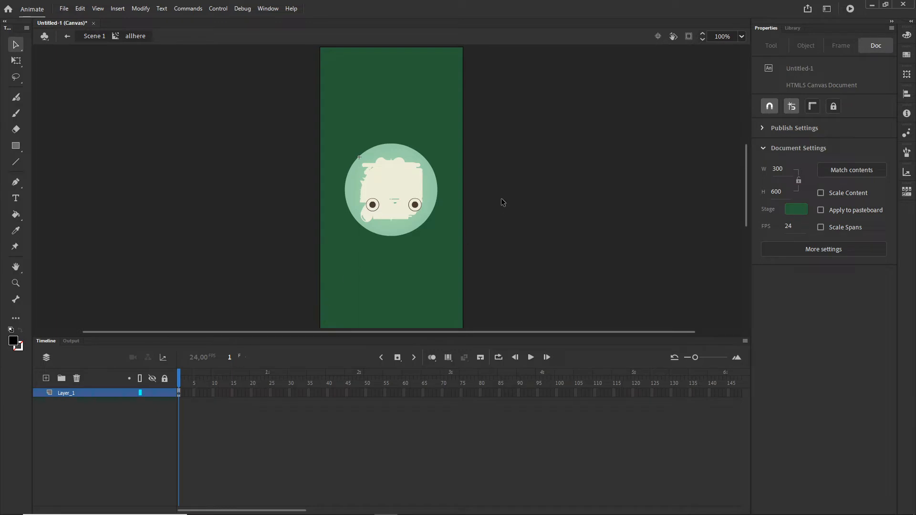
# Select all the icons inside allhere and distribute them to separate layers
pyautogui.click(66, 400)
pyautogui.moveTo(507, 249); pyautogui.dragTo(300, 139)
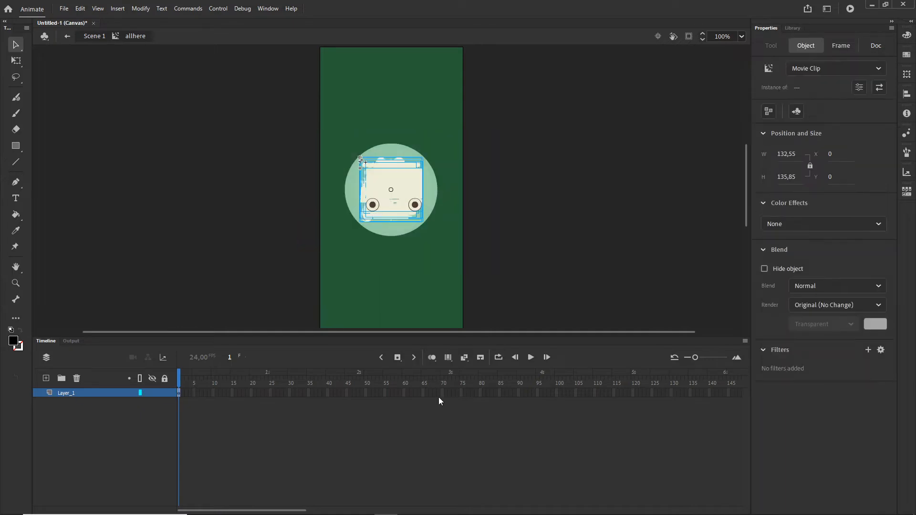
pyautogui.rightClick(397, 189)
pyautogui.click(454, 401)
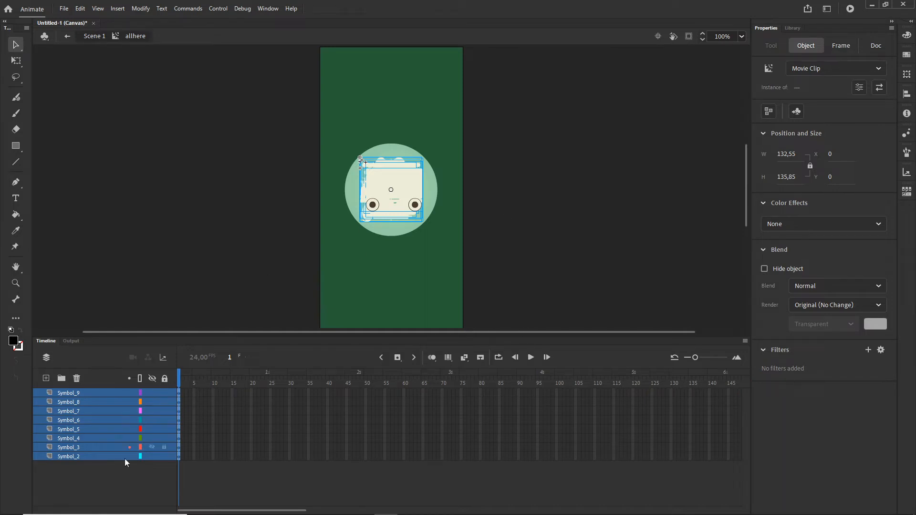
pyautogui.click(115, 486)
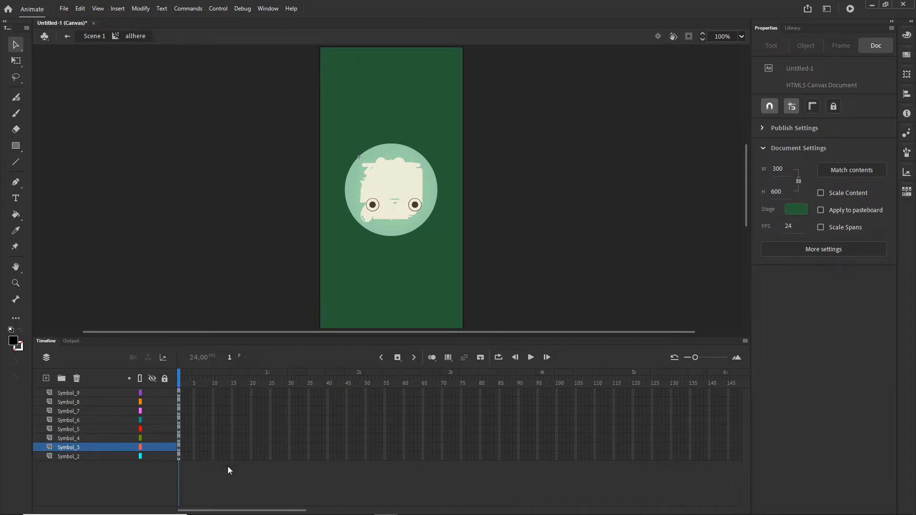
# Insert keyframes at frame 30 on all layers from Symbol_2 to Symbol_9
pyautogui.click(290, 456)
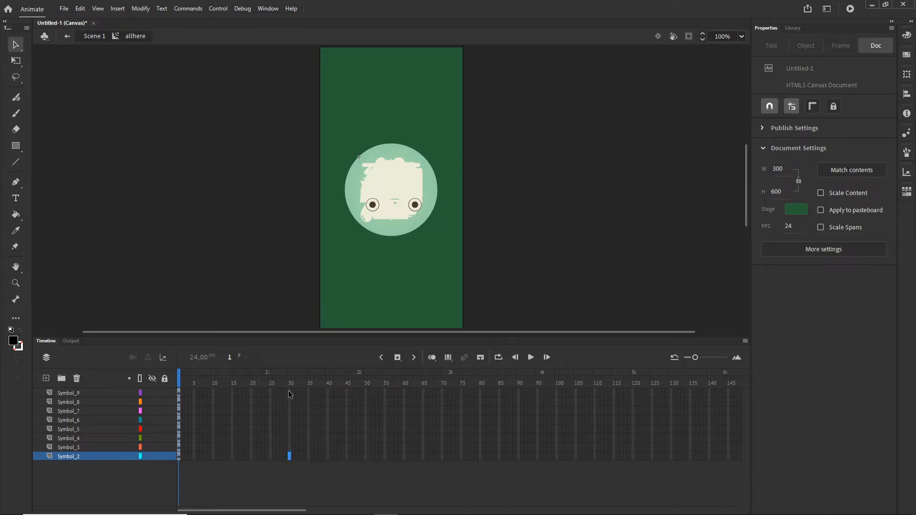
pyautogui.click(295, 477)
pyautogui.keyDown('shift'); pyautogui.click(289, 393); pyautogui.keyUp('shift')
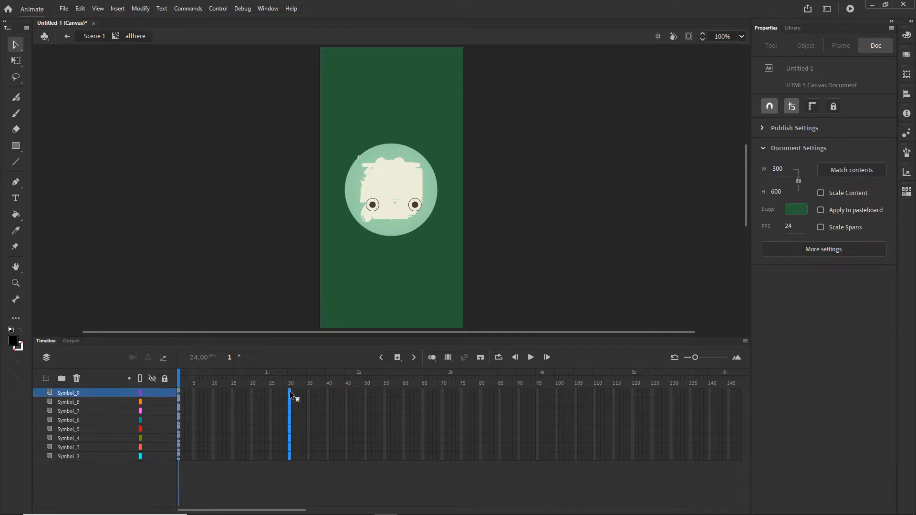
pyautogui.rightClick(288, 418)
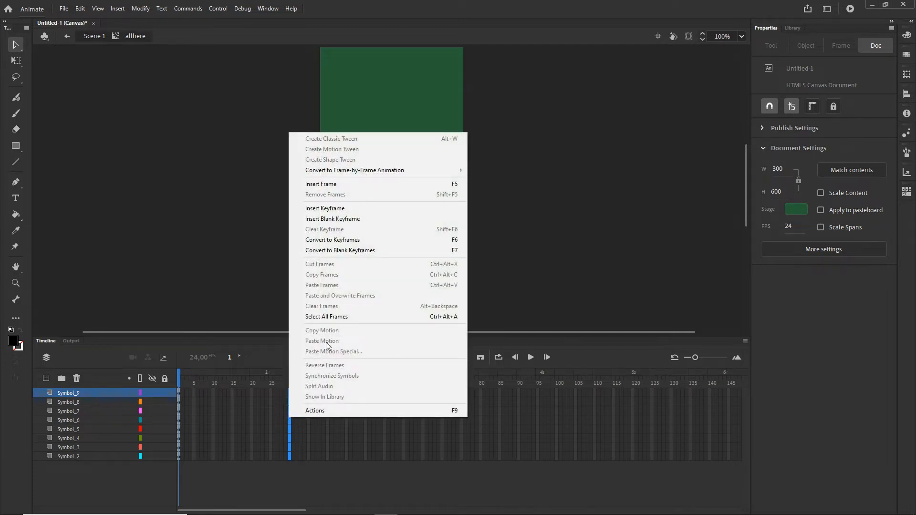
pyautogui.click(337, 208)
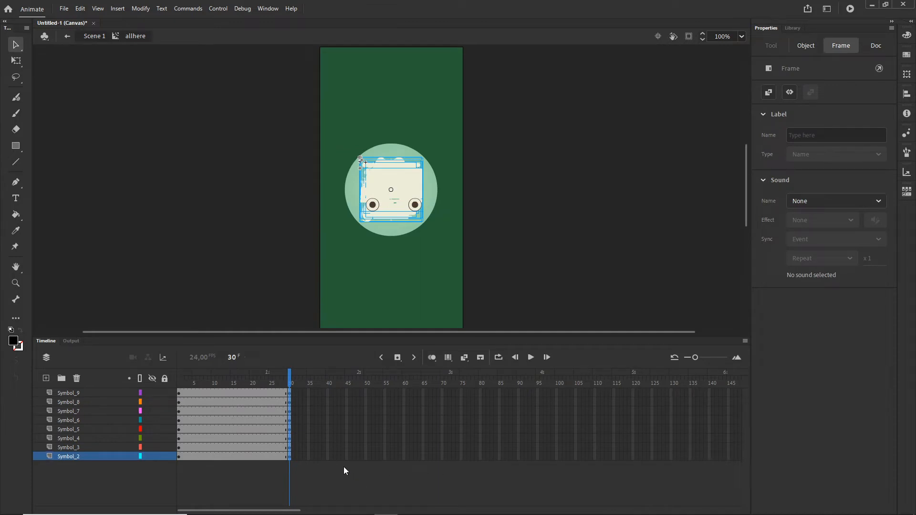
# Shift all eight icons at frame 1 horizontally until they sit just outside the stage's left edge
pyautogui.click(179, 456)
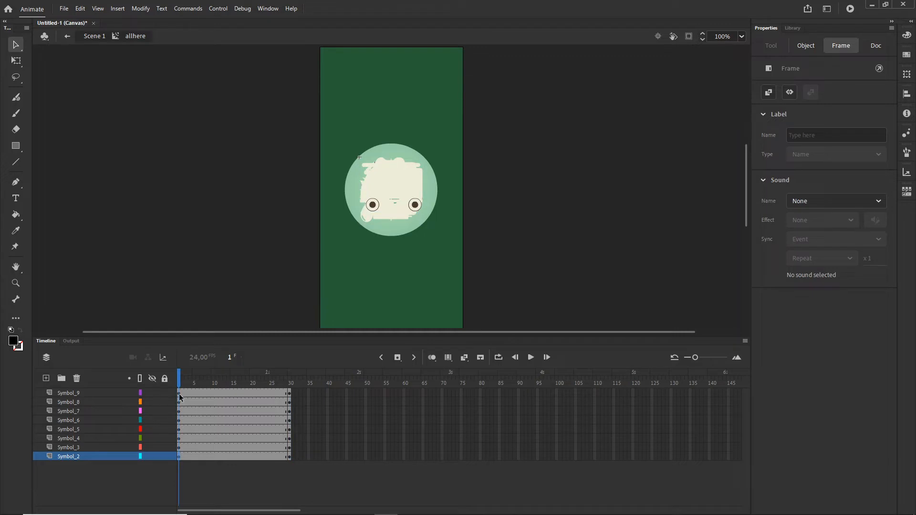
pyautogui.moveTo(180, 396); pyautogui.dragTo(184, 456)
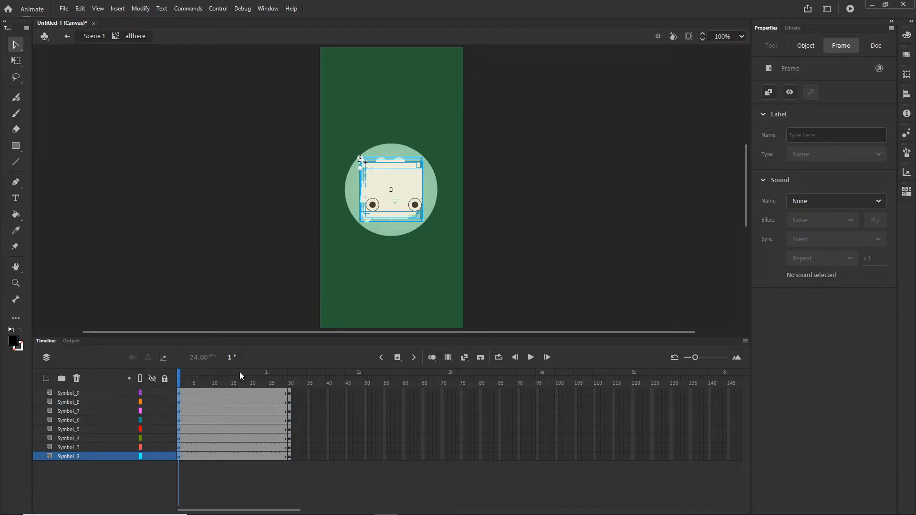
pyautogui.hotkey('shift', 'Left')
pyautogui.hotkey('shift', 'Left')
pyautogui.hotkey('shift', 'Left')
pyautogui.hotkey('shift', 'Left')
pyautogui.hotkey('shift', 'Left')
pyautogui.hotkey('shift', 'Left')
pyautogui.hotkey('shift', 'Left')
pyautogui.hotkey('shift', 'Left')
pyautogui.hotkey('shift', 'Left')
pyautogui.hotkey('shift', 'Left')
pyautogui.hotkey('shift', 'Left')
pyautogui.hotkey('shift', 'Left')
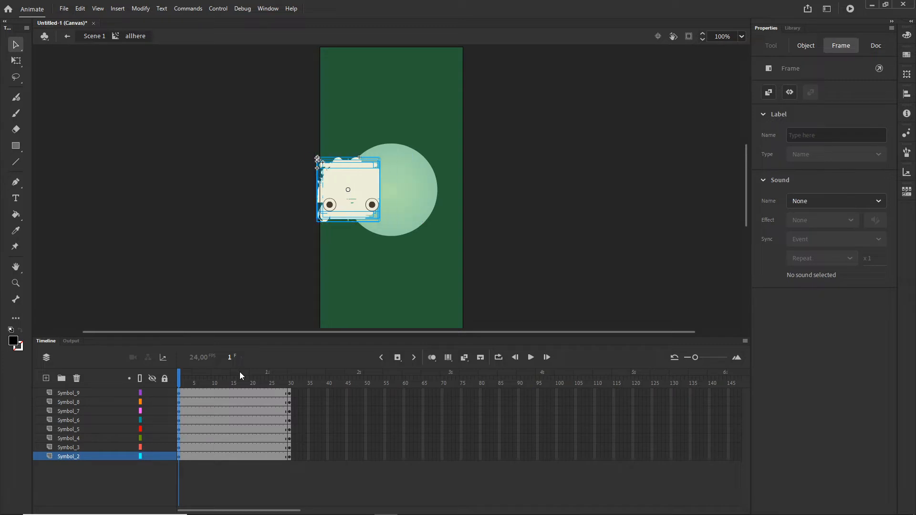
pyautogui.hotkey('shift', 'Left')
pyautogui.hotkey('shift', 'Left')
pyautogui.hotkey('shift', 'Left')
pyautogui.hotkey('shift', 'Left')
pyautogui.hotkey('shift', 'Left')
pyautogui.hotkey('shift', 'Left')
pyautogui.hotkey('shift', 'Left')
pyautogui.hotkey('shift', 'Left')
pyautogui.hotkey('shift', 'Left')
pyautogui.hotkey('shift', 'Left')
pyautogui.hotkey('shift', 'Left')
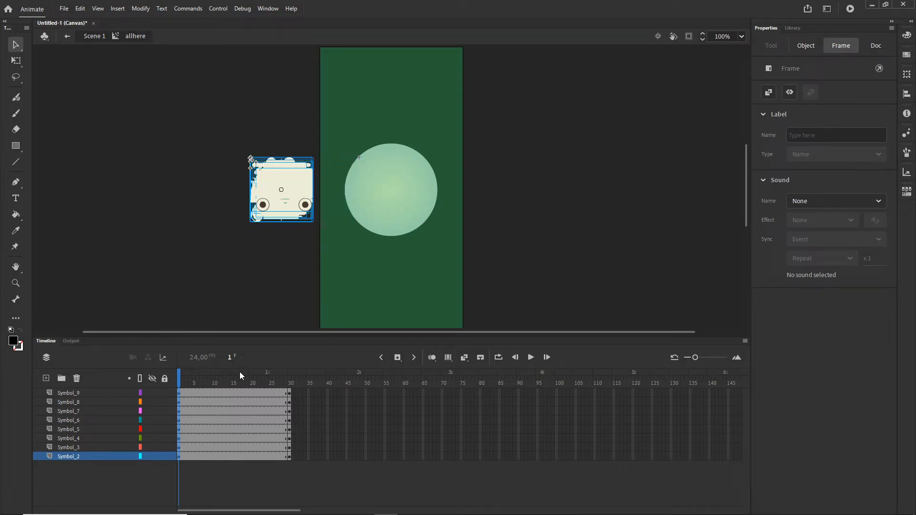
pyautogui.press('Right')
pyautogui.press('Right')
pyautogui.press('Right')
pyautogui.press('Right')
pyautogui.press('Right')
pyautogui.press('Right')
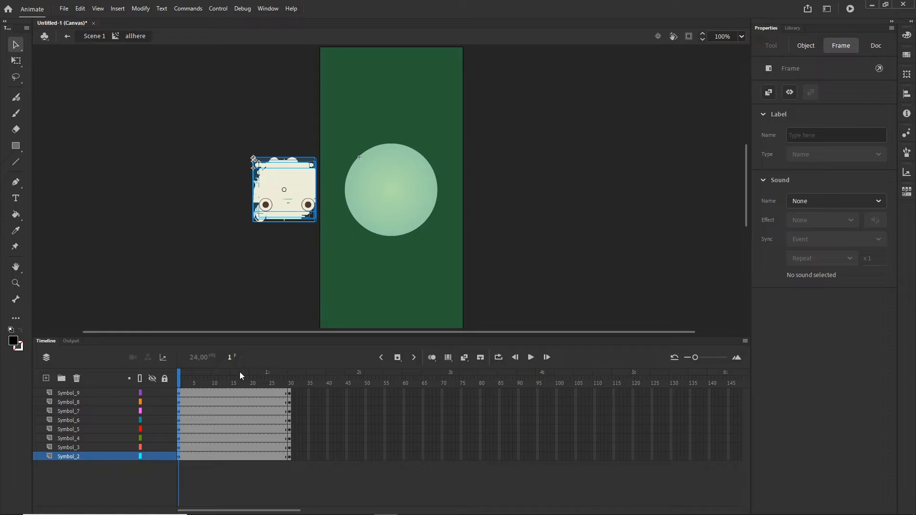
pyautogui.hotkey('shift', 'Right')
pyautogui.press('Left')
pyautogui.press('Left')
pyautogui.press('Left')
pyautogui.press('Left')
pyautogui.press('Left')
pyautogui.press('Left')
pyautogui.press('Left')
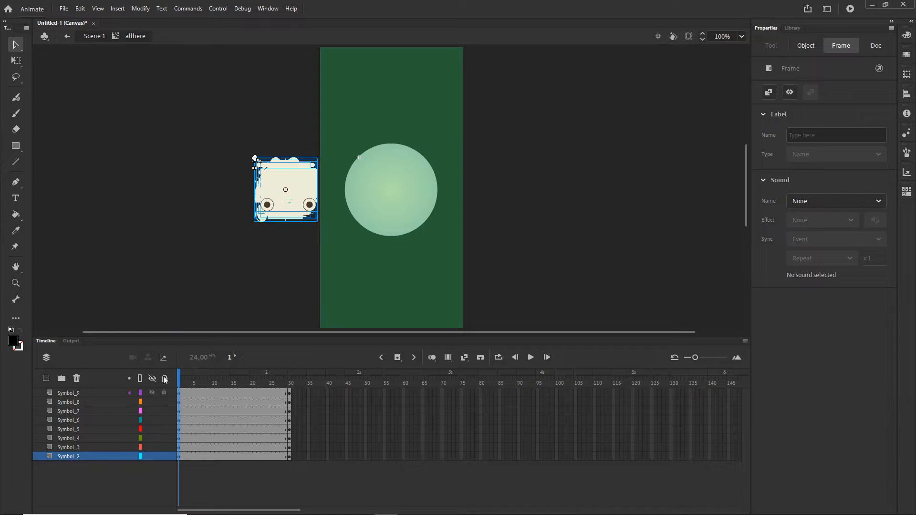
# Scrub the animation to frame 30 and select the keyframes of all eight layers there
pyautogui.click(240, 379)
pyautogui.moveTo(244, 382); pyautogui.dragTo(292, 384)
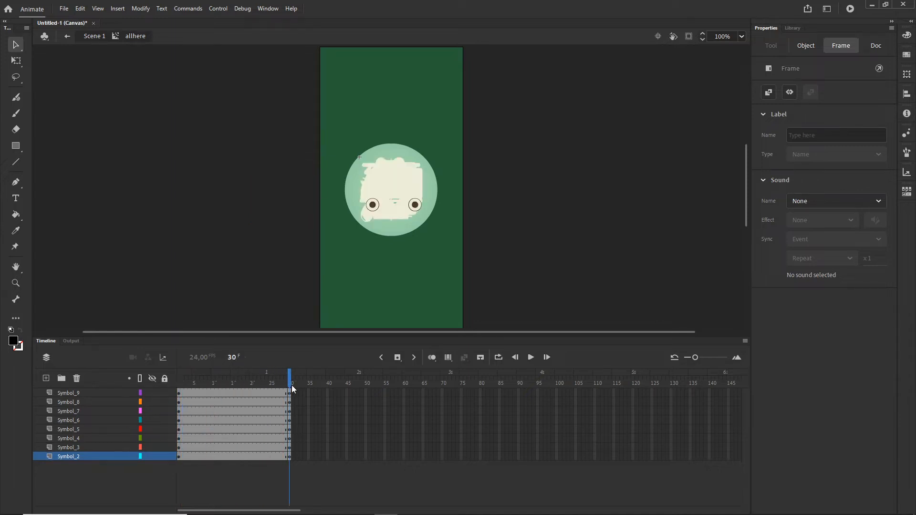
pyautogui.moveTo(290, 457); pyautogui.dragTo(292, 396)
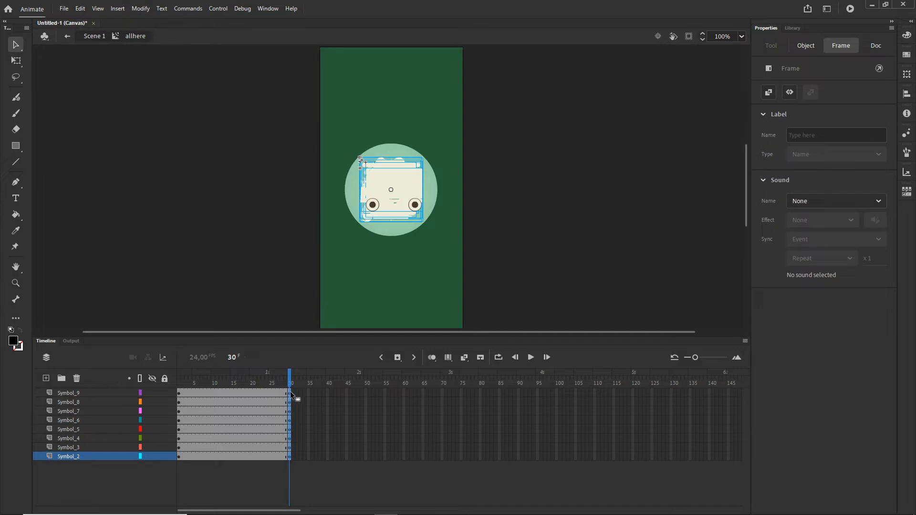
# Add keyframes at frame 45 on layers Symbol_2 to Symbol_9, keeping the icons' centered position from frame 30
pyautogui.click(347, 457)
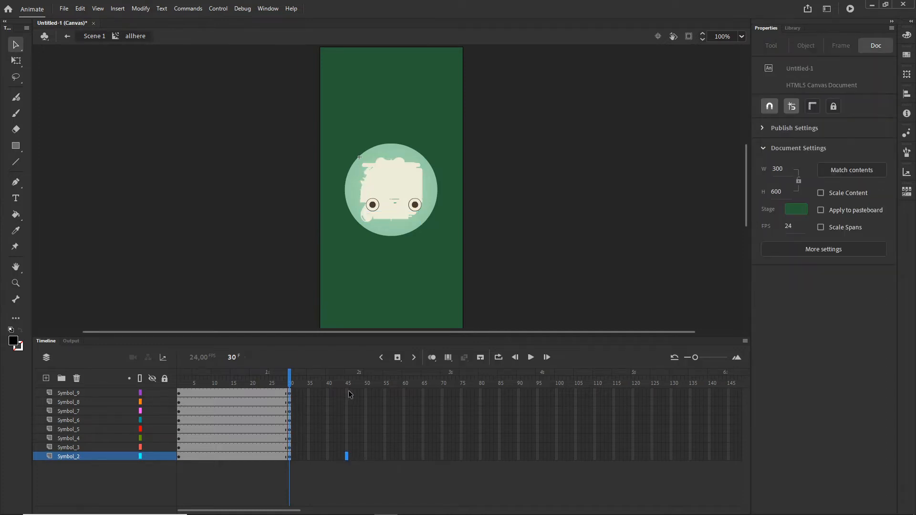
pyautogui.keyDown('shift'); pyautogui.click(350, 394); pyautogui.keyUp('shift')
pyautogui.click(345, 467)
pyautogui.click(347, 456)
pyautogui.keyDown('shift'); pyautogui.click(347, 393); pyautogui.keyUp('shift')
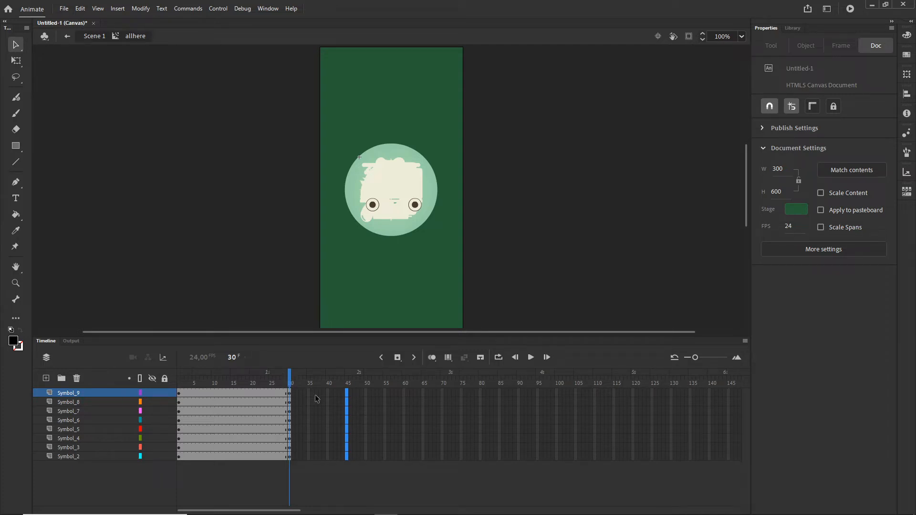
pyautogui.press('F6')
pyautogui.hotkey('ctrl', 'z')
pyautogui.moveTo(290, 457); pyautogui.dragTo(345, 397)
pyautogui.click(381, 480)
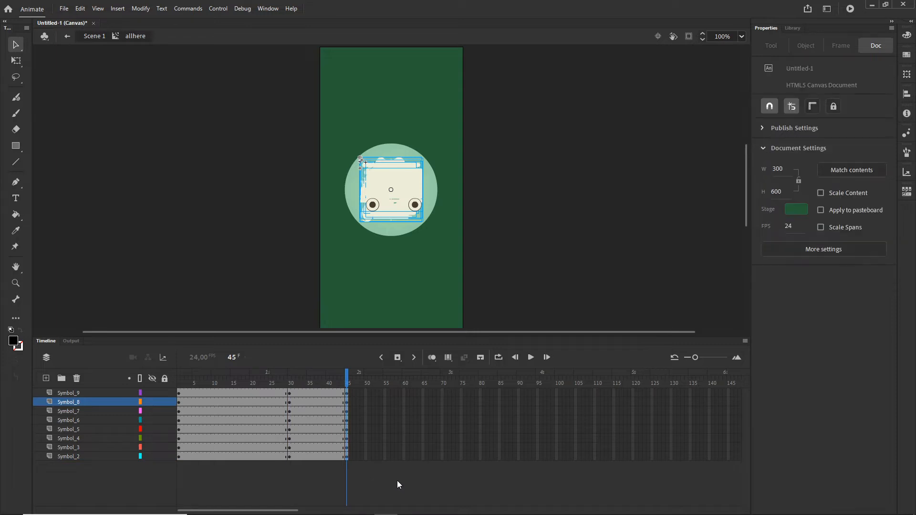
# Insert keyframes at frame 65 on all layers from Symbol_2 to Symbol_9
pyautogui.click(423, 458)
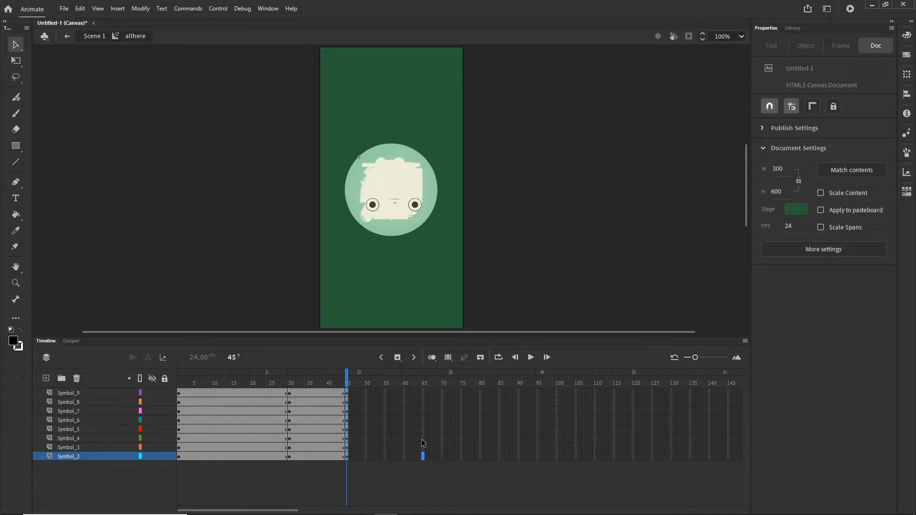
pyautogui.keyDown('shift'); pyautogui.click(423, 392); pyautogui.keyUp('shift')
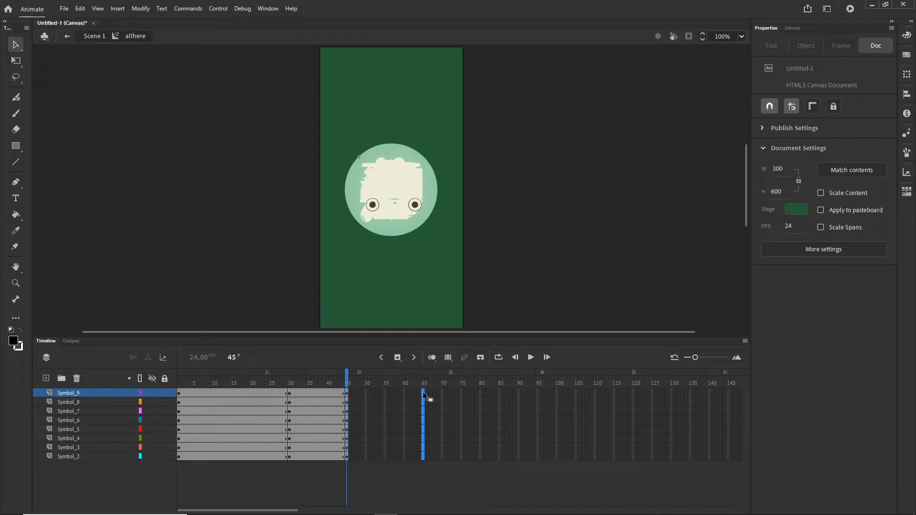
pyautogui.press('F6')
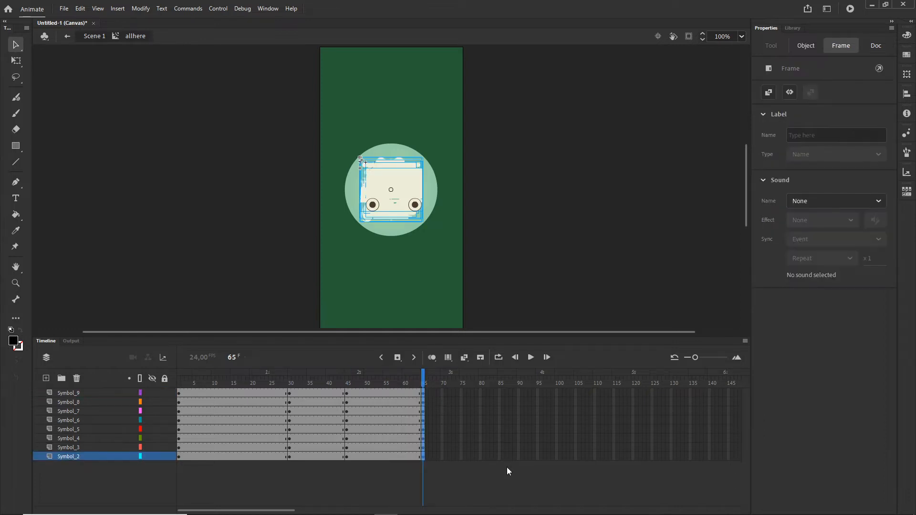
# Shift all eight icons at frame 65 horizontally until they sit just outside the stage's right edge
pyautogui.hotkey('shift', 'Right')
pyautogui.hotkey('shift', 'Right')
pyautogui.hotkey('shift', 'Right')
pyautogui.hotkey('shift', 'Right')
pyautogui.hotkey('shift', 'Right')
pyautogui.hotkey('shift', 'Right')
pyautogui.hotkey('shift', 'Right')
pyautogui.hotkey('shift', 'Right')
pyautogui.hotkey('shift', 'Right')
pyautogui.hotkey('shift', 'Right')
pyautogui.hotkey('shift', 'Right')
pyautogui.hotkey('shift', 'Right')
pyautogui.hotkey('shift', 'Right')
pyautogui.hotkey('shift', 'Right')
pyautogui.hotkey('shift', 'Right')
pyautogui.hotkey('shift', 'Right')
pyautogui.hotkey('shift', 'Right')
pyautogui.hotkey('shift', 'Right')
pyautogui.hotkey('shift', 'Right')
pyautogui.hotkey('shift', 'Right')
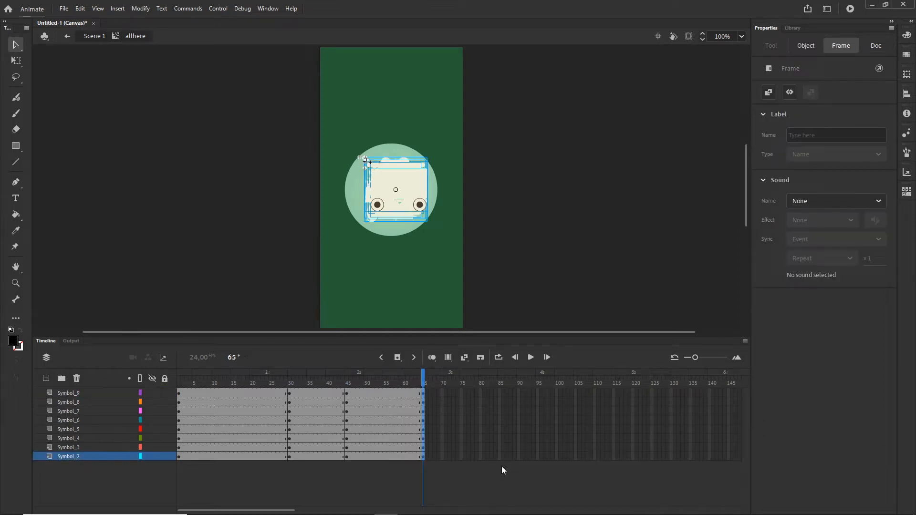
pyautogui.hotkey('shift', 'Right')
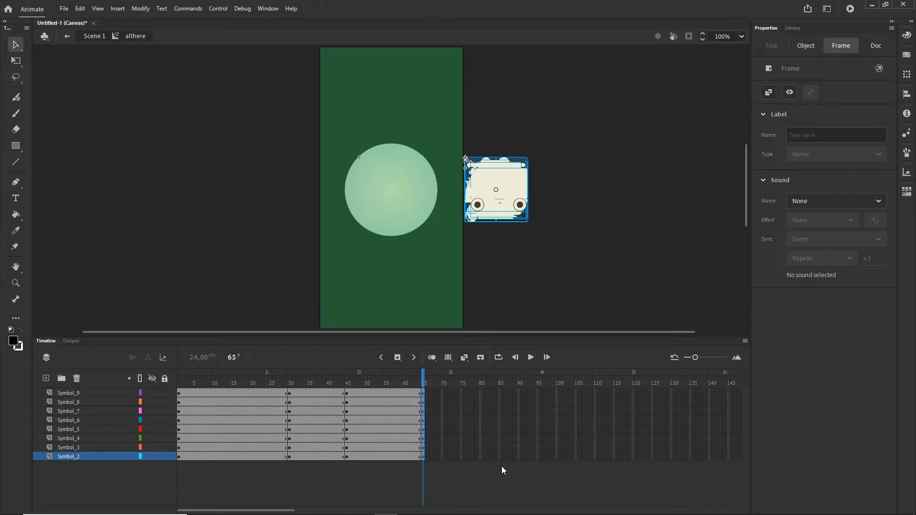
# Move the frame 65 keyframes of all eight layers to frame 72
pyautogui.click(426, 473)
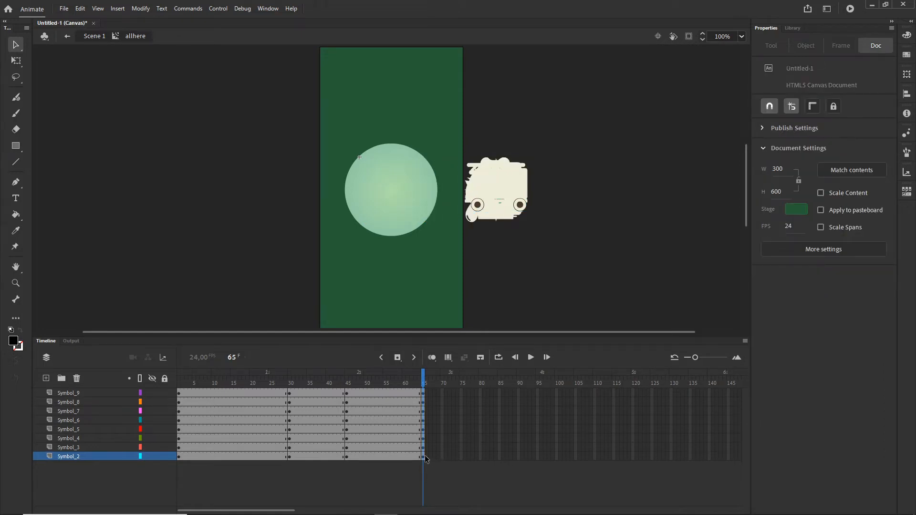
pyautogui.moveTo(422, 457); pyautogui.dragTo(449, 393)
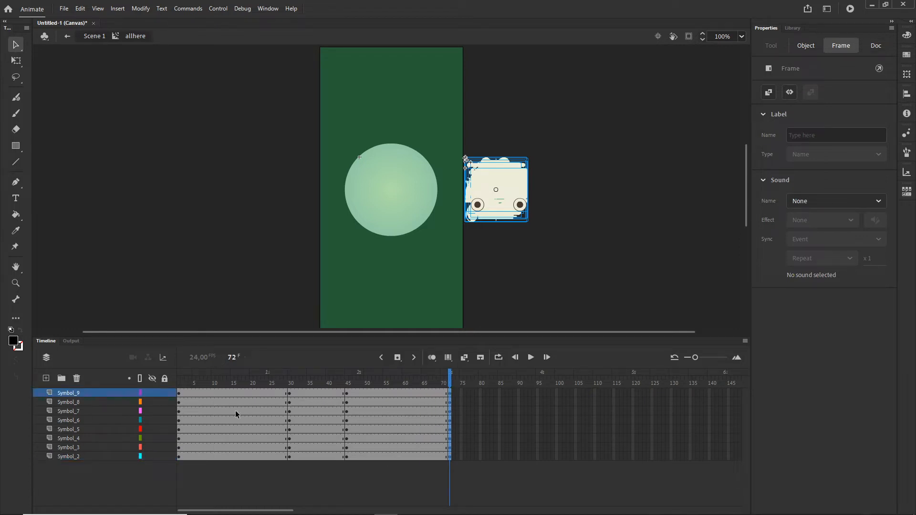
# Create classic tweens between all keyframes from frame 1 to frame 72 on layers Symbol_2 to Symbol_9
pyautogui.click(400, 456)
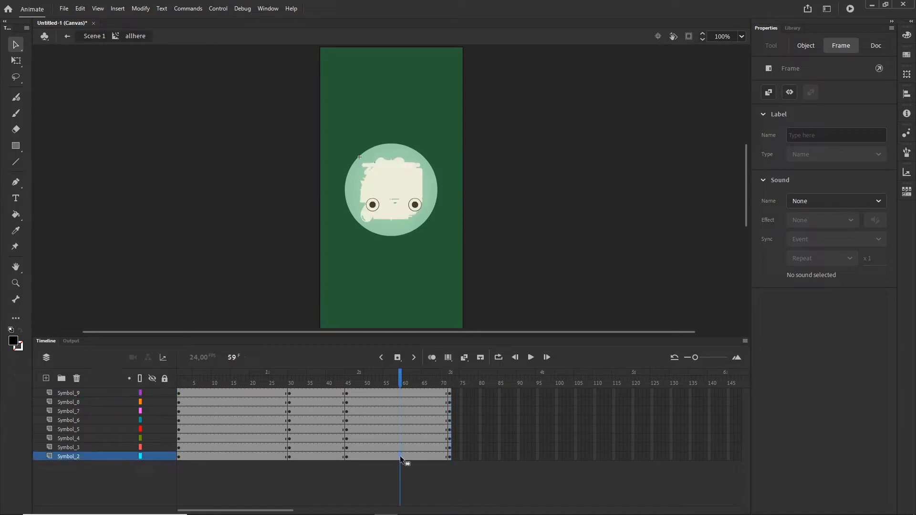
pyautogui.keyDown('shift'); pyautogui.click(244, 393); pyautogui.keyUp('shift')
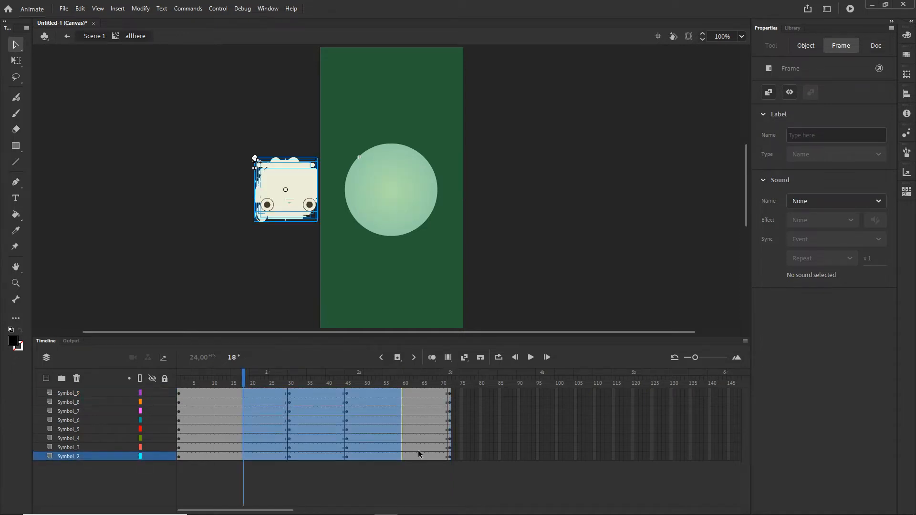
pyautogui.click(424, 455)
pyautogui.keyDown('shift'); pyautogui.click(224, 392); pyautogui.keyUp('shift')
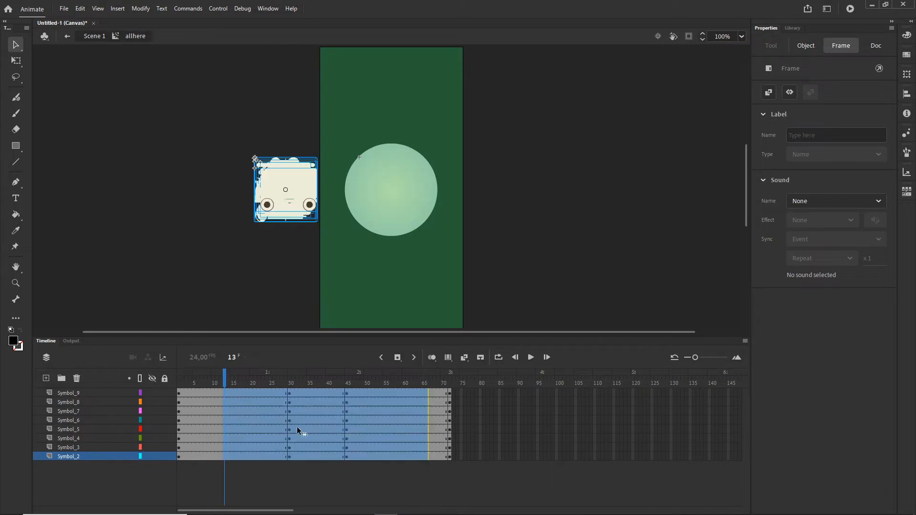
pyautogui.click(368, 455)
pyautogui.keyDown('shift'); pyautogui.click(255, 394); pyautogui.keyUp('shift')
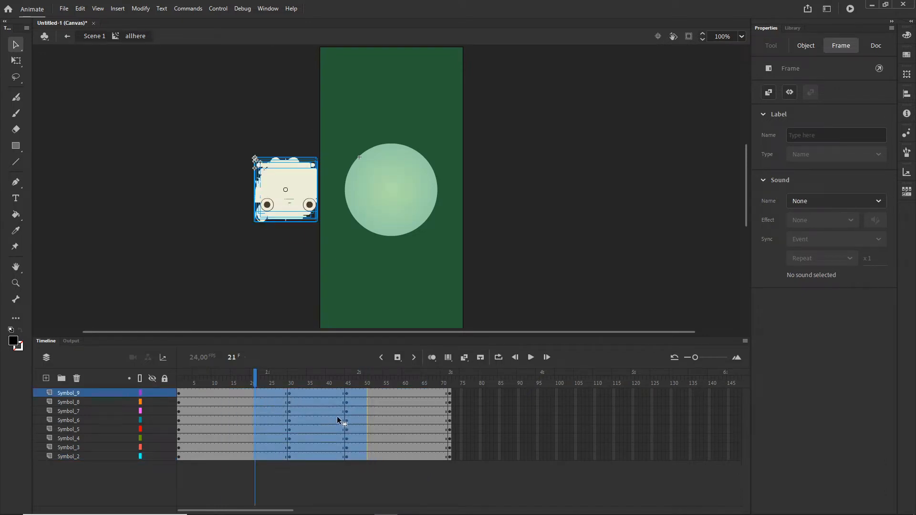
pyautogui.rightClick(320, 415)
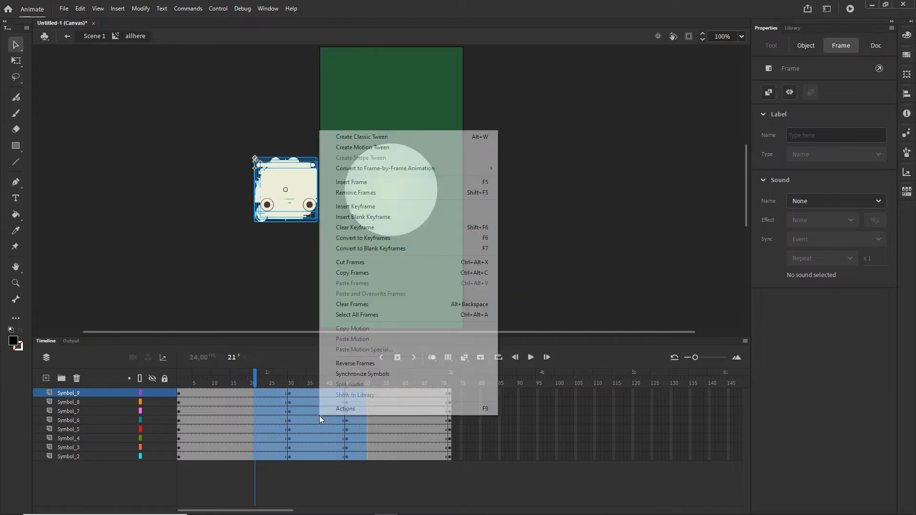
pyautogui.click(368, 137)
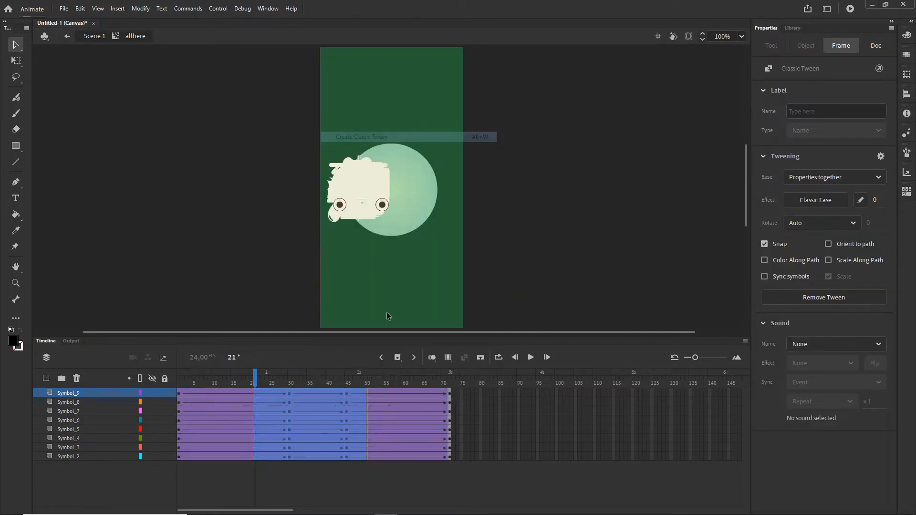
pyautogui.click(297, 462)
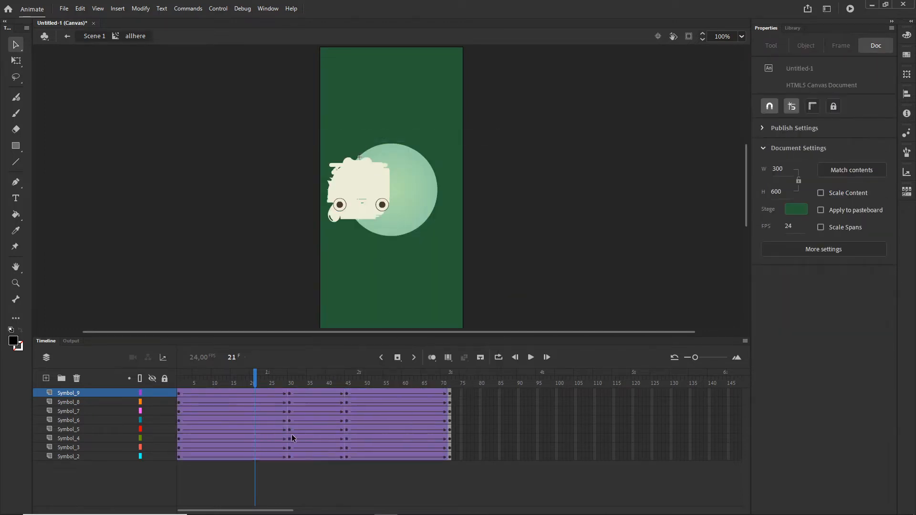
# Scrub the animation from frame 1 to frame 72 and back to frame 30 to preview the icons' slide
pyautogui.moveTo(261, 380); pyautogui.dragTo(173, 384)
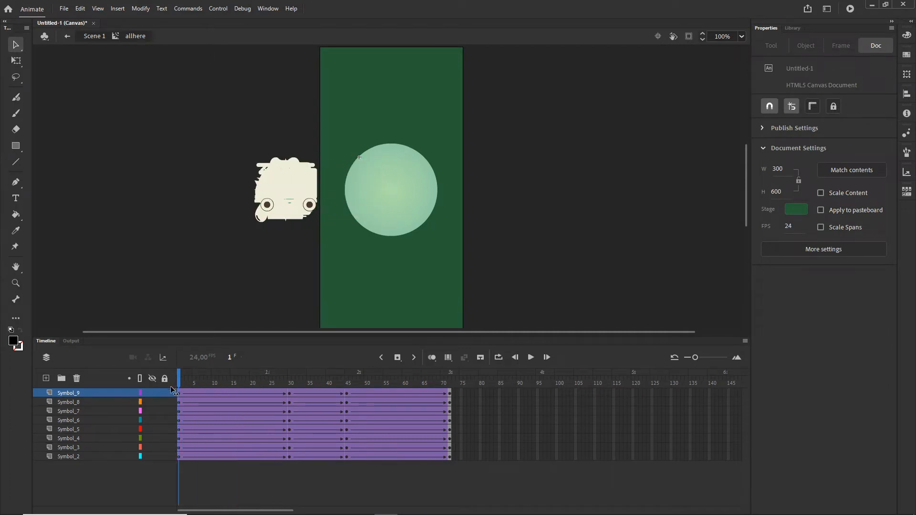
pyautogui.click(170, 387)
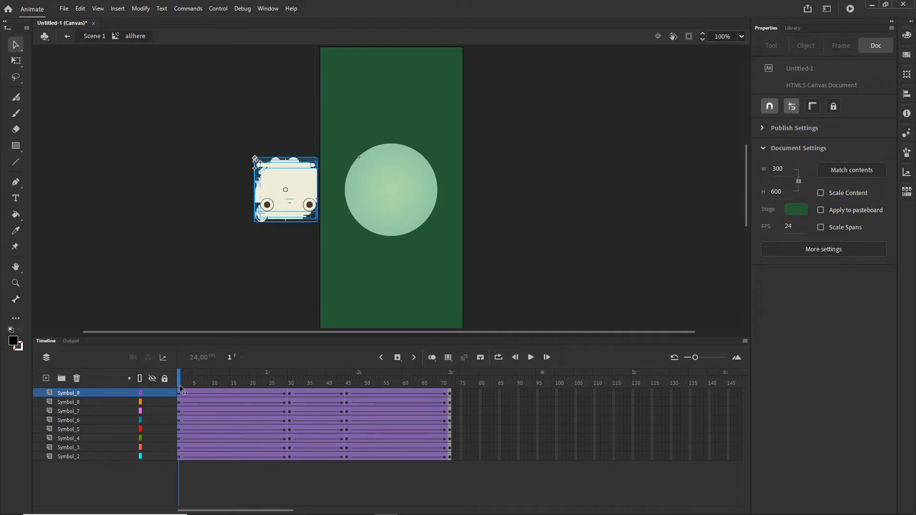
pyautogui.moveTo(182, 382); pyautogui.dragTo(450, 380)
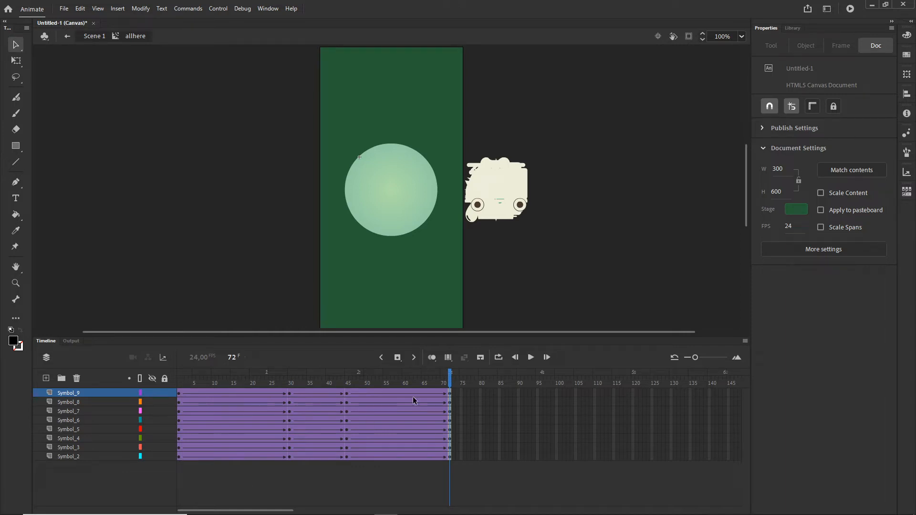
pyautogui.moveTo(448, 380); pyautogui.dragTo(289, 376)
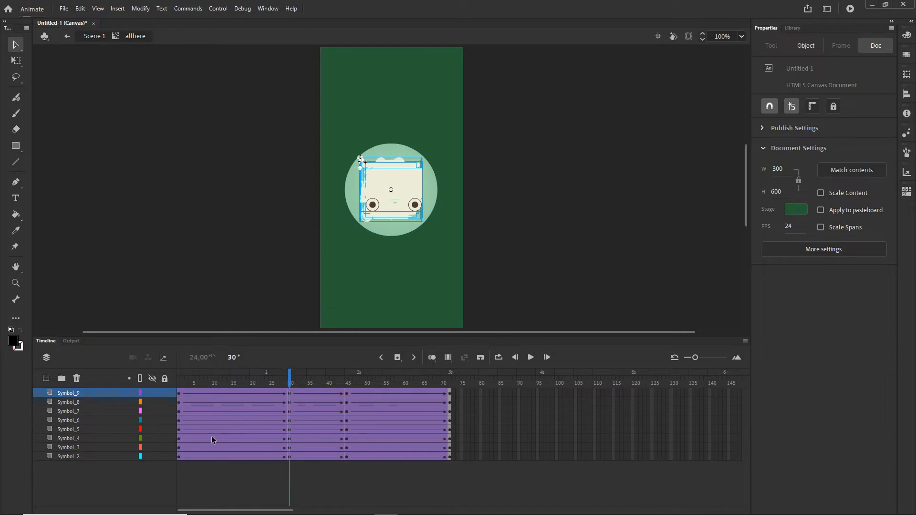
# Apply the Ease In Out Quad effect to the tweens starting at frame 1 on all eight layers
pyautogui.click(179, 457)
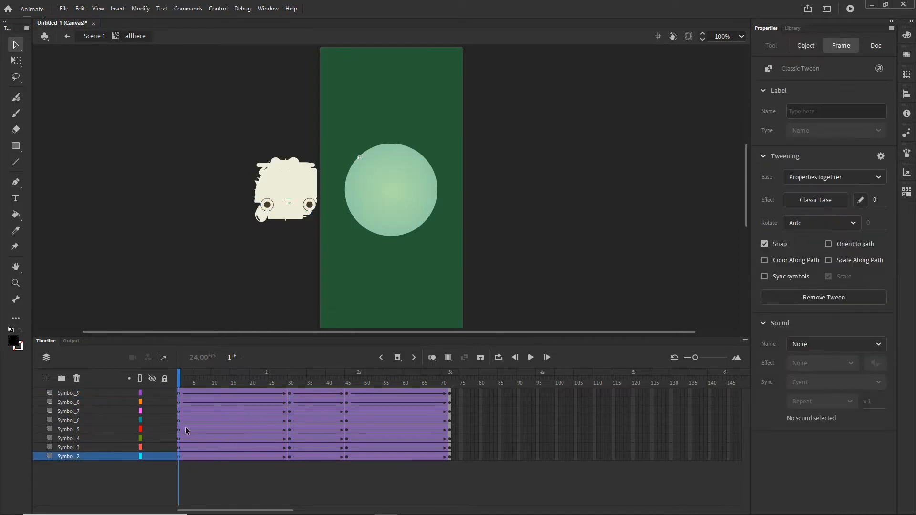
pyautogui.keyDown('shift'); pyautogui.click(178, 395); pyautogui.keyUp('shift')
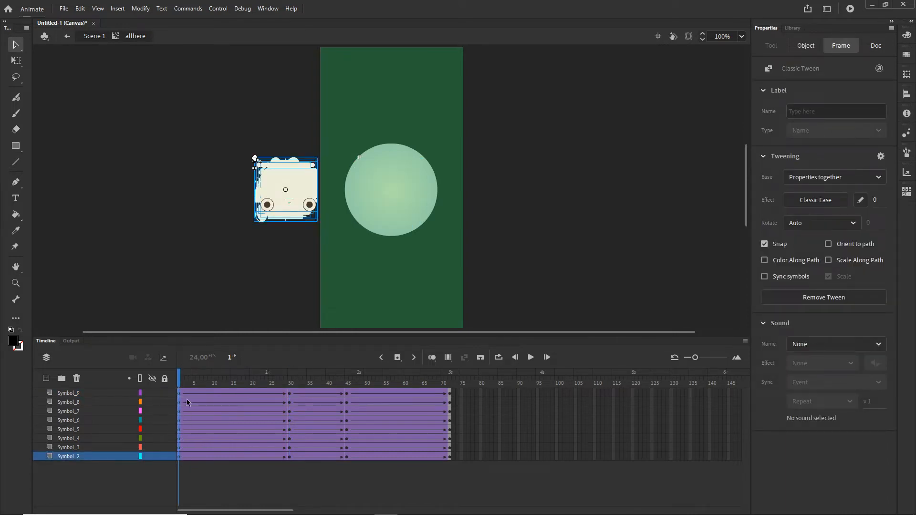
pyautogui.click(824, 201)
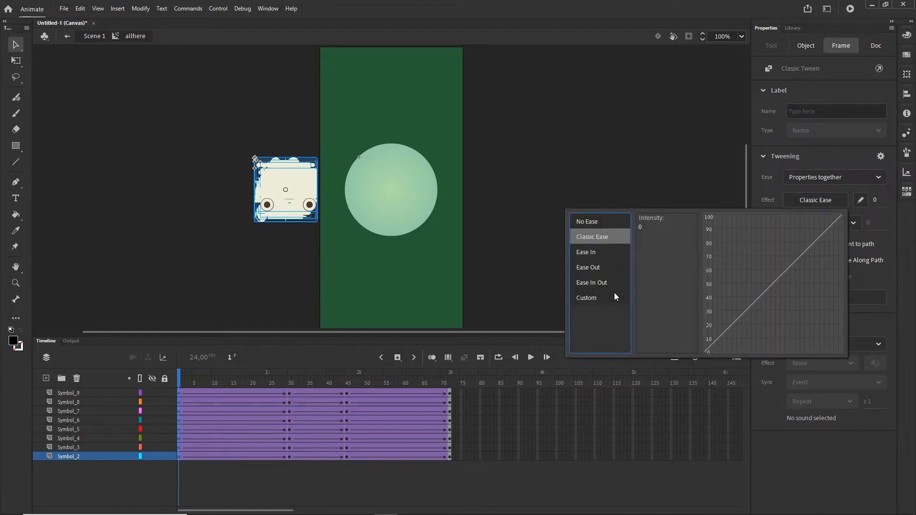
pyautogui.click(591, 283)
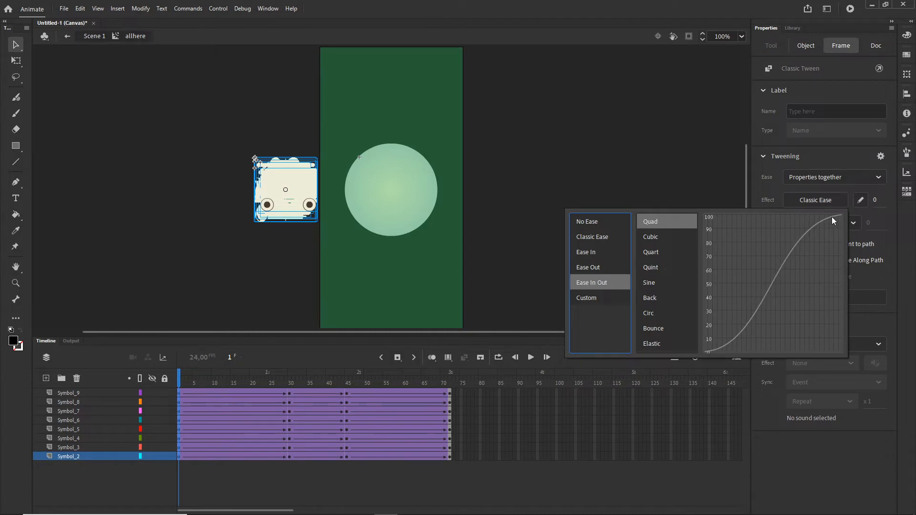
pyautogui.click(659, 235)
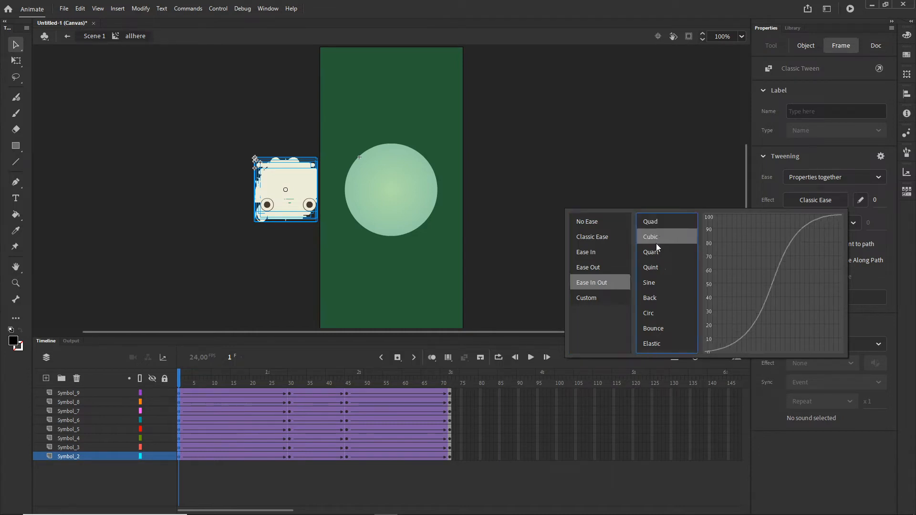
pyautogui.click(656, 253)
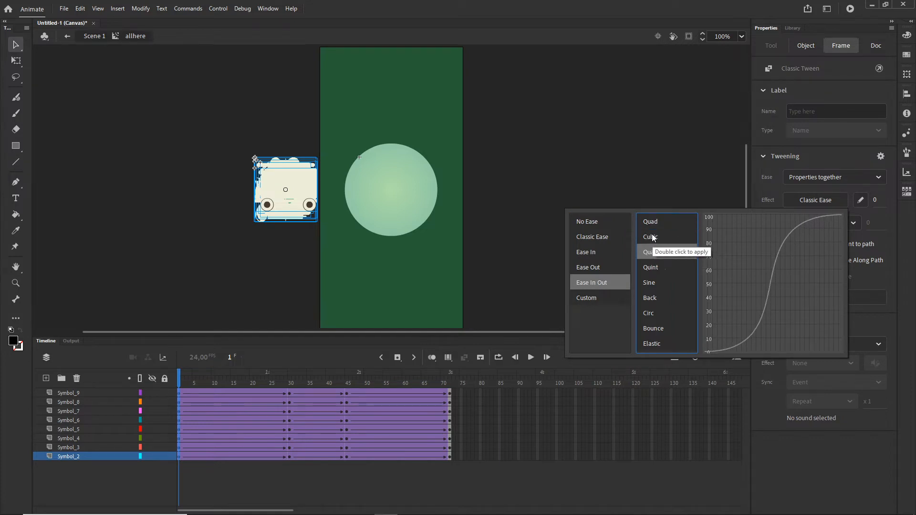
pyautogui.click(651, 220)
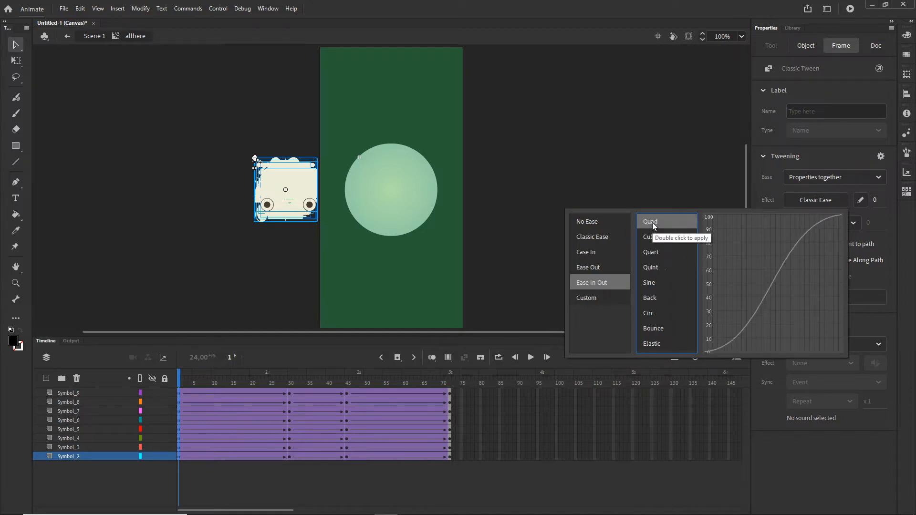
pyautogui.doubleClick(651, 222)
# Apply the Ease In Out Quad effect to the tweens starting at frame 45 on all eight layers
pyautogui.moveTo(179, 375); pyautogui.dragTo(331, 377)
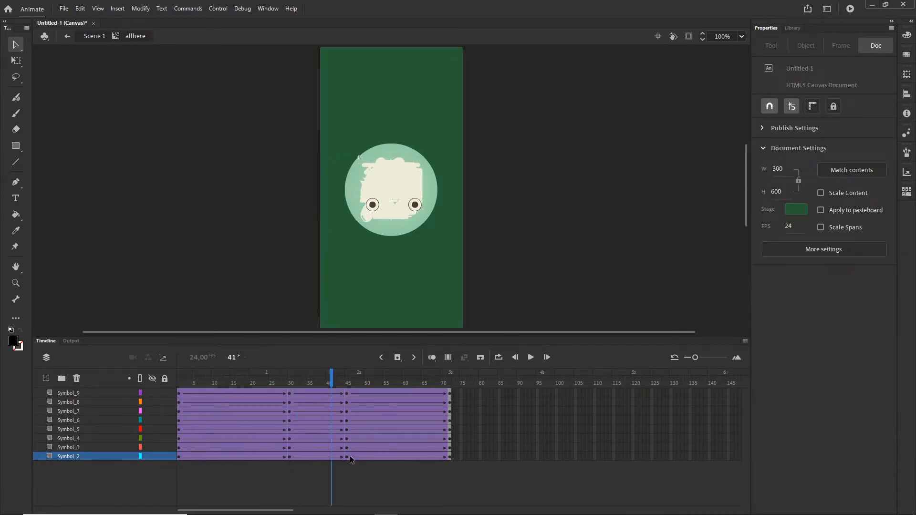
pyautogui.click(347, 456)
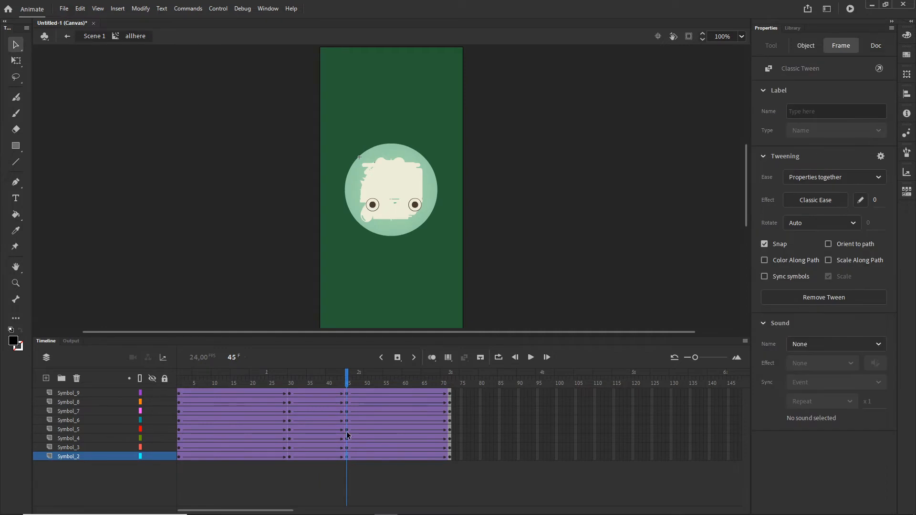
pyautogui.click(344, 403)
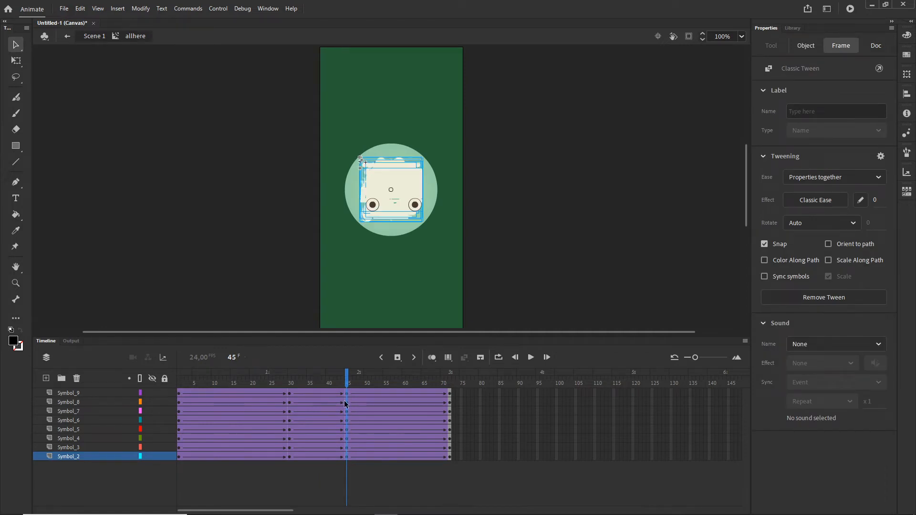
pyautogui.click(818, 203)
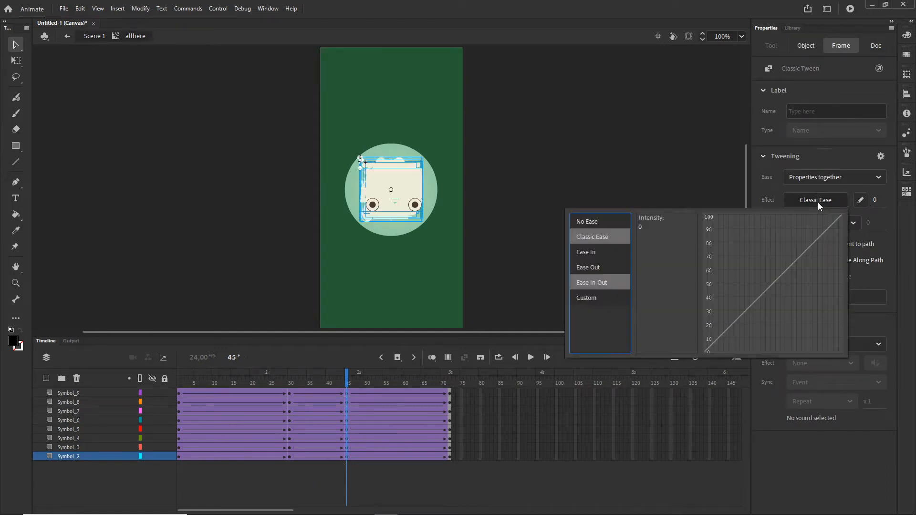
pyautogui.click(591, 282)
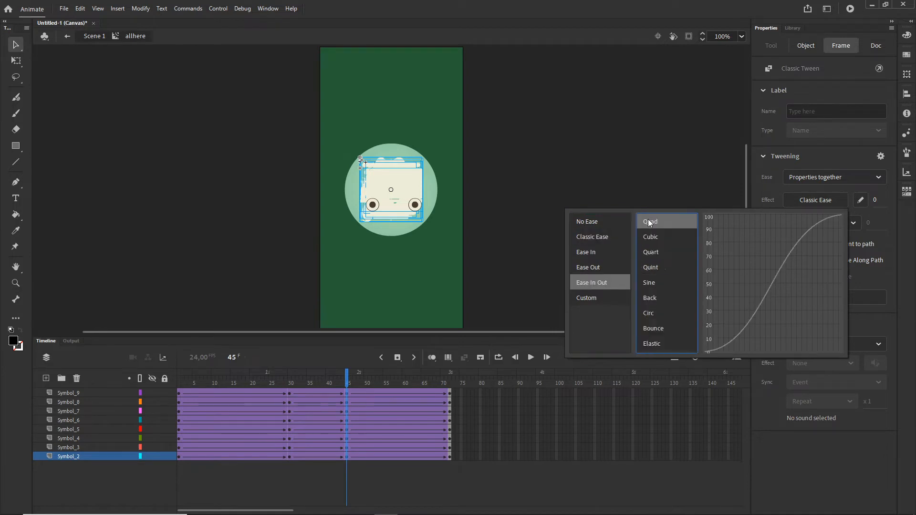
pyautogui.doubleClick(648, 219)
pyautogui.click(388, 484)
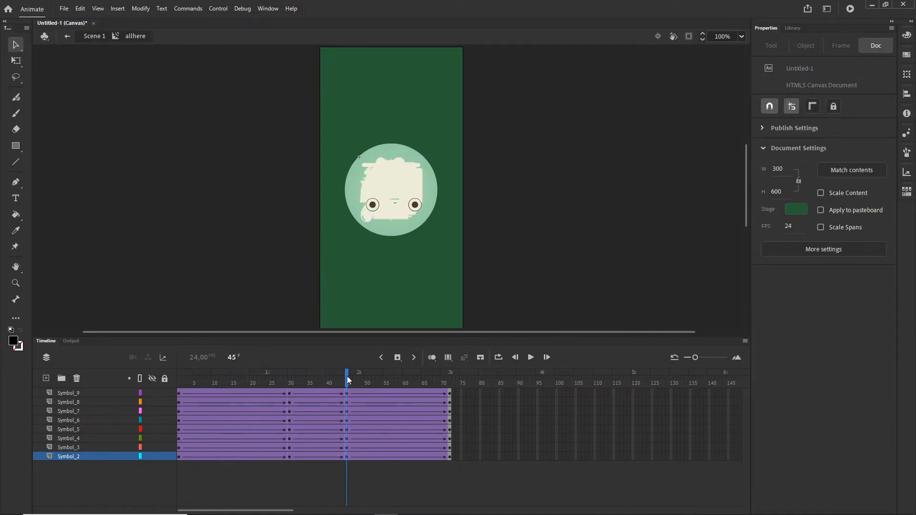
pyautogui.click(290, 456)
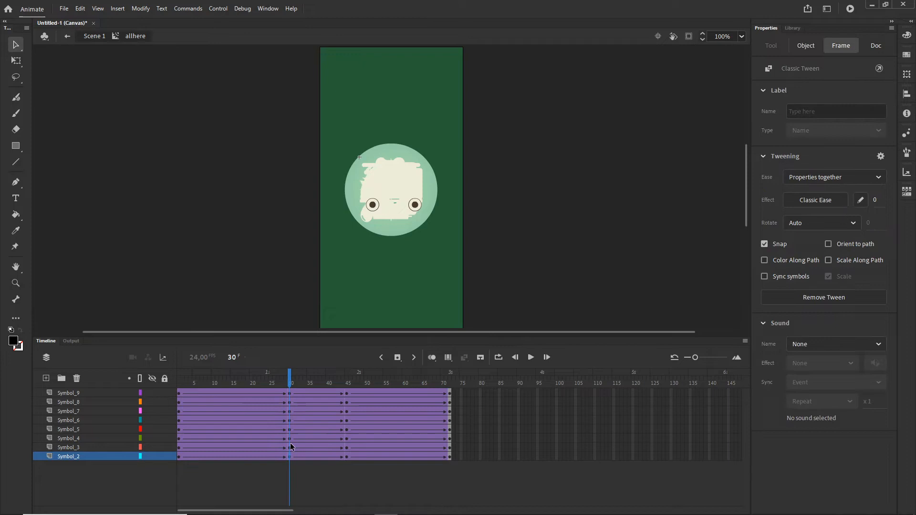
pyautogui.keyDown('shift'); pyautogui.click(292, 396); pyautogui.keyUp('shift')
pyautogui.click(312, 475)
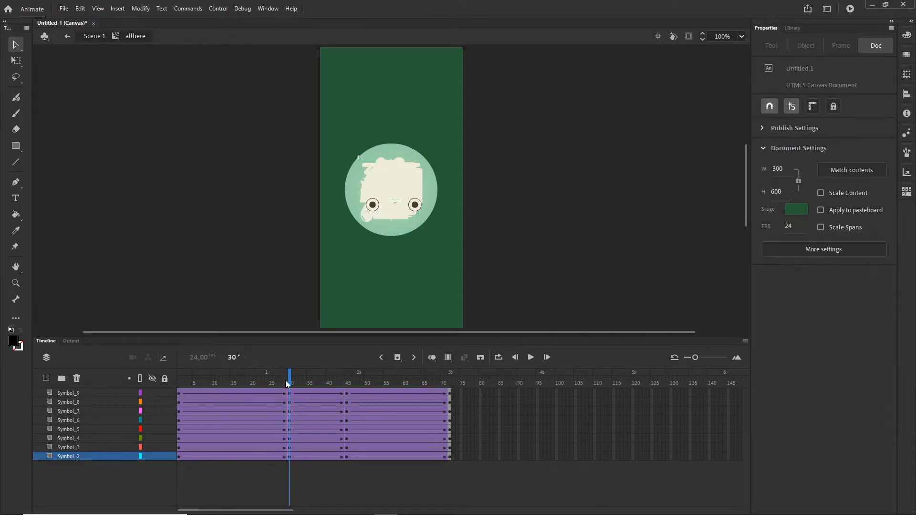
pyautogui.moveTo(291, 377); pyautogui.dragTo(320, 375)
# Shift the whole tweened animation of layers Symbol_3 to Symbol_9 so it starts at frame 45, and preview the transition
pyautogui.click(450, 447)
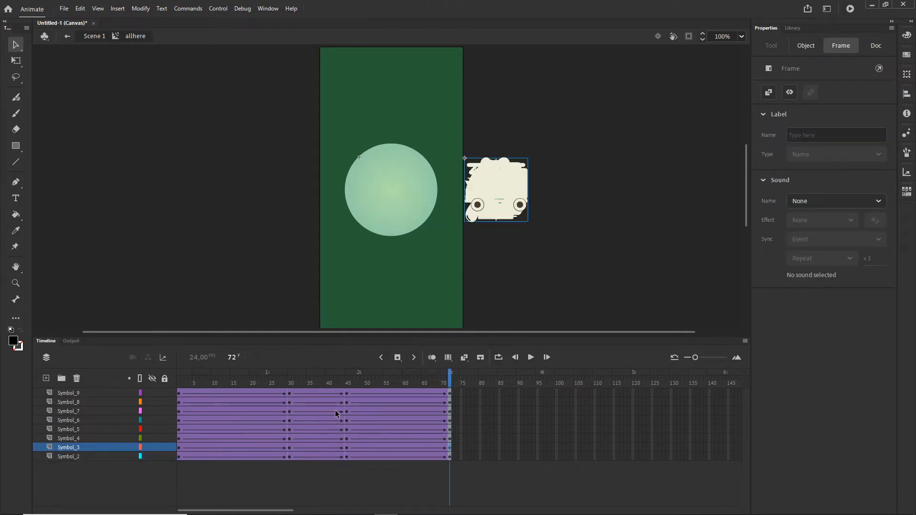
pyautogui.keyDown('shift'); pyautogui.click(179, 393); pyautogui.keyUp('shift')
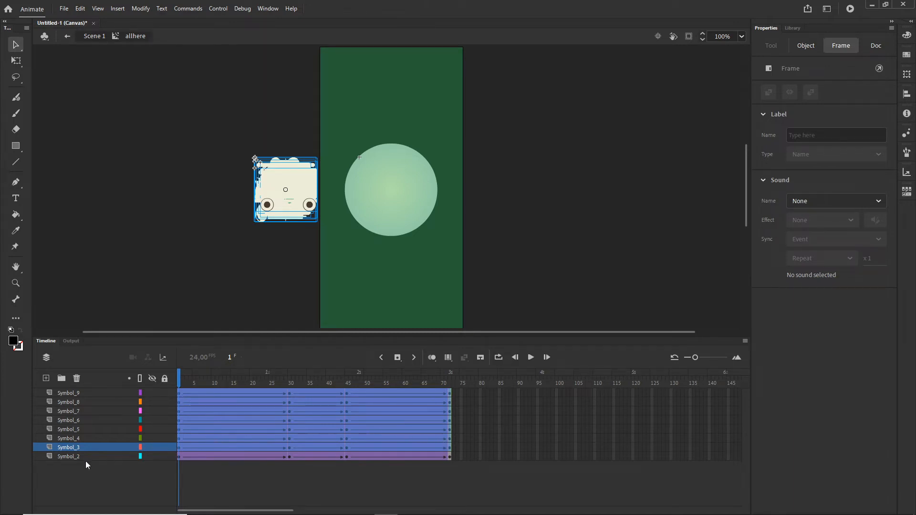
pyautogui.moveTo(178, 393); pyautogui.dragTo(380, 377)
pyautogui.click(256, 228)
pyautogui.click(560, 449)
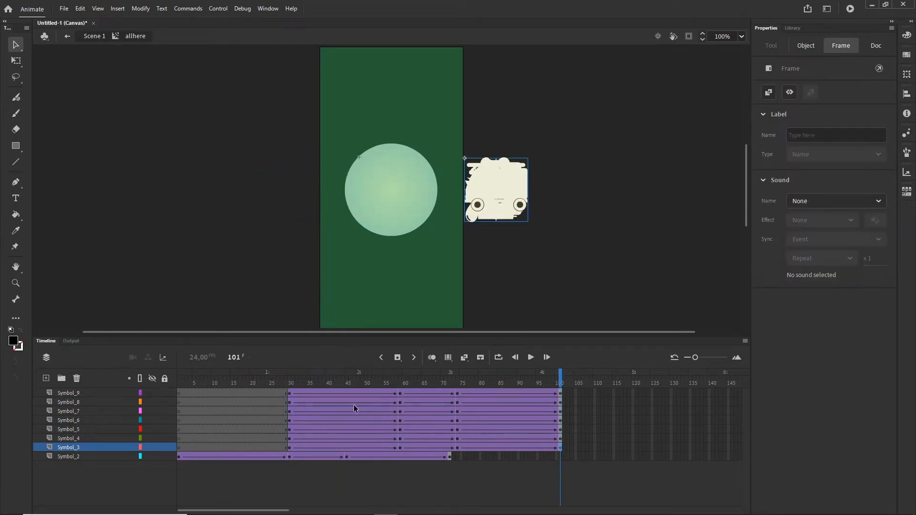
pyautogui.keyDown('shift'); pyautogui.click(290, 394); pyautogui.keyUp('shift')
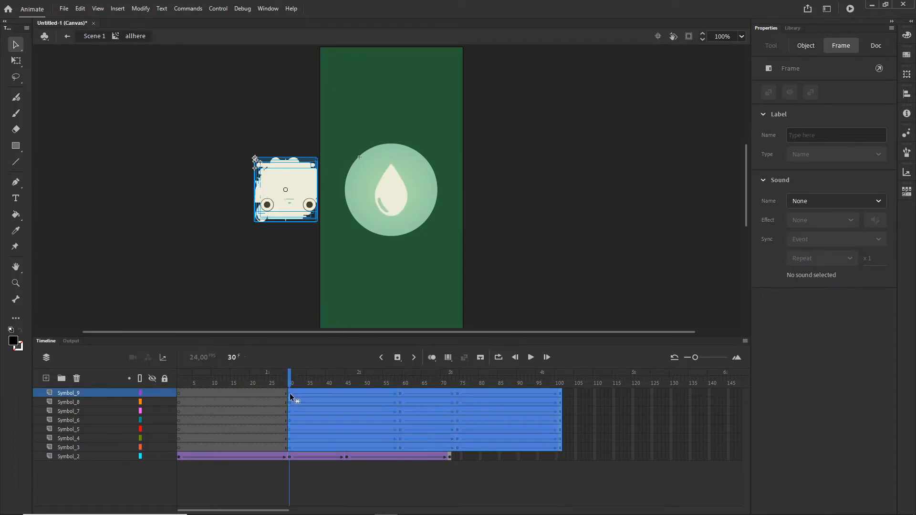
pyautogui.moveTo(290, 395); pyautogui.dragTo(345, 396)
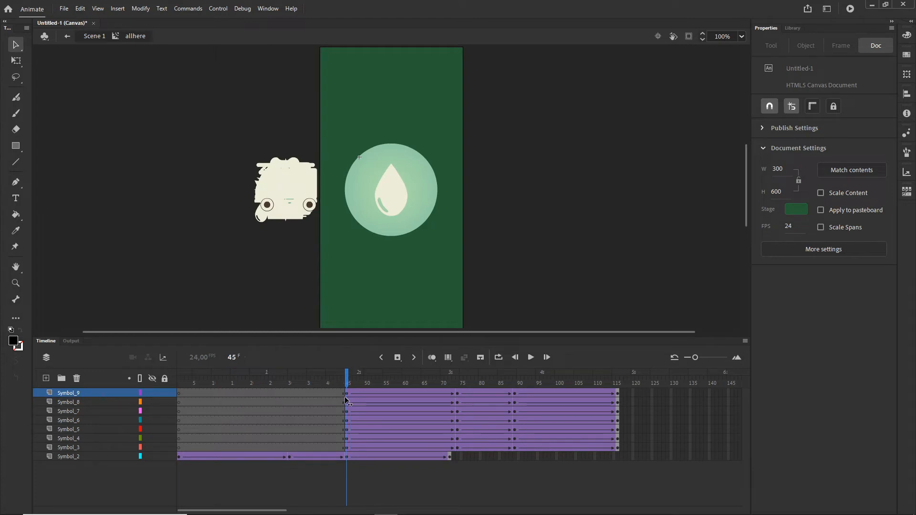
pyautogui.moveTo(347, 397); pyautogui.dragTo(381, 364)
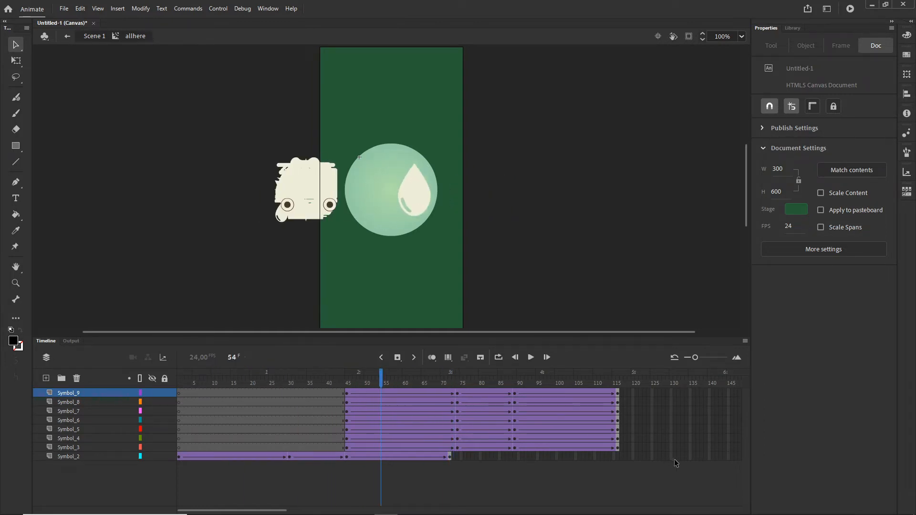
# Shift the animation frames of layers Symbol_4 to Symbol_9 to start at frame 89, and preview the transition
pyautogui.click(618, 439)
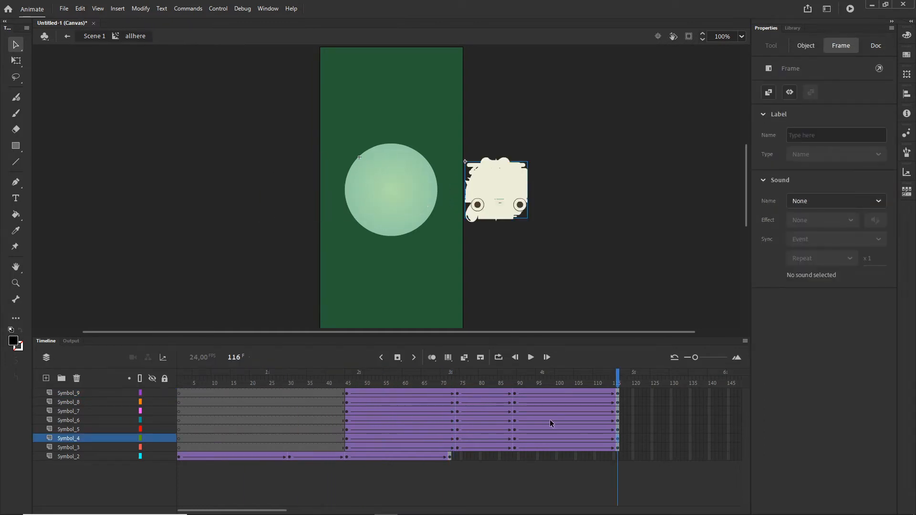
pyautogui.keyDown('shift'); pyautogui.click(347, 395); pyautogui.keyUp('shift')
pyautogui.moveTo(282, 510); pyautogui.dragTo(295, 510)
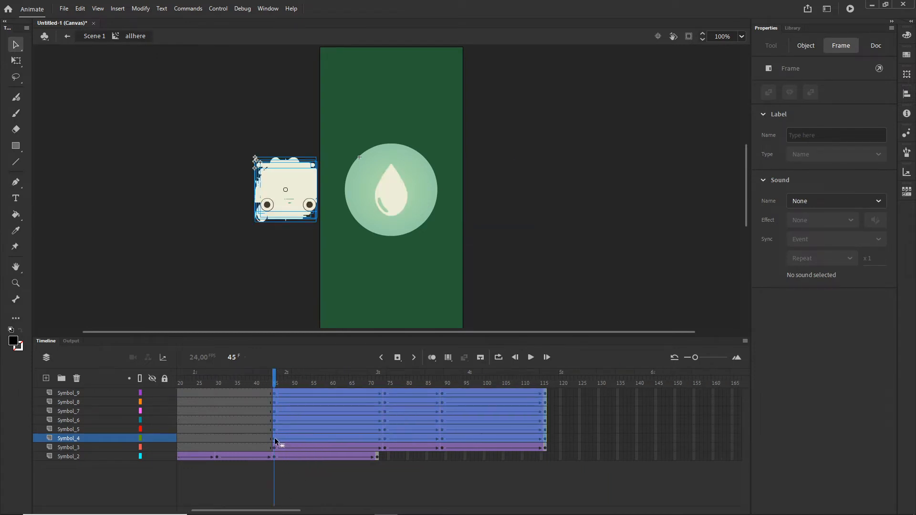
pyautogui.moveTo(274, 437); pyautogui.dragTo(441, 430)
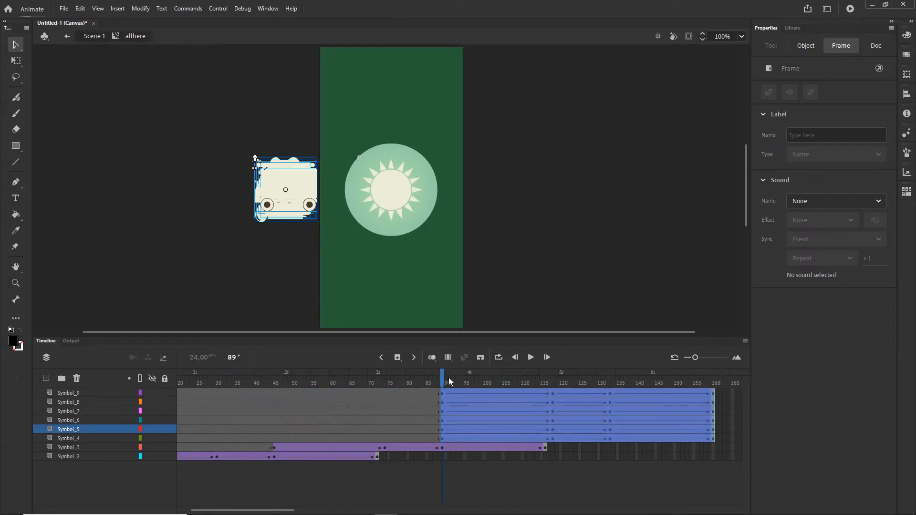
pyautogui.moveTo(448, 380)
pyautogui.mouseDown()
pyautogui.moveTo(276, 381)
pyautogui.moveTo(436, 390)
pyautogui.mouseUp()
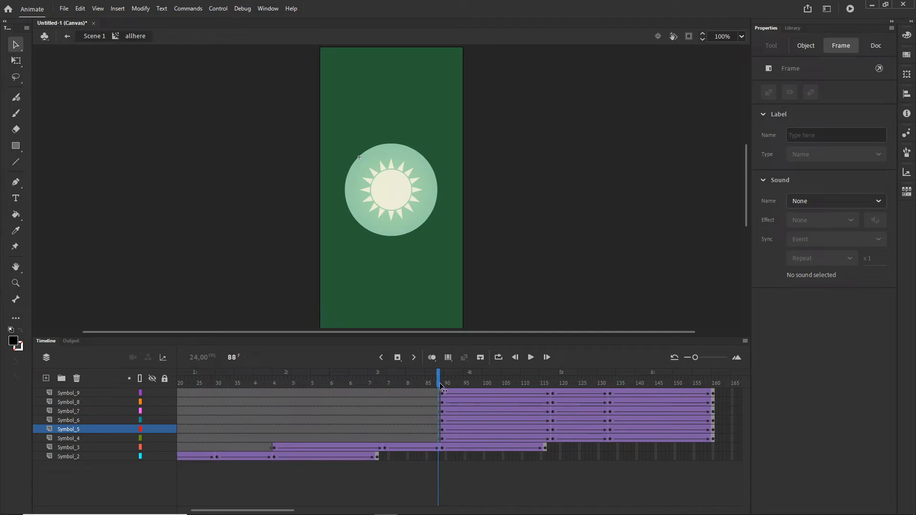
pyautogui.moveTo(440, 386); pyautogui.dragTo(499, 387)
pyautogui.click(390, 469)
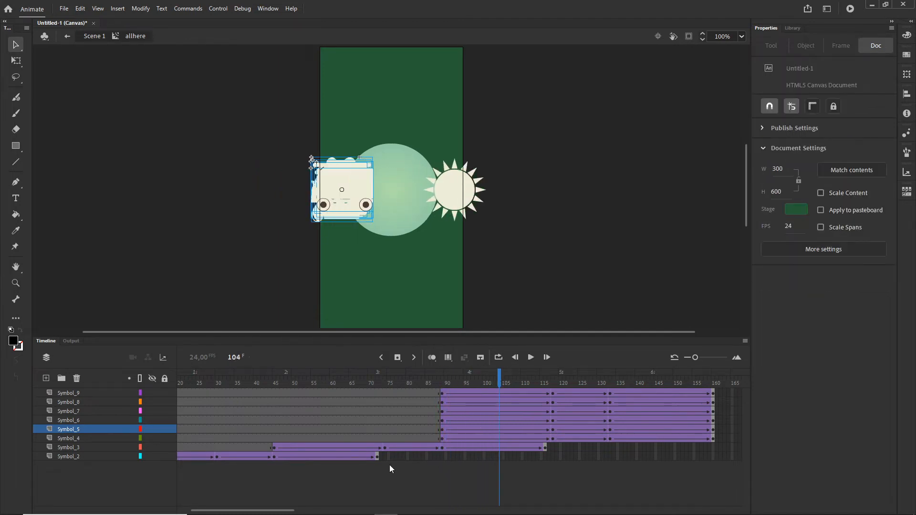
# Shift the animation frames of layers Symbol_5 to Symbol_9 so they start at frame 133
pyautogui.moveTo(279, 509); pyautogui.dragTo(308, 509)
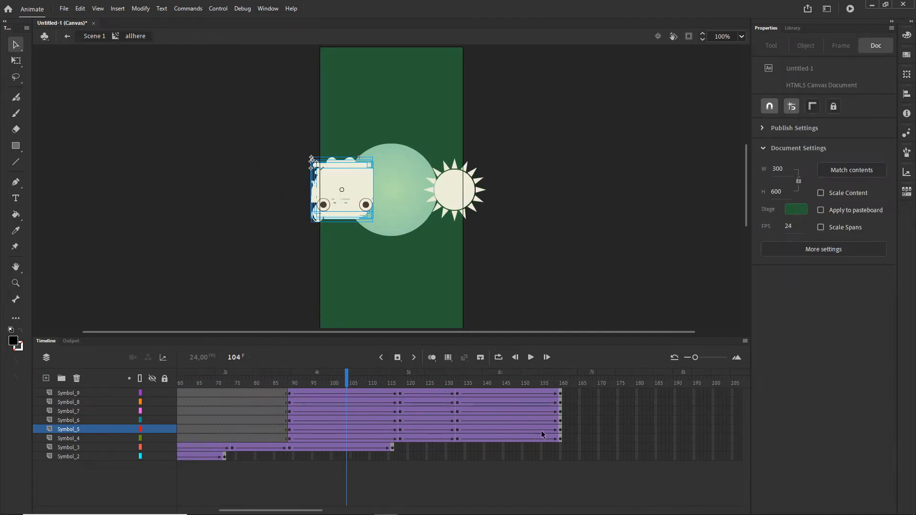
pyautogui.click(561, 433)
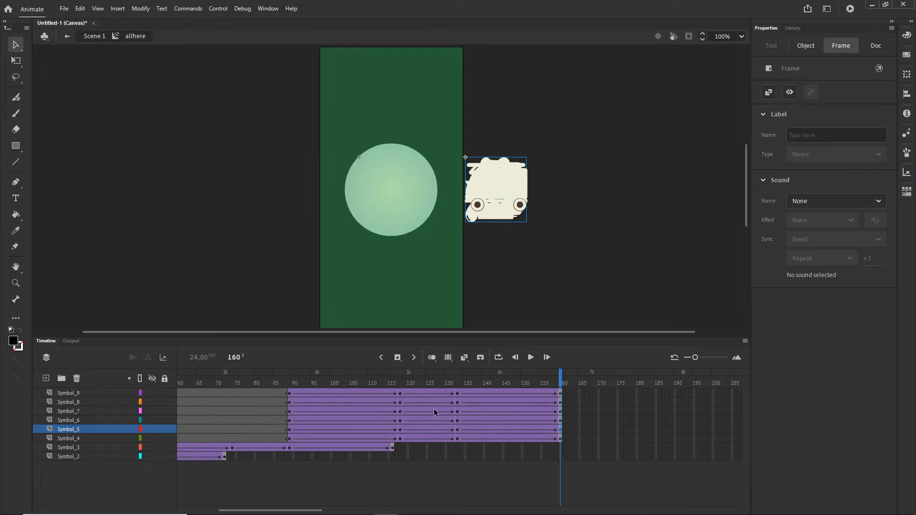
pyautogui.keyDown('shift'); pyautogui.click(290, 394); pyautogui.keyUp('shift')
pyautogui.moveTo(290, 391); pyautogui.dragTo(456, 390)
pyautogui.moveTo(295, 510)
pyautogui.mouseDown()
pyautogui.moveTo(341, 510)
pyautogui.moveTo(305, 510)
pyautogui.mouseUp()
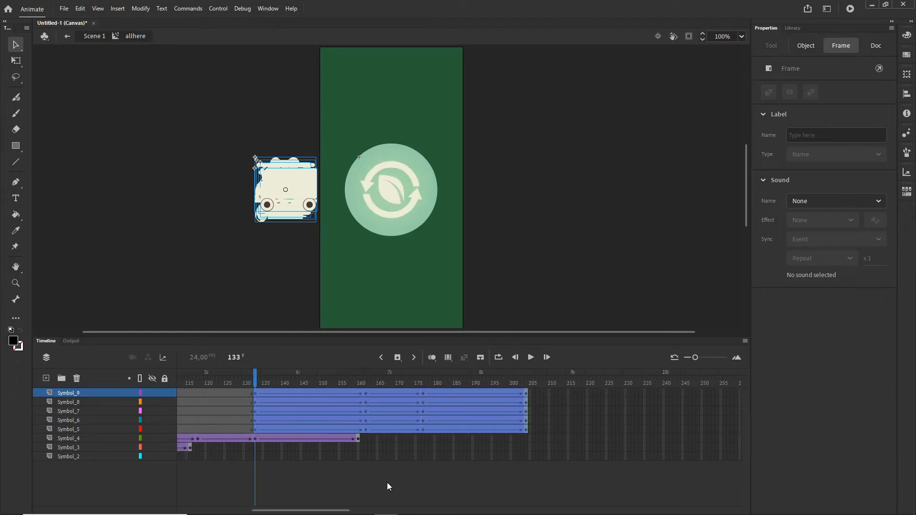
pyautogui.click(522, 468)
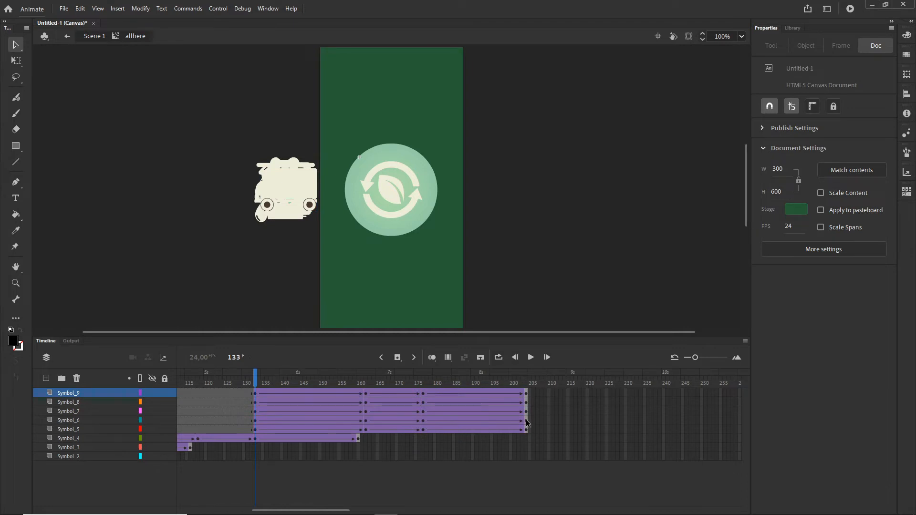
# Shift the animation frames of layers Symbol_6 to Symbol_9 so they start at frame 177
pyautogui.click(527, 422)
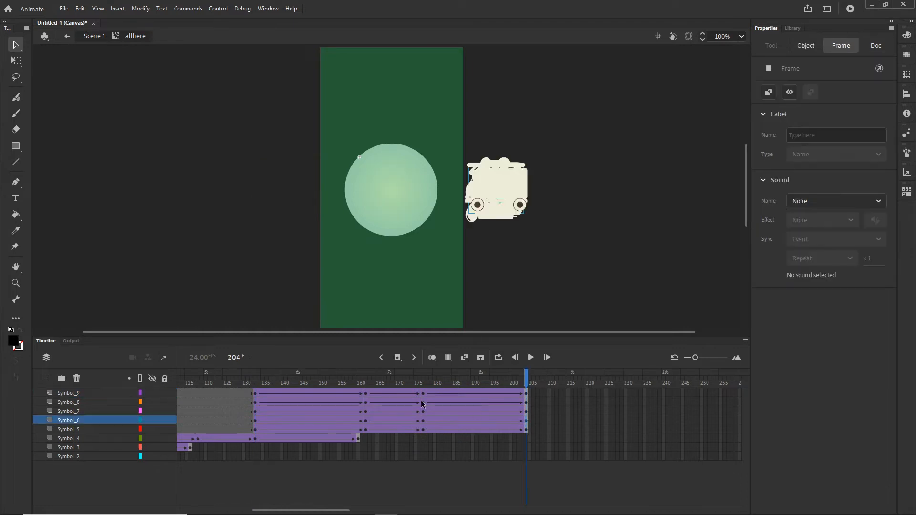
pyautogui.keyDown('shift'); pyautogui.click(256, 395); pyautogui.keyUp('shift')
pyautogui.moveTo(256, 393); pyautogui.dragTo(423, 382)
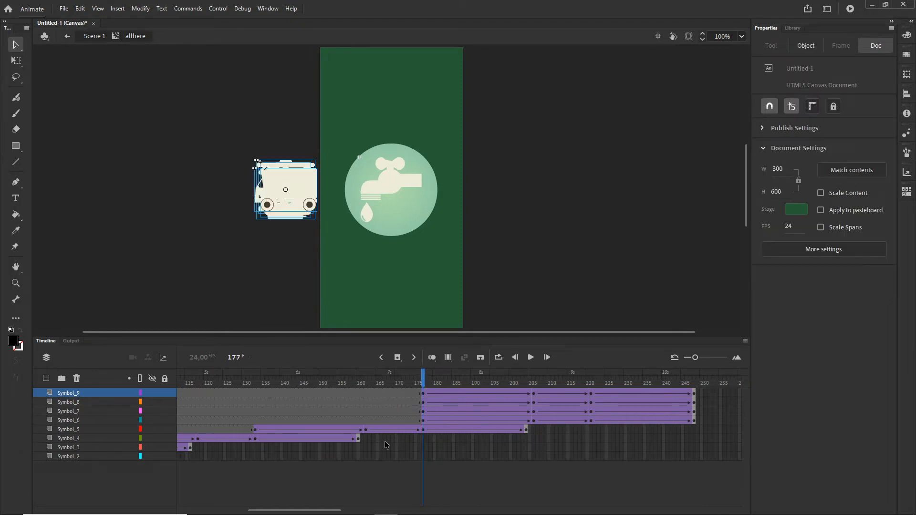
# Shift the animation frames of layers Symbol_7 to Symbol_9 so they start at frame 221
pyautogui.moveTo(332, 509); pyautogui.dragTo(349, 509)
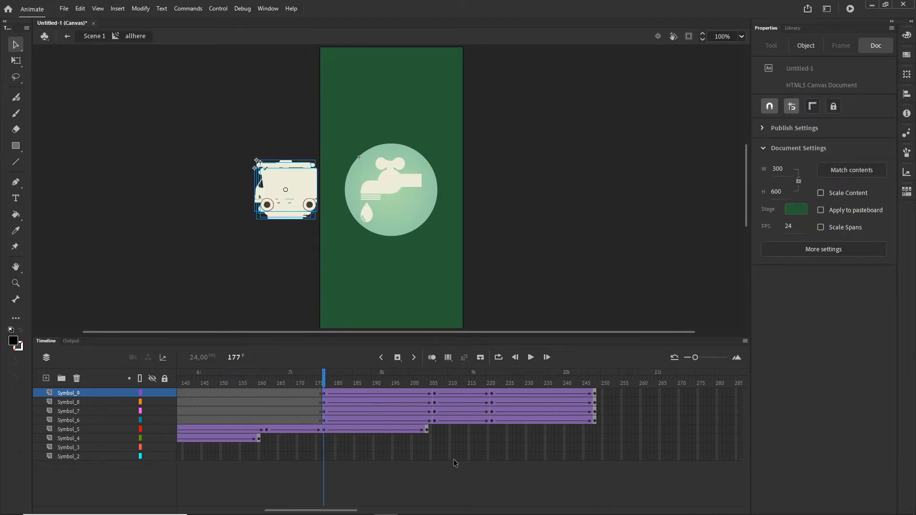
pyautogui.click(595, 411)
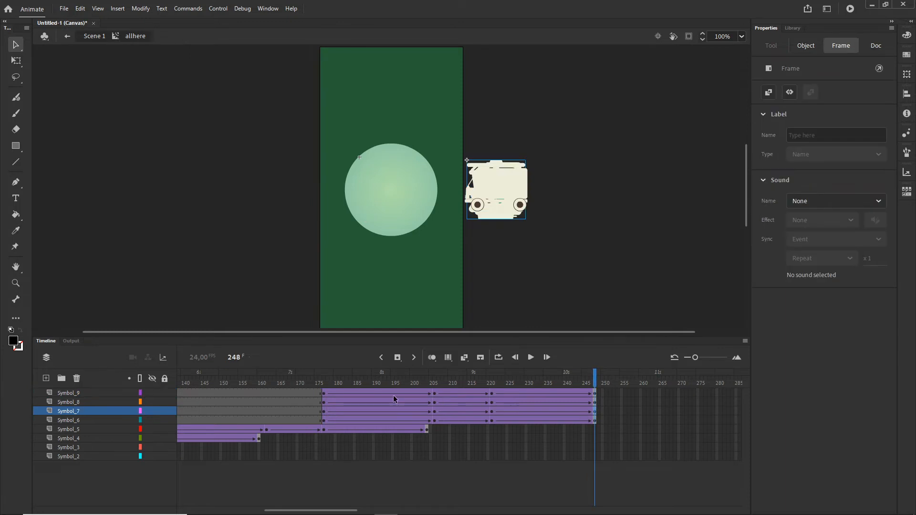
pyautogui.keyDown('shift'); pyautogui.click(324, 394); pyautogui.keyUp('shift')
pyautogui.moveTo(324, 394); pyautogui.dragTo(492, 390)
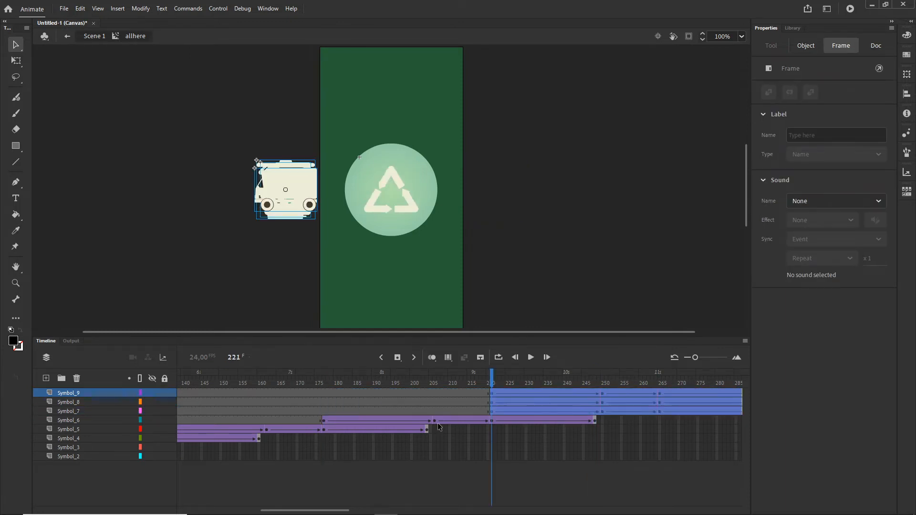
# Shift the animation frames of layers Symbol_8 and Symbol_9 to start at frame 264
pyautogui.moveTo(336, 509); pyautogui.dragTo(370, 504)
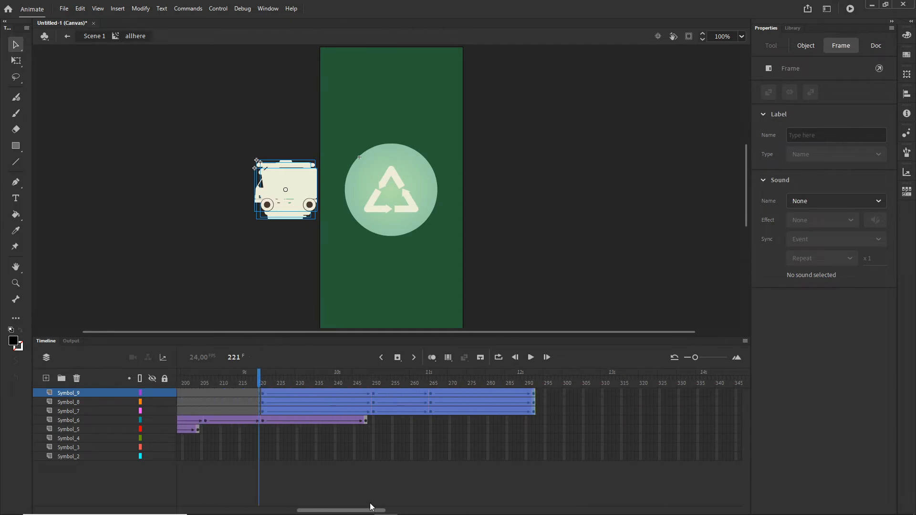
pyautogui.click(415, 491)
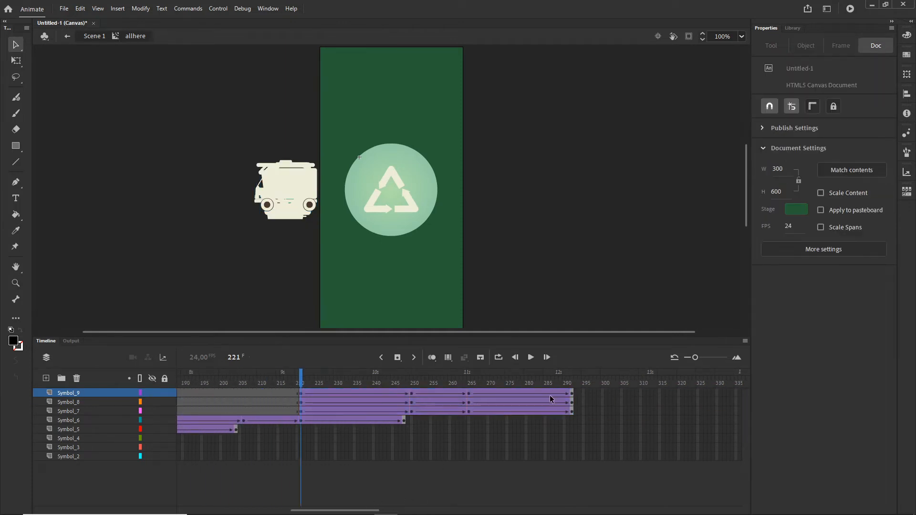
pyautogui.click(573, 403)
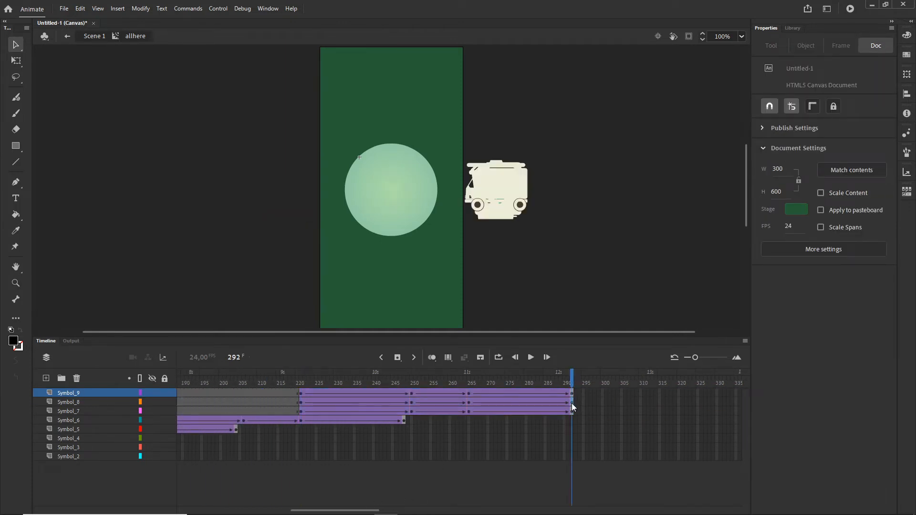
pyautogui.keyDown('shift'); pyautogui.click(300, 394); pyautogui.keyUp('shift')
pyautogui.moveTo(301, 394); pyautogui.dragTo(453, 372)
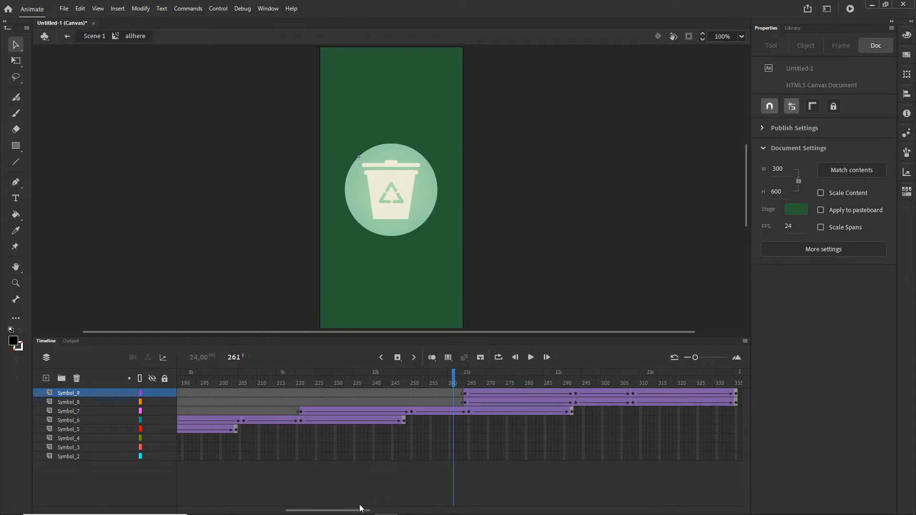
# Realign the animation frames of Symbol_8 and Symbol_9 to start at frame 265, level with Symbol_7's exit keyframe
pyautogui.moveTo(361, 509); pyautogui.dragTo(369, 510)
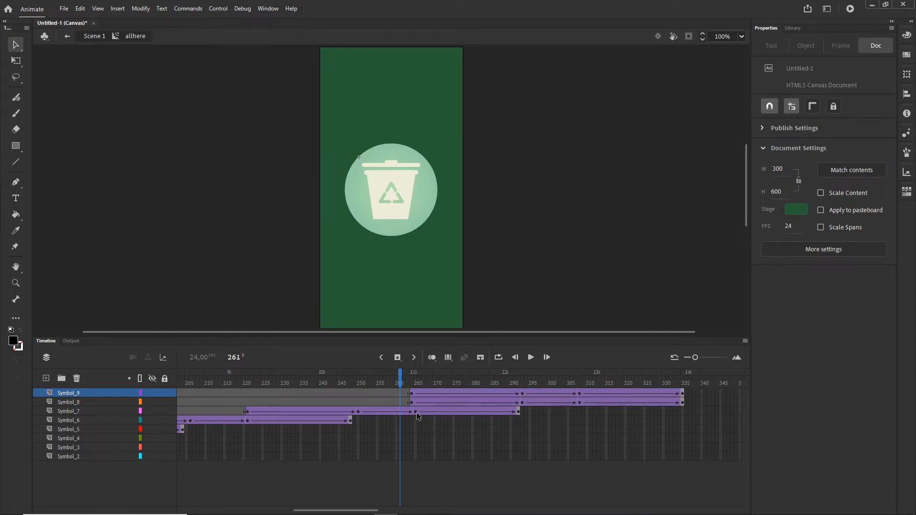
pyautogui.click(415, 411)
pyautogui.click(412, 402)
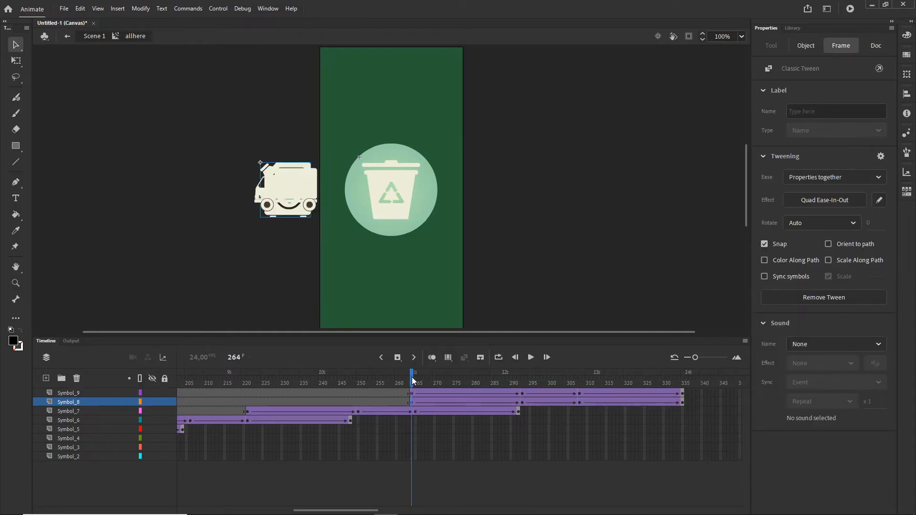
pyautogui.moveTo(413, 380)
pyautogui.mouseDown()
pyautogui.moveTo(400, 379)
pyautogui.moveTo(467, 379)
pyautogui.moveTo(425, 388)
pyautogui.mouseUp()
pyautogui.click(411, 402)
pyautogui.keyDown('shift'); pyautogui.click(683, 395); pyautogui.keyUp('shift')
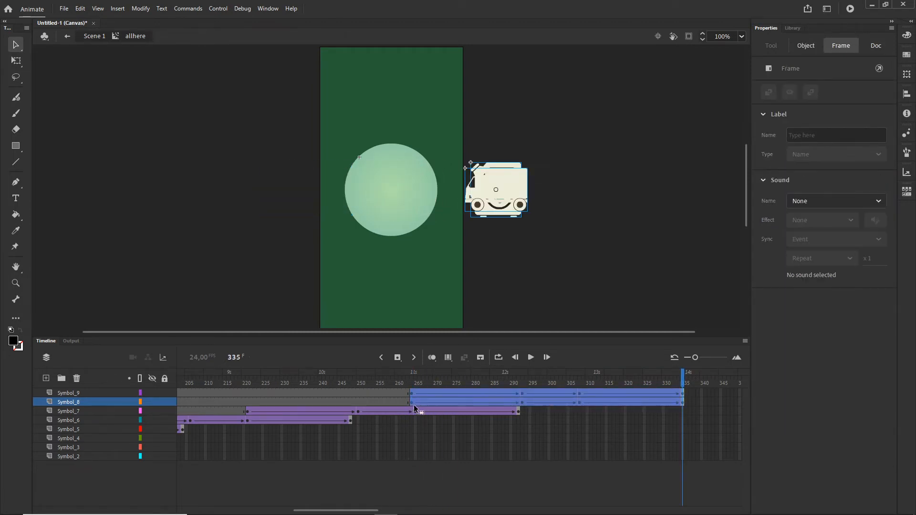
pyautogui.moveTo(413, 403); pyautogui.dragTo(488, 373)
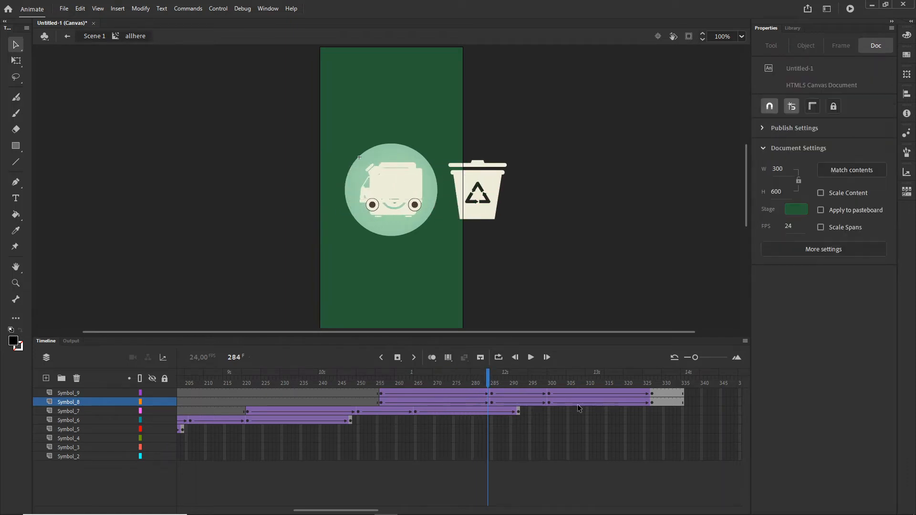
pyautogui.click(653, 403)
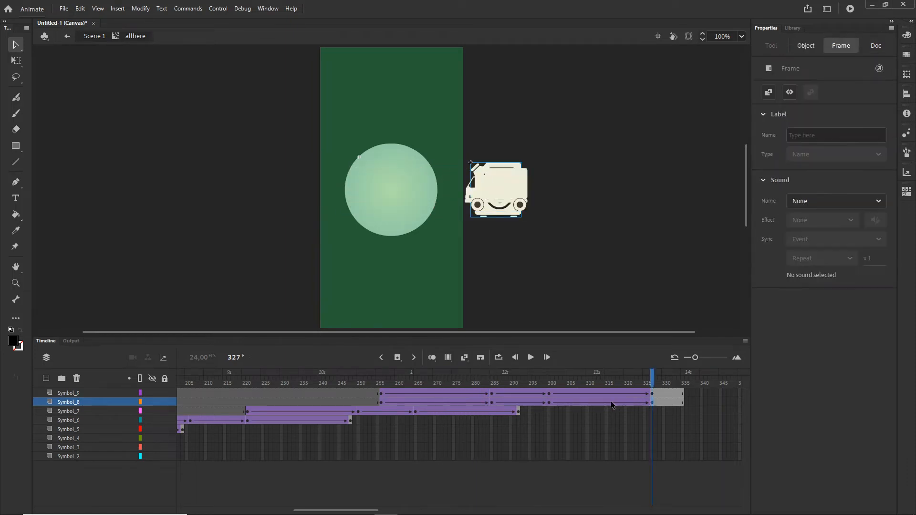
pyautogui.keyDown('shift'); pyautogui.click(380, 394); pyautogui.keyUp('shift')
pyautogui.moveTo(381, 394); pyautogui.dragTo(416, 394)
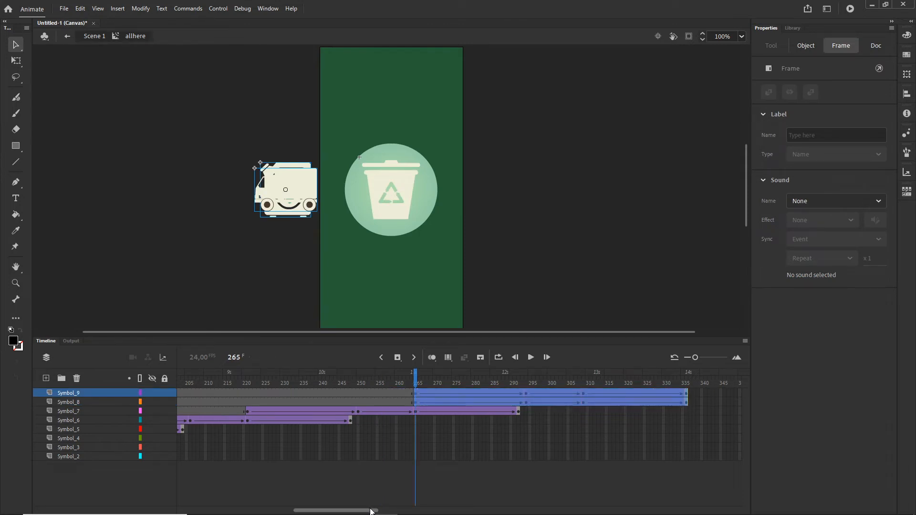
# Shift the animation frames of layer Symbol_9 so they start at frame 309
pyautogui.moveTo(370, 509)
pyautogui.mouseDown()
pyautogui.moveTo(397, 508)
pyautogui.moveTo(386, 506)
pyautogui.mouseUp()
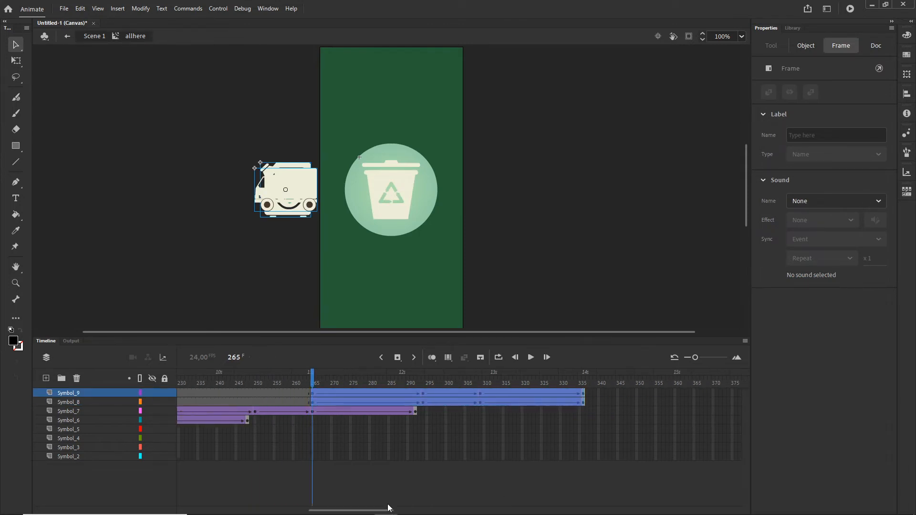
pyautogui.click(491, 423)
pyautogui.click(584, 392)
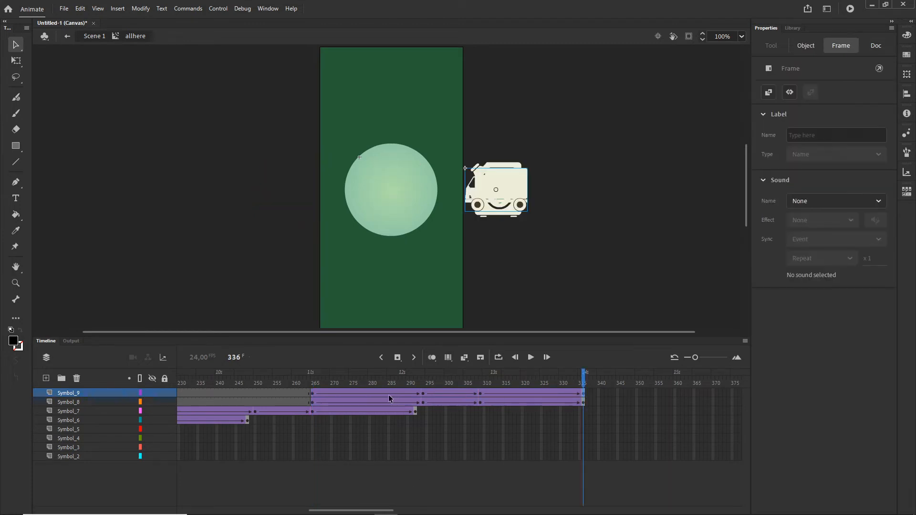
pyautogui.click(312, 392)
pyautogui.moveTo(312, 391); pyautogui.dragTo(480, 392)
pyautogui.click(418, 483)
pyautogui.moveTo(383, 510); pyautogui.dragTo(230, 483)
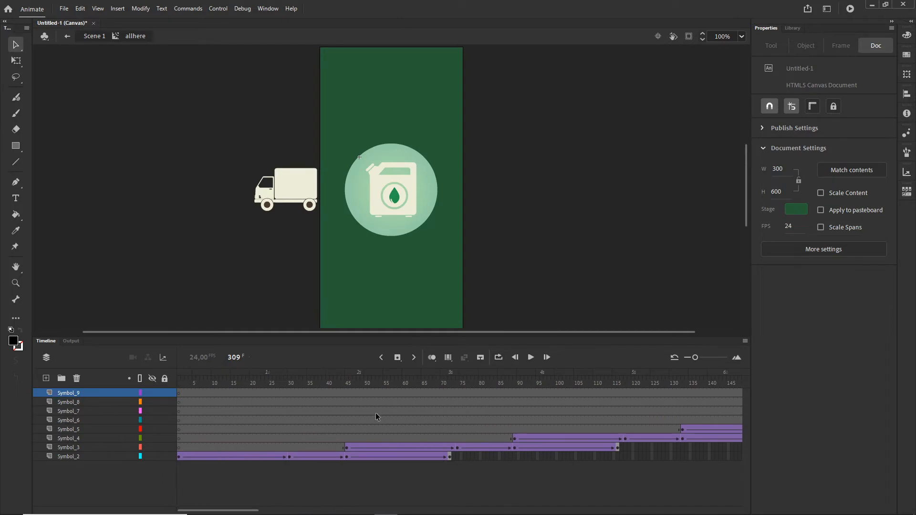
# Start saving the document in the tutorial folder of 09 recycle4 under Youtube Animations, and create a new folder there
pyautogui.hotkey('ctrl', 's')
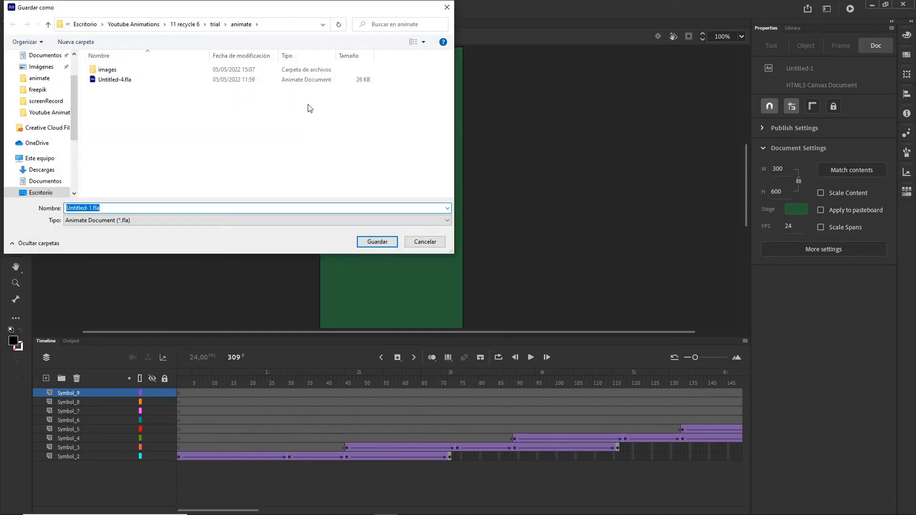
pyautogui.click(186, 25)
pyautogui.doubleClick(114, 150)
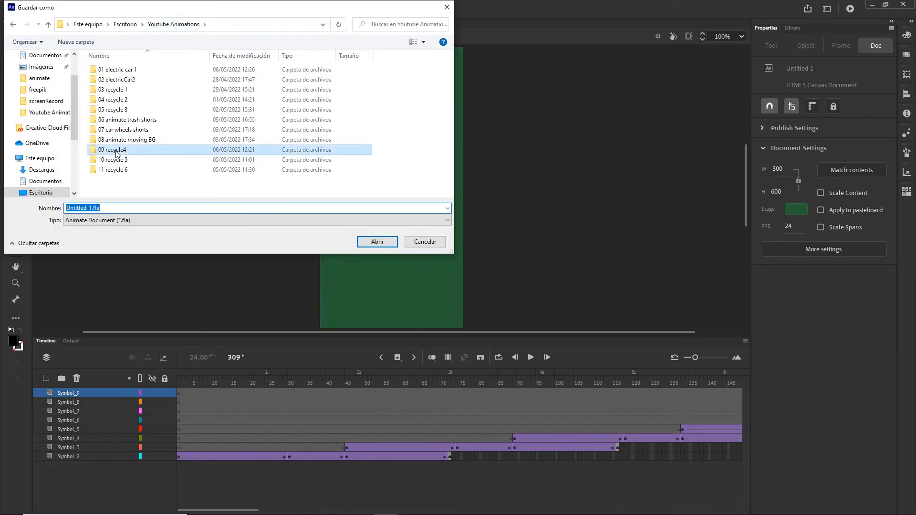
pyautogui.doubleClick(113, 89)
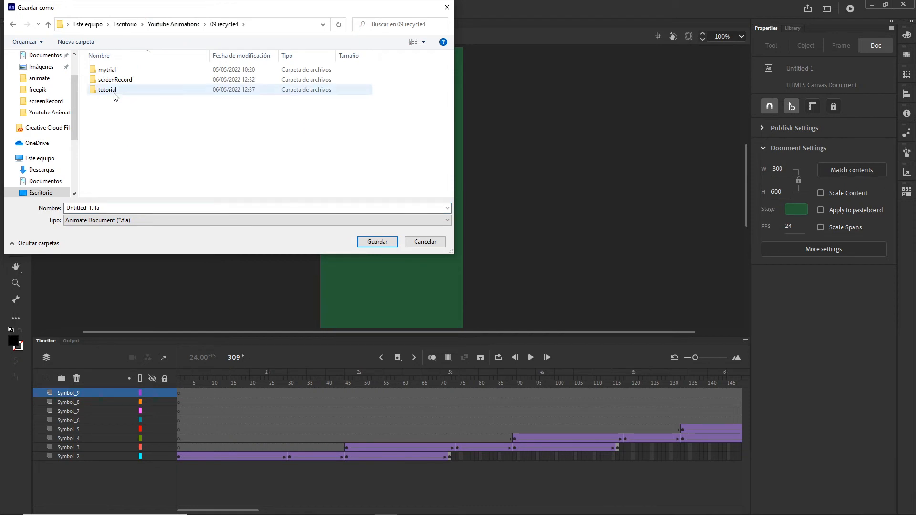
pyautogui.rightClick(106, 129)
pyautogui.moveTo(183, 250)
pyautogui.click(261, 252)
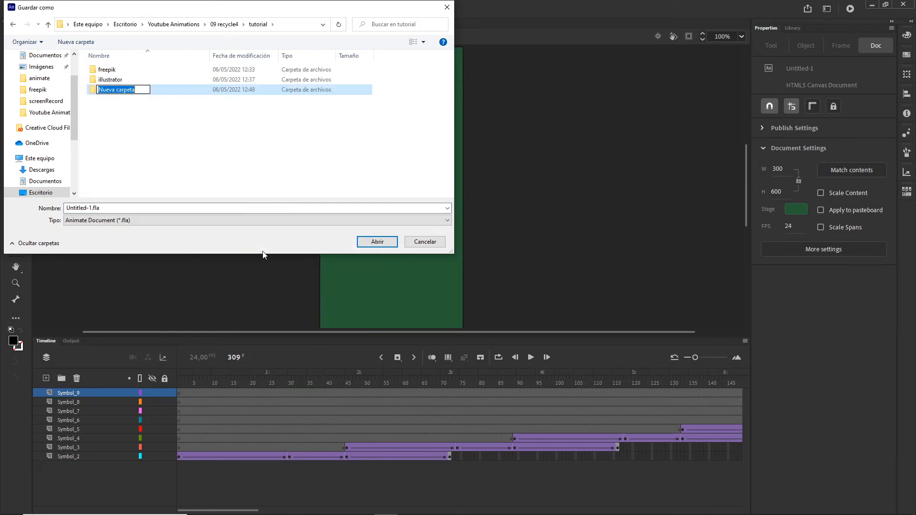
# Name the new folder aniamte, open it, and save the document there as recycle4
pyautogui.write('aniamte')
pyautogui.press('Return')
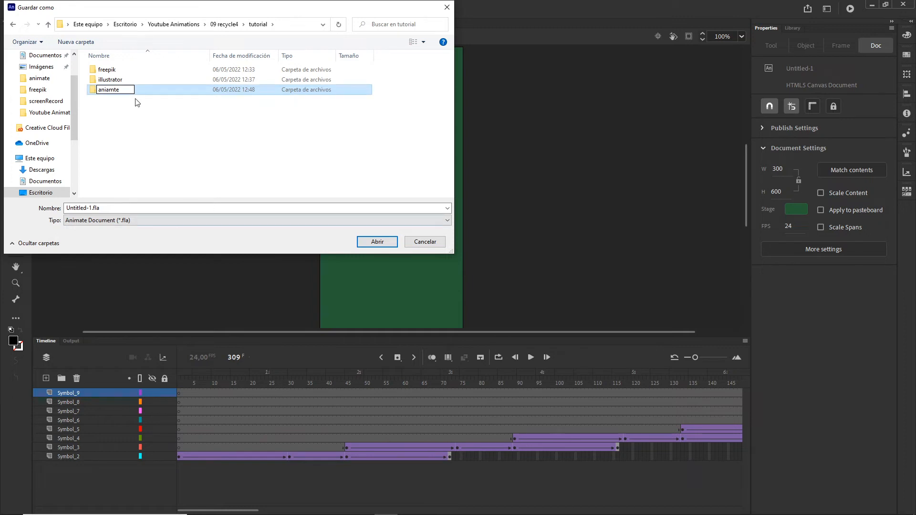
pyautogui.click(115, 72)
pyautogui.doubleClick(115, 72)
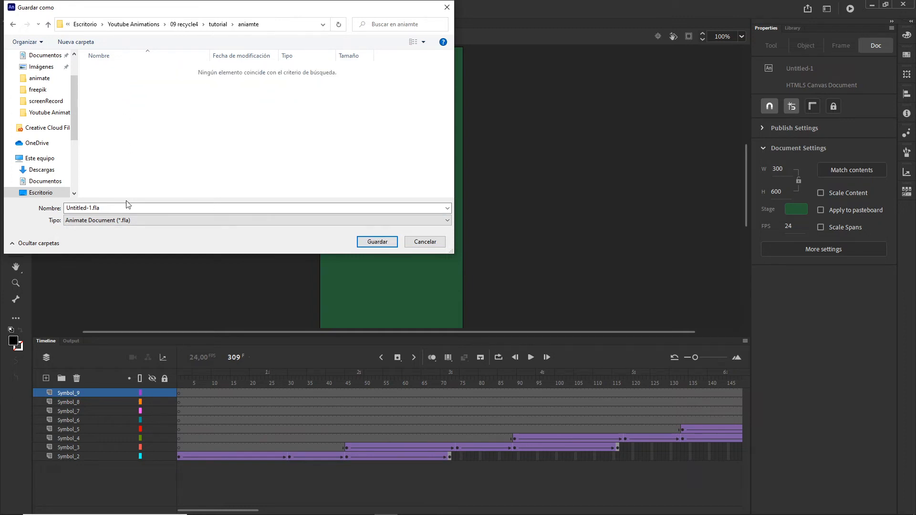
pyautogui.click(127, 208)
pyautogui.write('recycle4')
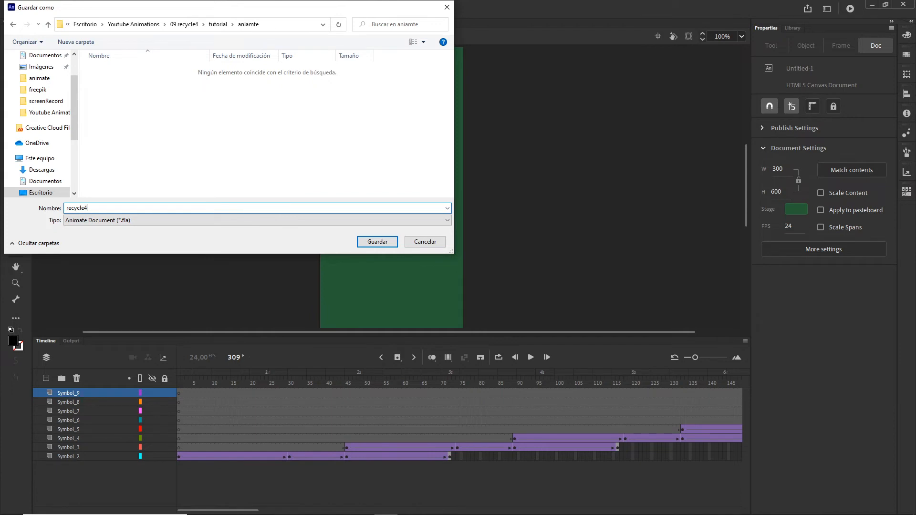
pyautogui.click(377, 241)
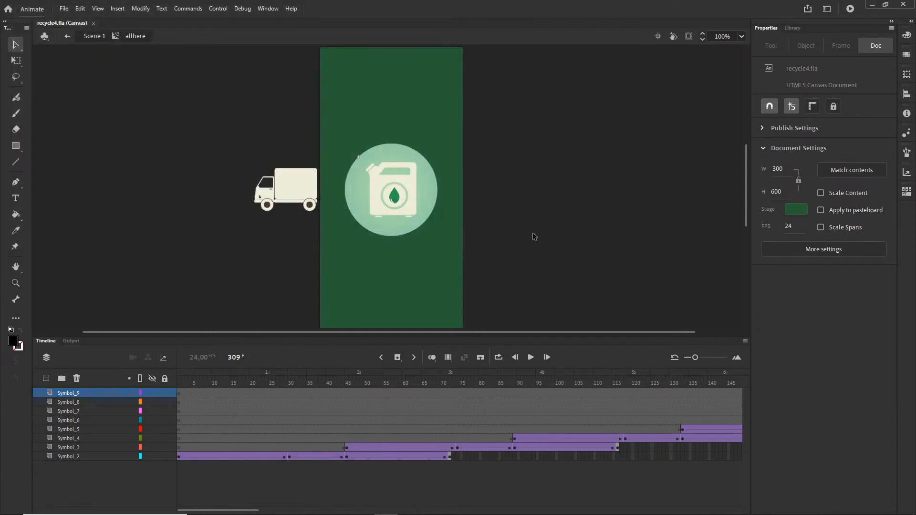
# Test the animation in the browser, return to Animate, and exit the allhere symbol to Scene 1
pyautogui.hotkey('ctrl', 'Return')
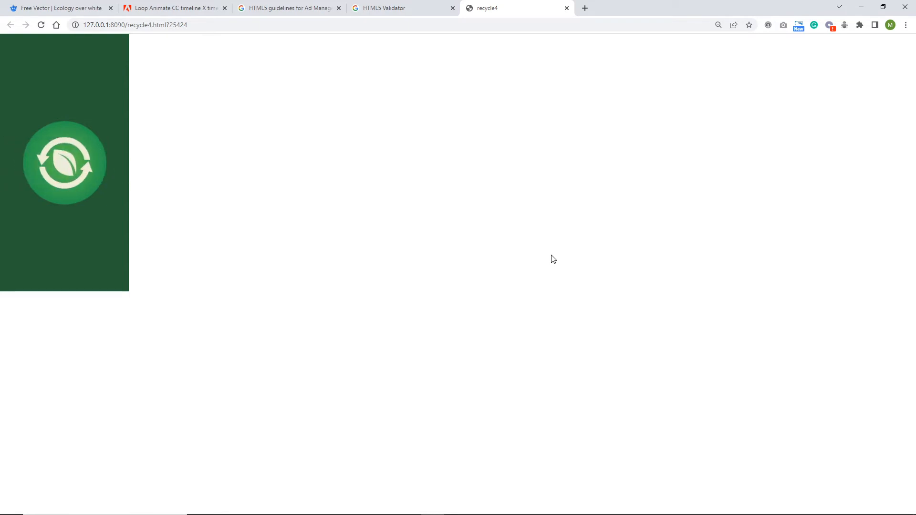
pyautogui.hotkey('alt', 'Tab')
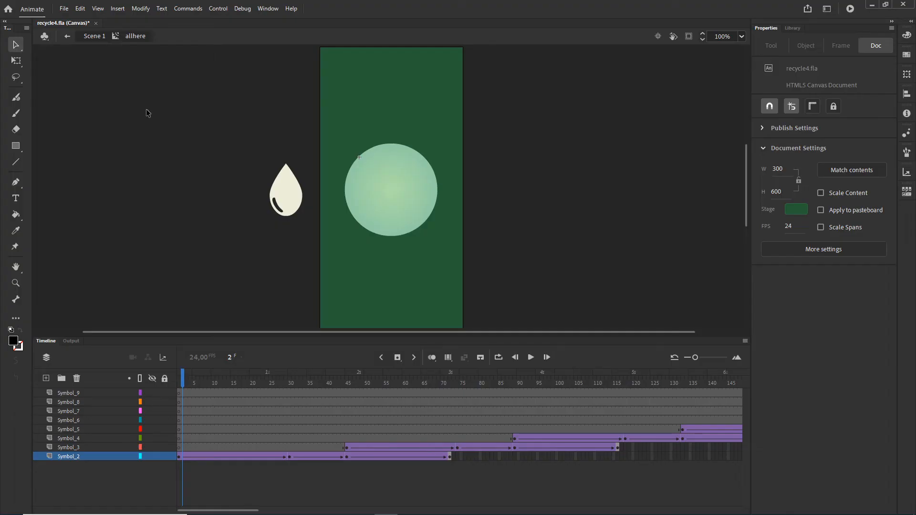
pyautogui.click(94, 36)
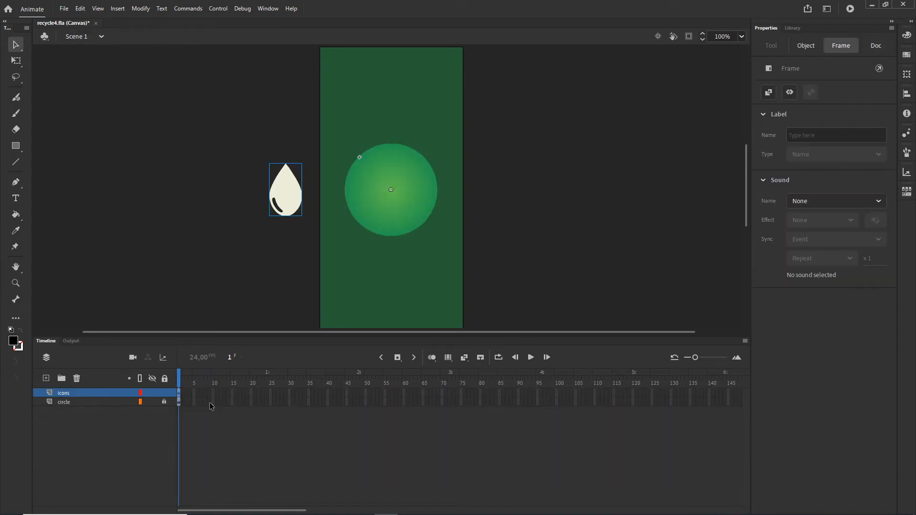
pyautogui.click(149, 442)
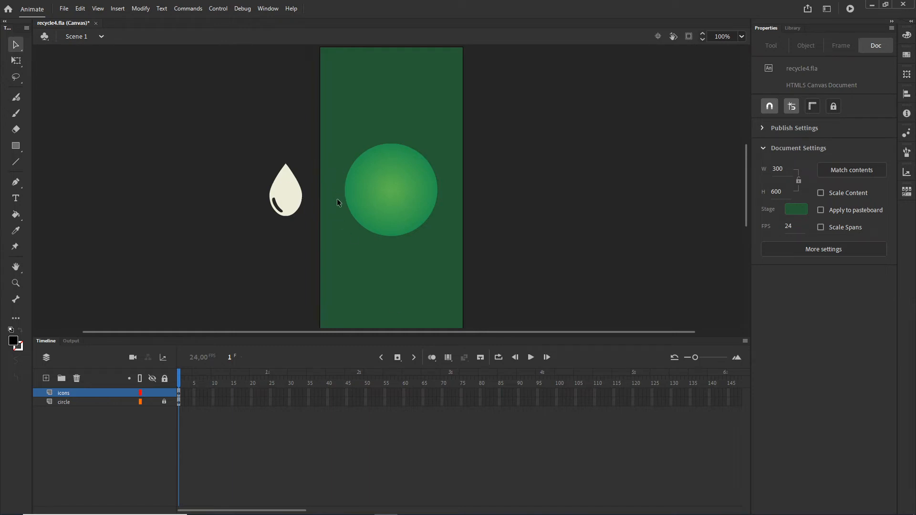
# Test the animation from Scene 1 in the browser and return to the Animate timeline
pyautogui.hotkey('ctrl', 'Return')
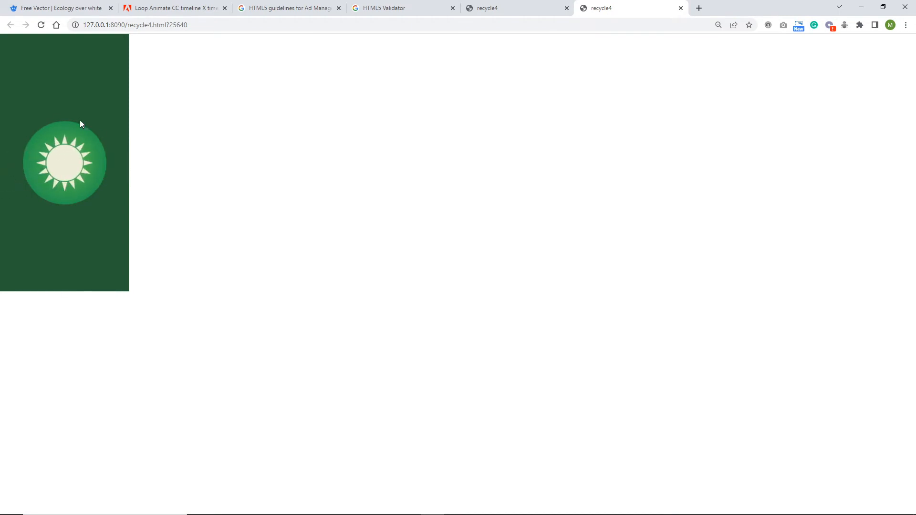
pyautogui.moveTo(372, 513)
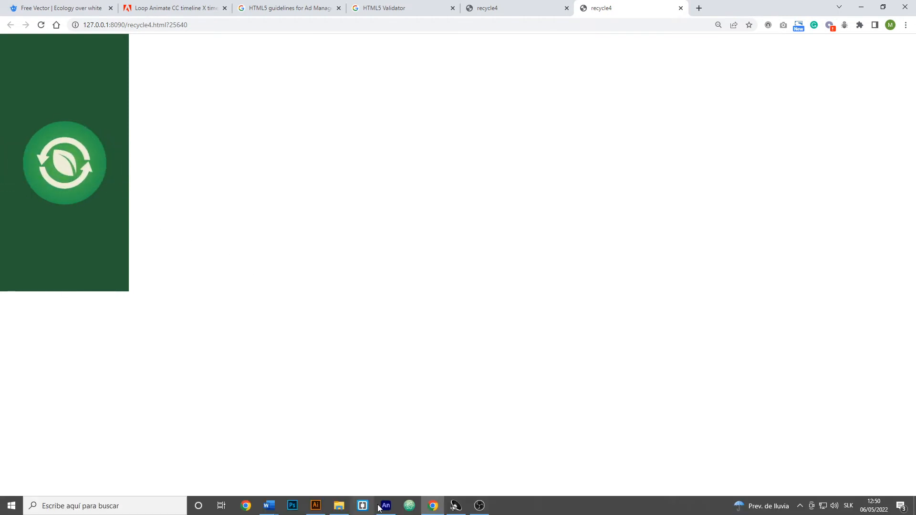
pyautogui.click(434, 507)
pyautogui.click(47, 342)
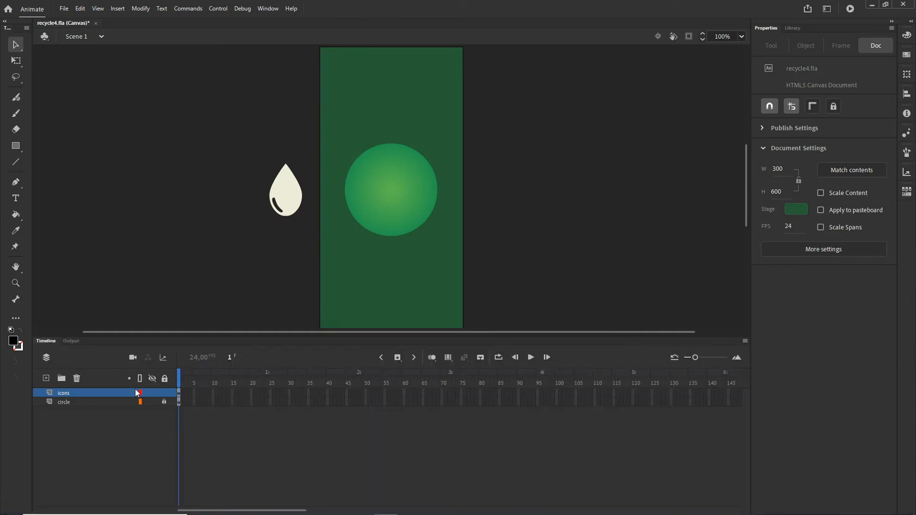
# Unlock and duplicate the circle layer, and move the copy above the icons layer
pyautogui.click(69, 403)
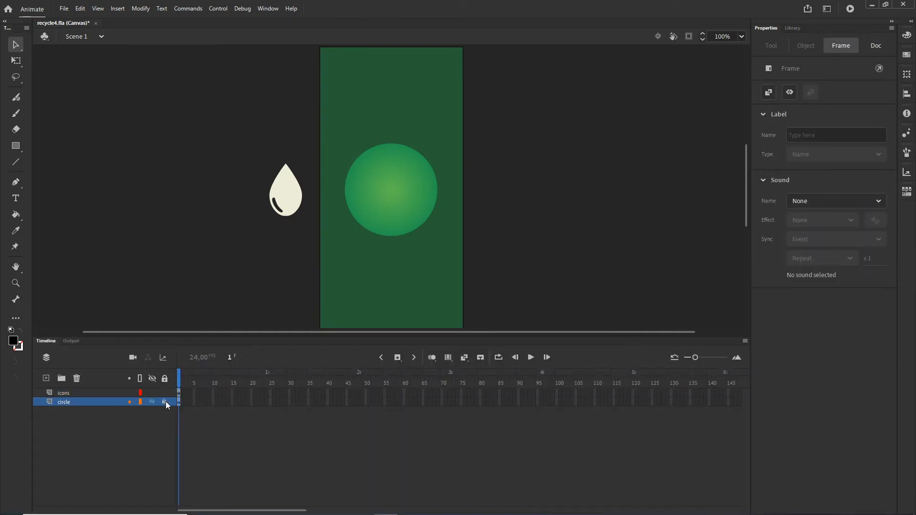
pyautogui.rightClick(63, 402)
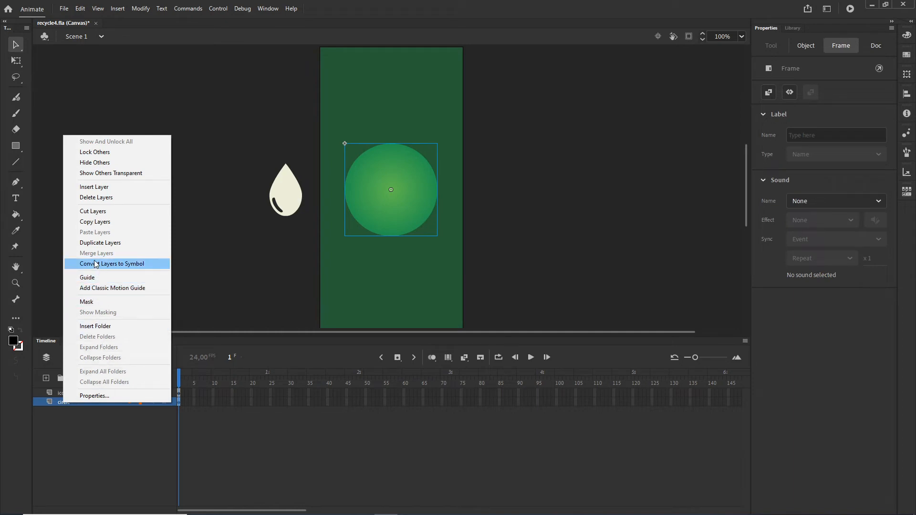
pyautogui.click(100, 243)
pyautogui.moveTo(68, 404); pyautogui.dragTo(67, 389)
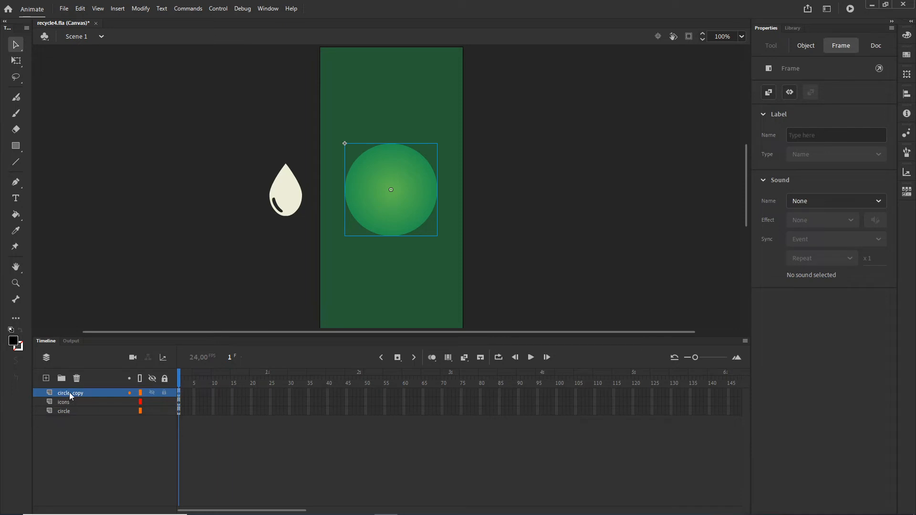
# Rename the duplicated circle layer as mask and convert it into a mask for the icons layer
pyautogui.doubleClick(70, 392)
pyautogui.write('mask')
pyautogui.click(89, 424)
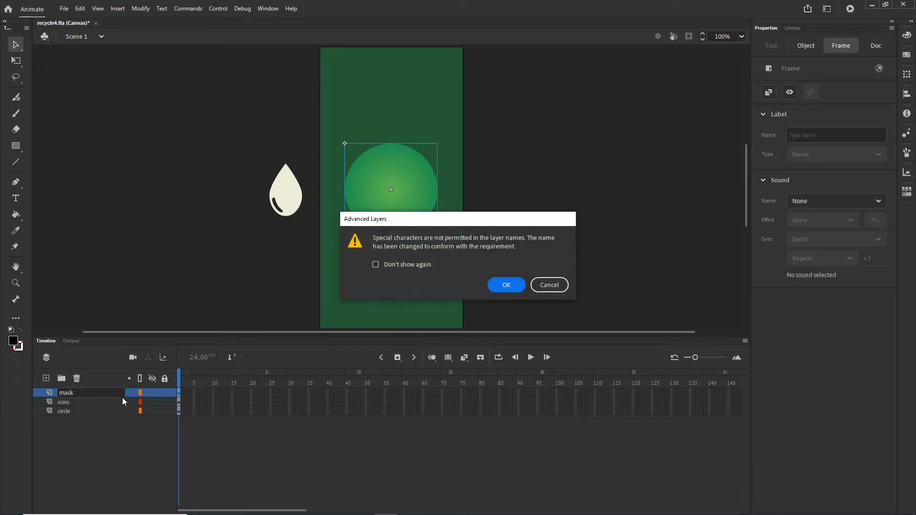
pyautogui.click(504, 284)
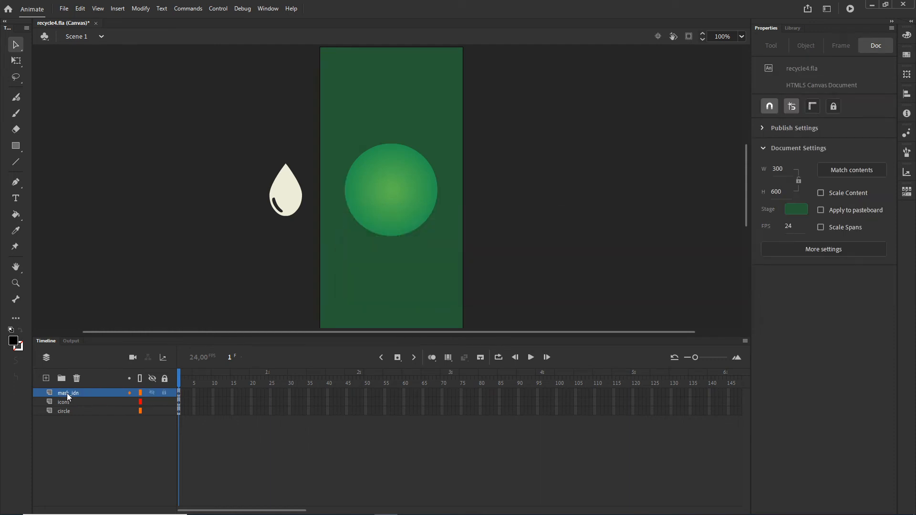
pyautogui.rightClick(67, 393)
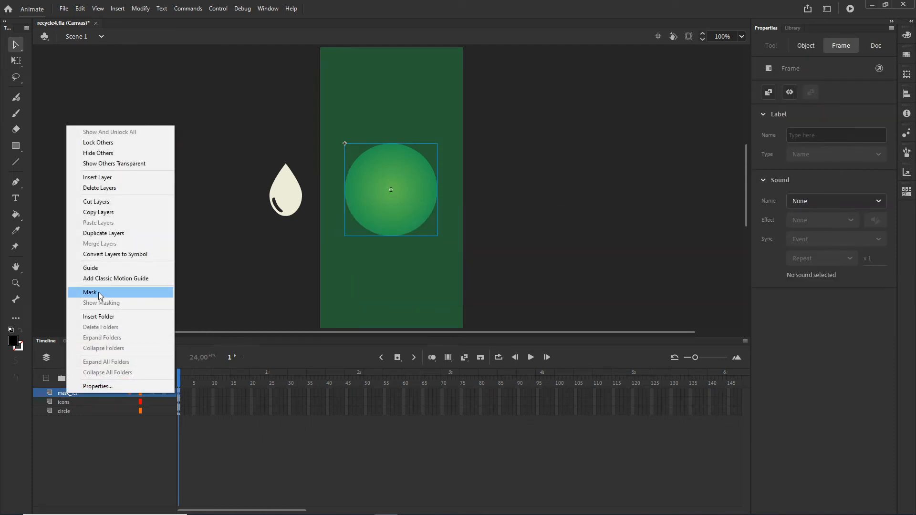
pyautogui.click(90, 293)
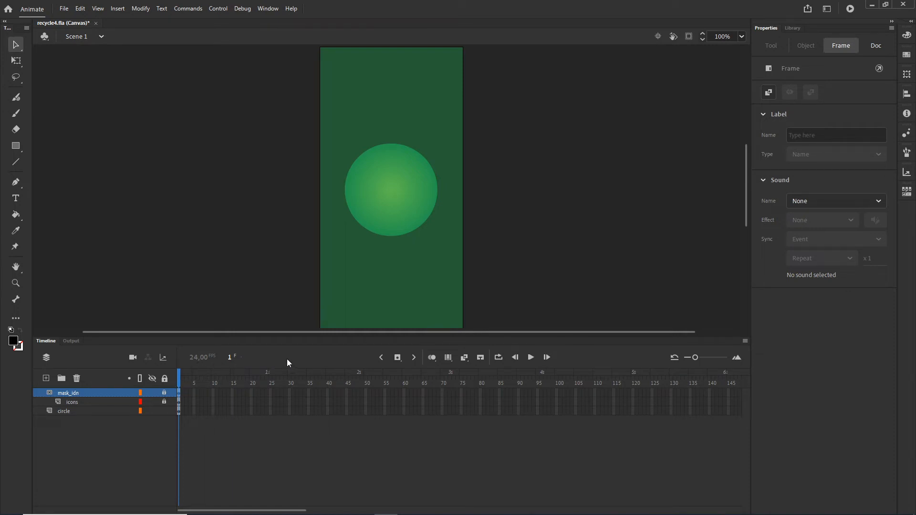
# Preview the masked animation in the browser and return to the Animate timeline
pyautogui.hotkey('ctrl', 'Return')
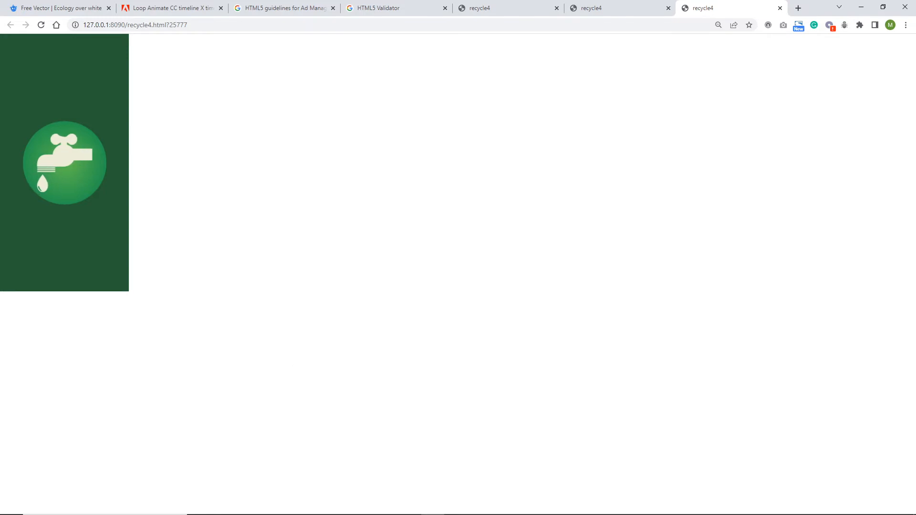
pyautogui.moveTo(360, 496)
pyautogui.click(386, 505)
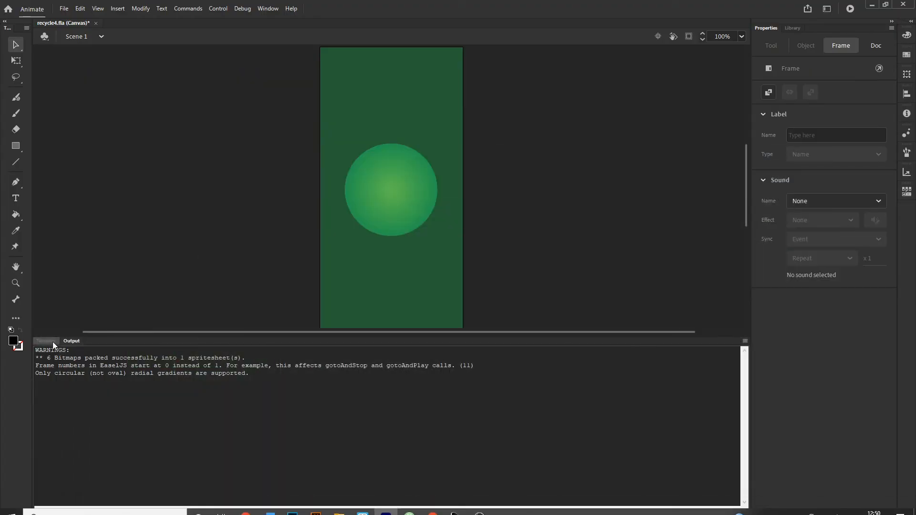
pyautogui.click(47, 341)
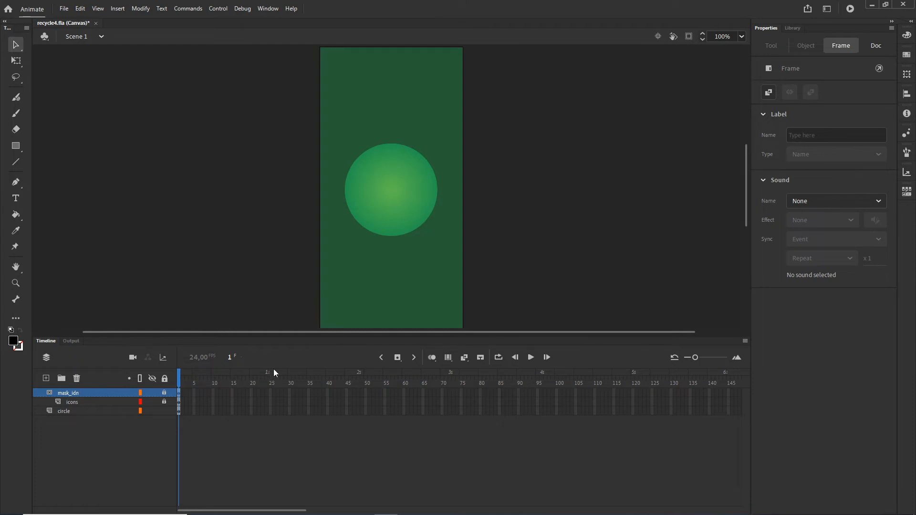
# Unlock the icons layer and the mask layer above it
pyautogui.click(164, 401)
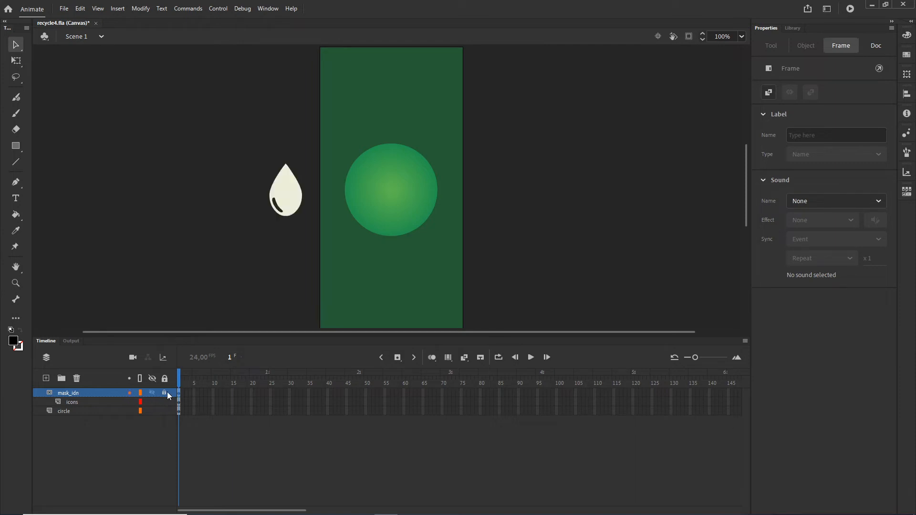
pyautogui.click(164, 392)
pyautogui.click(157, 441)
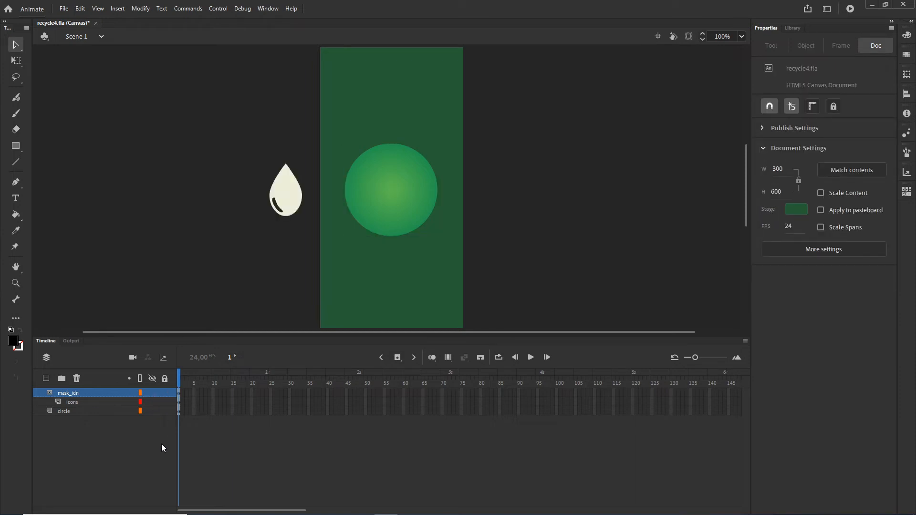
# Test the animation in the browser with the mask layers unlocked and return to the timeline
pyautogui.hotkey('ctrl', 'Return')
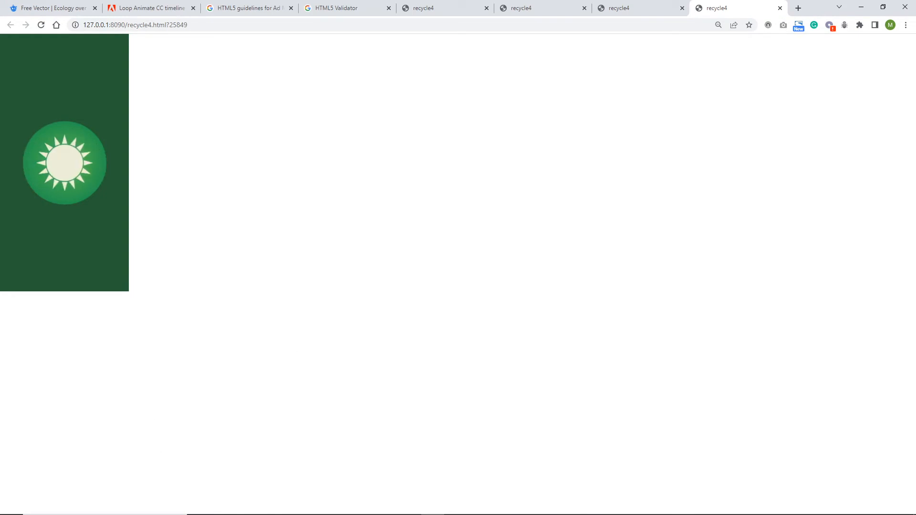
pyautogui.click(386, 511)
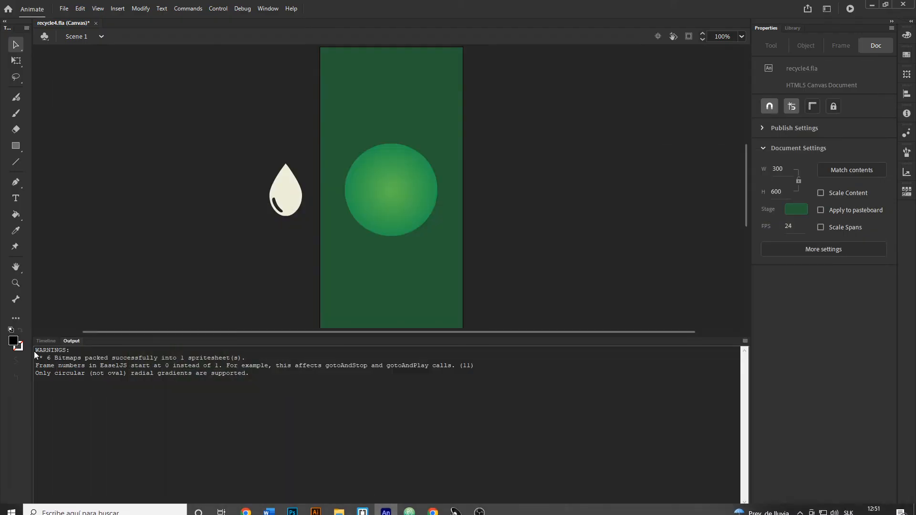
pyautogui.click(47, 341)
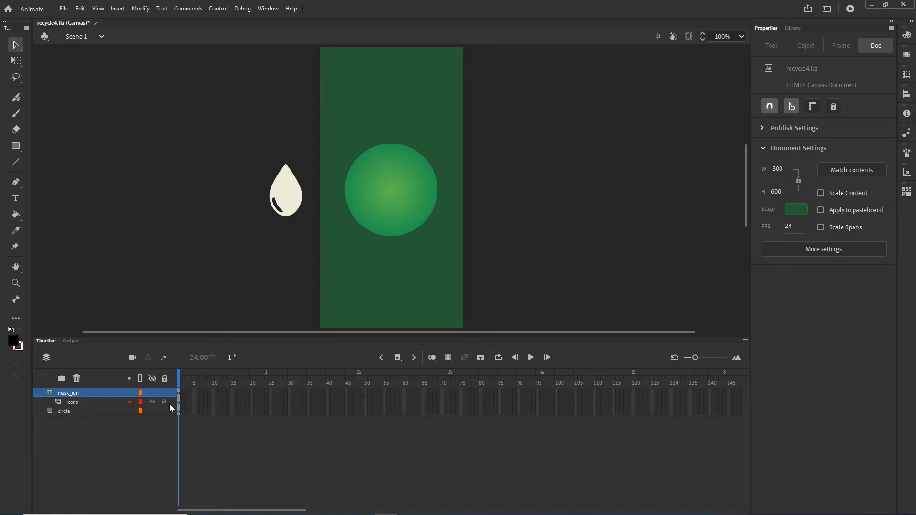
# Open the allhere symbol for editing, go to frame 1, and add a new layer above Symbol_9
pyautogui.click(164, 392)
pyautogui.doubleClick(285, 203)
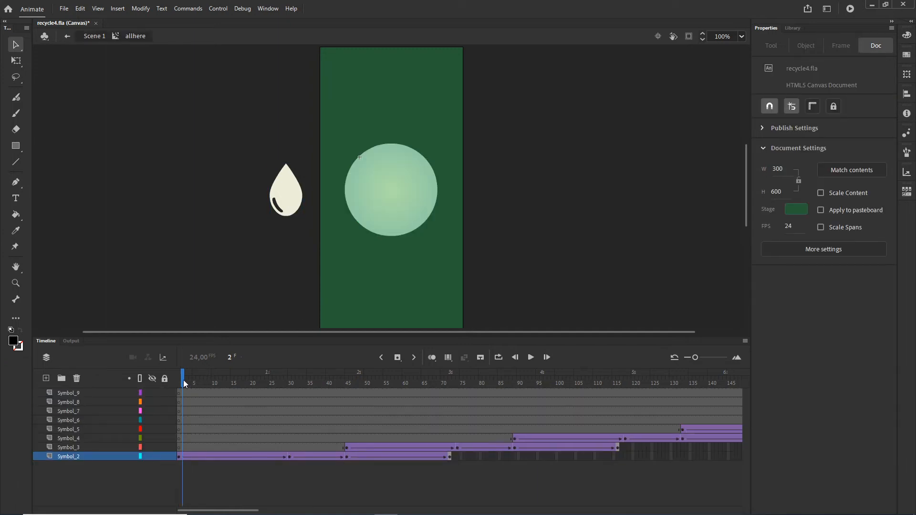
pyautogui.moveTo(183, 379); pyautogui.dragTo(150, 371)
pyautogui.click(71, 393)
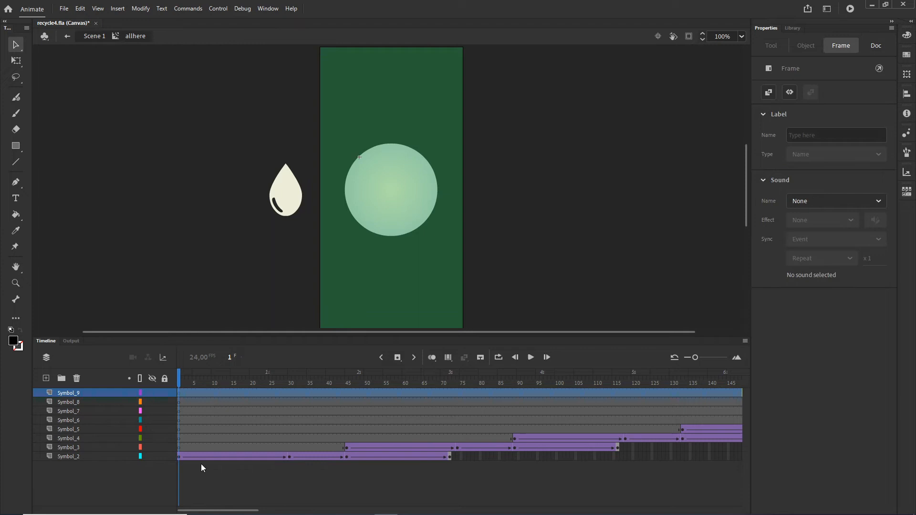
pyautogui.click(46, 379)
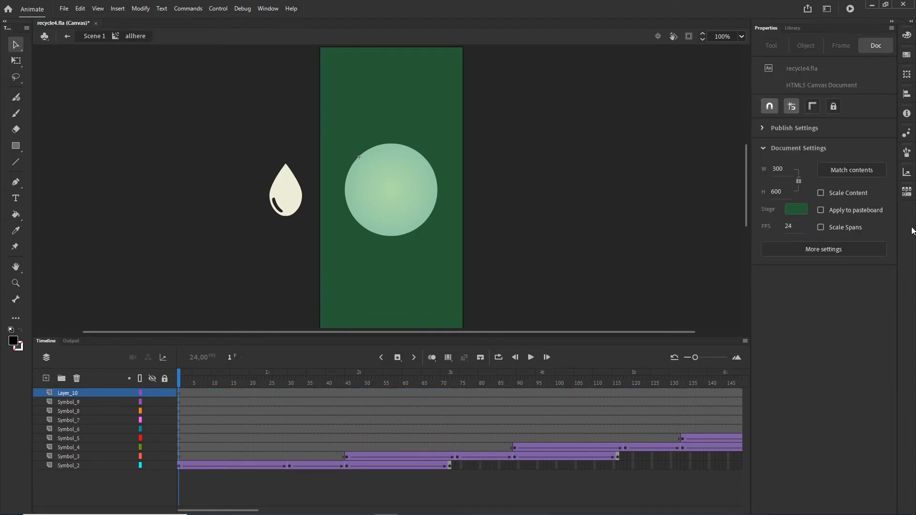
# Activate the Rectangle Tool and set its fill color to white
pyautogui.click(19, 151)
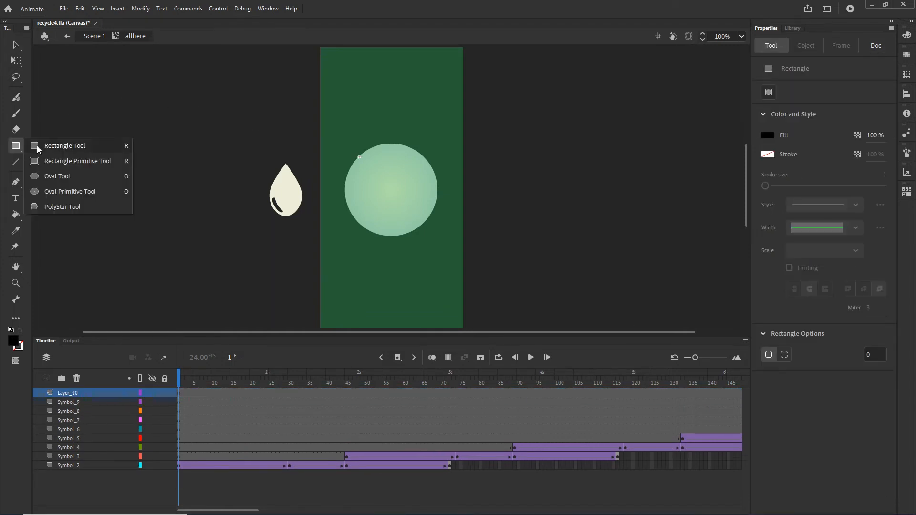
pyautogui.click(75, 147)
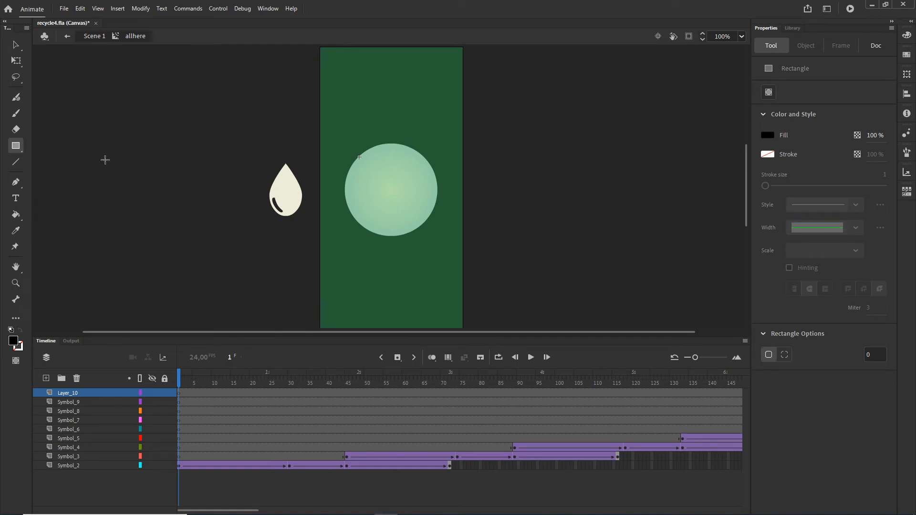
pyautogui.click(767, 135)
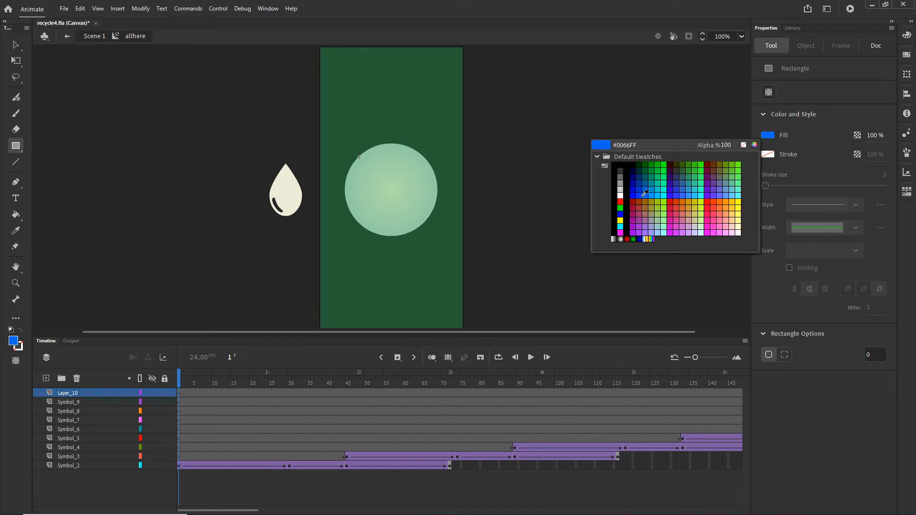
pyautogui.click(620, 195)
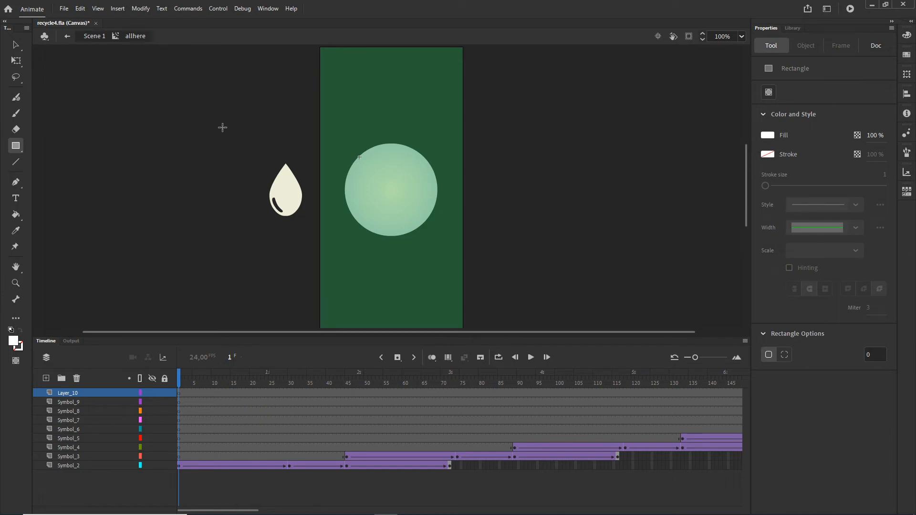
# Rename the new top layer as lightEffect
pyautogui.doubleClick(64, 394)
pyautogui.write('L')
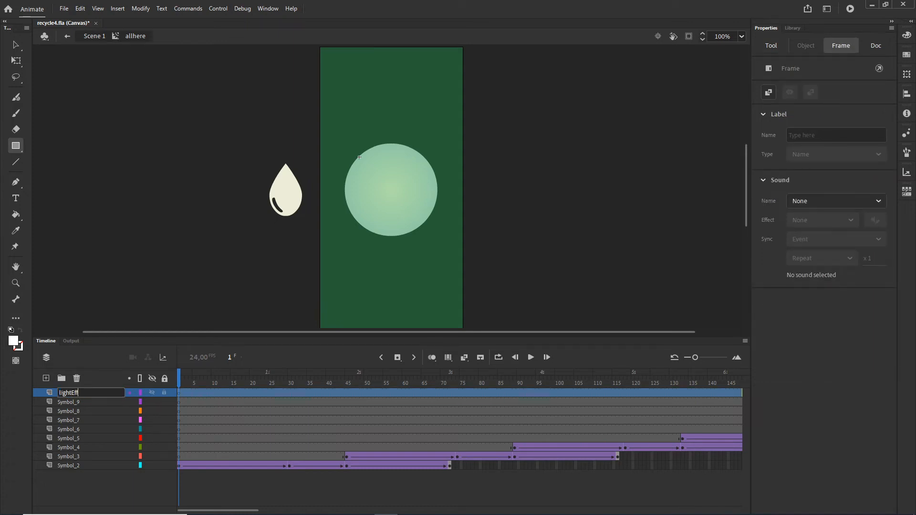
pyautogui.press('Return')
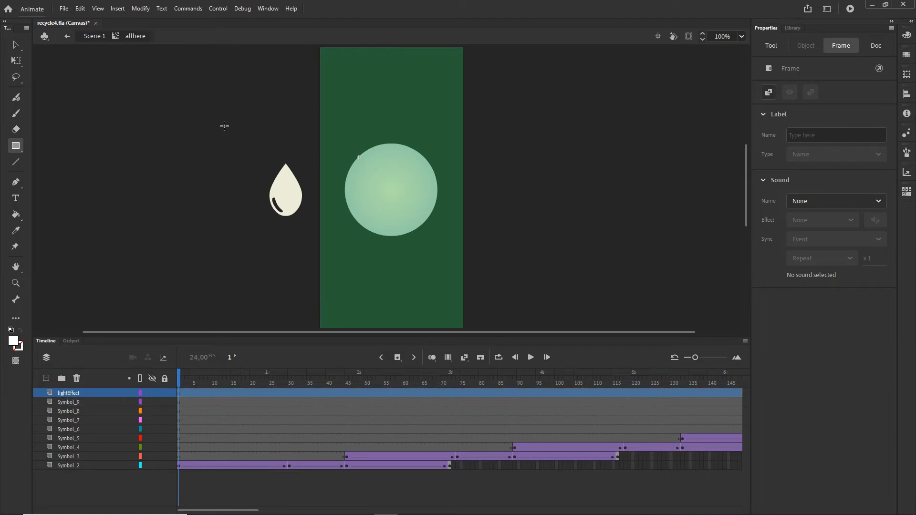
# Draw a tall white rectangle about 53 x 295 px beside the stage and convert it to a movie clip symbol
pyautogui.moveTo(242, 123); pyautogui.dragTo(268, 264)
pyautogui.click(17, 45)
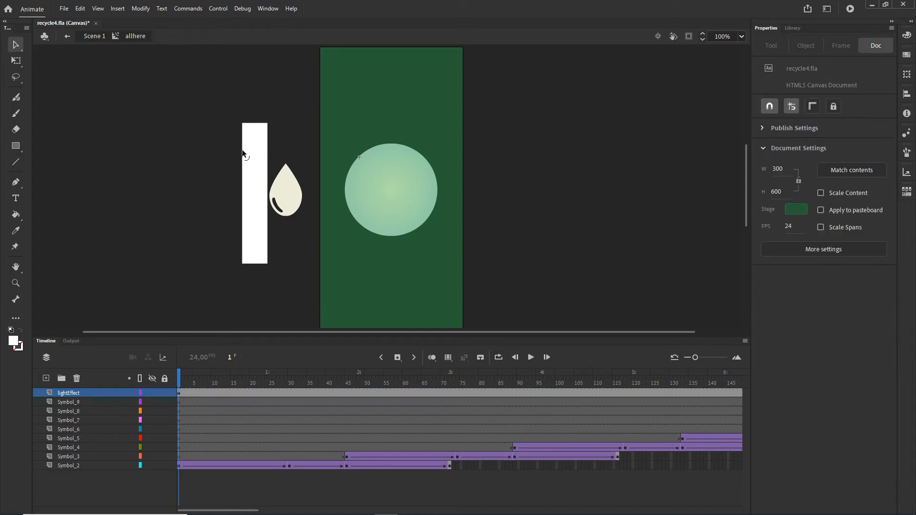
pyautogui.click(260, 170)
pyautogui.press('F8')
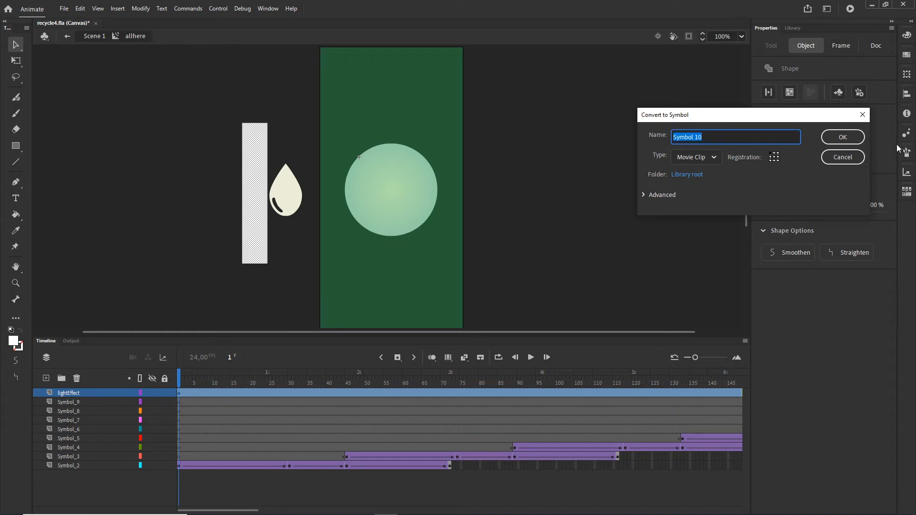
pyautogui.click(842, 138)
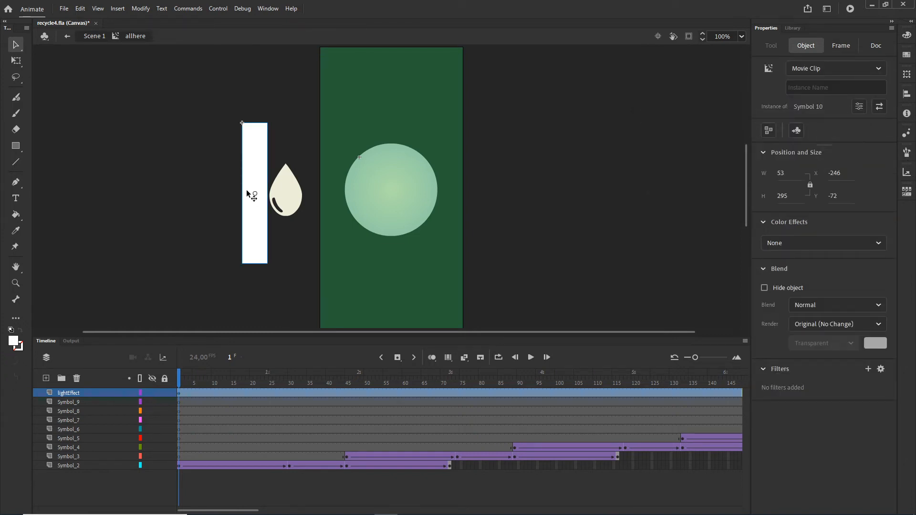
# Add a Blur filter to the white bar and set Blur X and Blur Y to 86
pyautogui.click(295, 154)
pyautogui.click(256, 151)
pyautogui.click(867, 368)
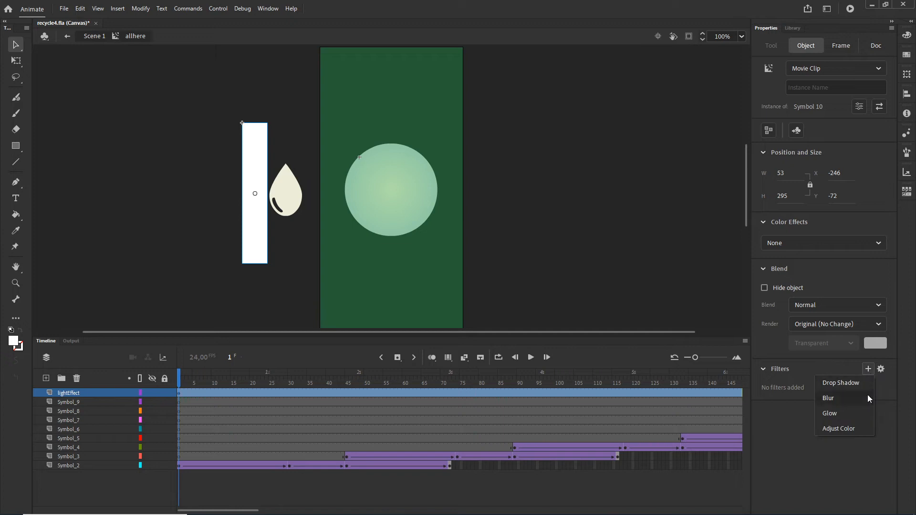
pyautogui.click(827, 398)
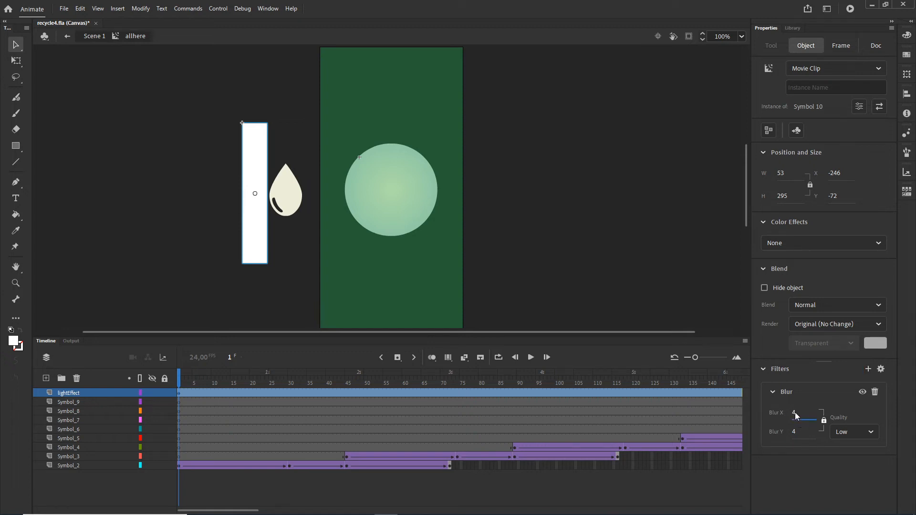
pyautogui.moveTo(795, 412); pyautogui.dragTo(833, 410)
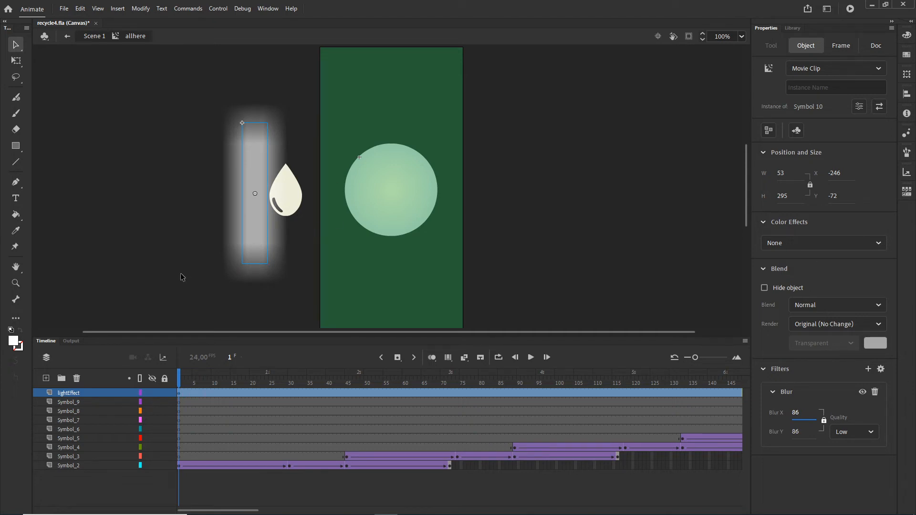
pyautogui.click(140, 488)
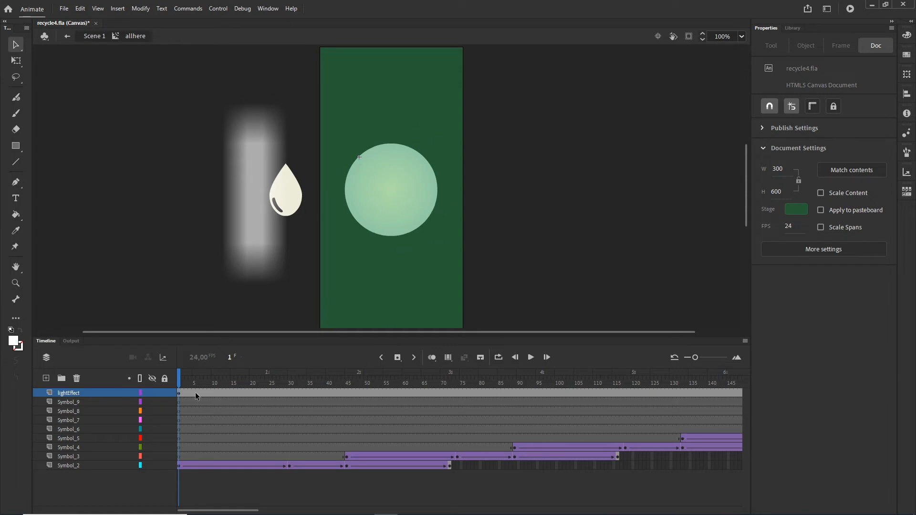
# Insert keyframes on the lightEffect layer at frames 23 and 42
pyautogui.click(179, 393)
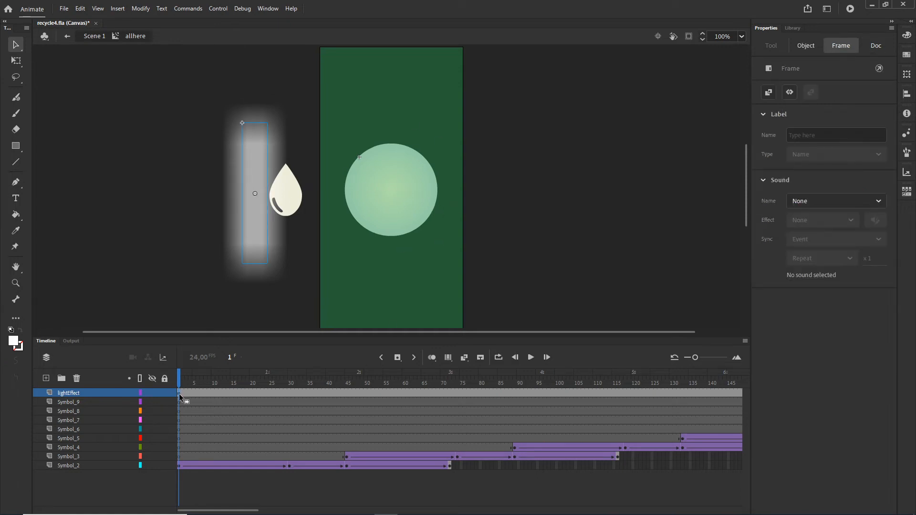
pyautogui.click(261, 392)
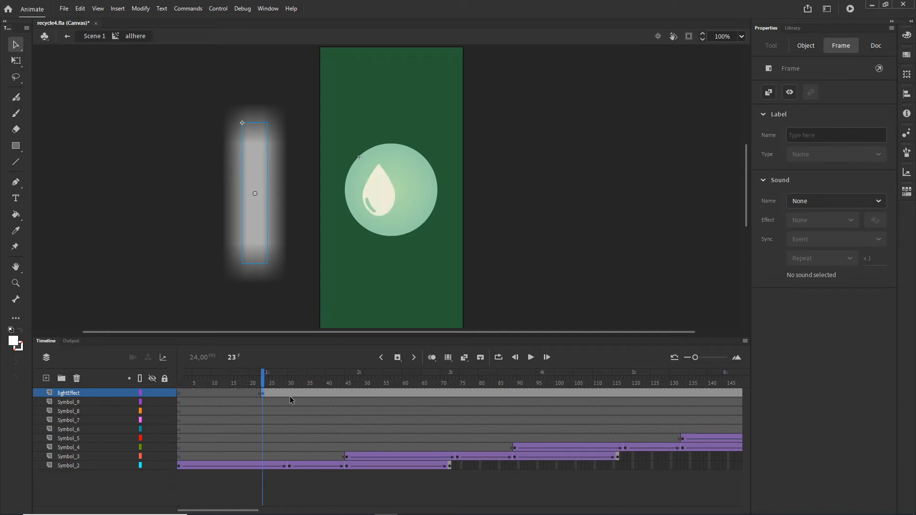
pyautogui.click(337, 392)
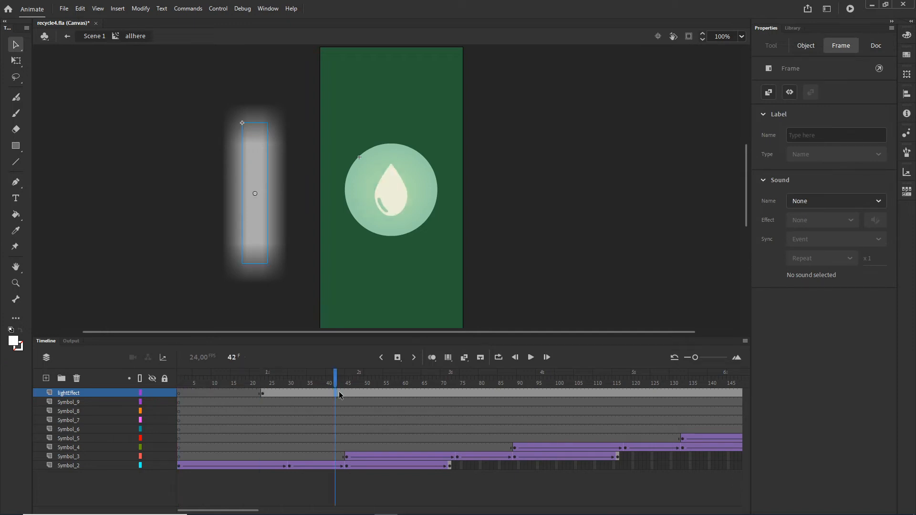
pyautogui.press('F6')
# Move the blurred bar at frame 42 horizontally across the stage until it sits just beyond the right edge
pyautogui.hotkey('shift', 'Right')
pyautogui.hotkey('shift', 'Right')
pyautogui.hotkey('shift', 'Right')
pyautogui.hotkey('shift', 'Right')
pyautogui.hotkey('shift', 'Right')
pyautogui.hotkey('shift', 'Right')
pyautogui.hotkey('shift', 'Right')
pyautogui.hotkey('shift', 'Right')
pyautogui.hotkey('shift', 'Right')
pyautogui.hotkey('shift', 'Right')
pyautogui.hotkey('shift', 'Right')
pyautogui.hotkey('shift', 'Right')
pyautogui.hotkey('shift', 'Right')
pyautogui.hotkey('shift', 'Right')
pyautogui.hotkey('shift', 'Right')
pyautogui.hotkey('shift', 'Right')
pyautogui.hotkey('shift', 'Right')
pyautogui.hotkey('shift', 'Right')
pyautogui.hotkey('shift', 'Right')
pyautogui.hotkey('shift', 'Right')
pyautogui.hotkey('shift', 'Right')
pyautogui.hotkey('shift', 'Right')
pyautogui.hotkey('shift', 'Right')
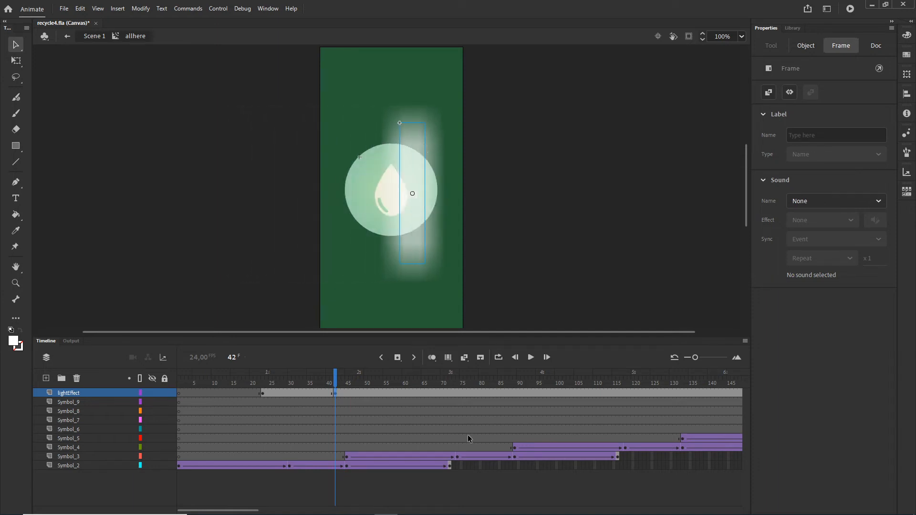
pyautogui.hotkey('shift', 'Right')
pyautogui.hotkey('shift', 'Right')
pyautogui.hotkey('shift', 'Right')
pyautogui.hotkey('shift', 'Right')
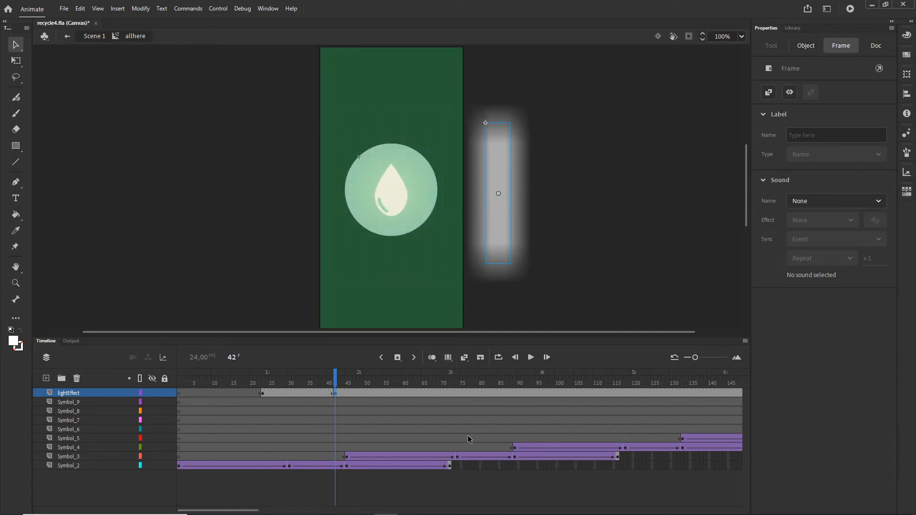
# Create a classic tween on the lightEffect layer between frames 23 and 42
pyautogui.click(302, 393)
pyautogui.rightClick(303, 393)
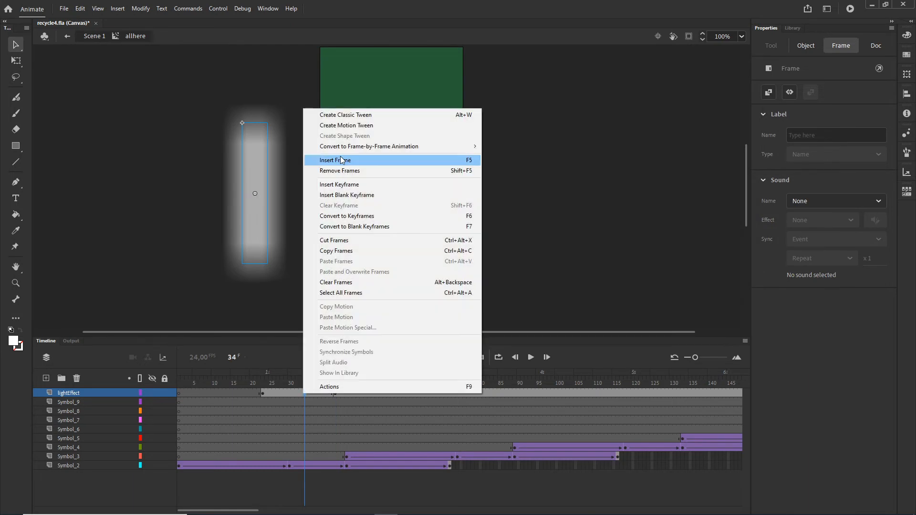
pyautogui.click(335, 115)
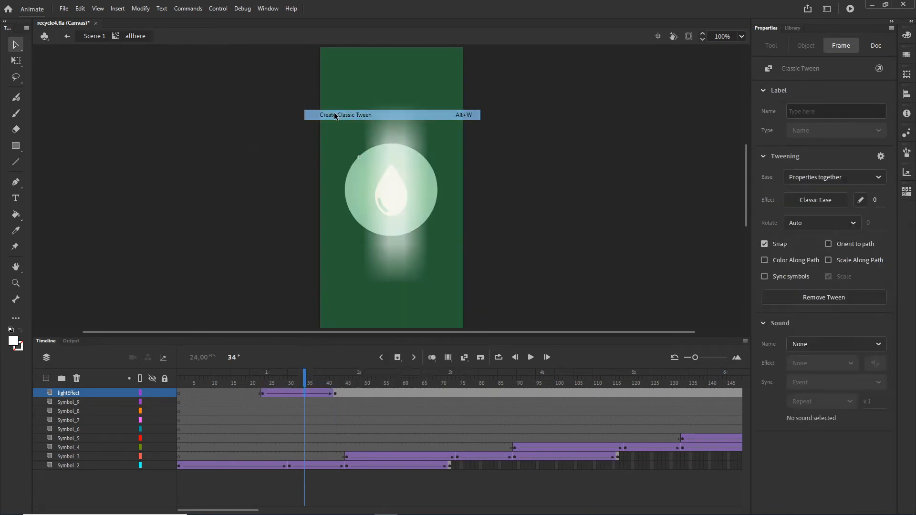
# Test the light animation in the browser and return to the Animate timeline
pyautogui.click(599, 240)
pyautogui.hotkey('ctrl', 'Return')
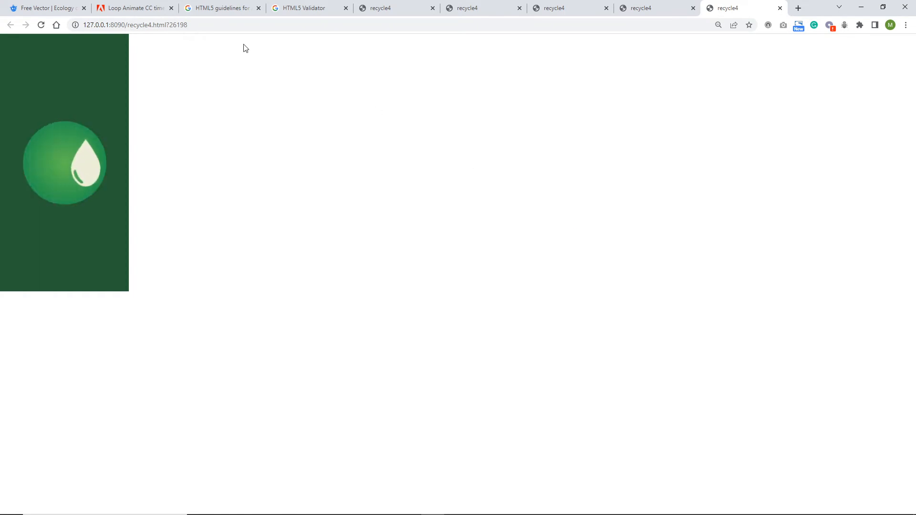
pyautogui.click(433, 507)
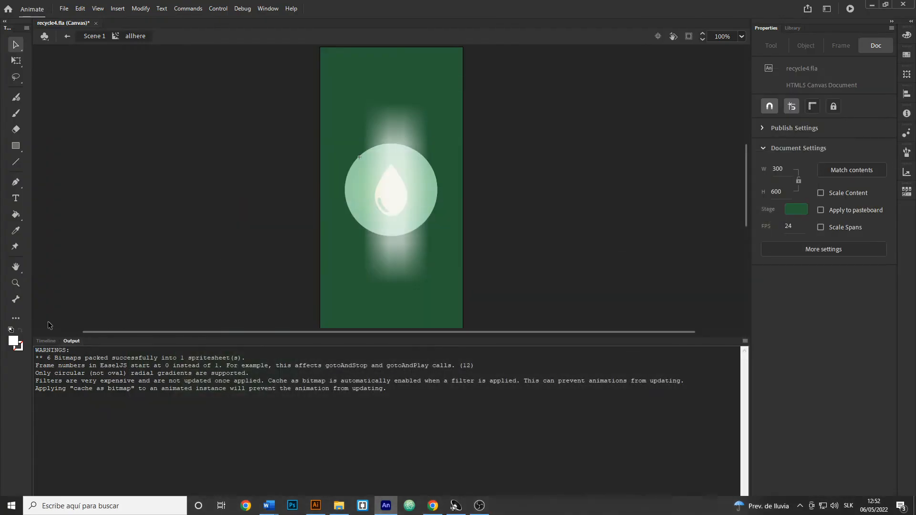
pyautogui.click(43, 342)
# Shift the whole light tween on the lightEffect layer to frames 26 to 45
pyautogui.moveTo(305, 376); pyautogui.dragTo(283, 366)
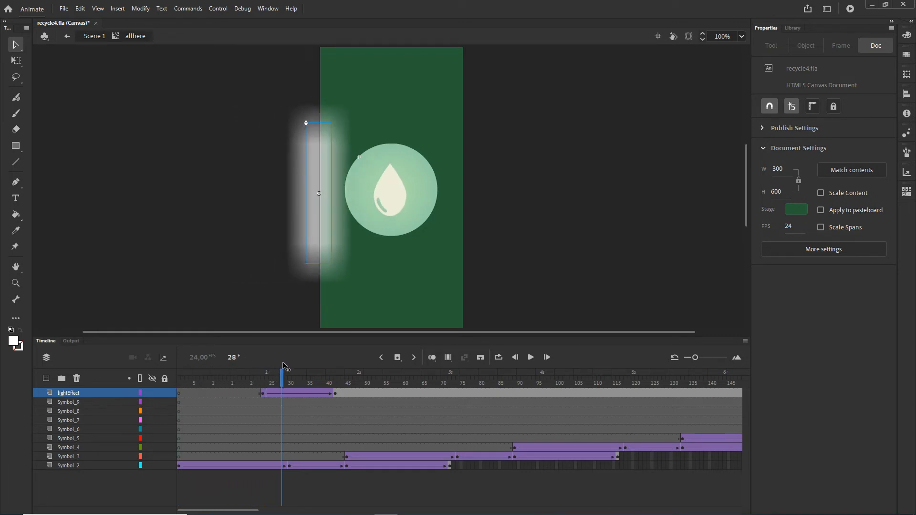
pyautogui.click(335, 393)
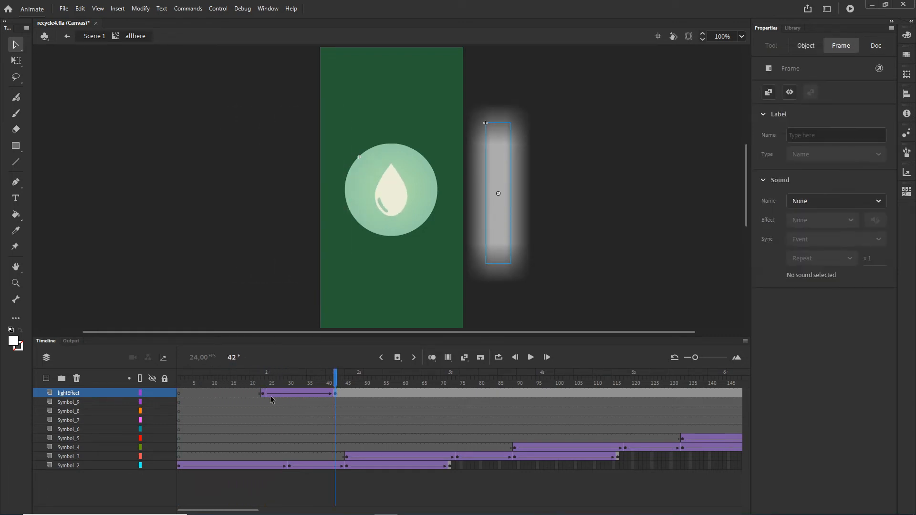
pyautogui.keyDown('shift'); pyautogui.click(264, 394); pyautogui.keyUp('shift')
pyautogui.moveTo(264, 394); pyautogui.dragTo(359, 387)
# Duplicate the light tween from frames 26–45 onto frames 85–104 of the lightEffect layer
pyautogui.click(346, 392)
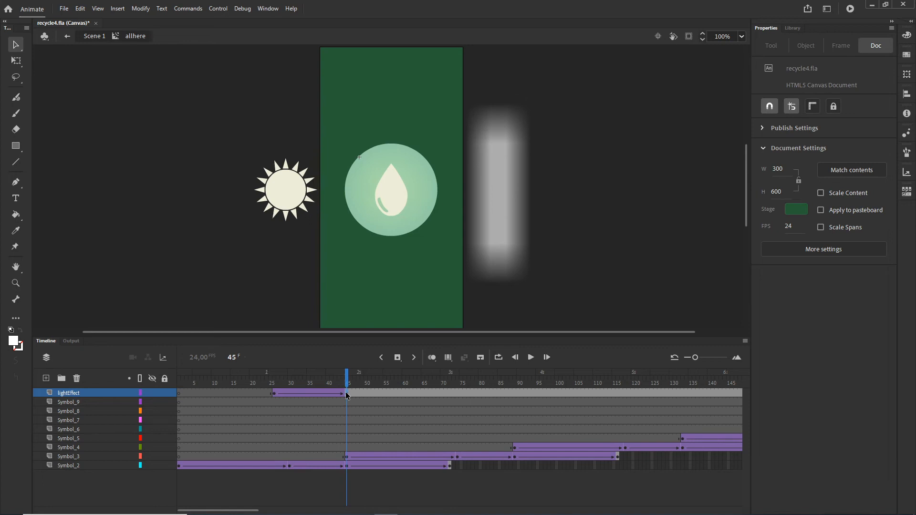
pyautogui.keyDown('shift'); pyautogui.click(274, 394); pyautogui.keyUp('shift')
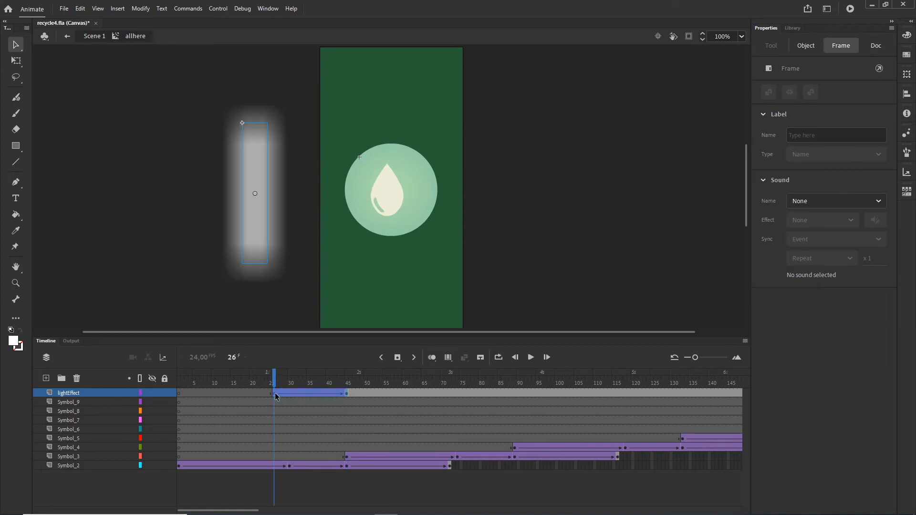
pyautogui.click(346, 392)
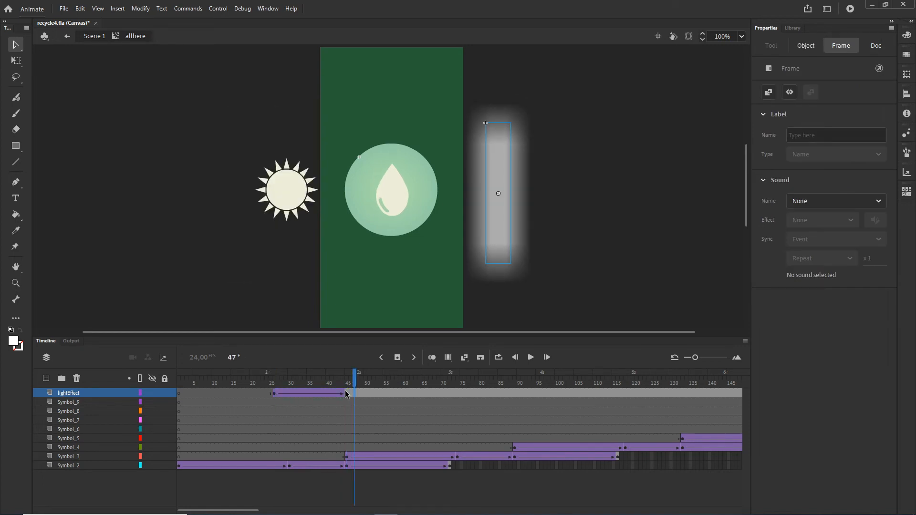
pyautogui.keyDown('shift'); pyautogui.click(274, 393); pyautogui.keyUp('shift')
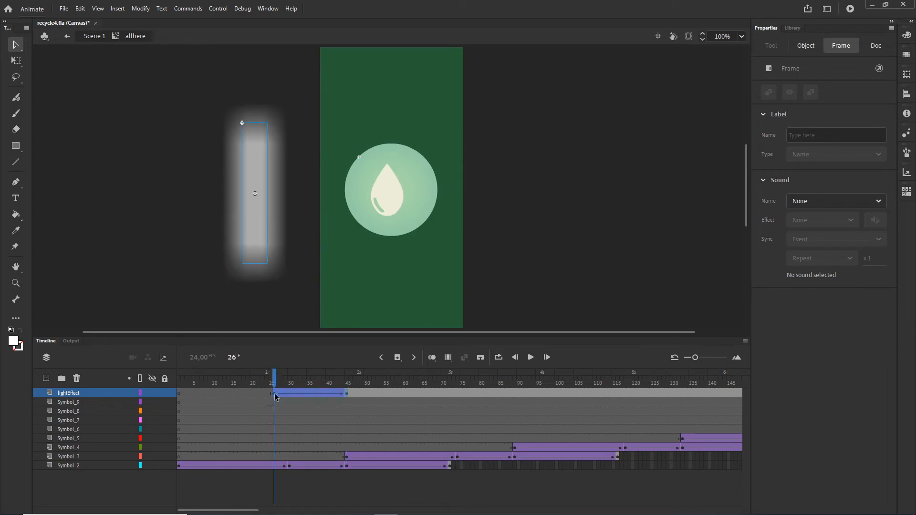
pyautogui.moveTo(292, 395); pyautogui.dragTo(497, 391)
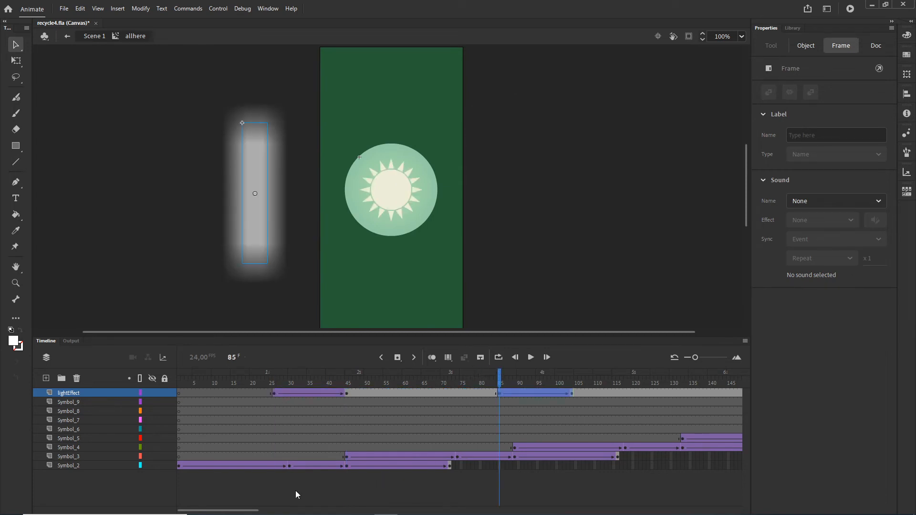
# Reposition the duplicated light tween to frames 67–86 so it sweeps over the sun icon
pyautogui.moveTo(253, 510); pyautogui.dragTo(266, 511)
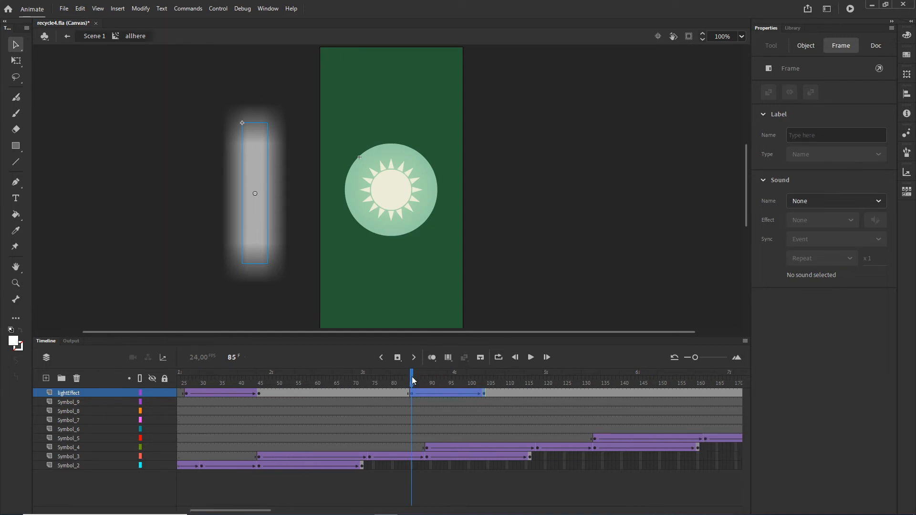
pyautogui.moveTo(411, 381); pyautogui.dragTo(372, 374)
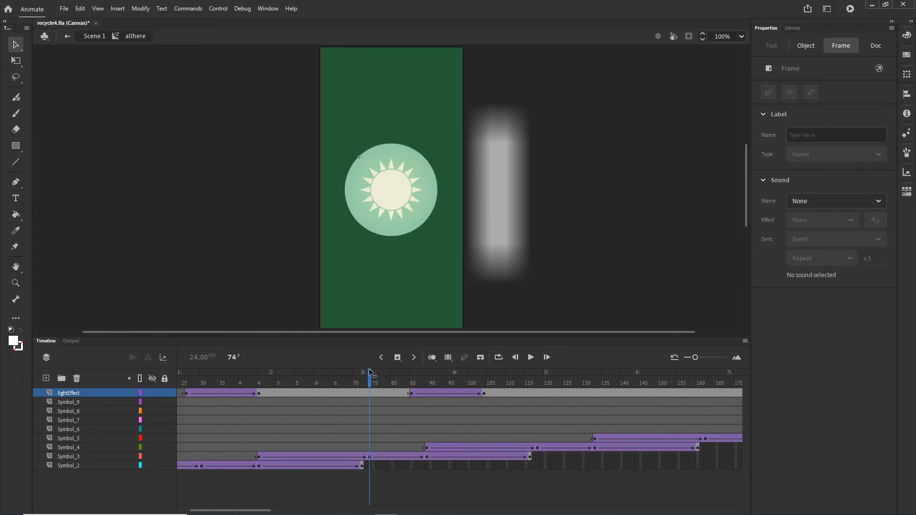
pyautogui.moveTo(483, 391); pyautogui.dragTo(530, 377)
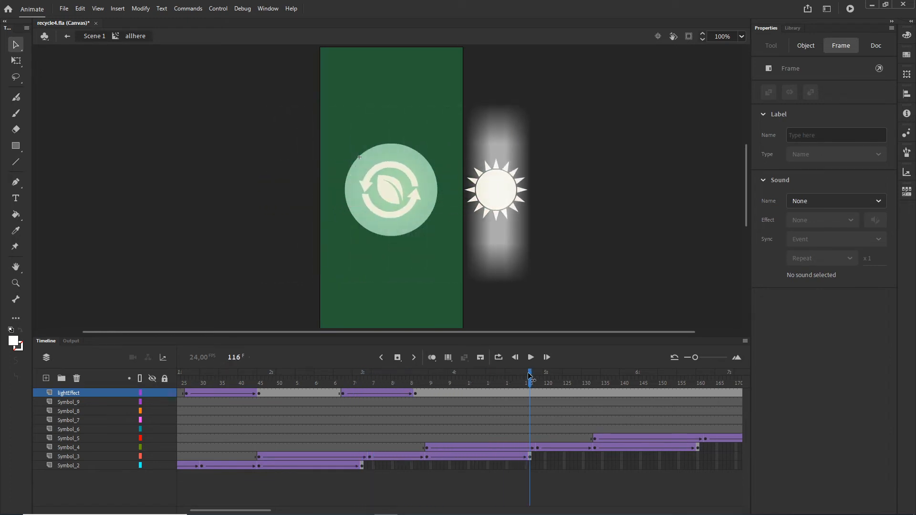
# Duplicate the light tween from frames 67–86 onto frames 105–124 of the lightEffect layer
pyautogui.click(416, 393)
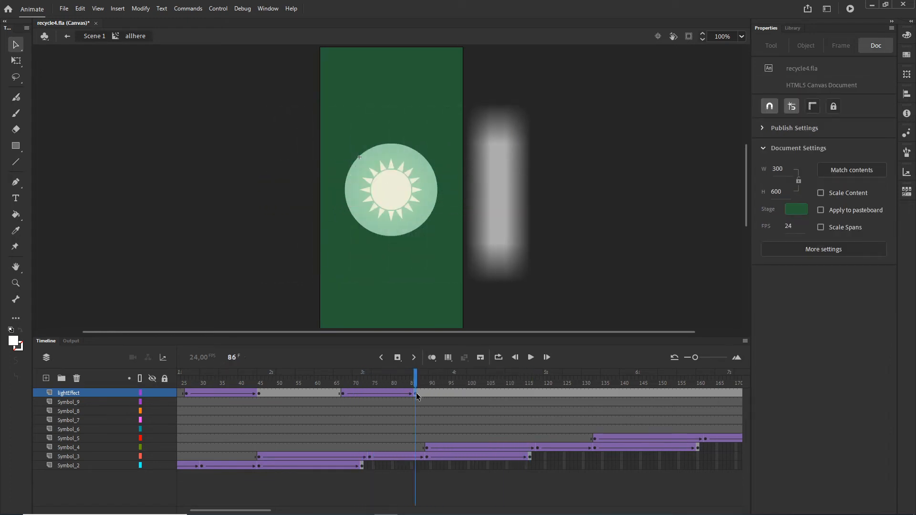
pyautogui.click(344, 393)
pyautogui.moveTo(344, 393); pyautogui.dragTo(526, 383)
# Reposition the third light tween to frames 113–132 so it sweeps over the leaf recycling icon
pyautogui.click(559, 394)
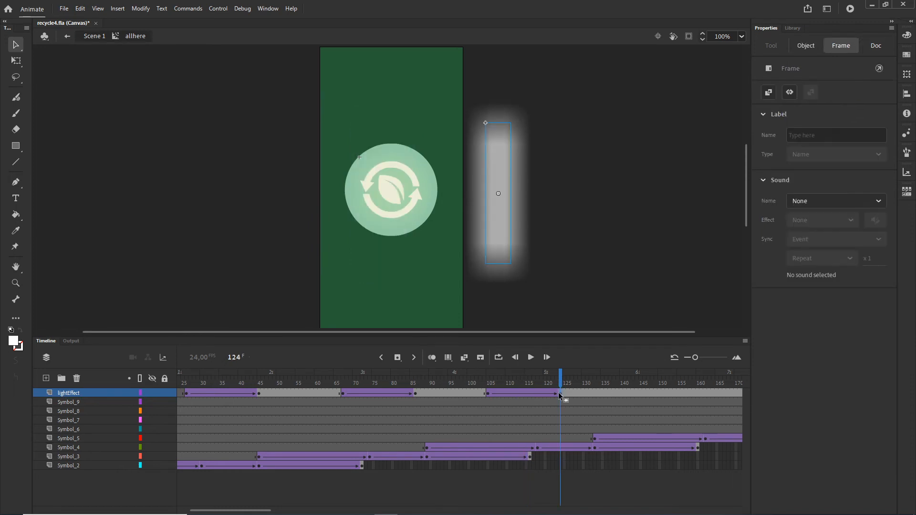
pyautogui.click(489, 394)
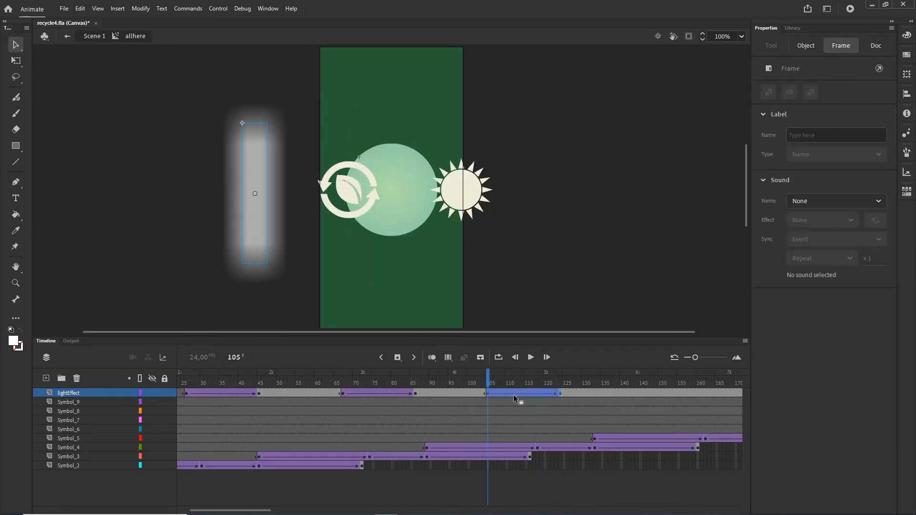
pyautogui.moveTo(488, 394); pyautogui.dragTo(606, 384)
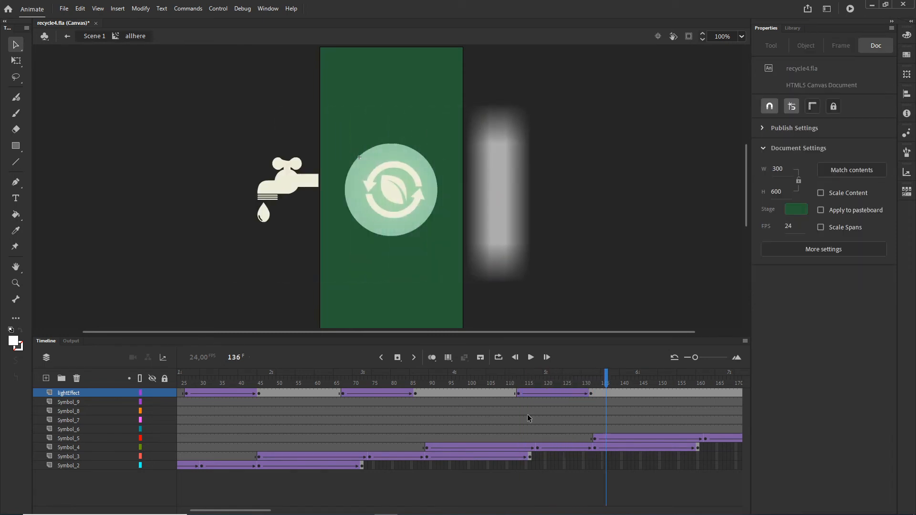
# Duplicate the light tween from frames 113–132 onto frames 156–175 for the water tap icon
pyautogui.moveTo(260, 510); pyautogui.dragTo(295, 510)
pyautogui.click(350, 394)
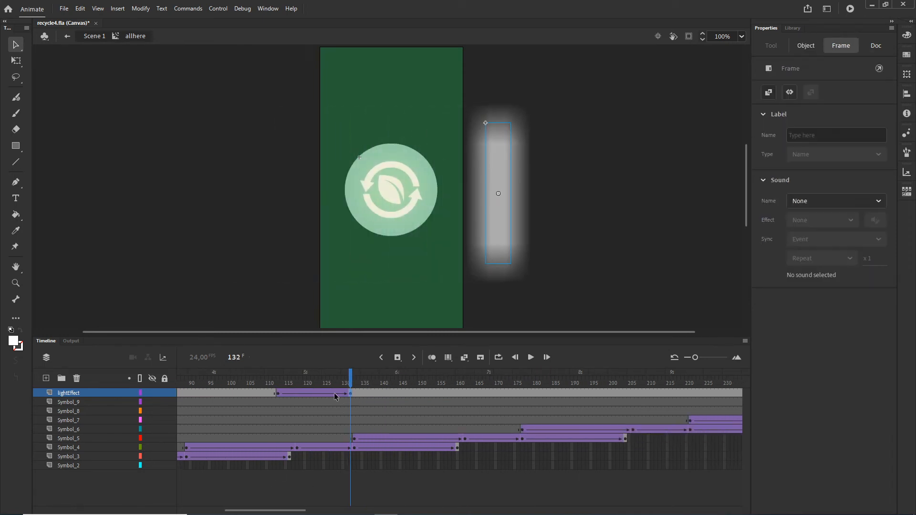
pyautogui.click(278, 394)
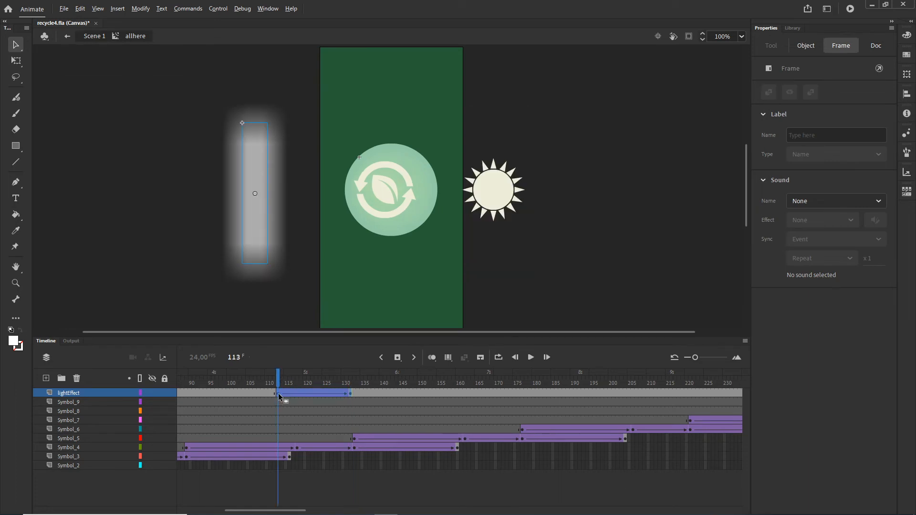
pyautogui.moveTo(279, 396); pyautogui.dragTo(548, 382)
pyautogui.click(456, 381)
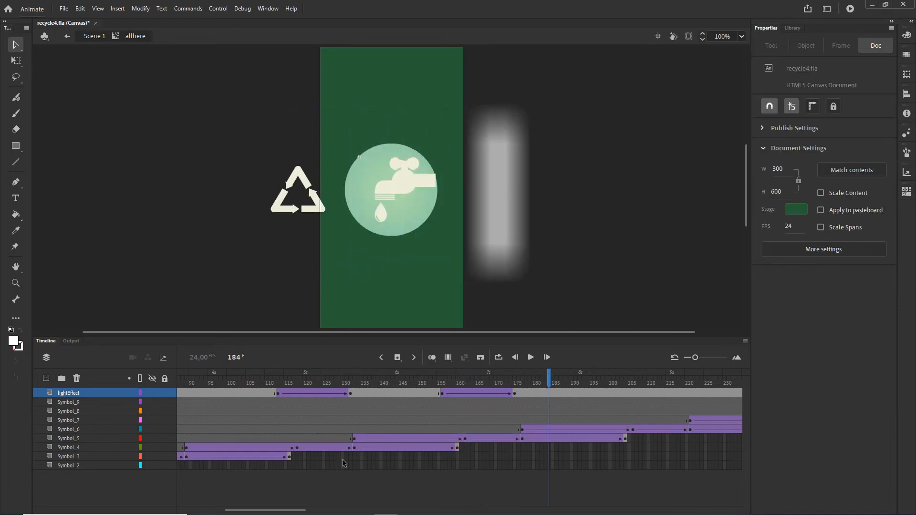
# Duplicate the light tween from frames 156–175 onto frames 199–218 of the lightEffect layer for the recycling triangle icon
pyautogui.moveTo(292, 507); pyautogui.dragTo(314, 507)
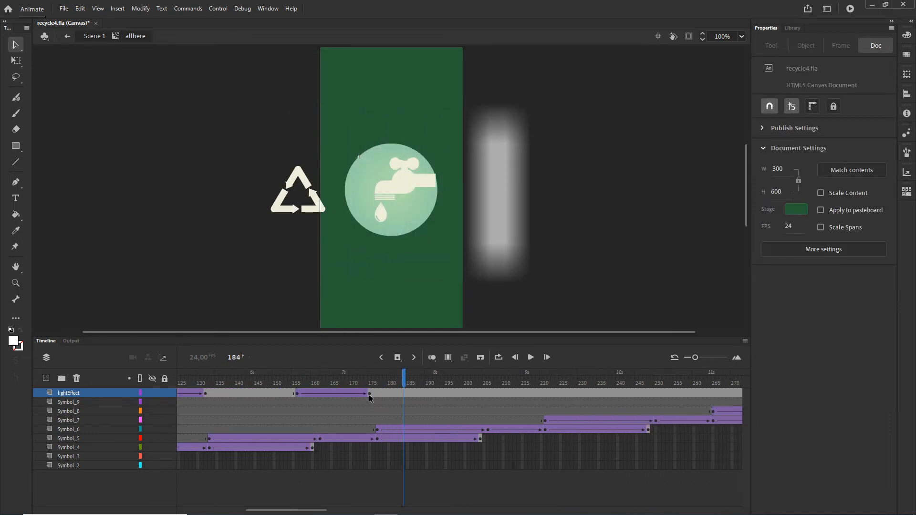
pyautogui.click(370, 394)
pyautogui.keyDown('shift'); pyautogui.click(297, 394); pyautogui.keyUp('shift')
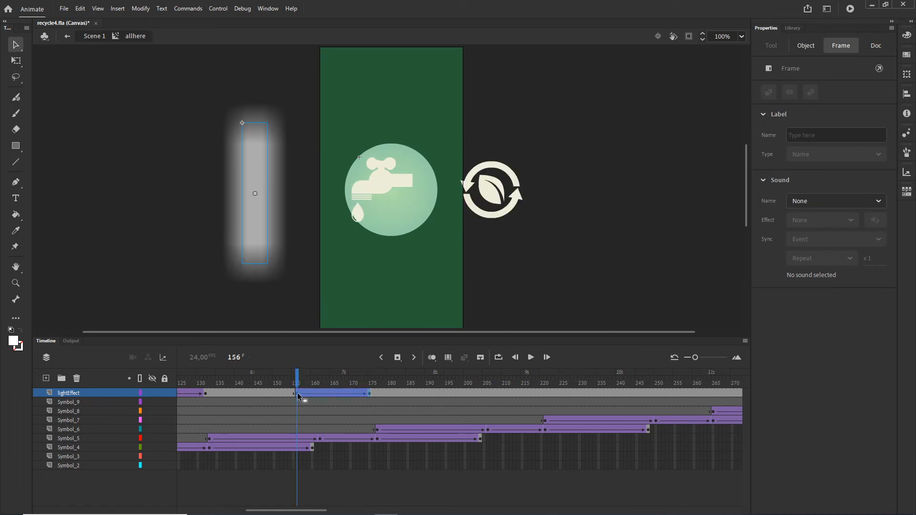
pyautogui.moveTo(296, 394); pyautogui.dragTo(461, 393)
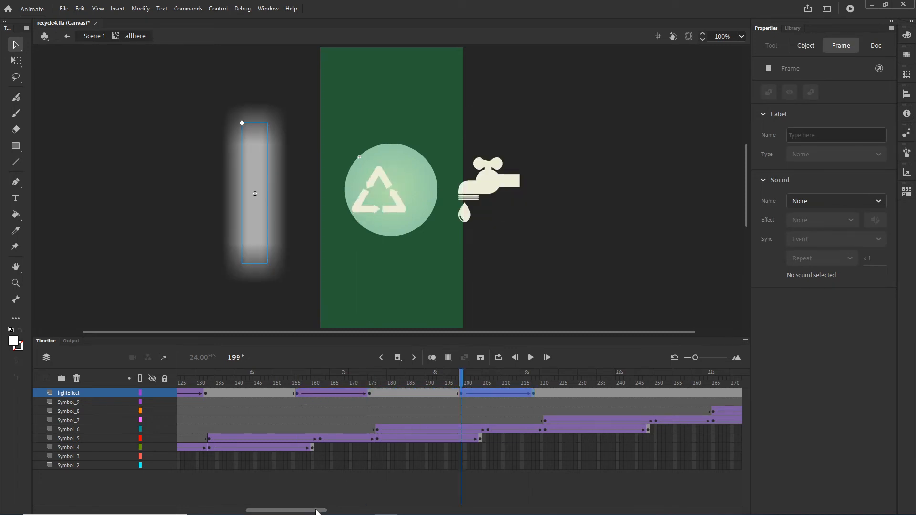
# Duplicate the light tween from frames 199–218 onto frames 250–269 of the lightEffect layer for the recycling bin icon
pyautogui.moveTo(315, 510); pyautogui.dragTo(331, 510)
pyautogui.click(365, 382)
pyautogui.moveTo(365, 379); pyautogui.dragTo(412, 382)
pyautogui.click(420, 394)
pyautogui.click(346, 394)
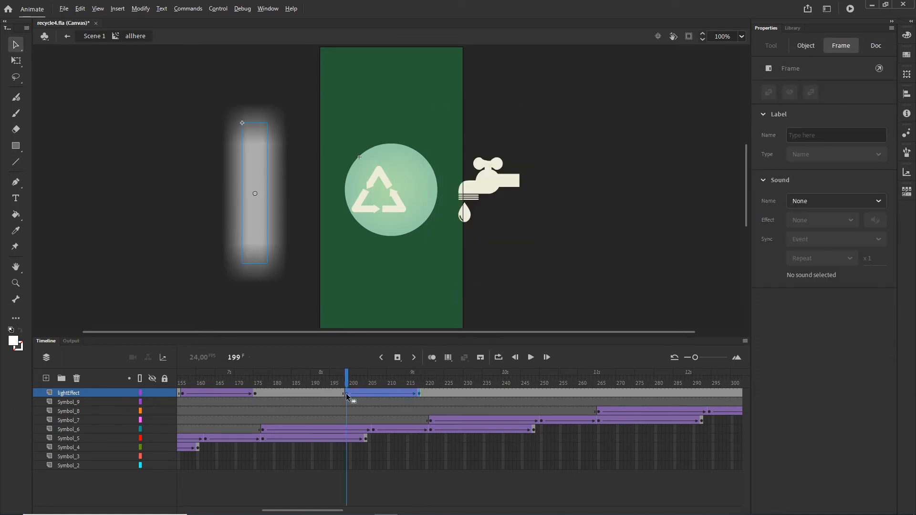
pyautogui.moveTo(347, 394); pyautogui.dragTo(540, 394)
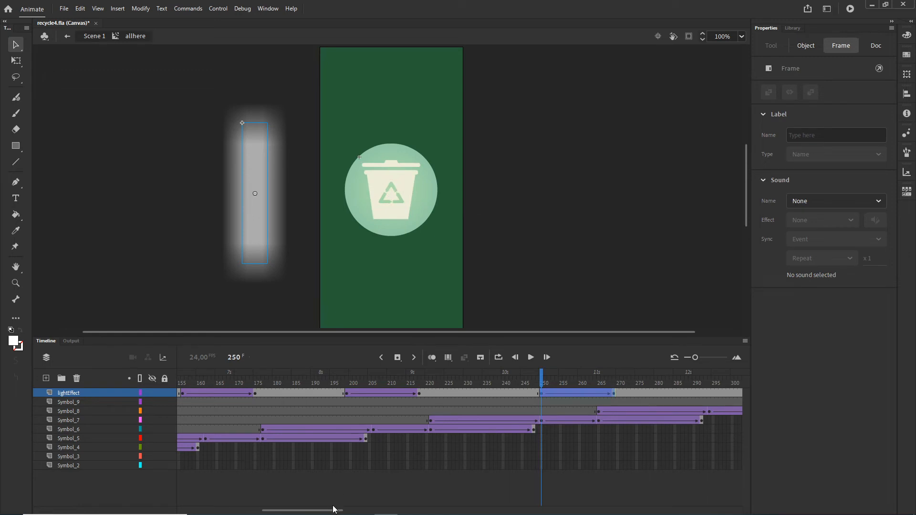
# Duplicate the light tween from frames 250–269 onto frames 293–312 of the lightEffect layer for the fuel can icon
pyautogui.moveTo(334, 509); pyautogui.dragTo(341, 510)
pyautogui.click(490, 379)
pyautogui.moveTo(490, 379); pyautogui.dragTo(607, 372)
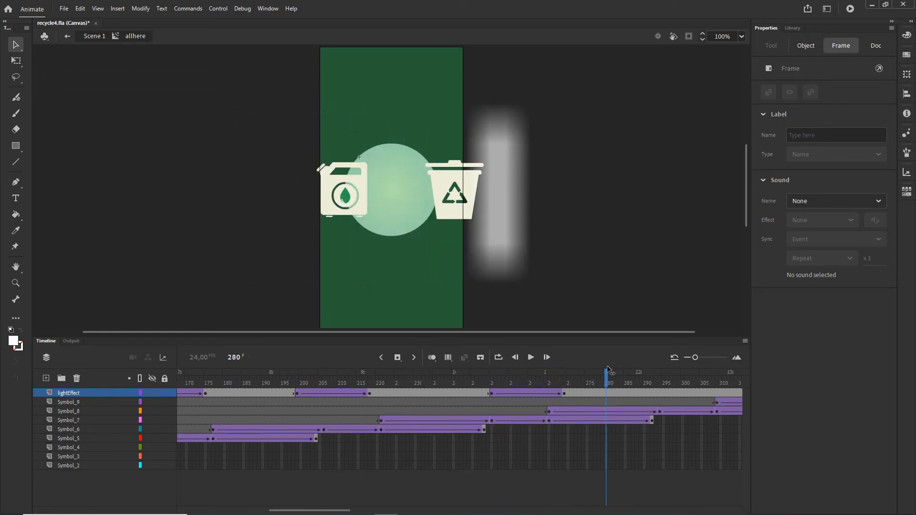
pyautogui.click(353, 496)
pyautogui.moveTo(343, 510); pyautogui.dragTo(381, 509)
pyautogui.moveTo(339, 379); pyautogui.dragTo(388, 379)
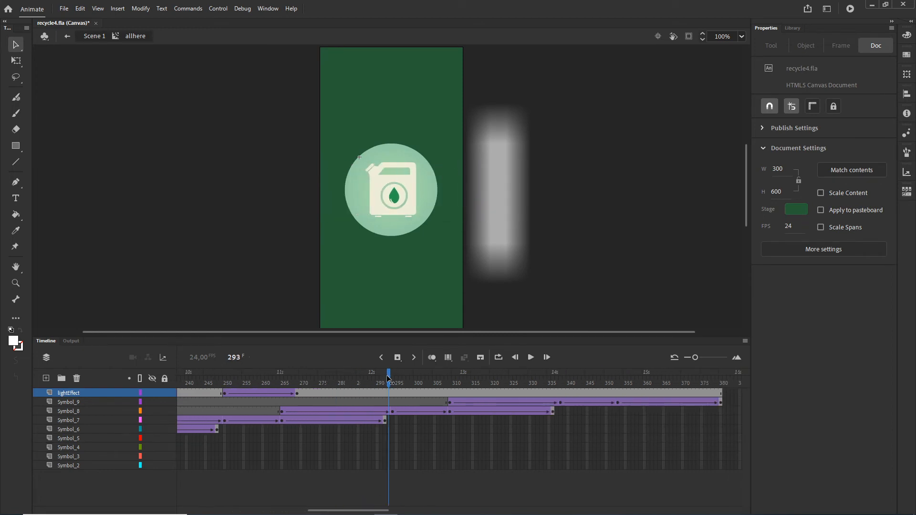
pyautogui.click(296, 393)
pyautogui.click(224, 393)
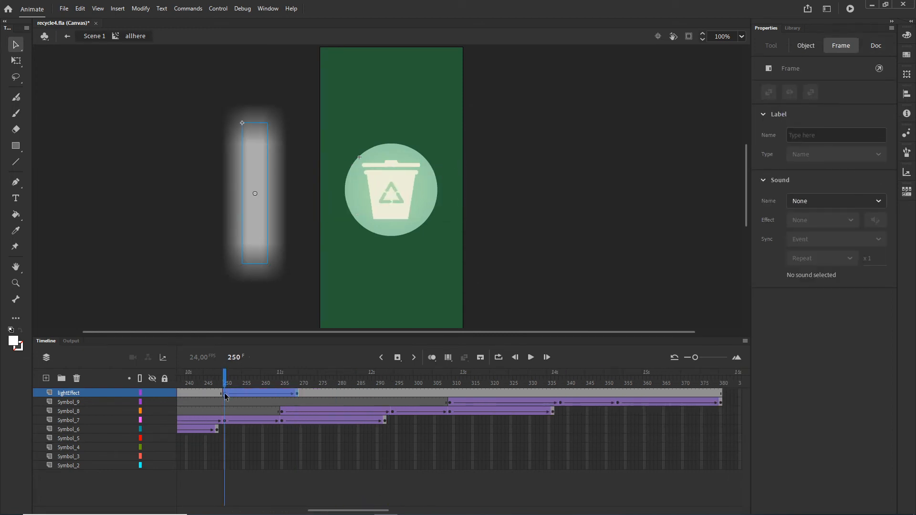
pyautogui.moveTo(225, 392); pyautogui.dragTo(614, 369)
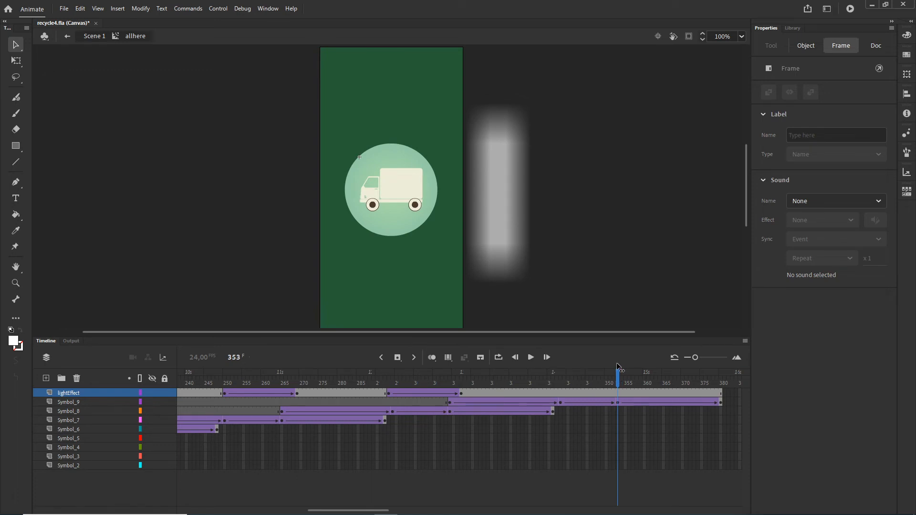
# Remove all frames after frame 353 from the lightEffect and Symbol_9 layers so the animation ends on the centred truck
pyautogui.click(618, 374)
pyautogui.moveTo(379, 511); pyautogui.dragTo(401, 510)
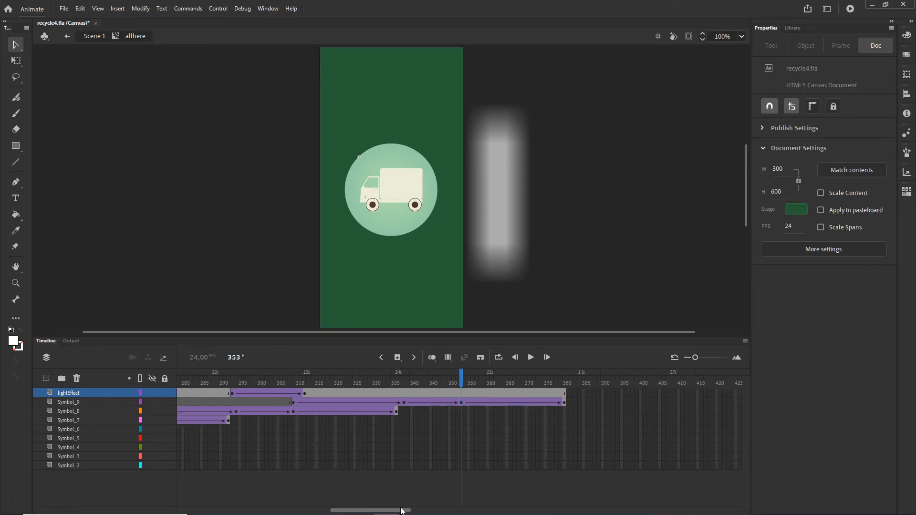
pyautogui.click(466, 403)
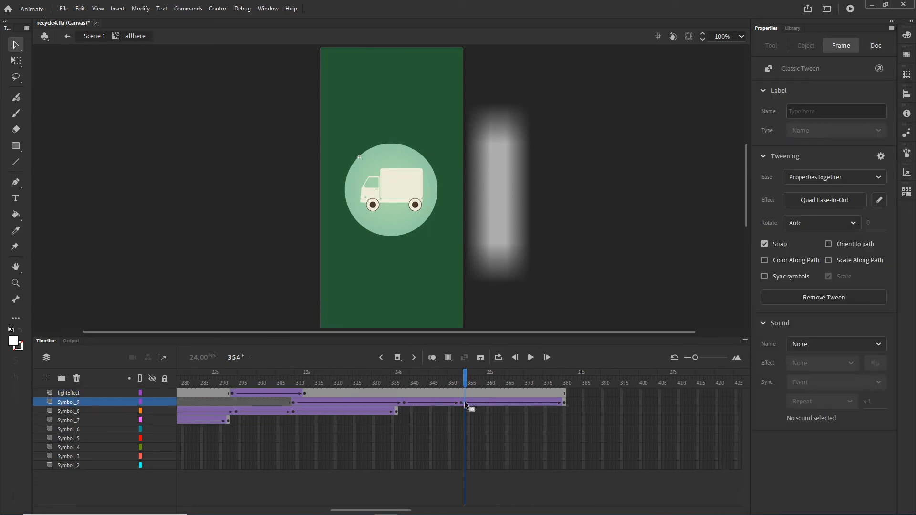
pyautogui.click(577, 392)
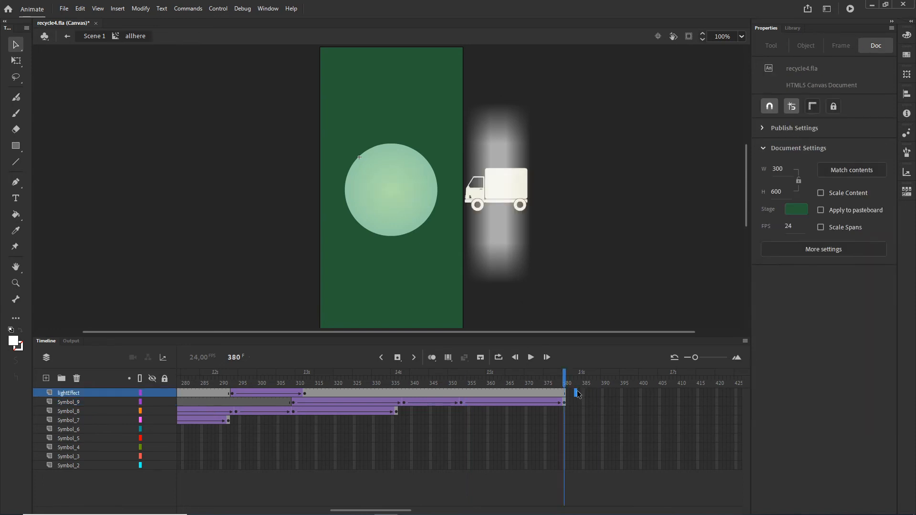
pyautogui.click(466, 403)
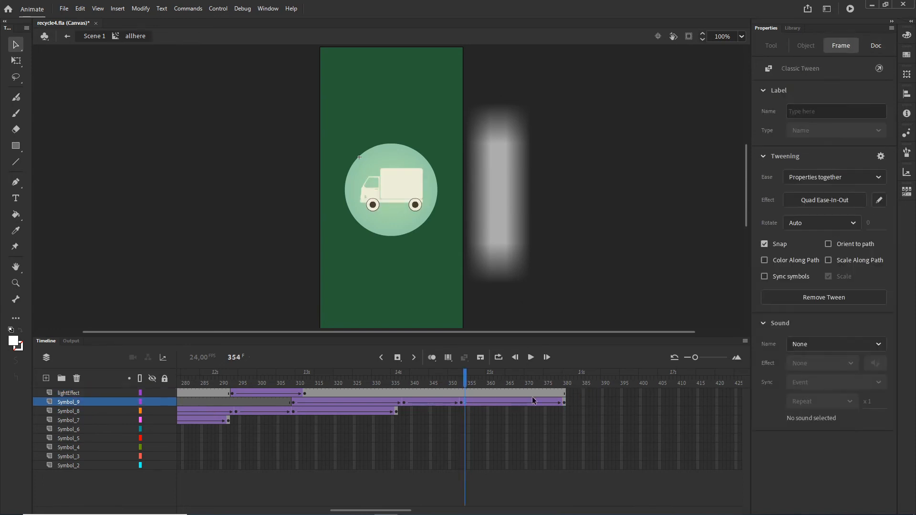
pyautogui.keyDown('shift'); pyautogui.click(577, 391); pyautogui.keyUp('shift')
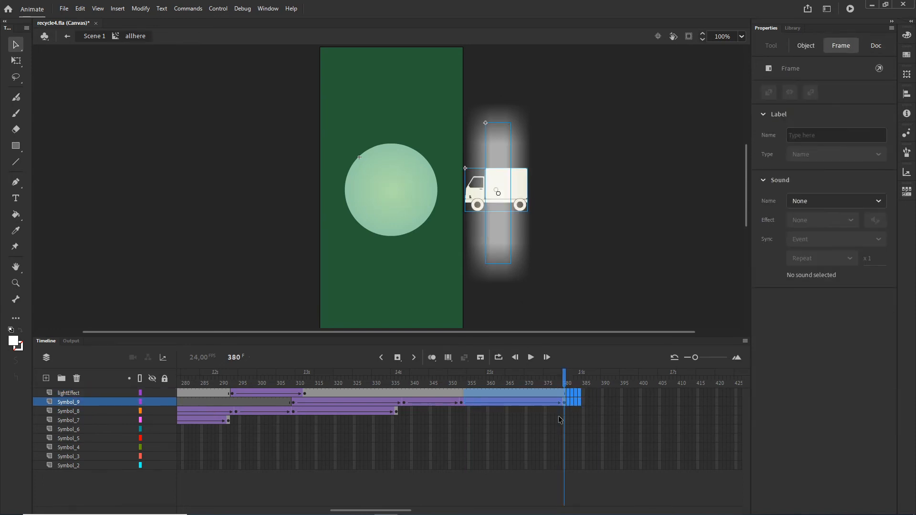
pyautogui.hotkey('shift', 'F5')
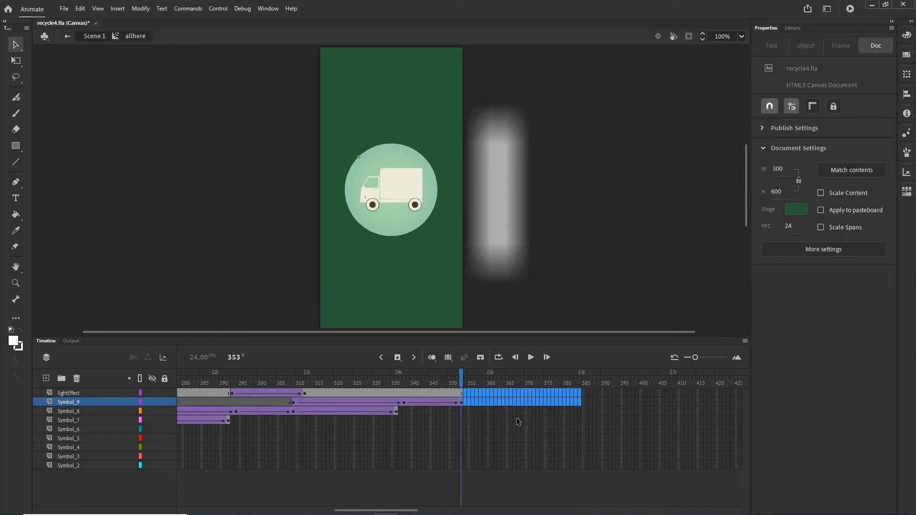
pyautogui.rightClick(487, 403)
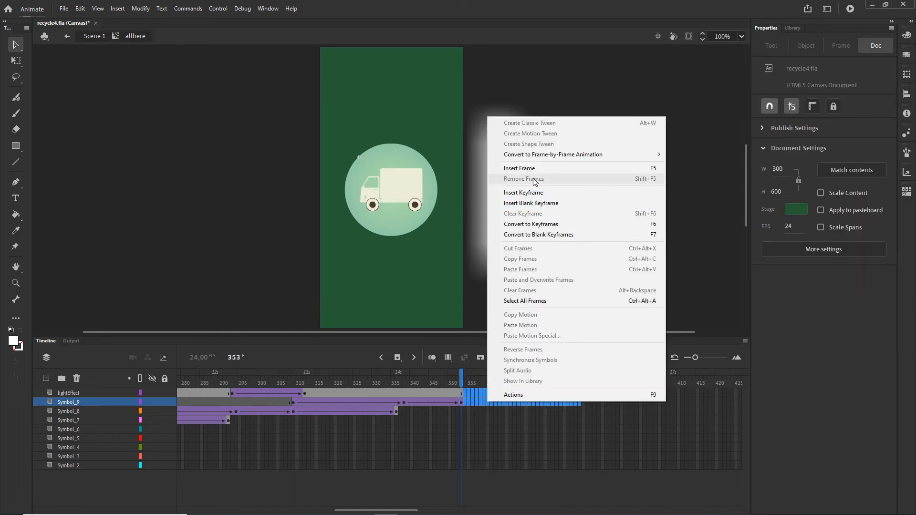
pyautogui.click(495, 476)
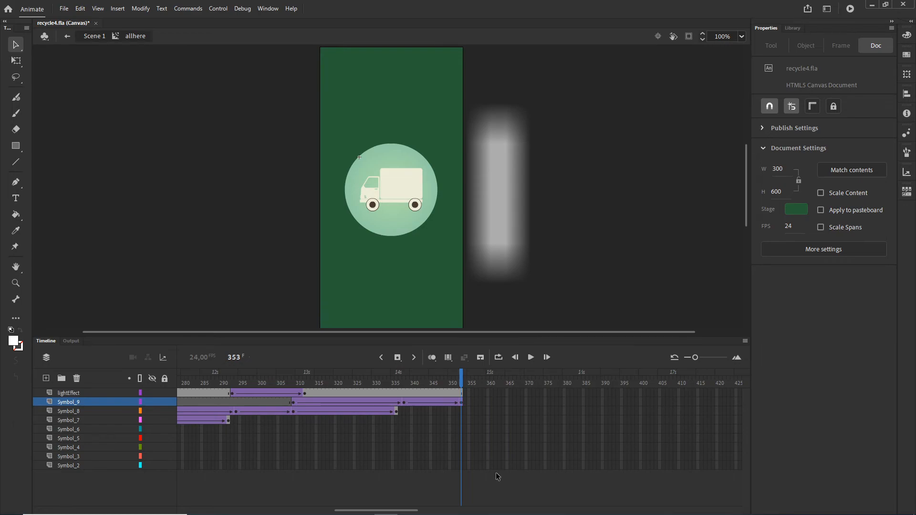
# Test the banner in the browser to check the icon sequence and light sweeps, then return to the Animate timeline
pyautogui.hotkey('ctrl', 'Return')
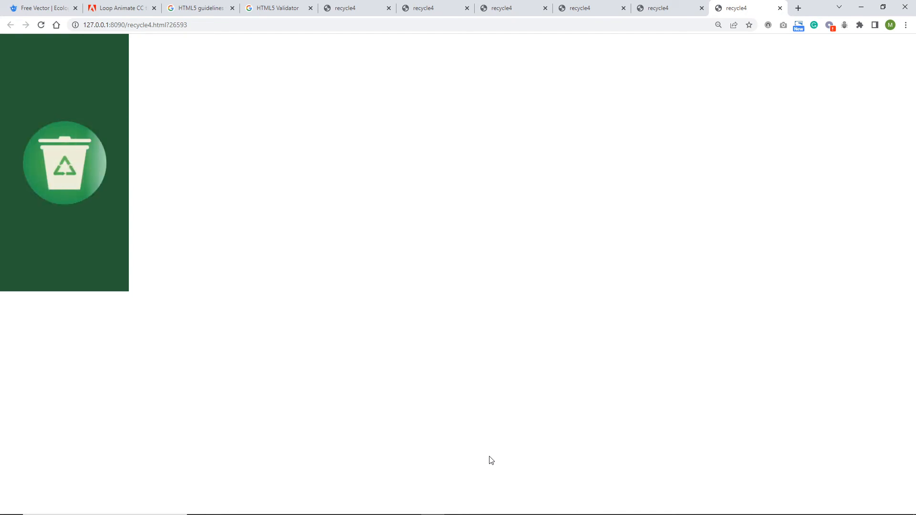
pyautogui.moveTo(451, 508)
pyautogui.click(385, 505)
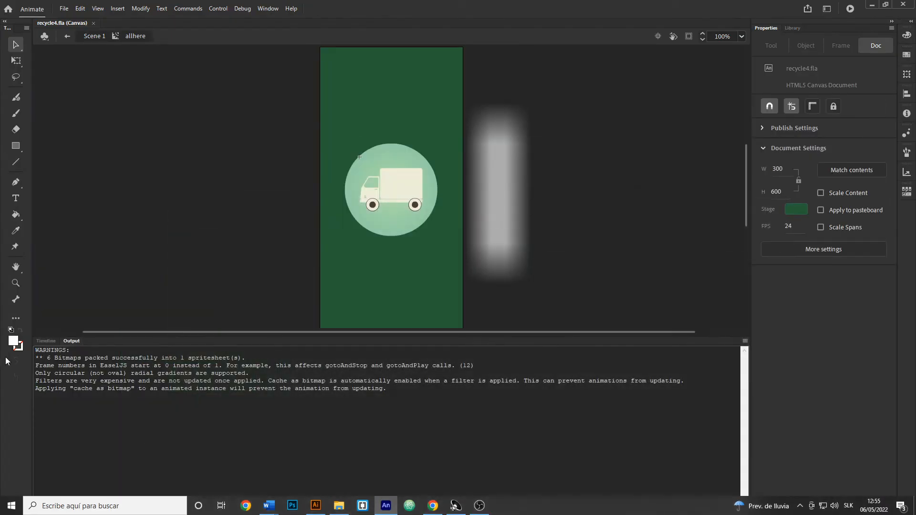
pyautogui.click(43, 341)
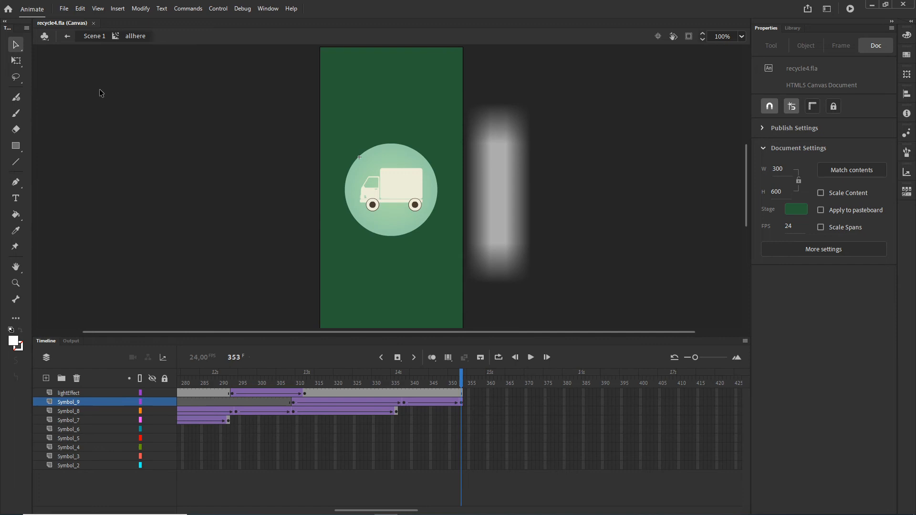
# In Scene 1, add a new layer above mask_idn and place the white Roboto Bold 43 pt text "recycle" below the circle
pyautogui.click(94, 36)
pyautogui.click(76, 393)
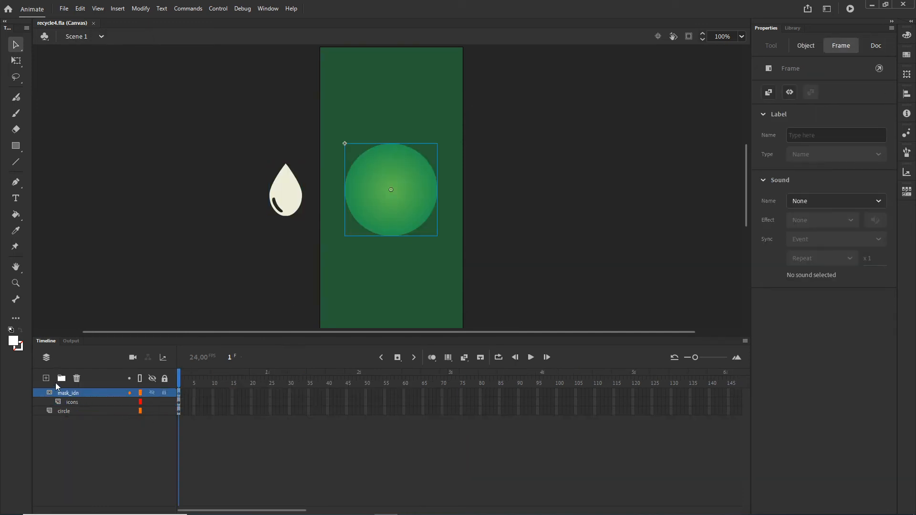
pyautogui.click(46, 378)
pyautogui.click(16, 198)
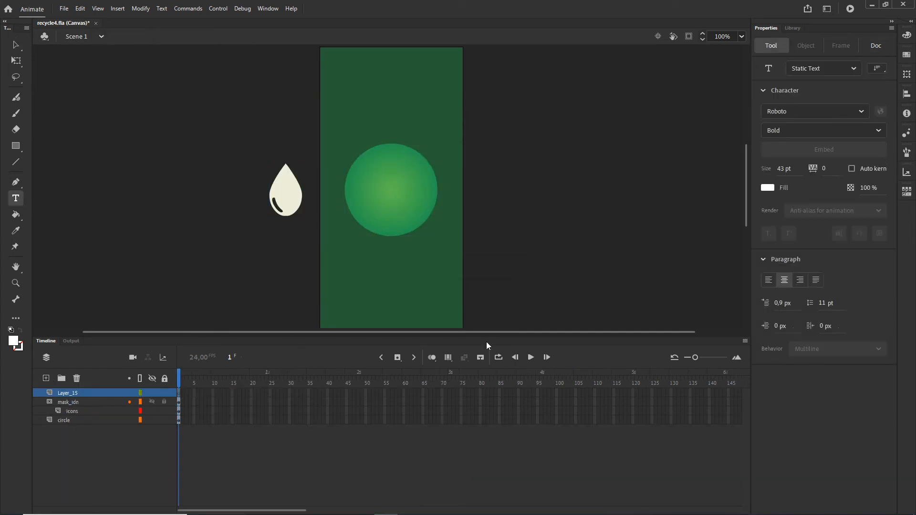
pyautogui.moveTo(747, 218); pyautogui.dragTo(748, 228)
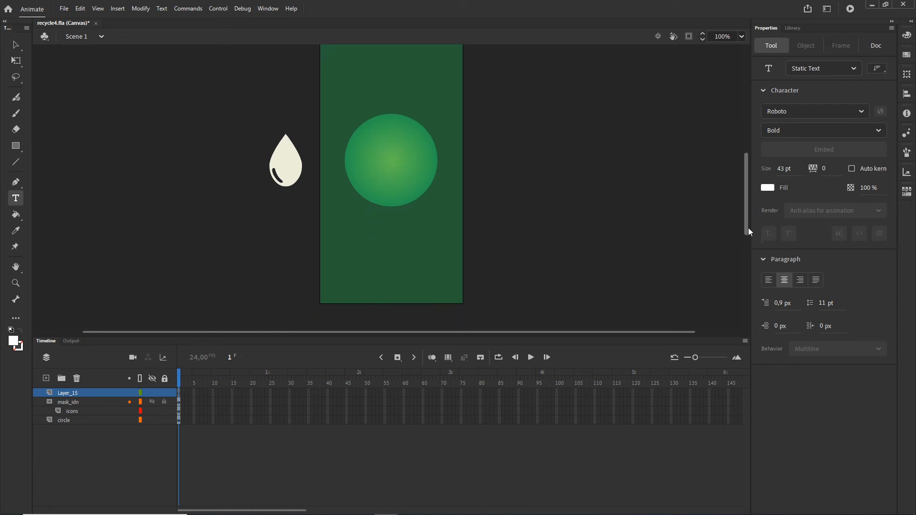
pyautogui.click(387, 253)
pyautogui.write('re')
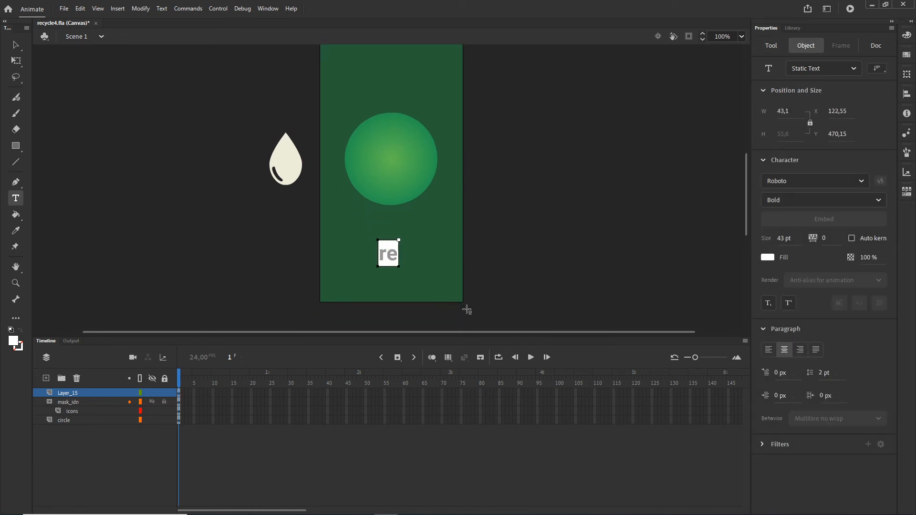
pyautogui.write('cycle')
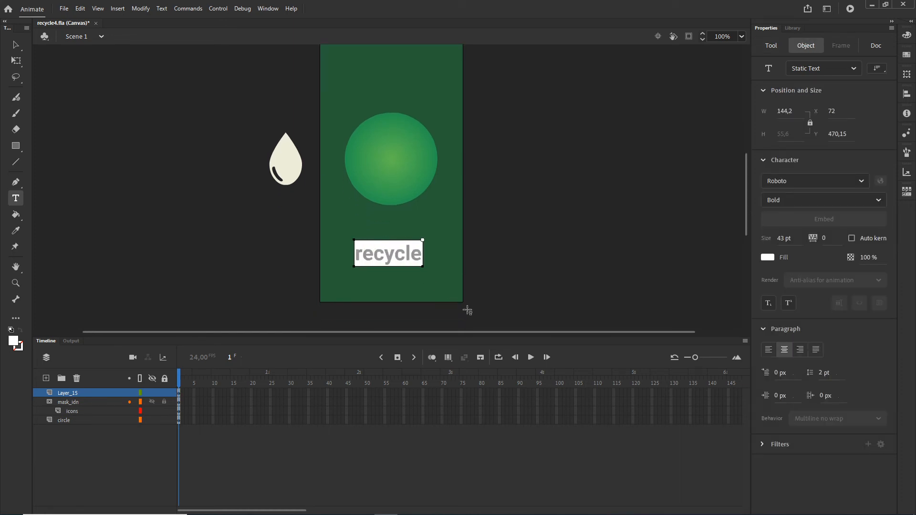
pyautogui.click(15, 45)
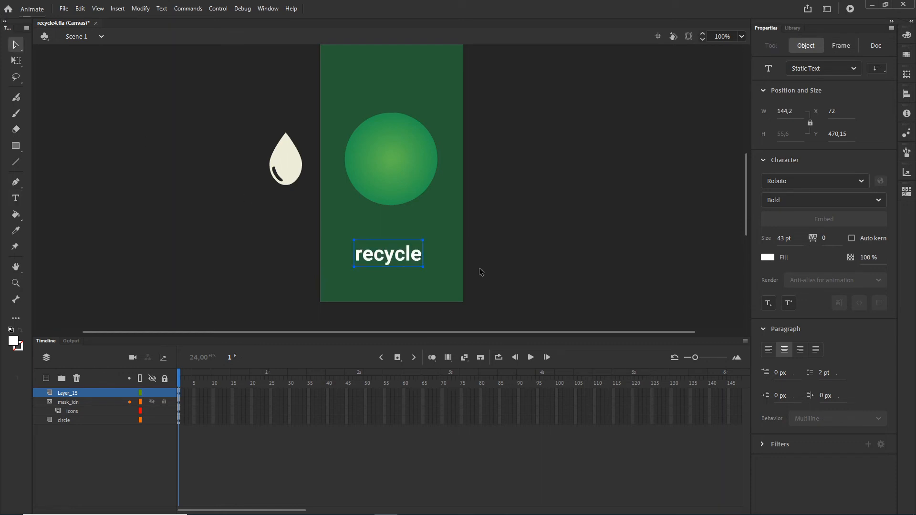
pyautogui.click(511, 268)
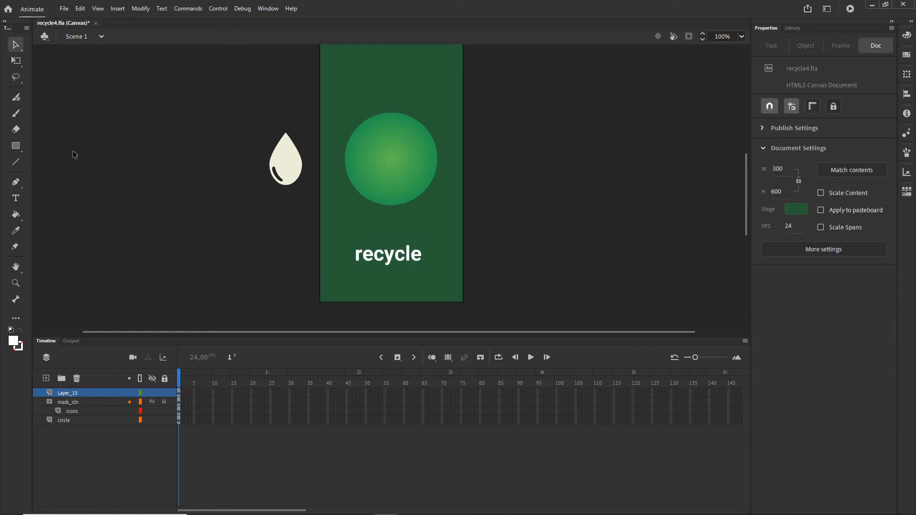
# Draw a strokeless rectangle behind the "recycle" text, filled with a green sampled from the circle
pyautogui.click(18, 148)
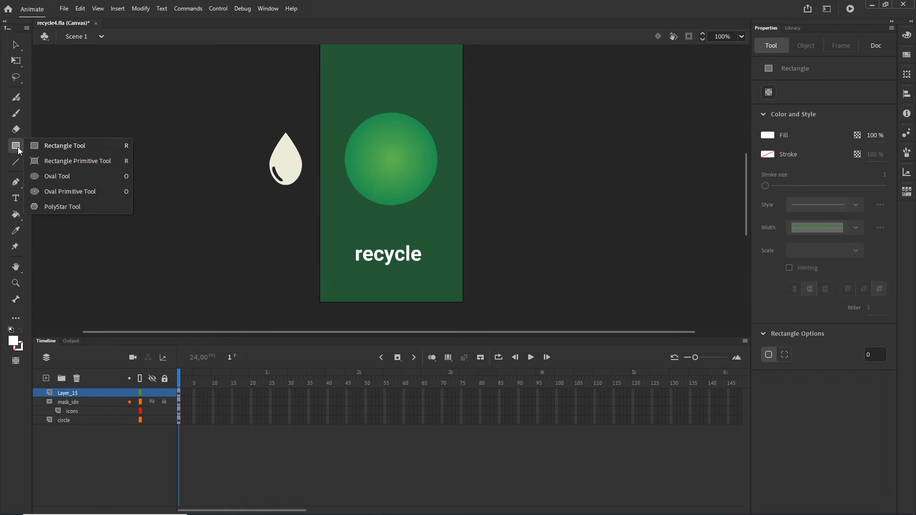
pyautogui.click(52, 149)
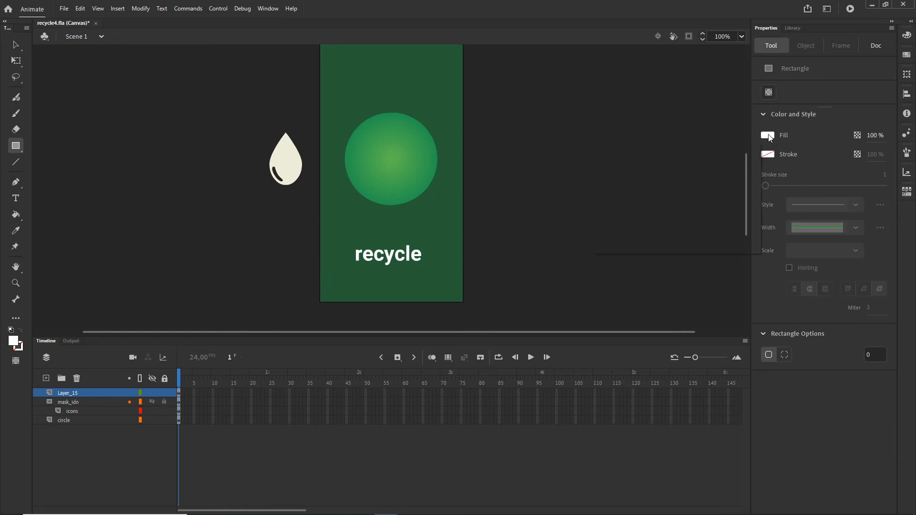
pyautogui.click(415, 159)
pyautogui.moveTo(436, 271); pyautogui.dragTo(347, 242)
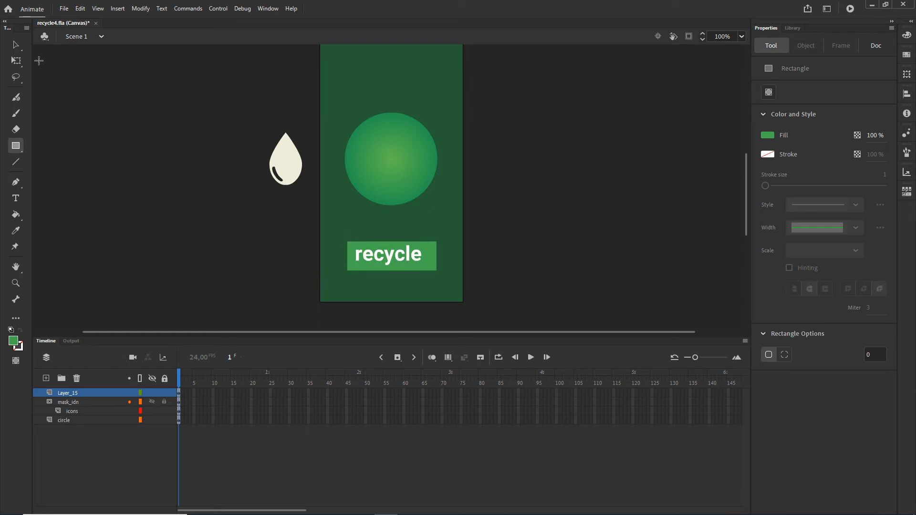
pyautogui.click(16, 44)
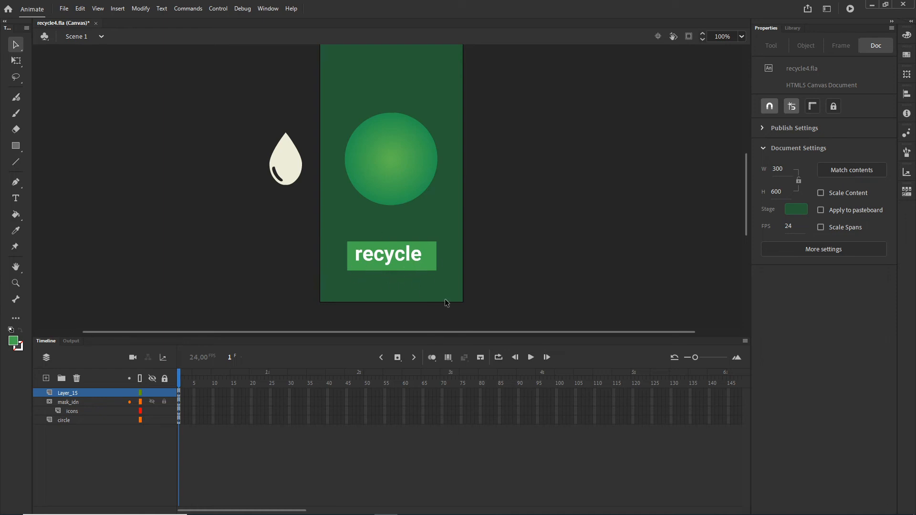
# Preview the banner with its recycle button in the browser and return to the Animate timeline
pyautogui.hotkey('ctrl', 'Return')
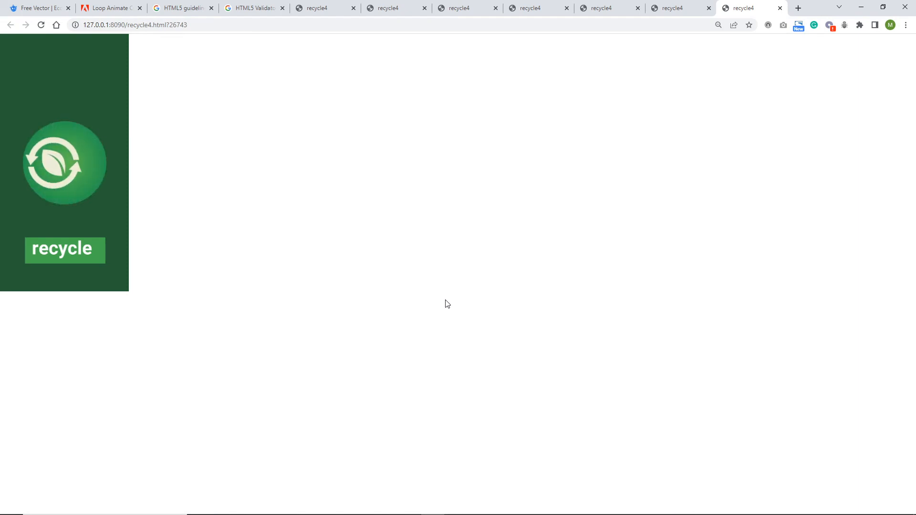
pyautogui.click(386, 505)
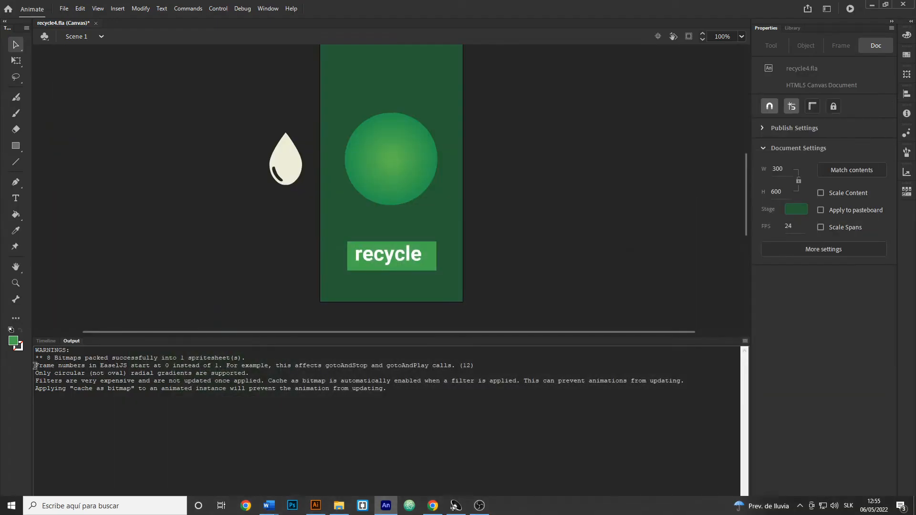
pyautogui.click(50, 343)
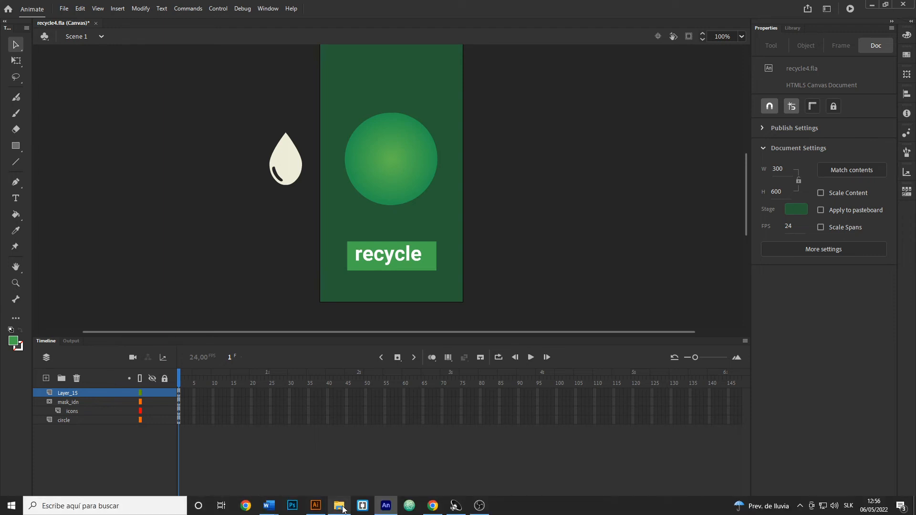
# Switch to File Explorer and open the aniamte folder inside 09 recycle4 > tutorial
pyautogui.click(340, 506)
pyautogui.click(455, 210)
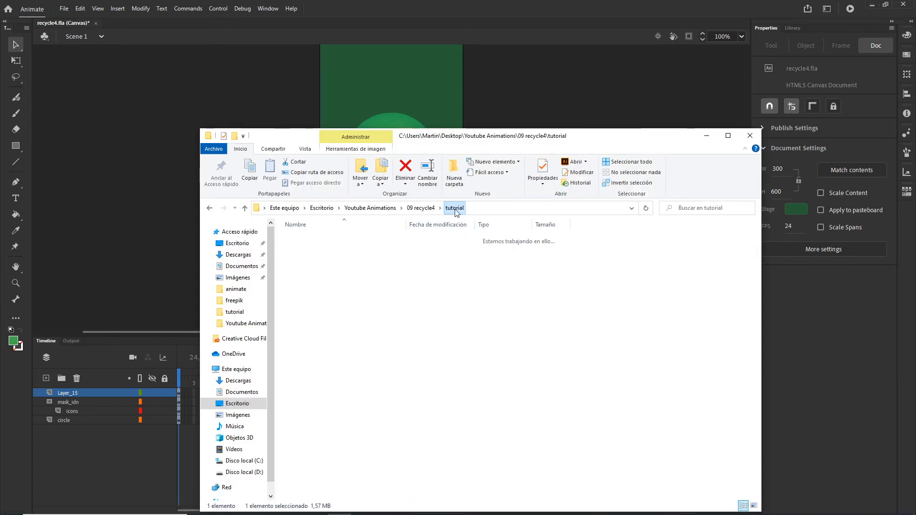
pyautogui.click(432, 344)
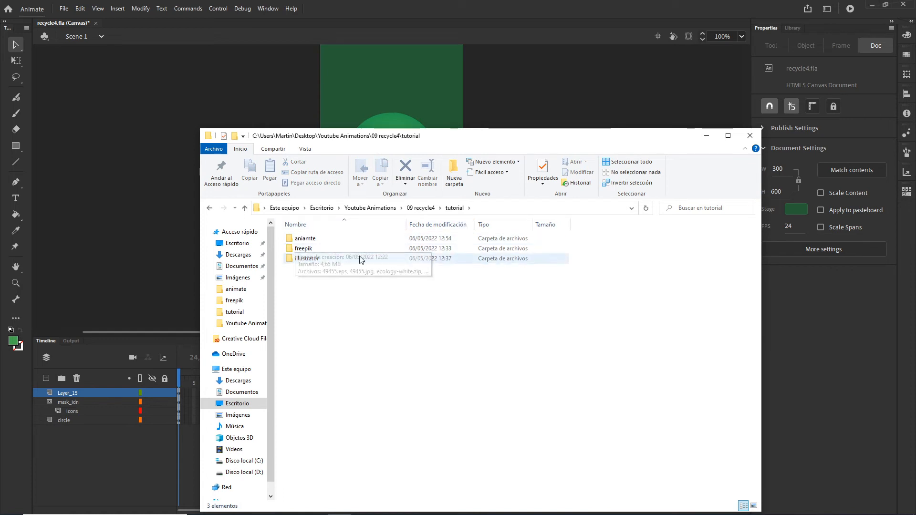
pyautogui.doubleClick(301, 238)
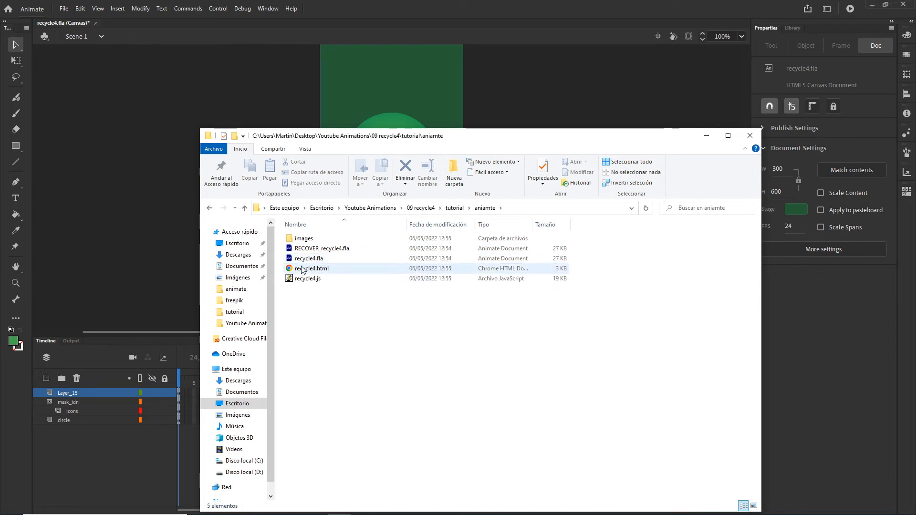
# Delete recycle4.js, recycle4.html and the images folder from the aniamte folder, and return to Animate
pyautogui.click(308, 249)
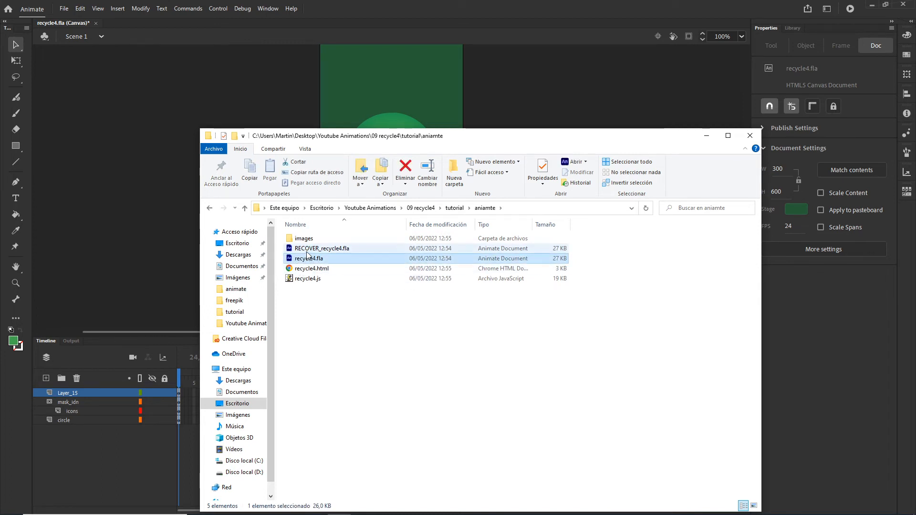
pyautogui.click(306, 279)
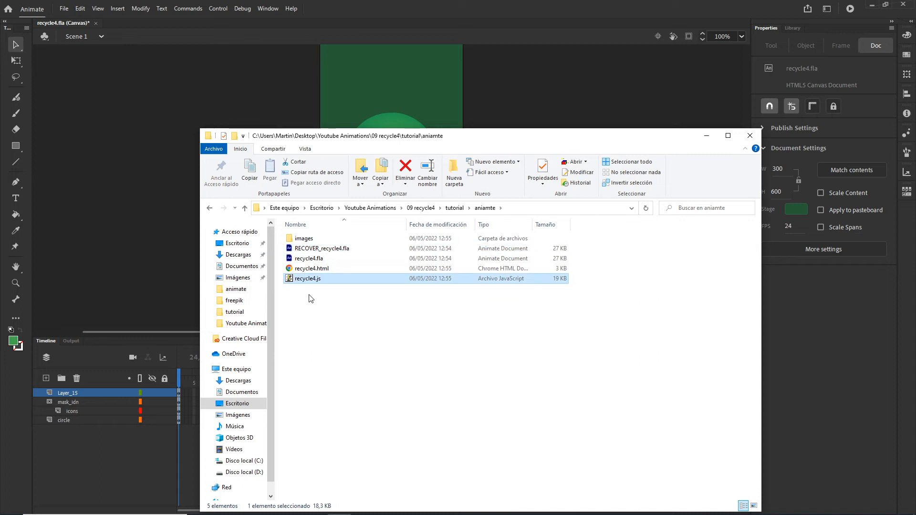
pyautogui.press('Delete')
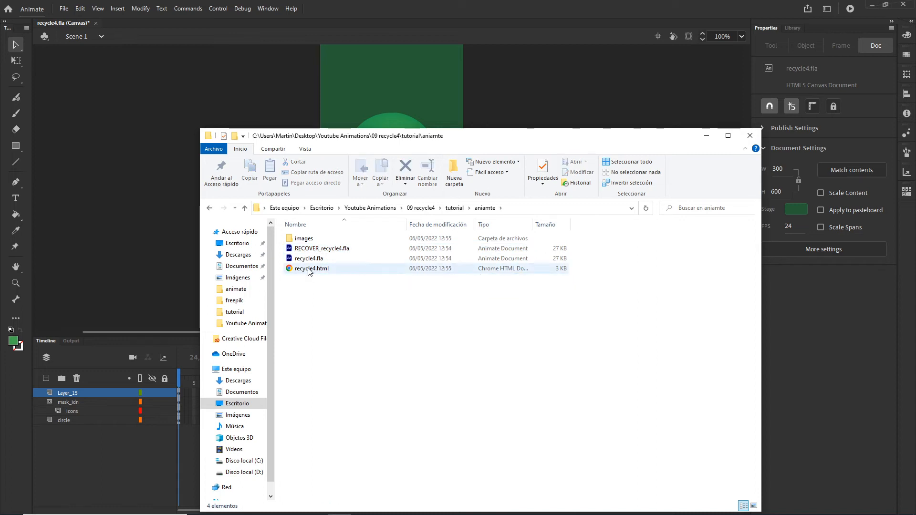
pyautogui.click(310, 270)
pyautogui.press('Delete')
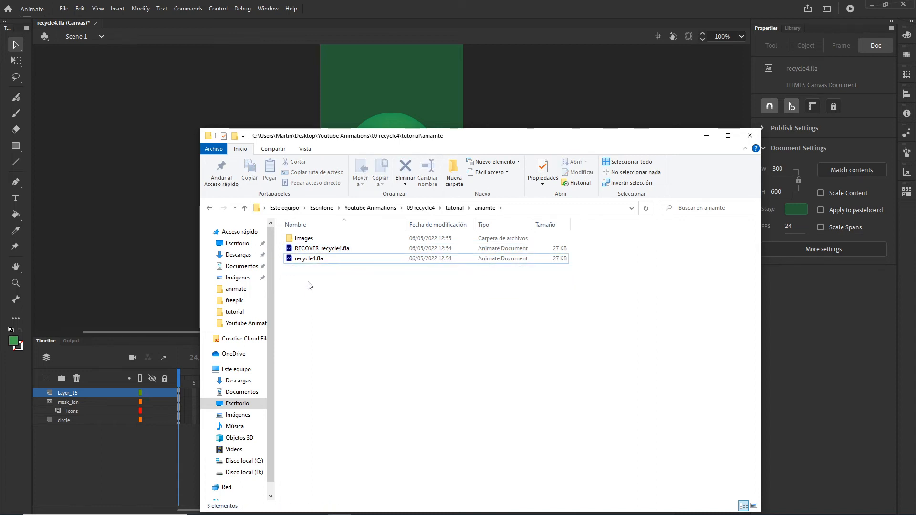
pyautogui.click(306, 239)
pyautogui.press('Delete')
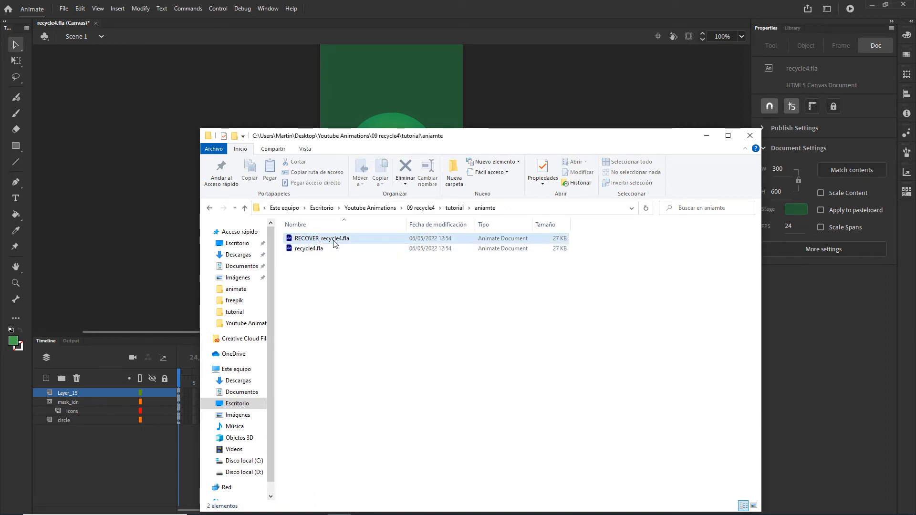
pyautogui.click(708, 139)
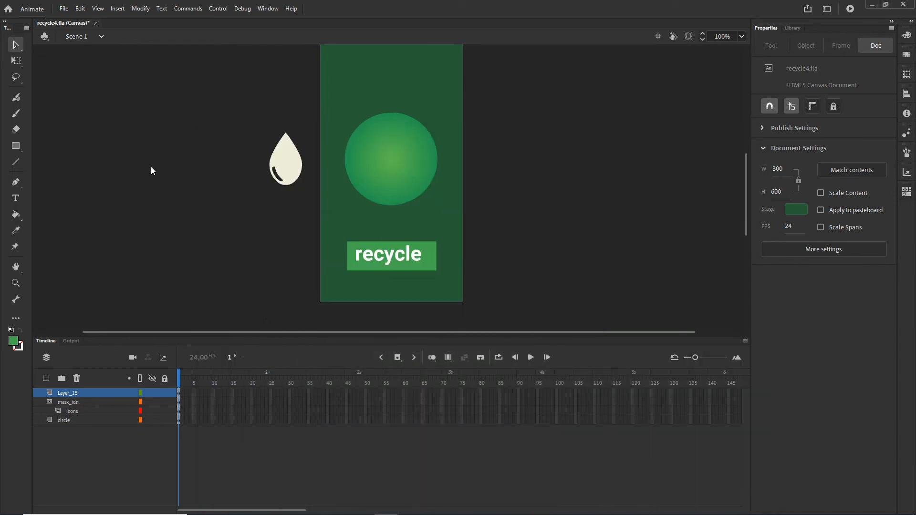
# In the Publish Settings, browse the output destination to the 09 recycle4 > tutorial > aniamte folder
pyautogui.click(64, 8)
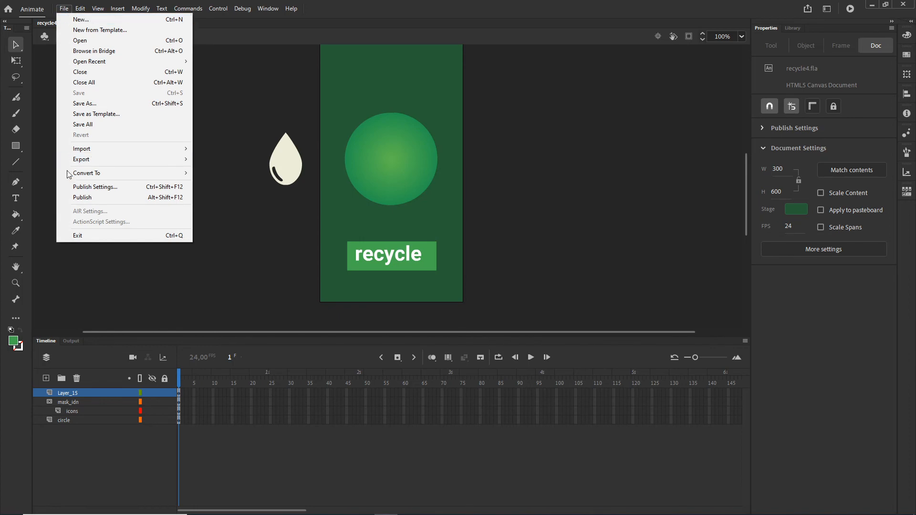
pyautogui.click(88, 188)
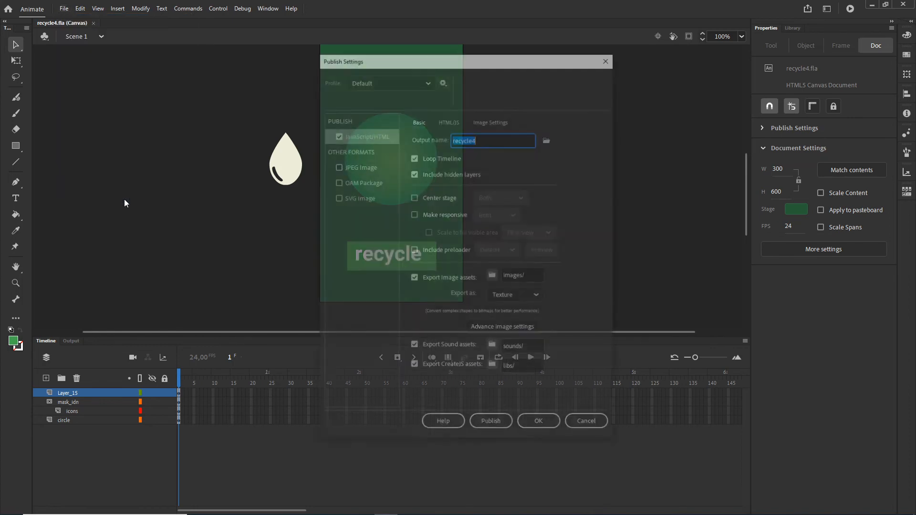
pyautogui.click(548, 138)
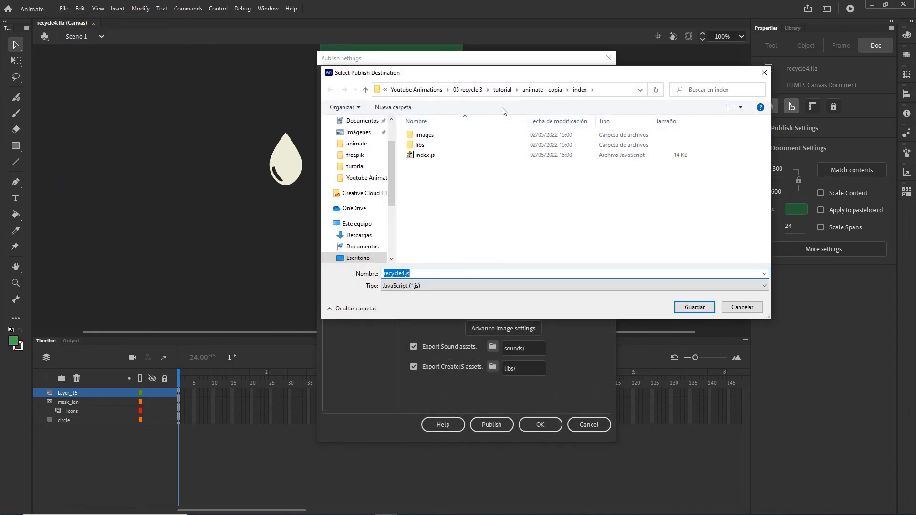
pyautogui.click(416, 90)
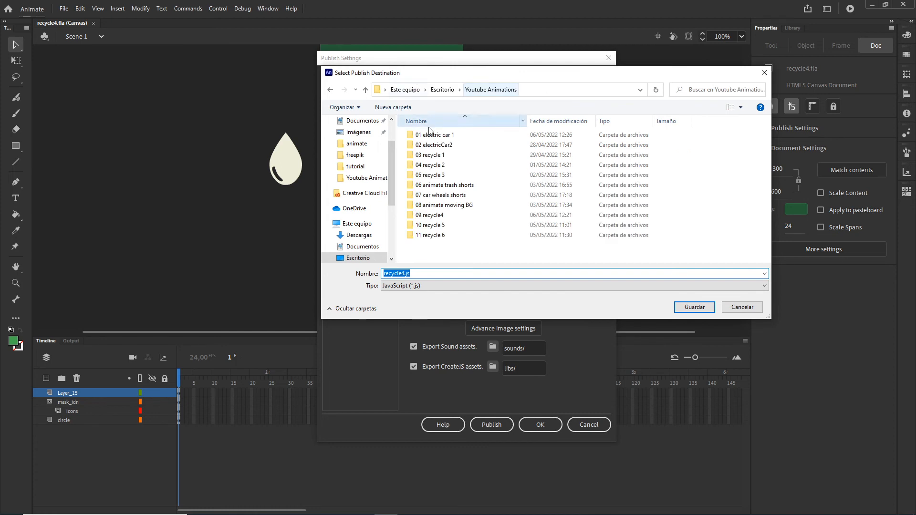
pyautogui.doubleClick(437, 216)
pyautogui.click(429, 155)
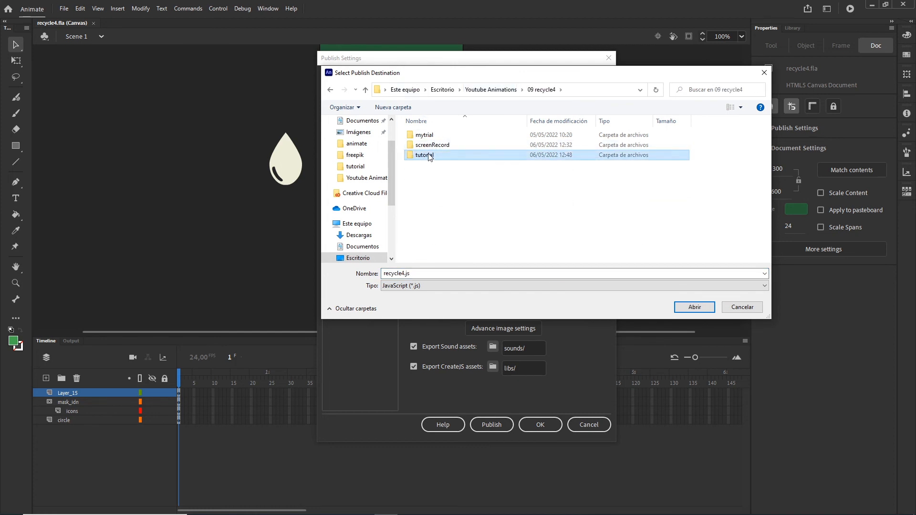
pyautogui.doubleClick(429, 155)
pyautogui.doubleClick(423, 134)
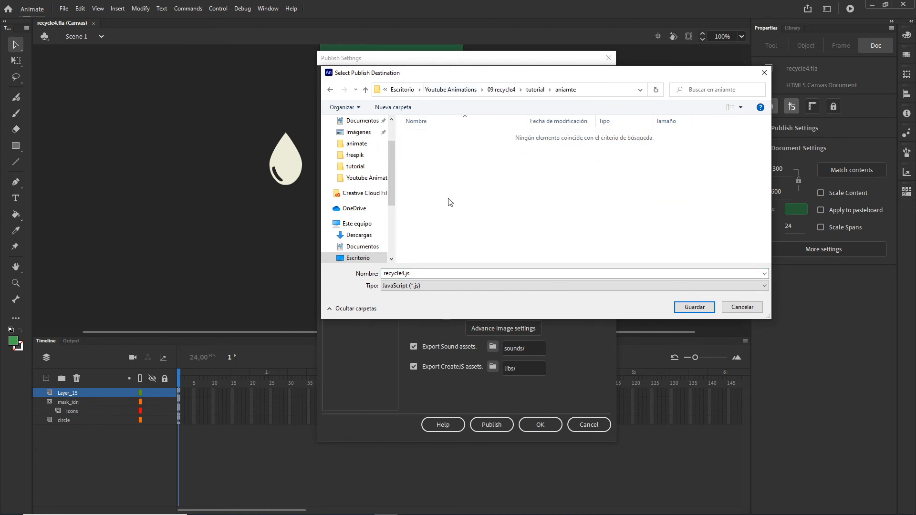
# Create a new folder named index in the aniamte publish destination
pyautogui.rightClick(458, 194)
pyautogui.moveTo(545, 318)
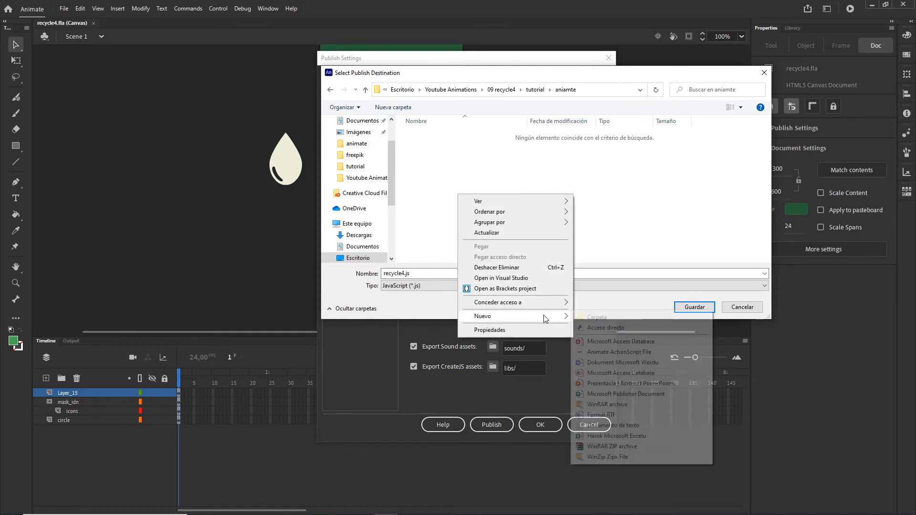
pyautogui.click(598, 317)
pyautogui.write('in')
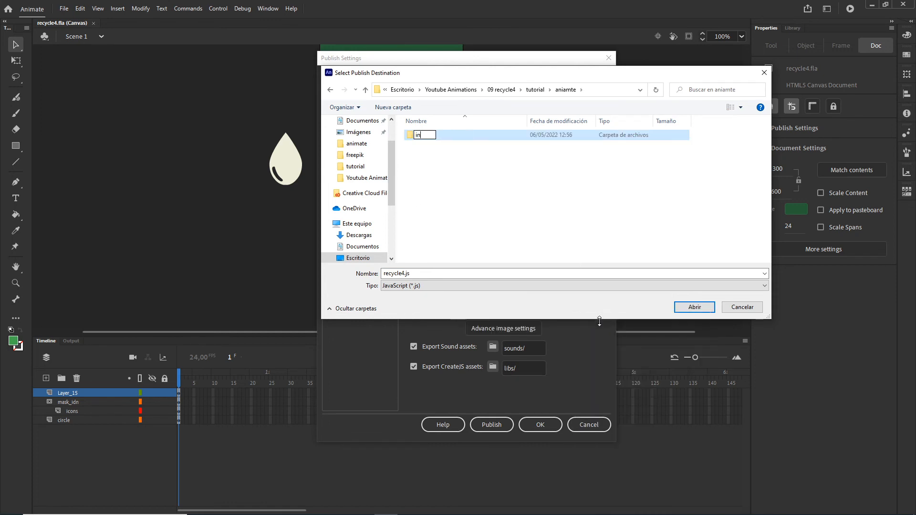
pyautogui.write('dex')
pyautogui.click(475, 236)
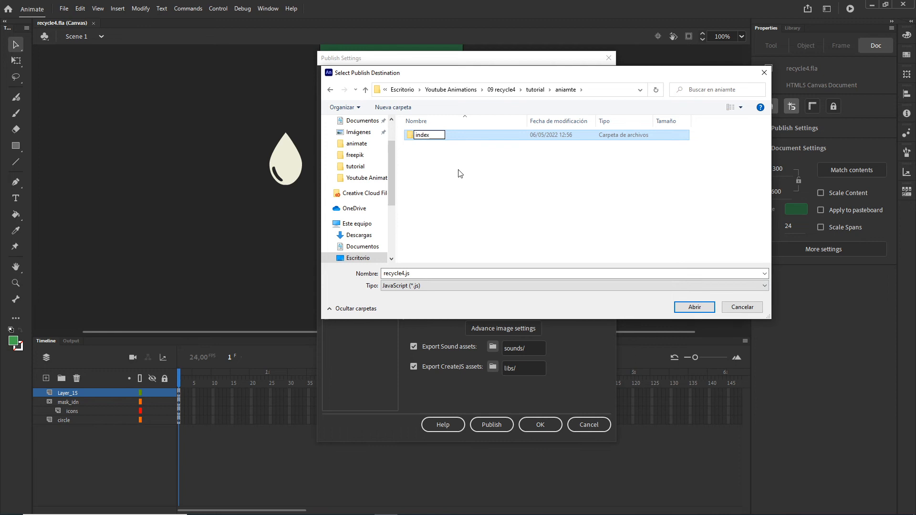
# Set the publish output to a file named index inside the index folder, and publish the banner
pyautogui.doubleClick(428, 137)
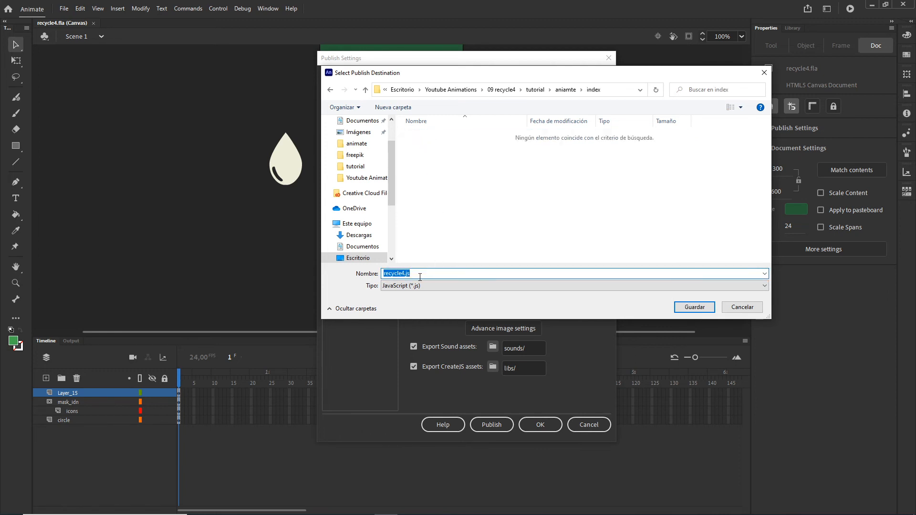
pyautogui.write('index')
pyautogui.click(697, 307)
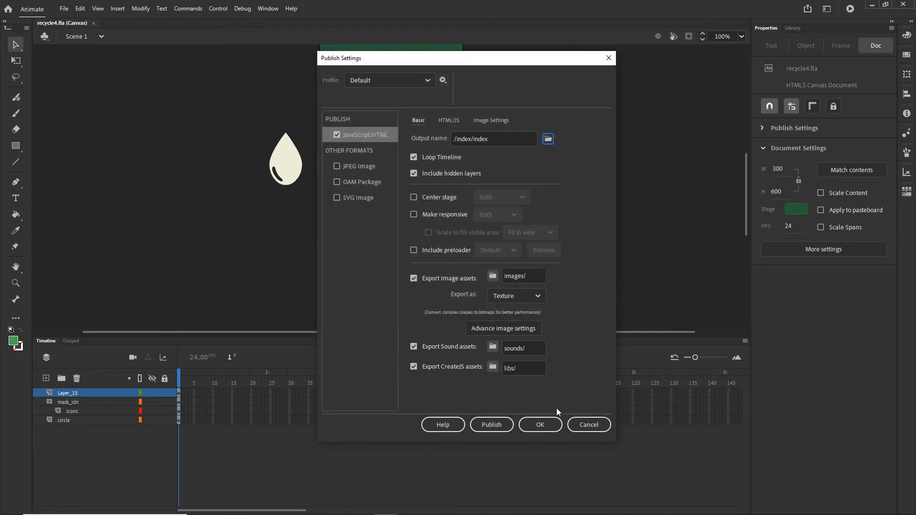
pyautogui.click(544, 428)
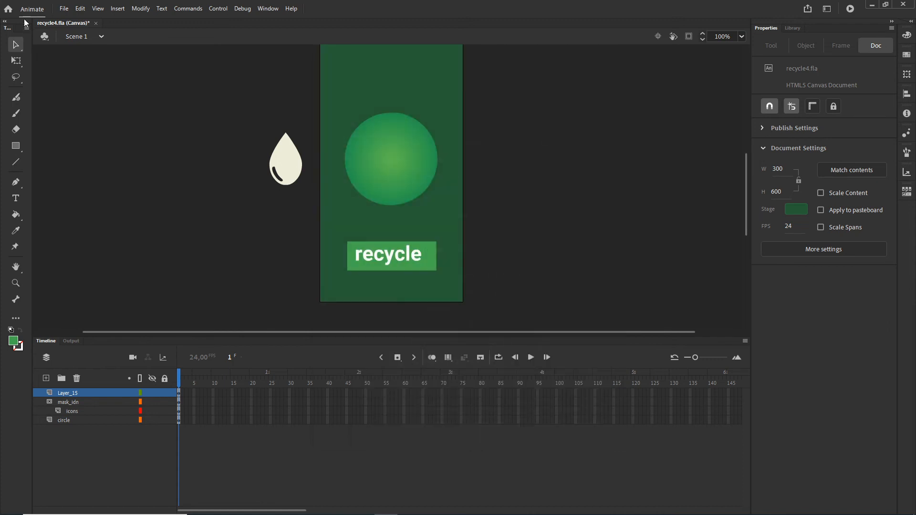
pyautogui.click(64, 9)
pyautogui.click(82, 197)
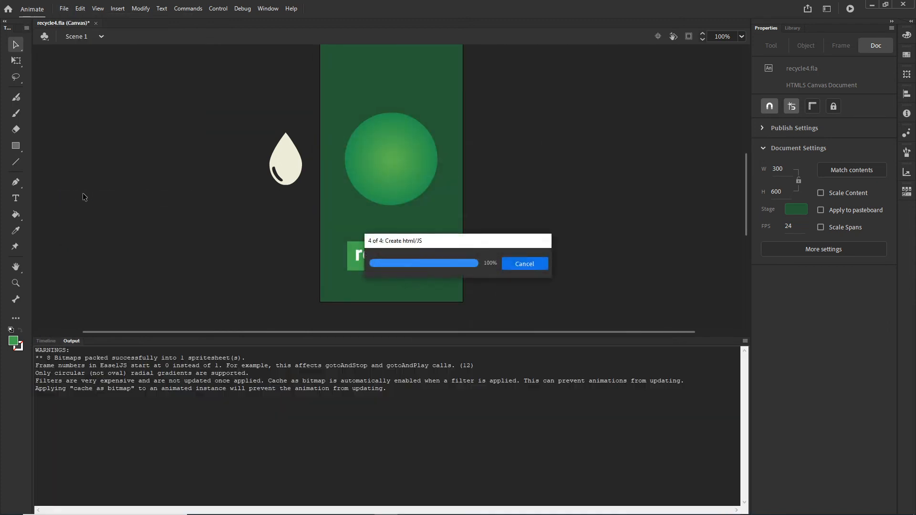
# Examine the published files in the index folder and its images subfolder in File Explorer, and return to Animate
pyautogui.click(337, 506)
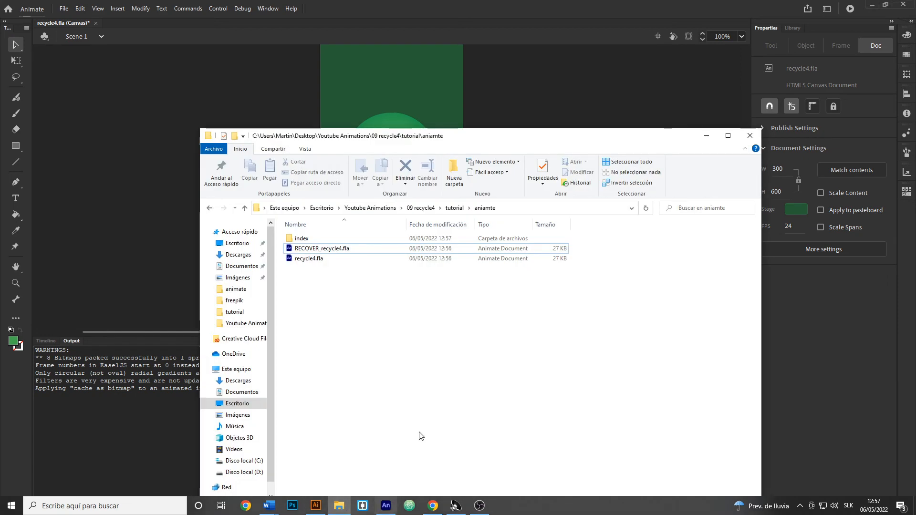
pyautogui.doubleClick(301, 239)
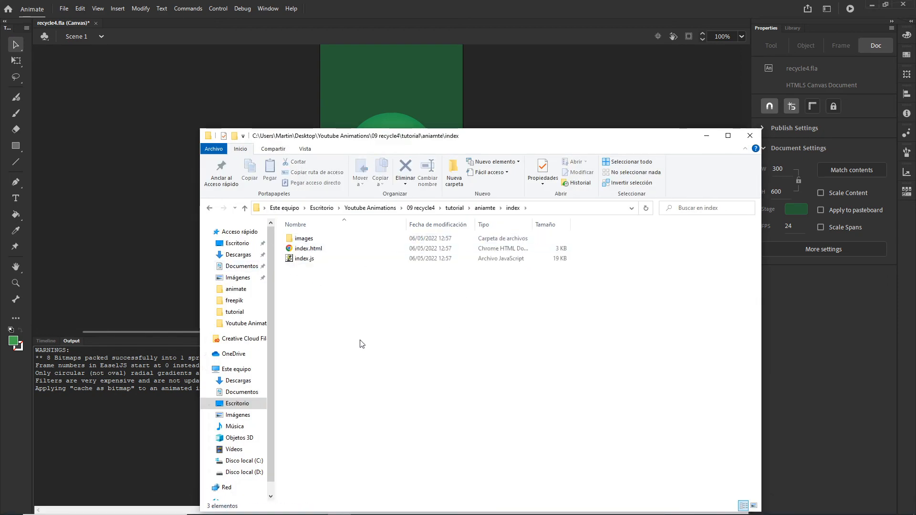
pyautogui.doubleClick(307, 239)
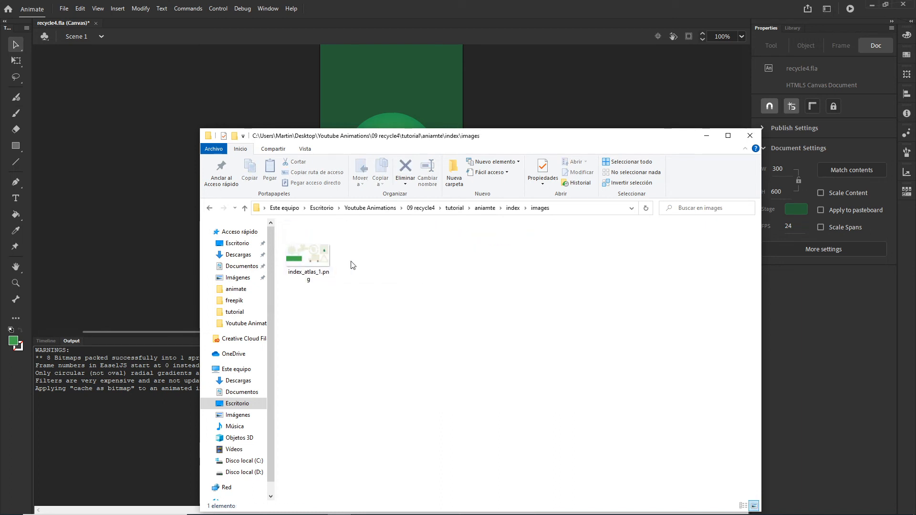
pyautogui.click(210, 208)
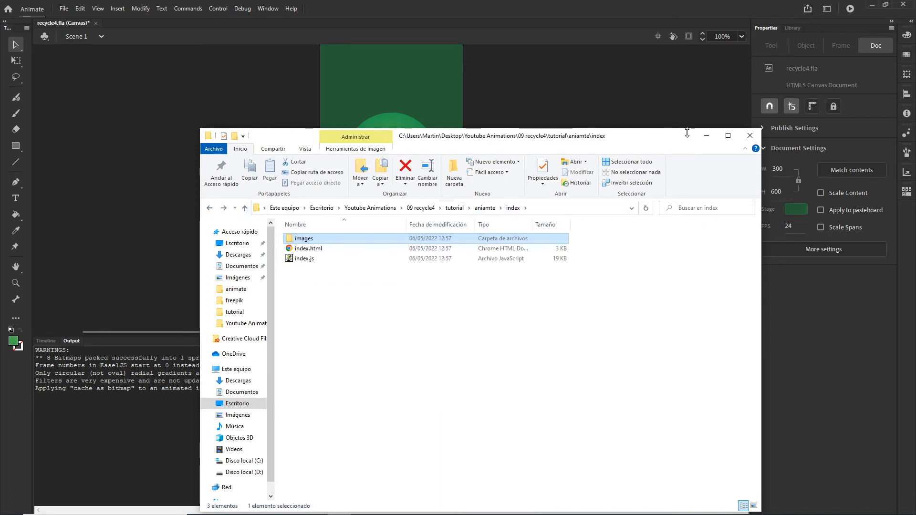
pyautogui.click(707, 135)
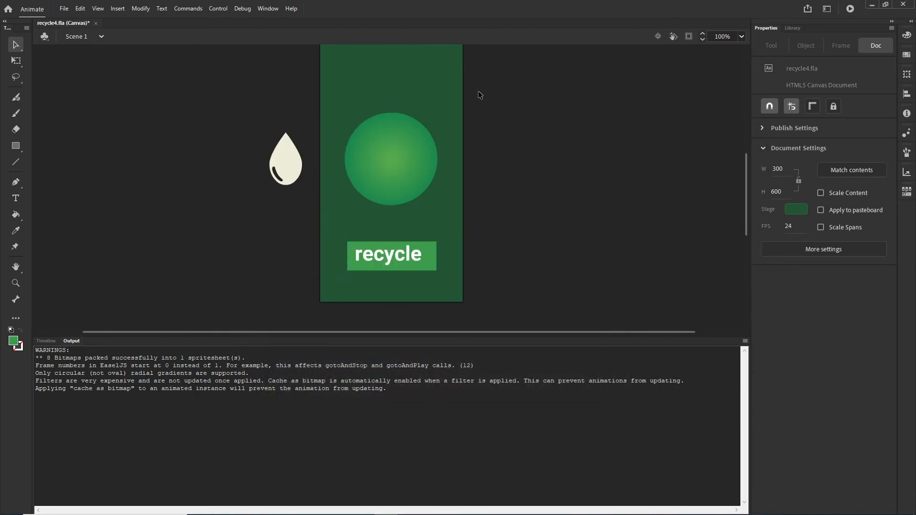
pyautogui.click(66, 10)
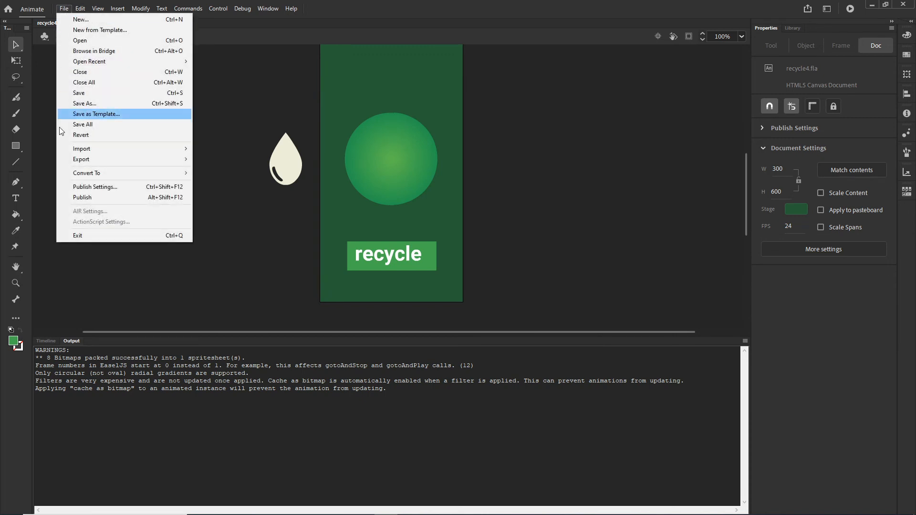
pyautogui.click(97, 187)
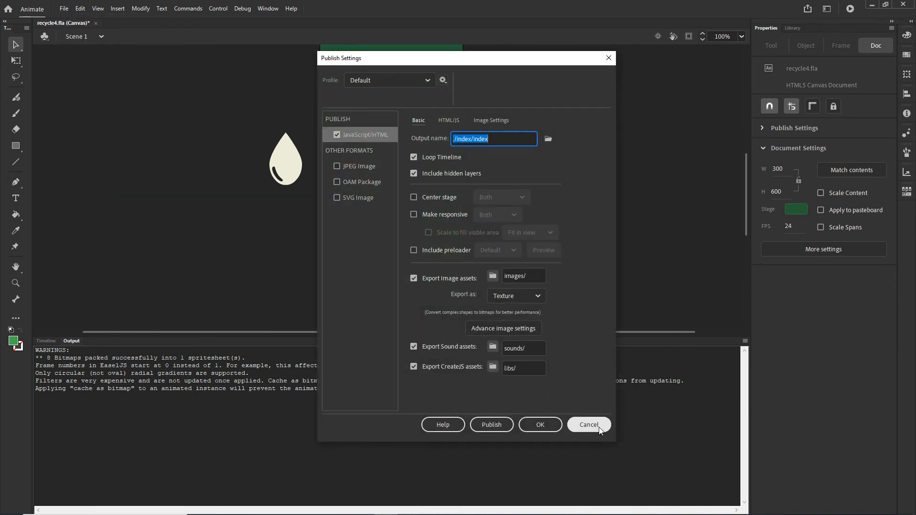
pyautogui.click(578, 424)
# In the Publish Settings, review the image export formats, keep Texture, and turn off Hosted Libraries in the HTML/JS options
pyautogui.click(70, 9)
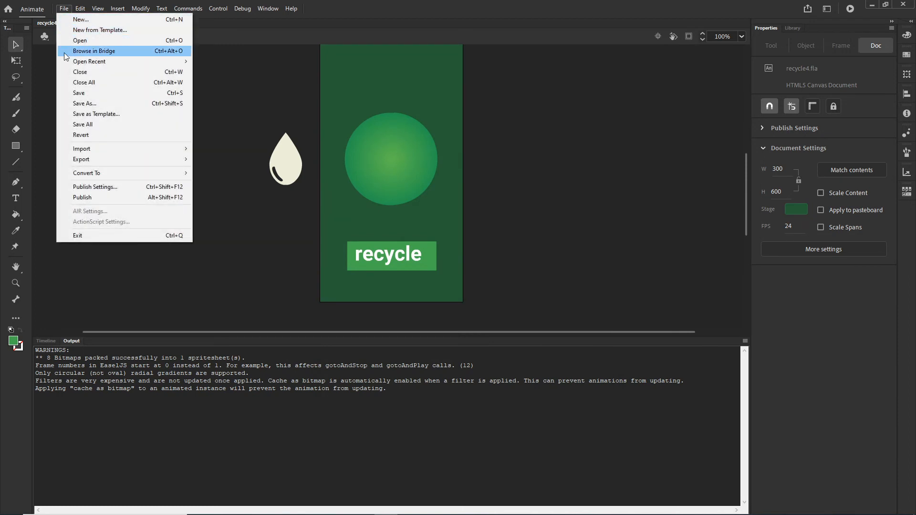
pyautogui.click(107, 187)
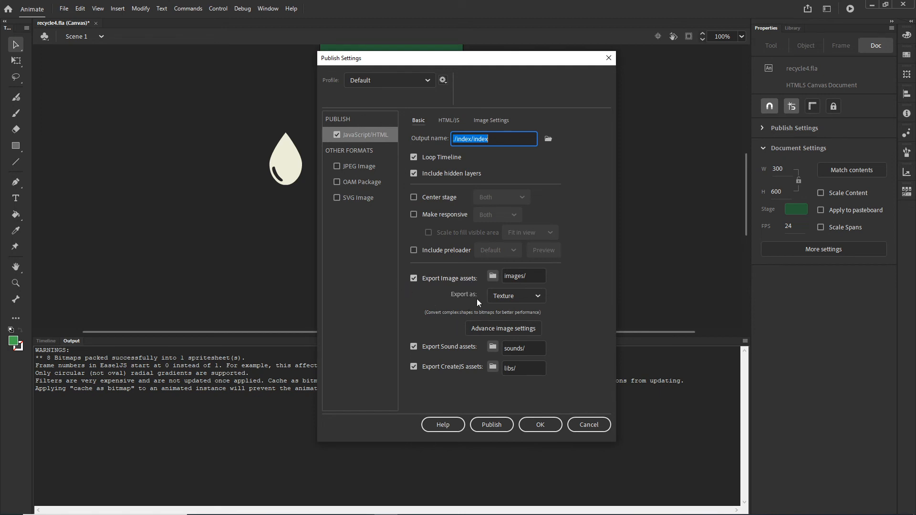
pyautogui.click(536, 297)
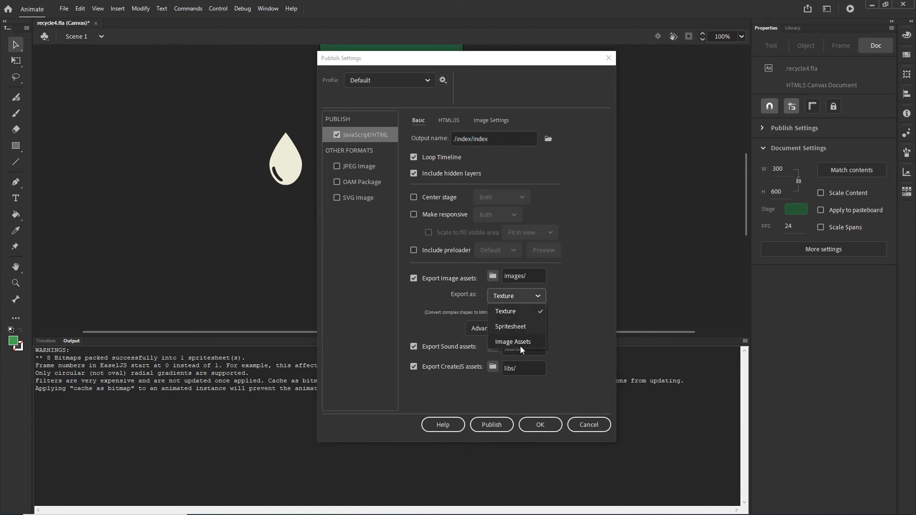
pyautogui.click(563, 303)
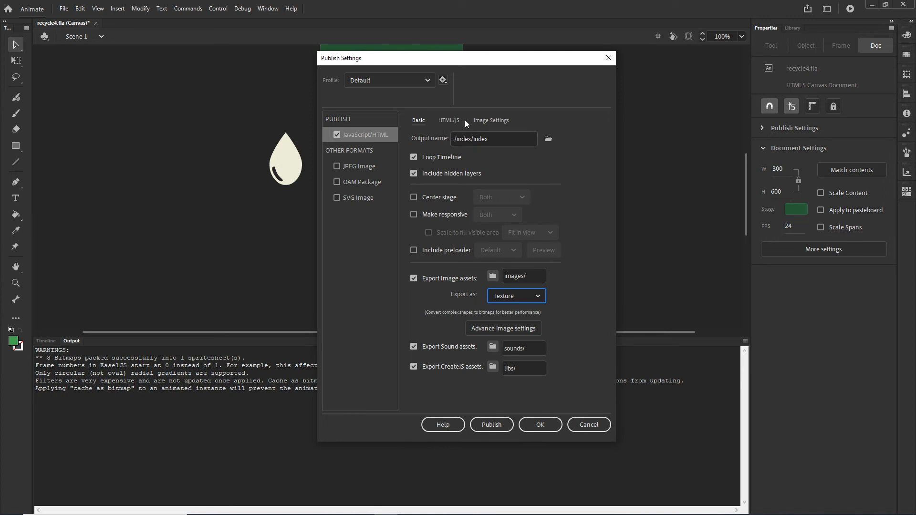
pyautogui.click(447, 120)
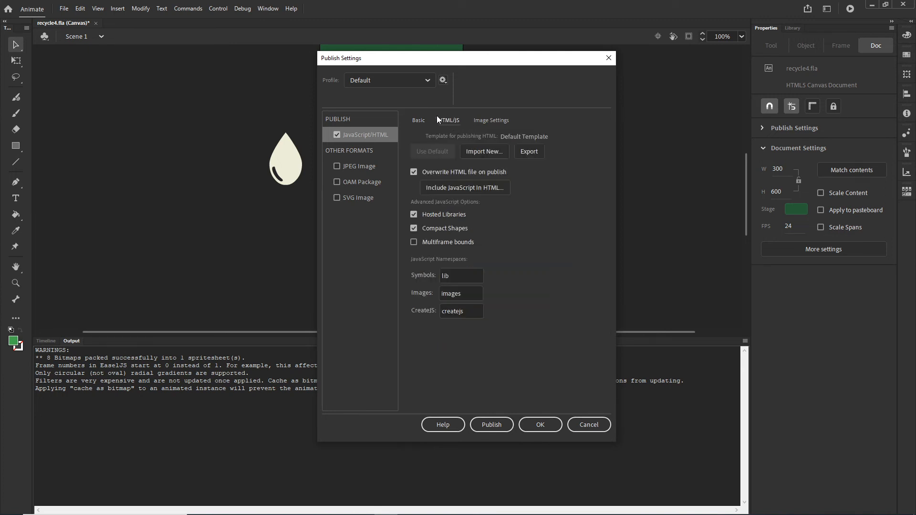
pyautogui.click(414, 216)
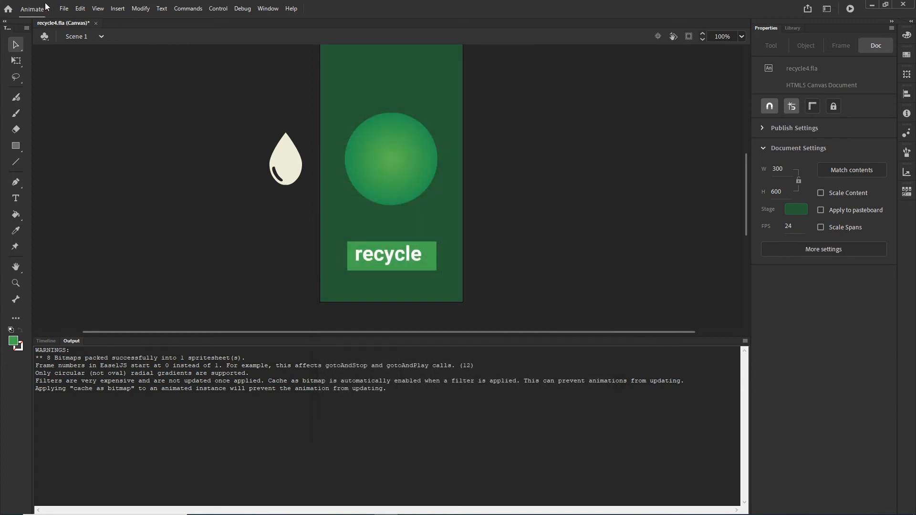
# Publish the banner again and check the regenerated files in the index folder in File Explorer
pyautogui.click(63, 8)
pyautogui.click(86, 197)
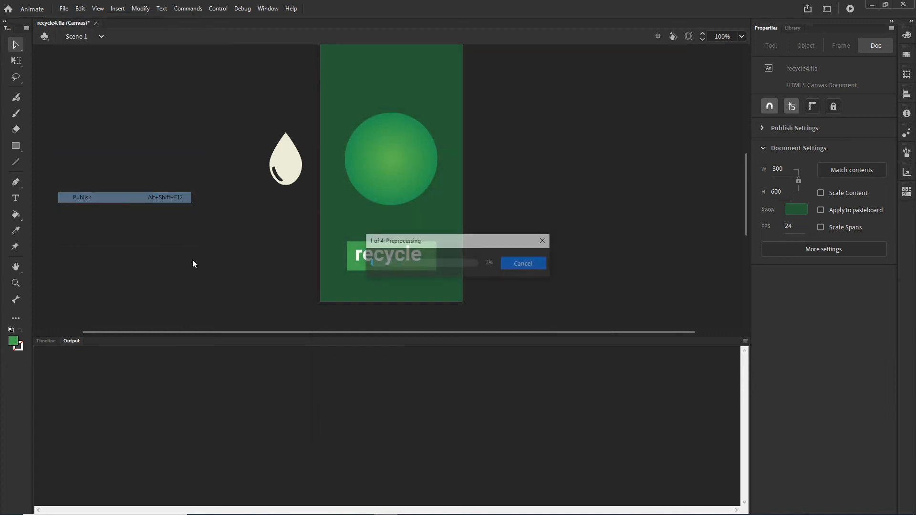
pyautogui.click(338, 507)
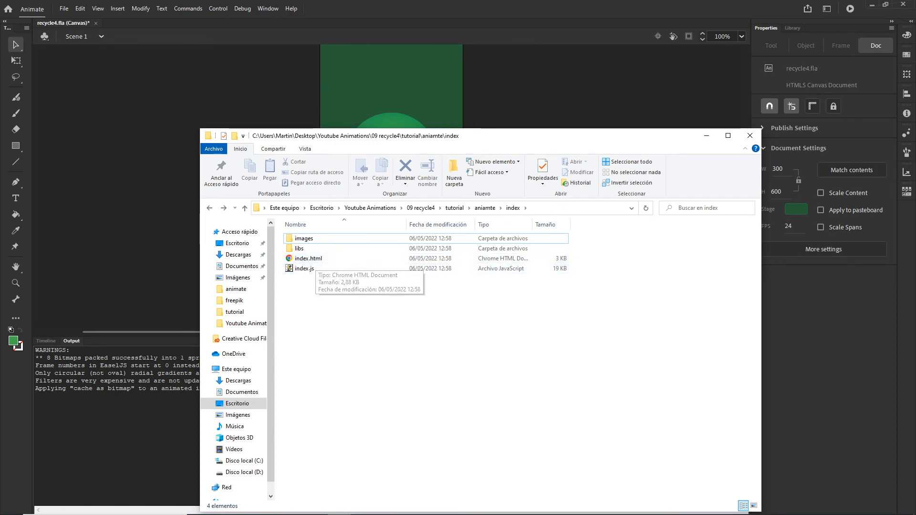
# Switch to Chrome and copy the example ad.size meta tag from the Define dimensions section of the Ad Manager HTML5 guidelines
pyautogui.click(434, 508)
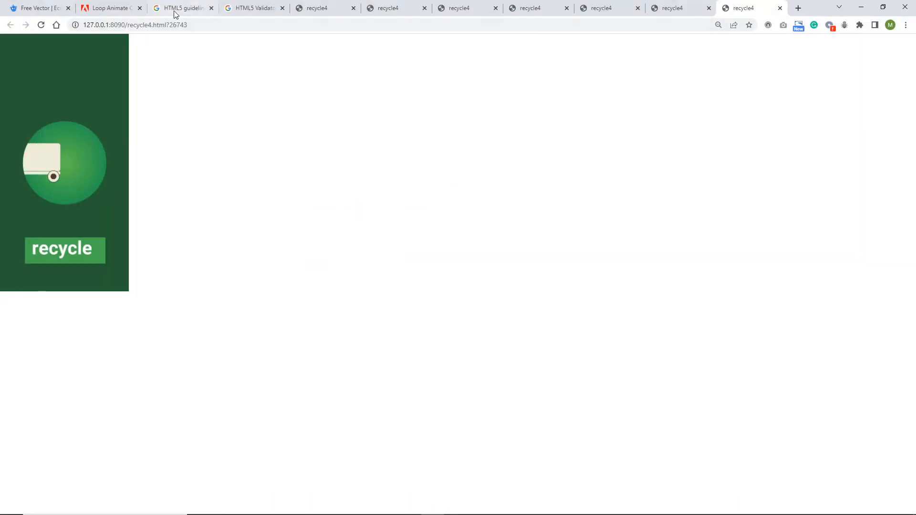
pyautogui.click(183, 10)
pyautogui.scroll(-5, 350, 245)
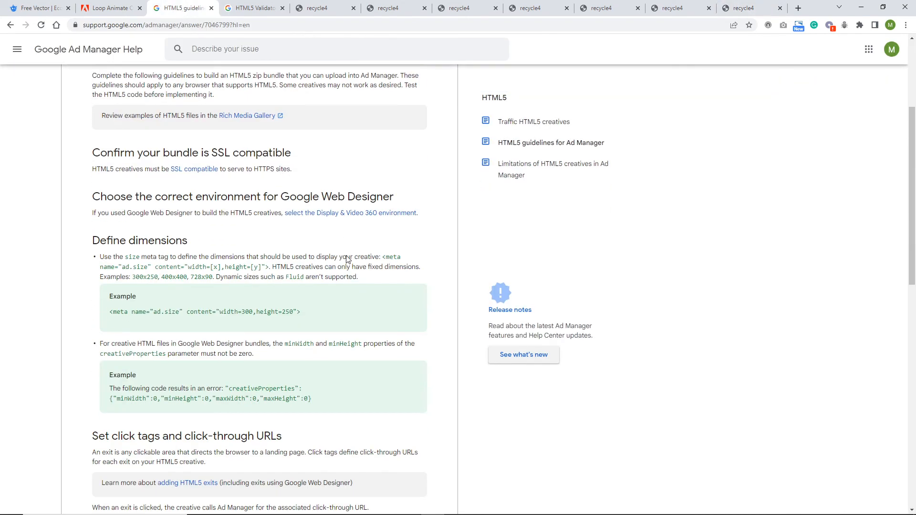
pyautogui.scroll(5, 347, 255)
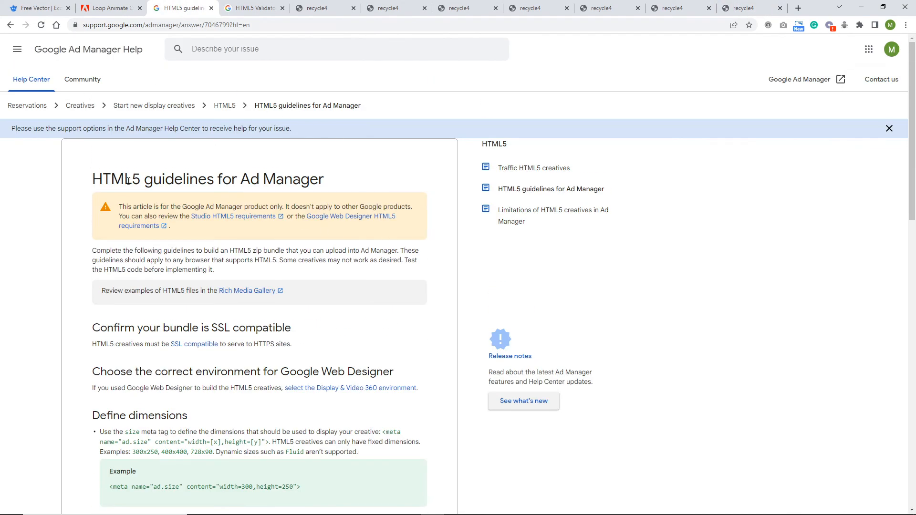
pyautogui.scroll(-4, 192, 186)
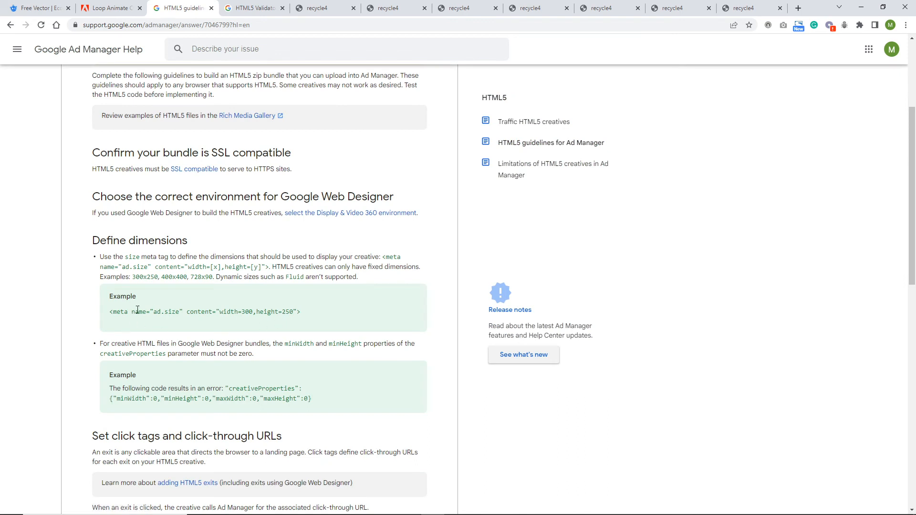
pyautogui.moveTo(306, 314); pyautogui.dragTo(110, 319)
pyautogui.hotkey('ctrl', 'c')
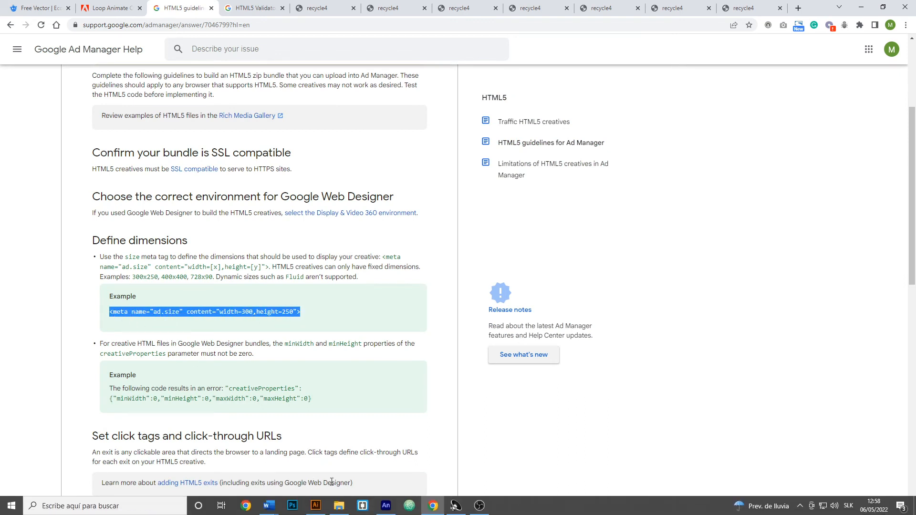
# From the index folder in File Explorer, open index.html in Brackets
pyautogui.click(339, 510)
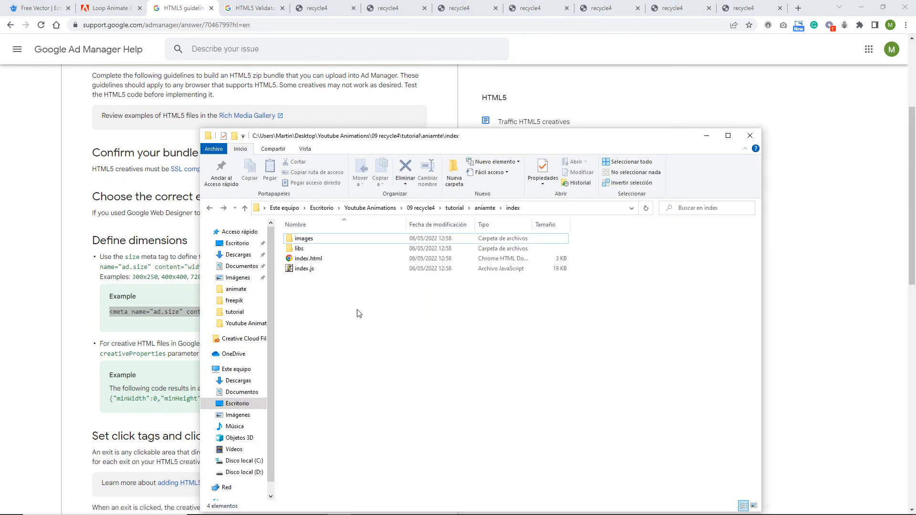
pyautogui.rightClick(301, 261)
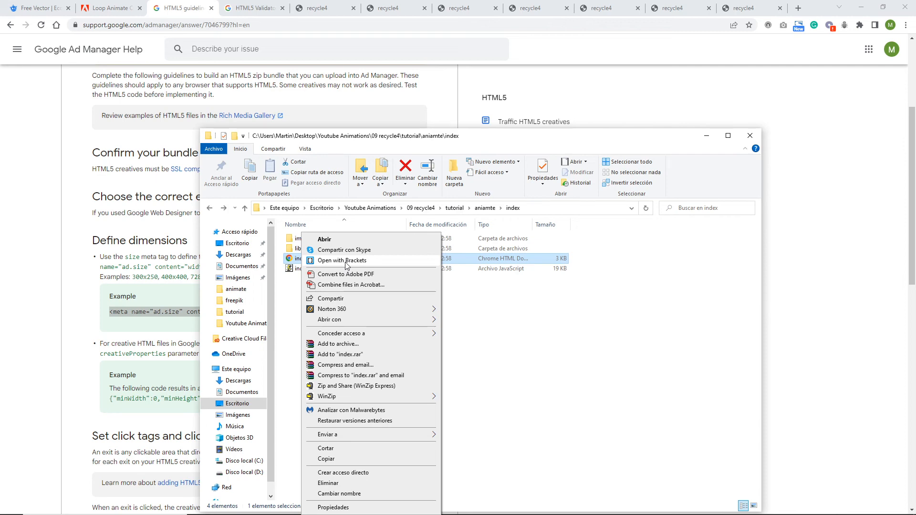
pyautogui.click(346, 266)
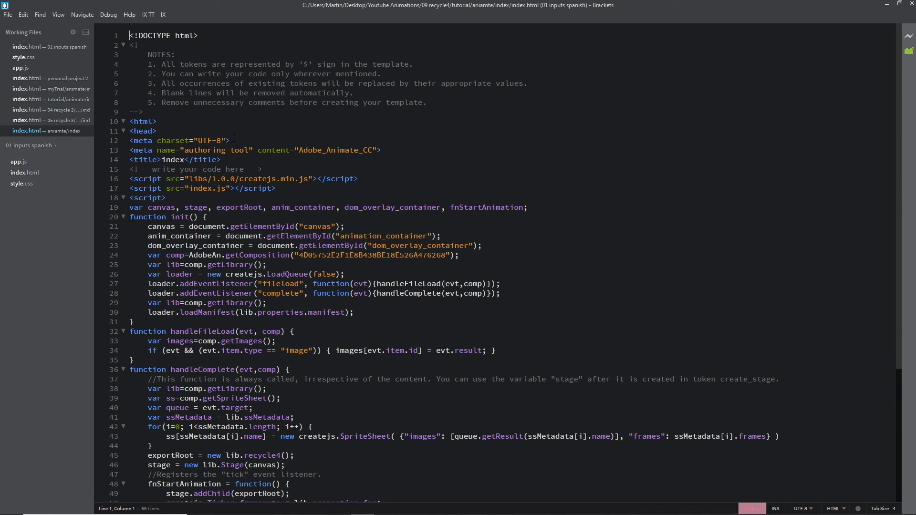
# Paste the copied ad.size meta tag on a new line below the authoring-tool meta tag in the head
pyautogui.moveTo(231, 140); pyautogui.dragTo(128, 140)
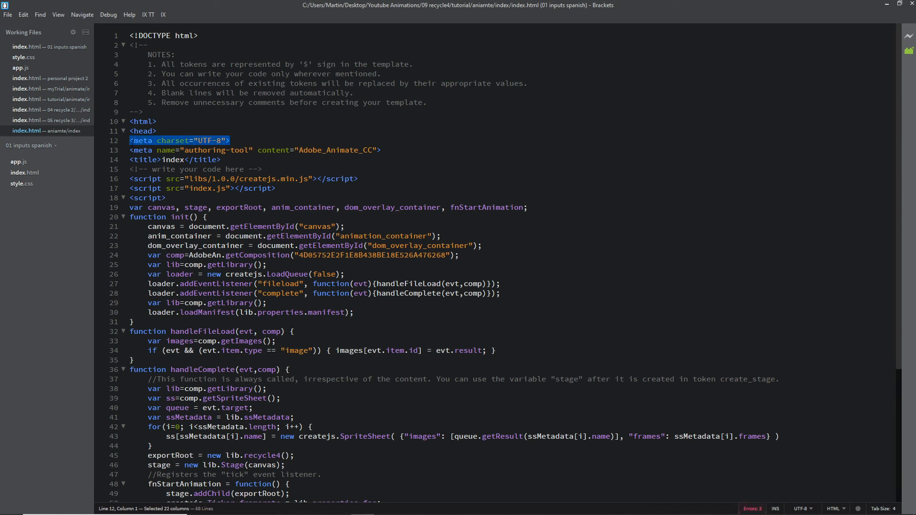
pyautogui.moveTo(389, 150); pyautogui.dragTo(128, 155)
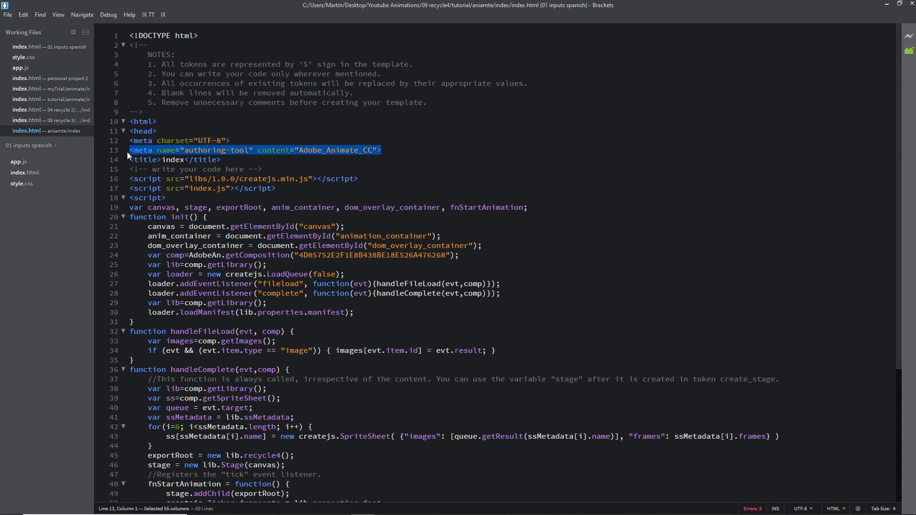
pyautogui.click(390, 149)
pyautogui.press('Return')
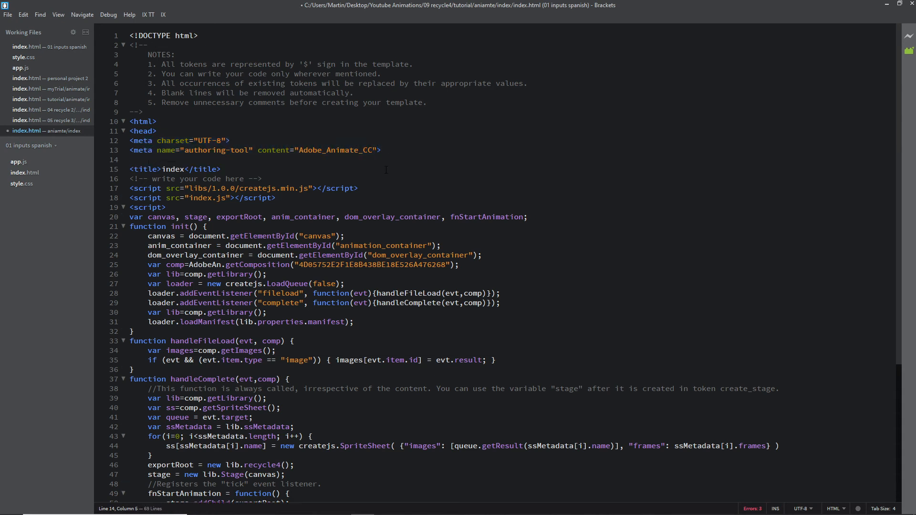
pyautogui.hotkey('ctrl', 'v')
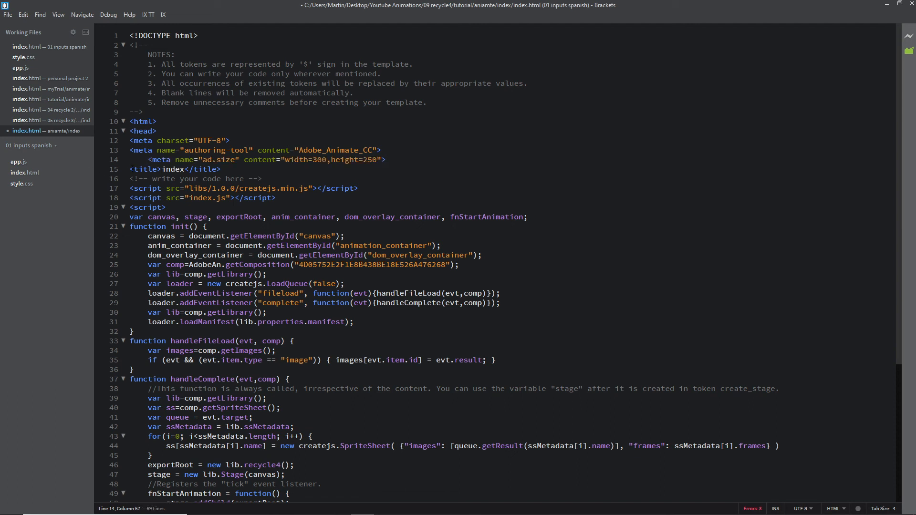
# Try to align the pasted ad.size meta tag with the other meta lines by adjusting its leading spaces
pyautogui.hotkey('shift', 'Home')
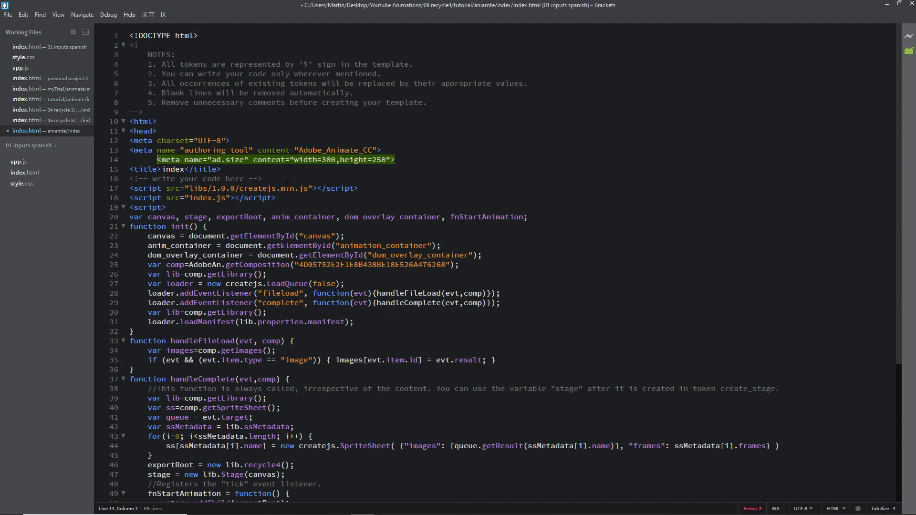
pyautogui.moveTo(170, 160); pyautogui.dragTo(130, 158)
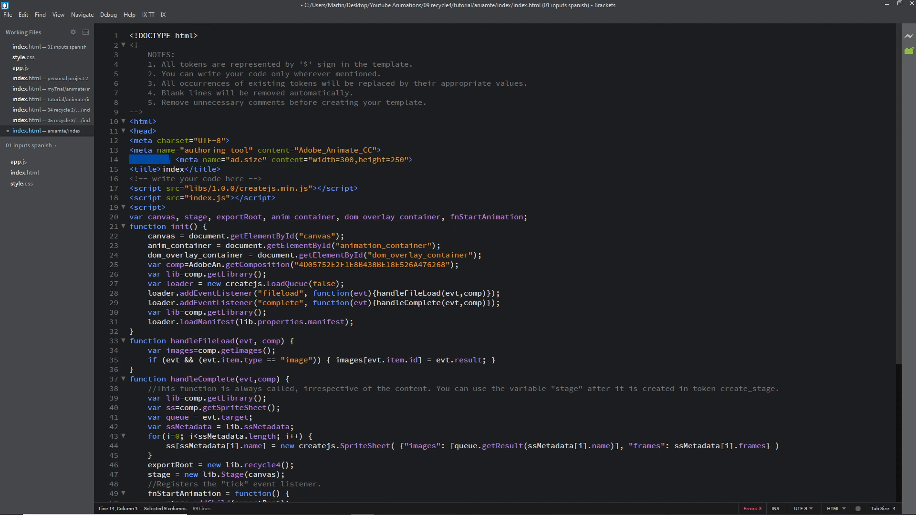
pyautogui.click(175, 160)
pyautogui.press('BackSpace')
pyautogui.press('BackSpace')
pyautogui.press('BackSpace')
pyautogui.press('BackSpace')
pyautogui.press('BackSpace')
pyautogui.press('BackSpace')
pyautogui.press('BackSpace')
pyautogui.press('BackSpace')
pyautogui.press('BackSpace')
pyautogui.press('BackSpace')
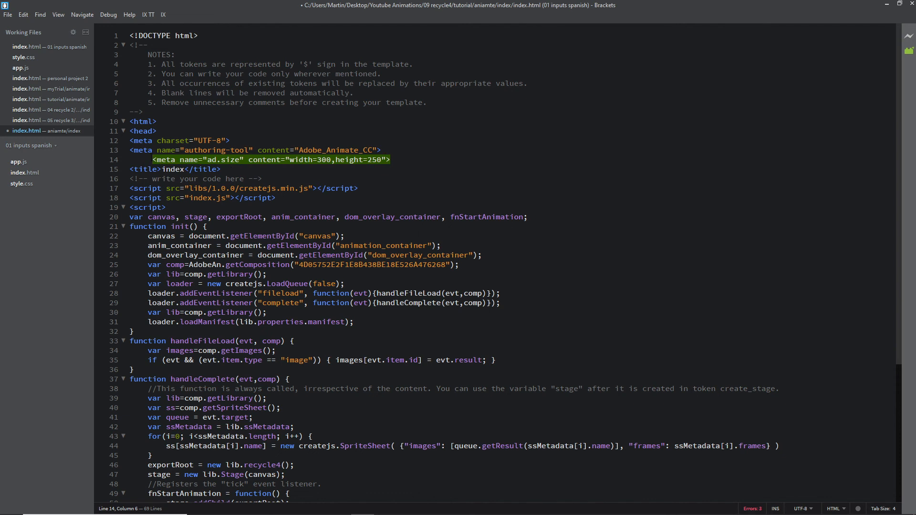
pyautogui.click(298, 175)
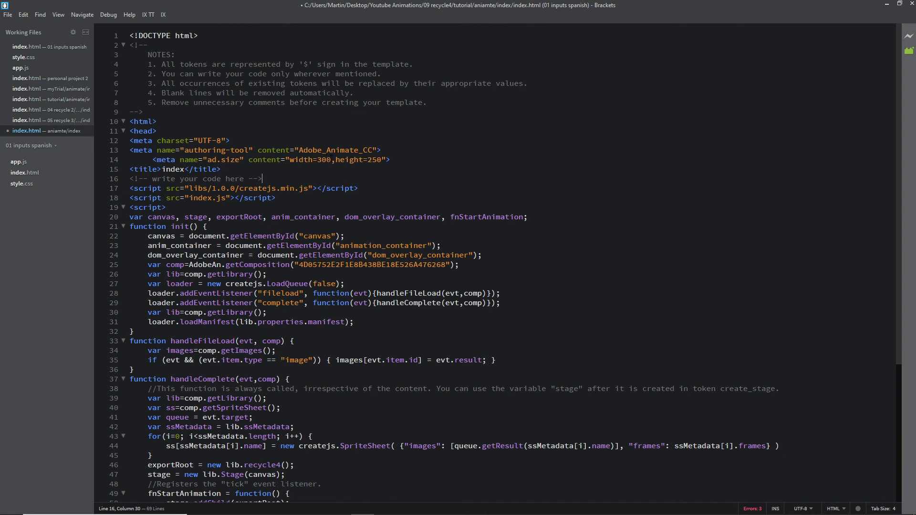
# Set the height in the ad.size meta tag to 600 and save index.html
pyautogui.moveTo(330, 159); pyautogui.dragTo(324, 160)
pyautogui.click(378, 160)
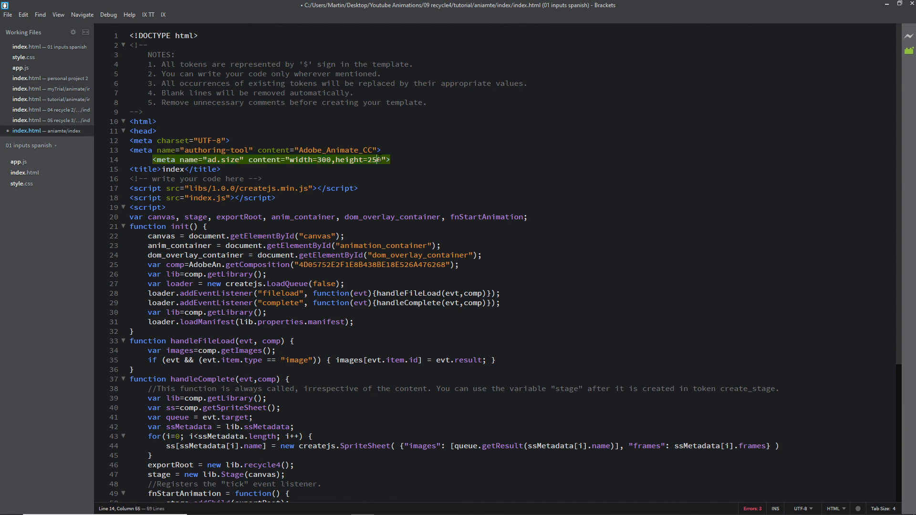
pyautogui.moveTo(382, 160); pyautogui.dragTo(368, 160)
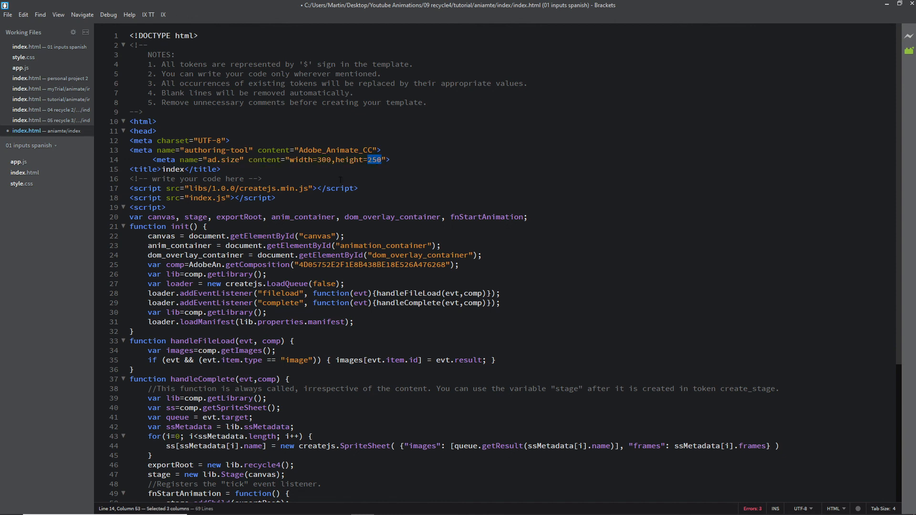
pyautogui.write('600')
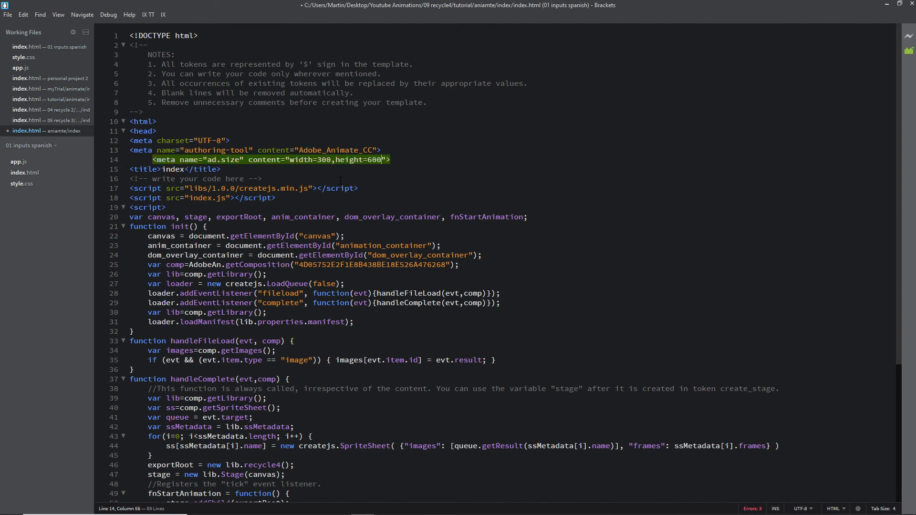
pyautogui.click(416, 154)
pyautogui.hotkey('ctrl', 's')
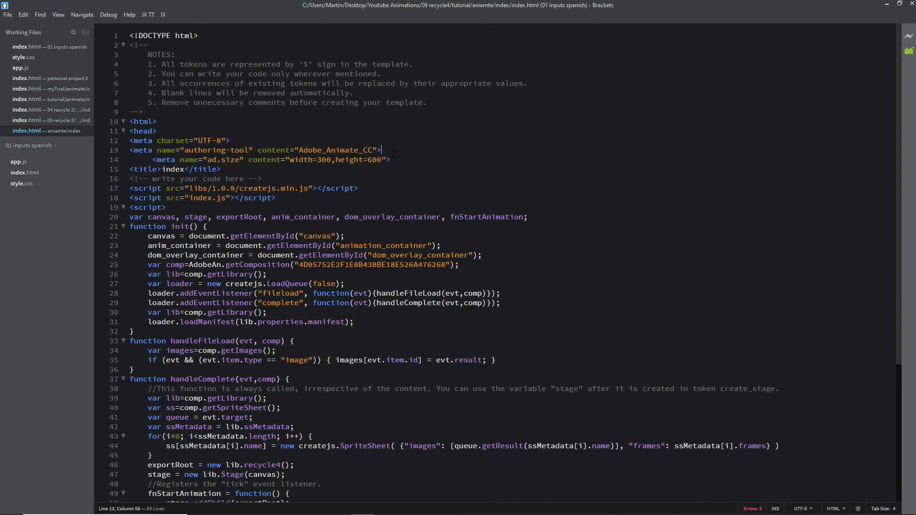
pyautogui.moveTo(395, 160); pyautogui.dragTo(163, 160)
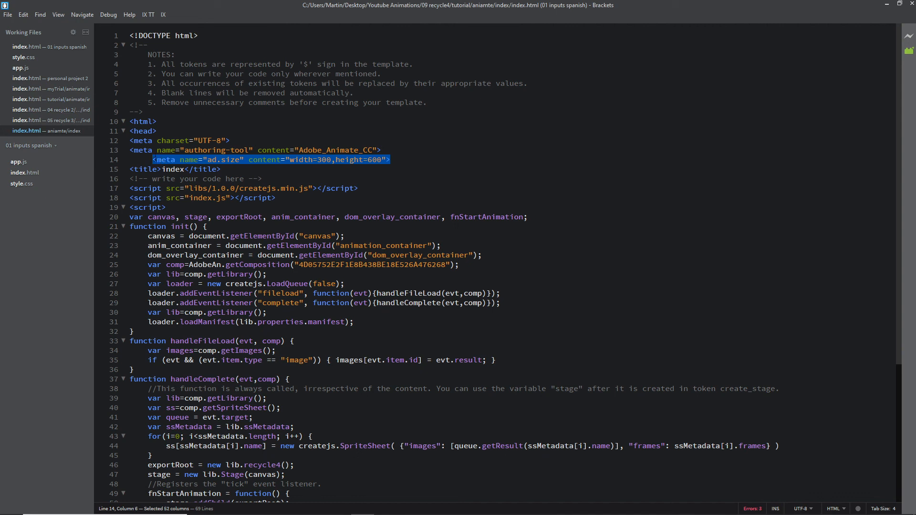
pyautogui.click(234, 141)
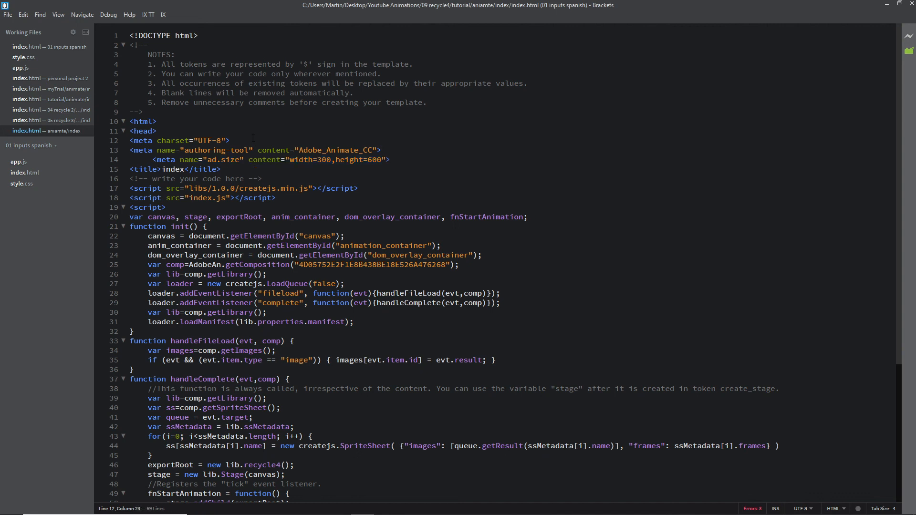
pyautogui.press('Return')
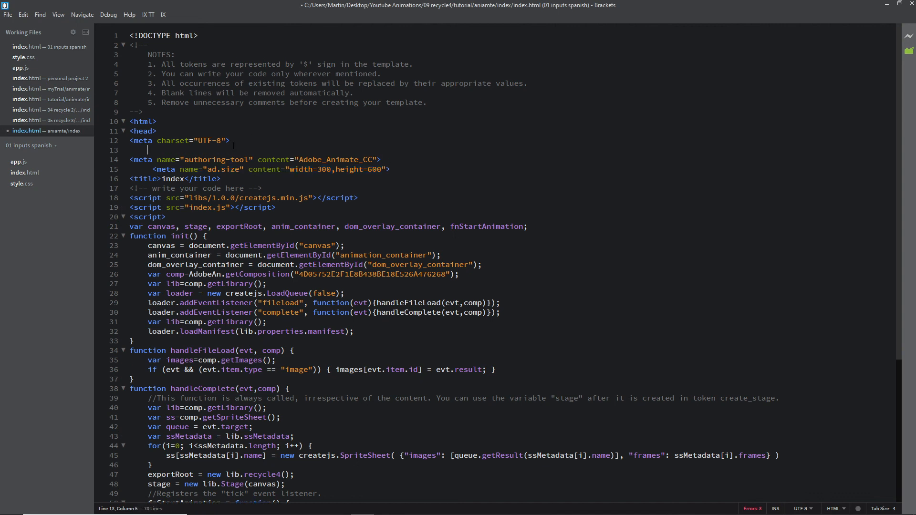
pyautogui.press('BackSpace')
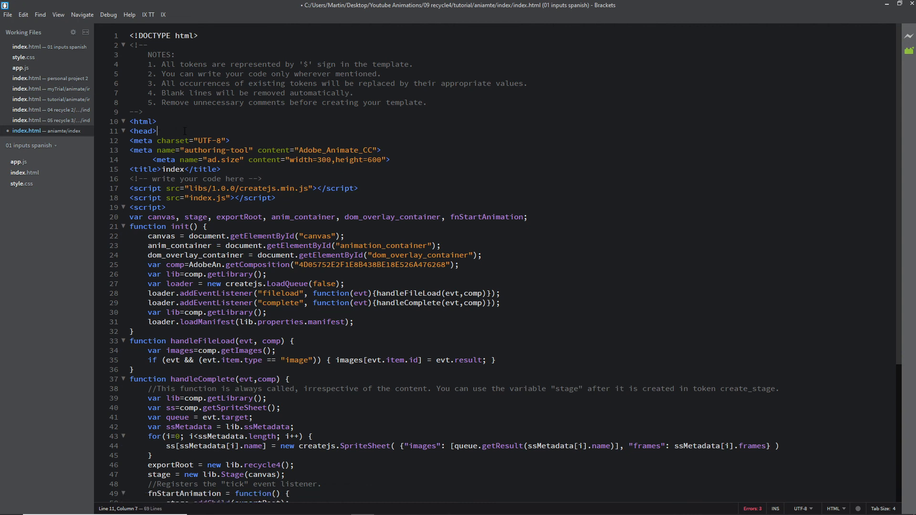
pyautogui.press('Return')
pyautogui.press('BackSpace')
# Remove most of the indentation in front of the ad.size meta tag and save index.html
pyautogui.click(153, 160)
pyautogui.press('BackSpace')
pyautogui.press('BackSpace')
pyautogui.press('BackSpace')
pyautogui.press('BackSpace')
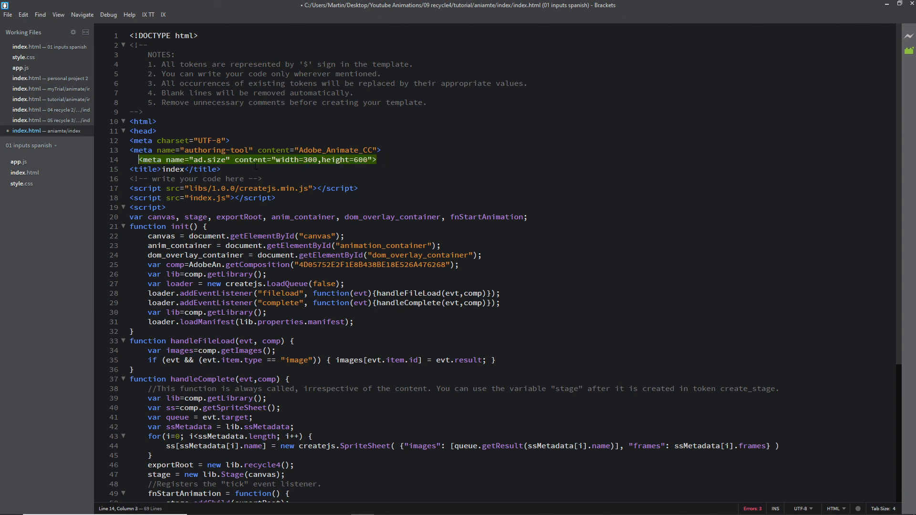
pyautogui.hotkey('ctrl', 's')
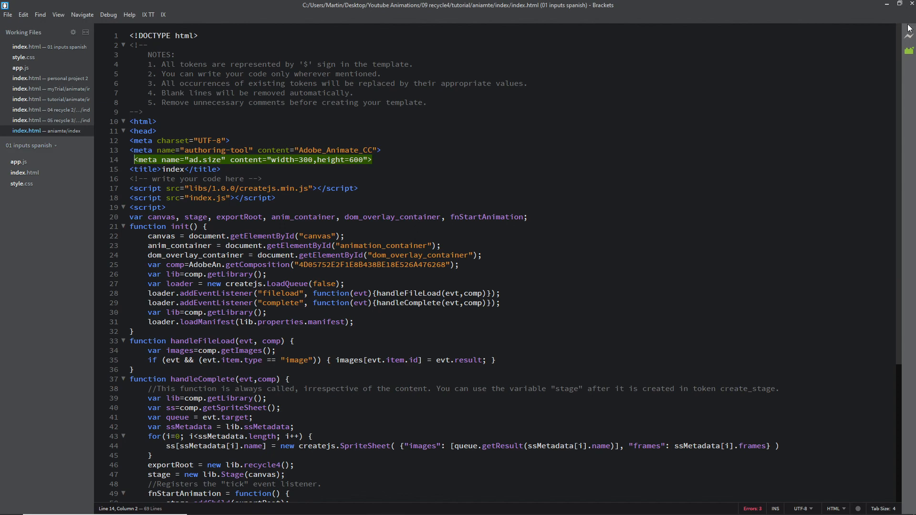
# Close Brackets, go back to the aniamte folder in File Explorer, and compress the index folder into a zip archive
pyautogui.click(911, 6)
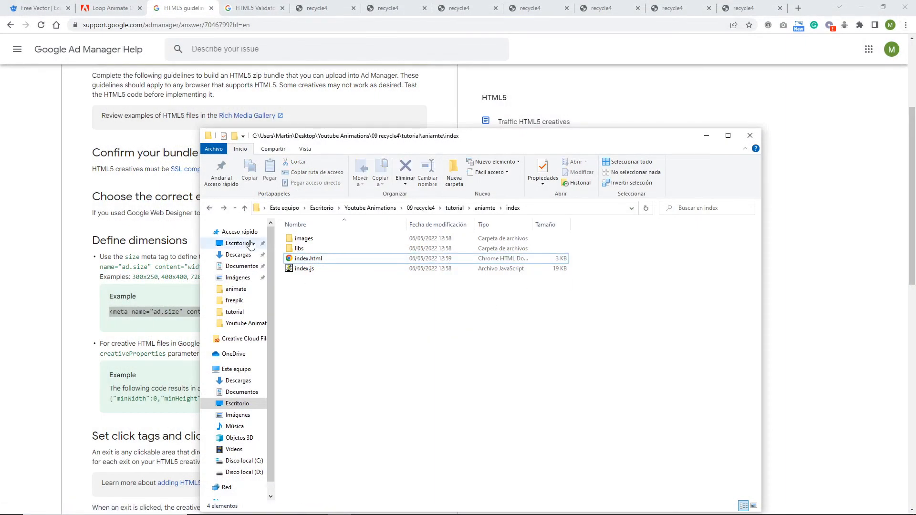
pyautogui.click(209, 208)
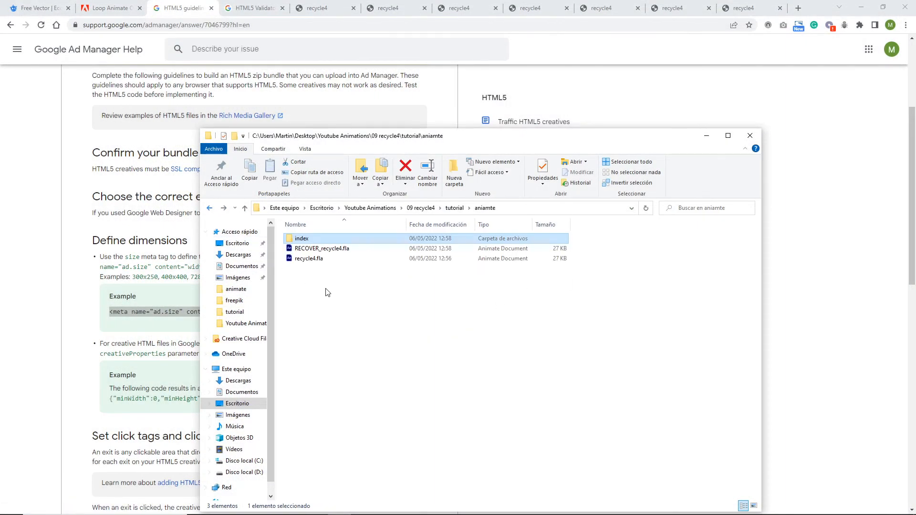
pyautogui.rightClick(302, 242)
pyautogui.moveTo(375, 436)
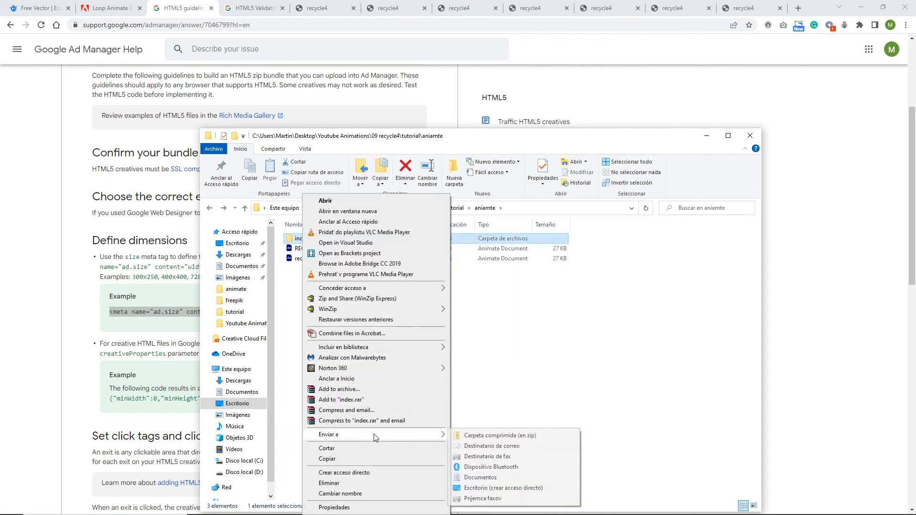
pyautogui.click(514, 437)
pyautogui.click(390, 339)
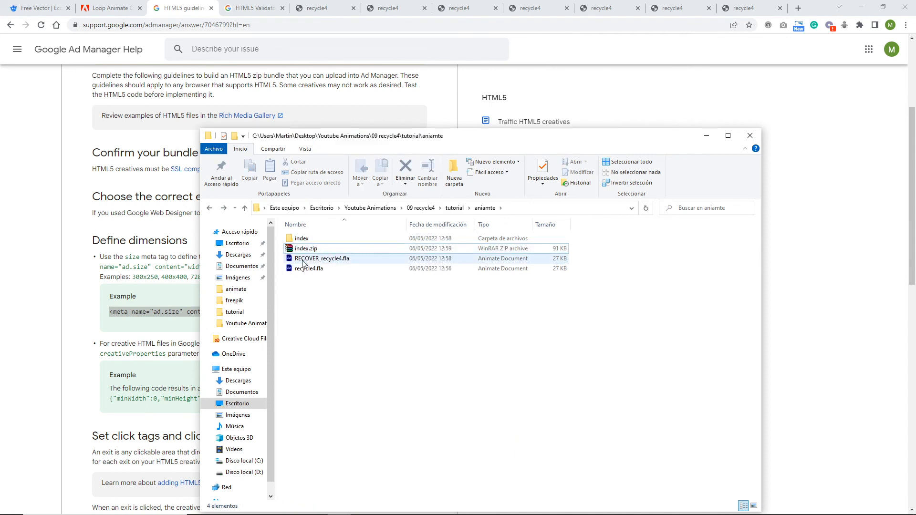
# Check the file size of index.zip, minimize File Explorer, and open the HTML5 Validator page in Chrome
pyautogui.click(560, 253)
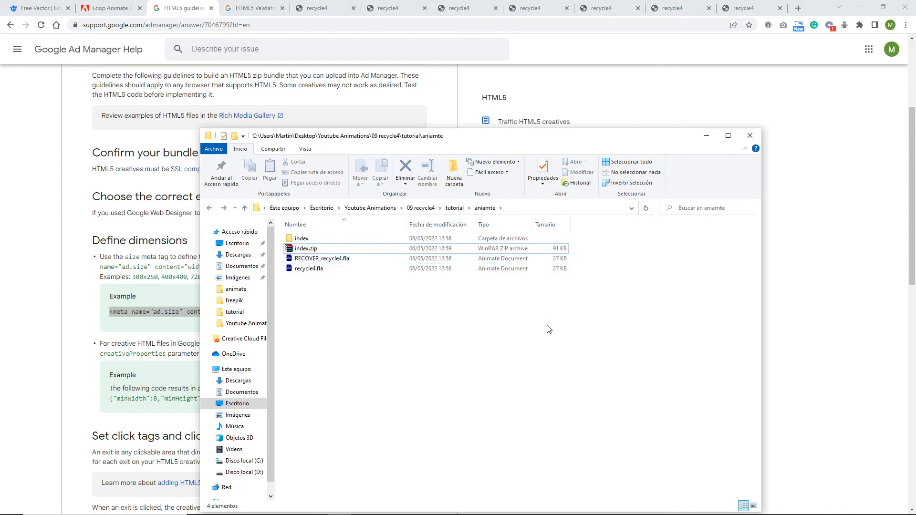
pyautogui.click(705, 138)
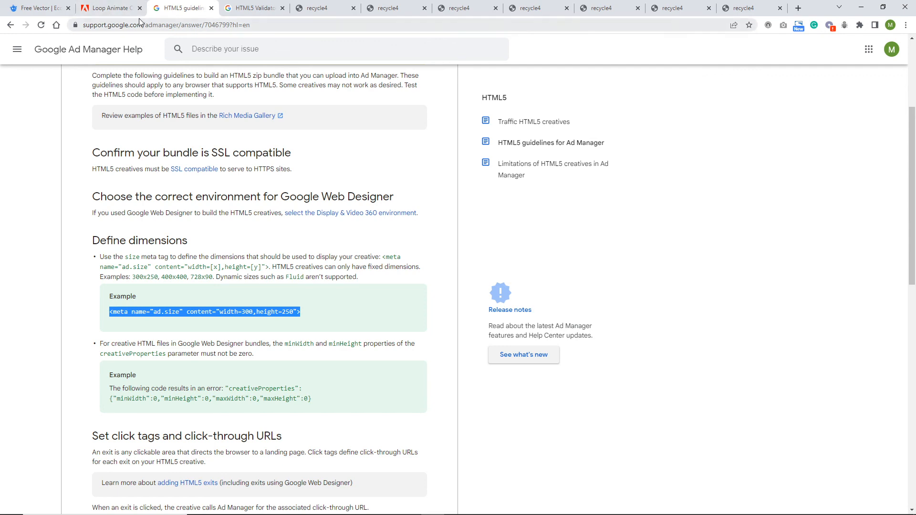
pyautogui.click(253, 9)
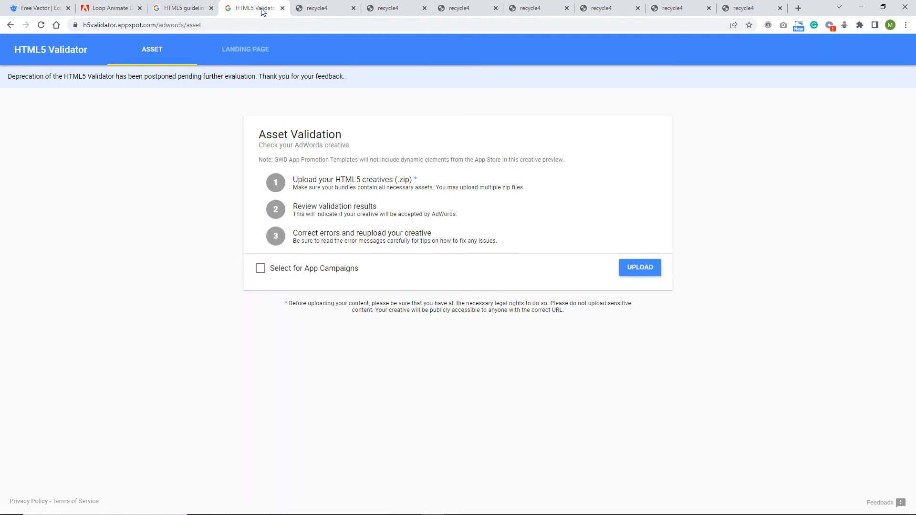
# Upload index.zip from the aniamte folder under 09 recycle4, tutorial to the validator and review the list of checks
pyautogui.click(640, 268)
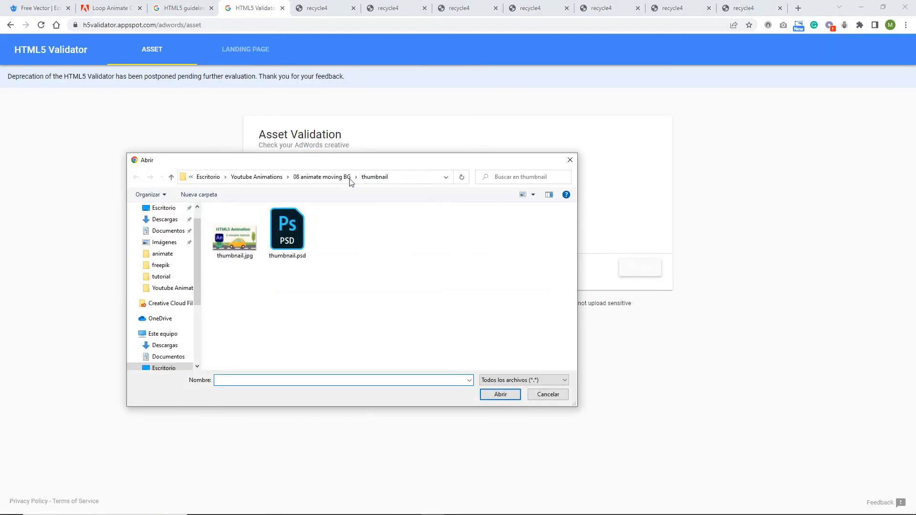
pyautogui.click(258, 177)
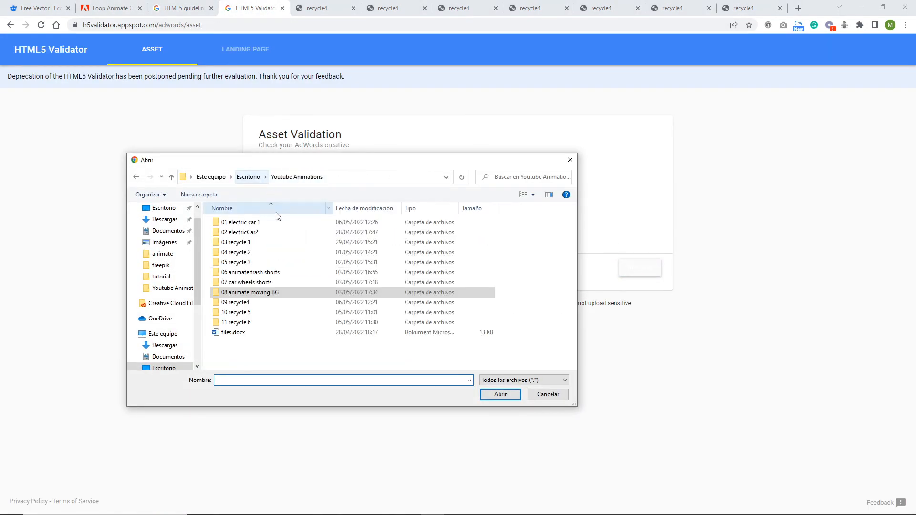
pyautogui.doubleClick(233, 302)
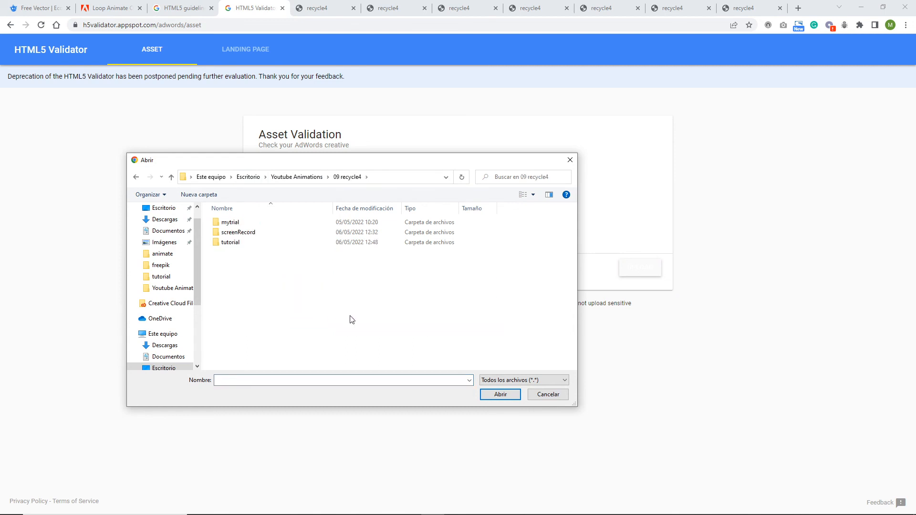
pyautogui.doubleClick(230, 245)
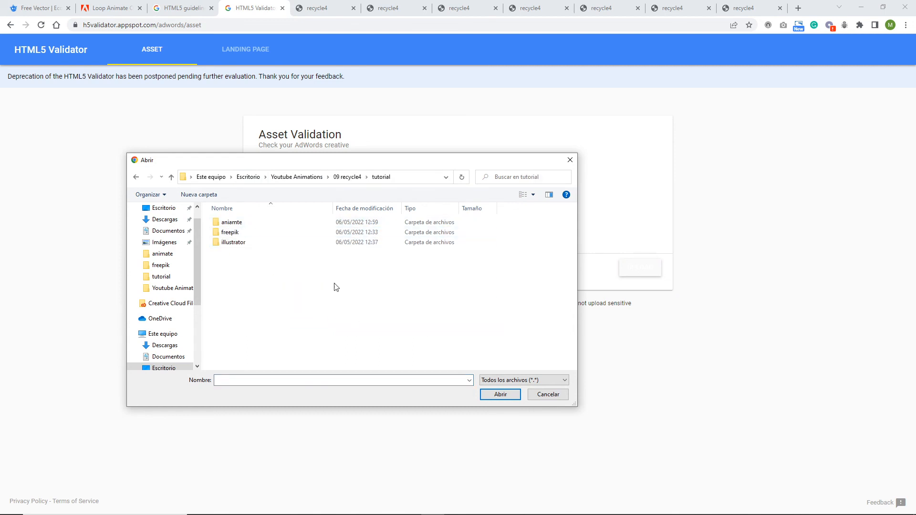
pyautogui.doubleClick(231, 222)
pyautogui.doubleClick(232, 234)
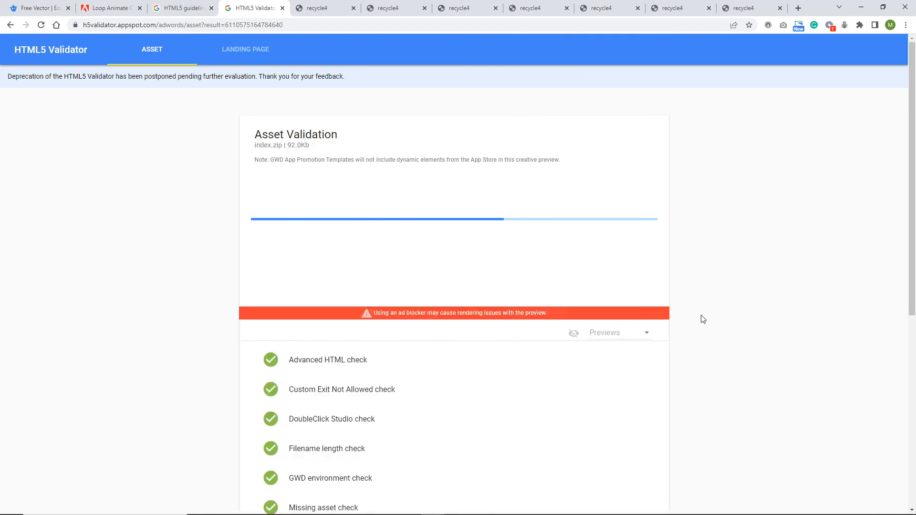
pyautogui.scroll(-4, 632, 326)
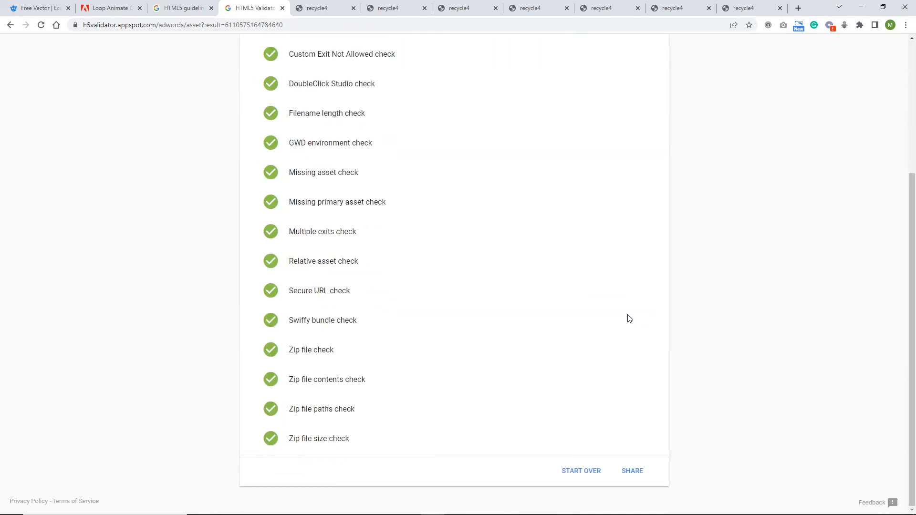
pyautogui.scroll(4, 631, 322)
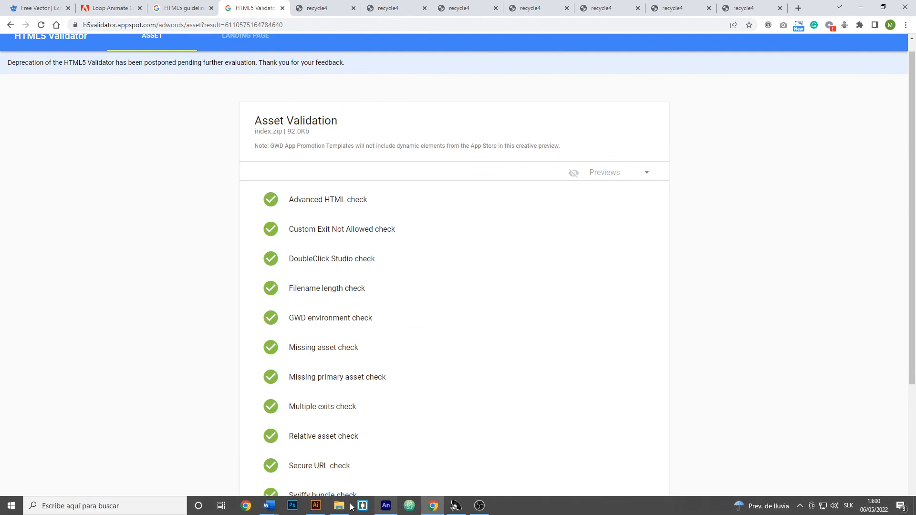
# Switch to Animate, show the main timeline, test the banner in the browser, and return to Animate
pyautogui.click(387, 506)
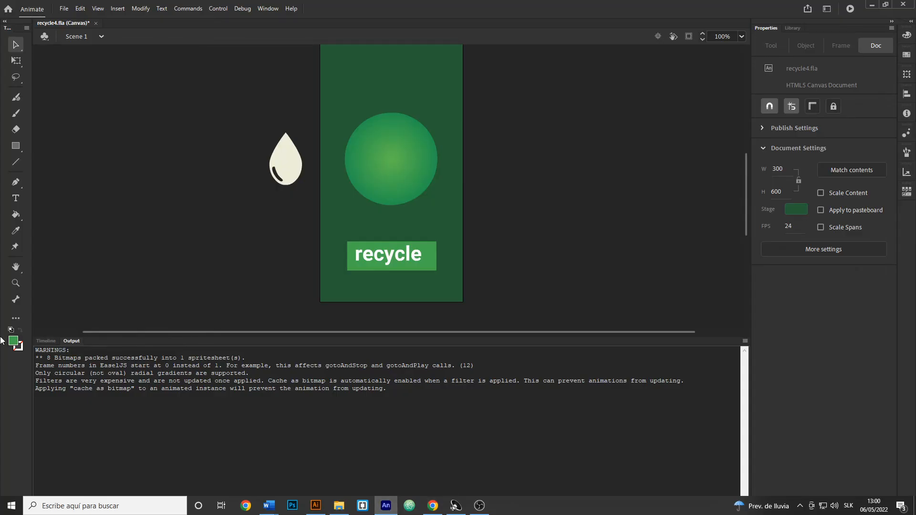
pyautogui.click(43, 340)
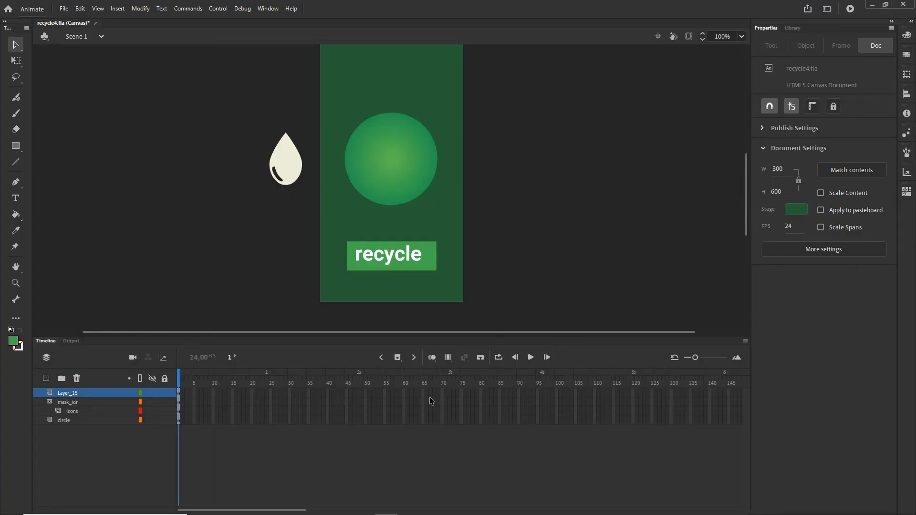
pyautogui.moveTo(270, 511); pyautogui.dragTo(201, 512)
pyautogui.hotkey('ctrl', 'Return')
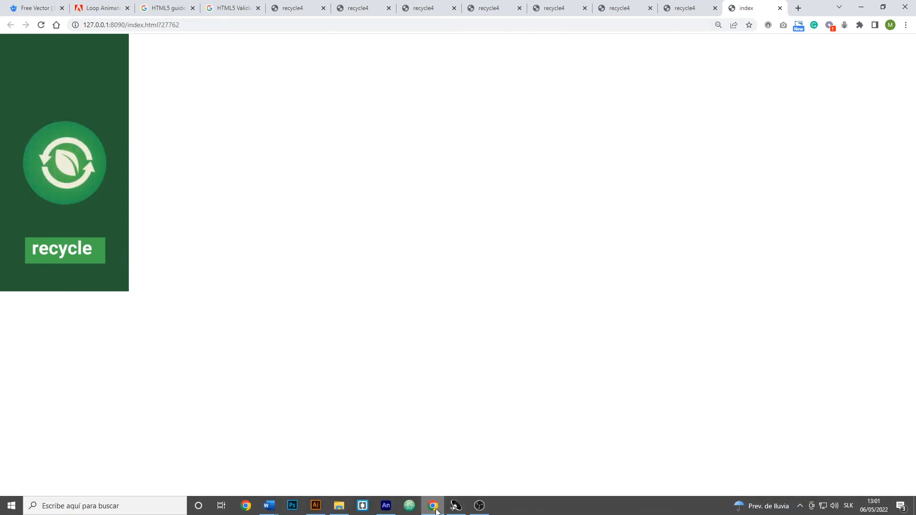
pyautogui.click(454, 507)
pyautogui.click(45, 342)
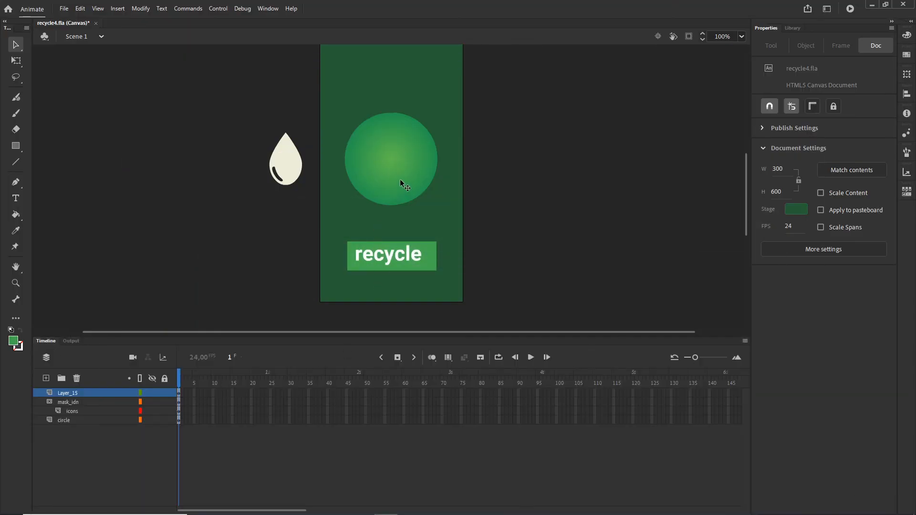
# Open the allhere movie clip for editing and add a new layer above lightEffect
pyautogui.click(301, 173)
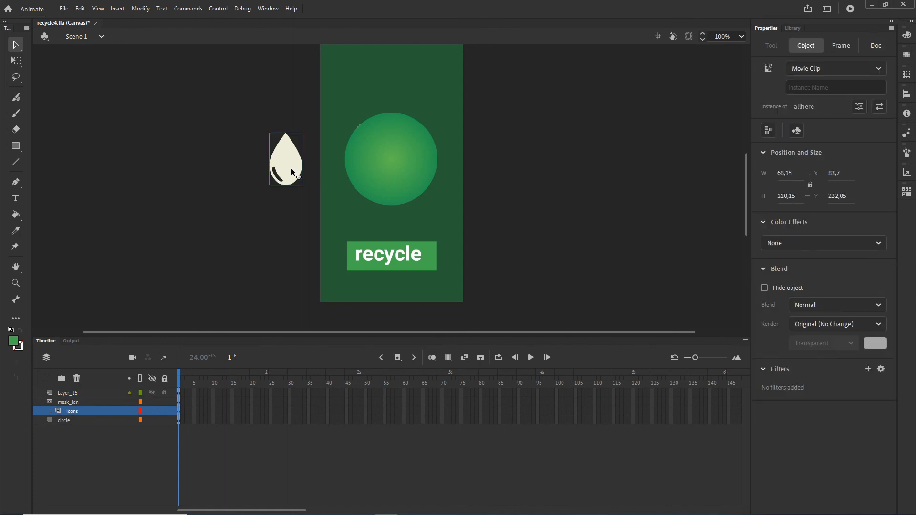
pyautogui.doubleClick(300, 172)
pyautogui.moveTo(355, 382); pyautogui.dragTo(22, 381)
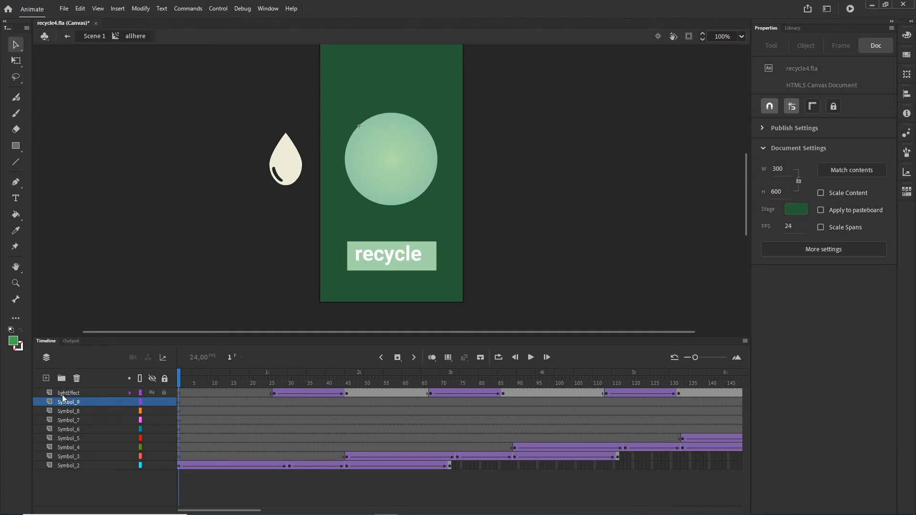
pyautogui.click(62, 394)
pyautogui.click(46, 379)
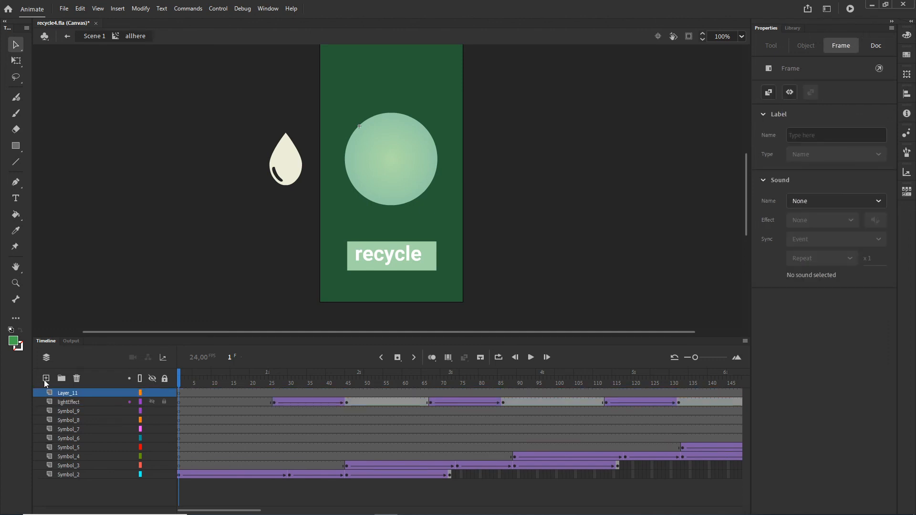
# Add the script this.stop(); to the new layer's first frame, close the code editor, and move that keyframe to frame 353
pyautogui.click(179, 391)
pyautogui.rightClick(179, 391)
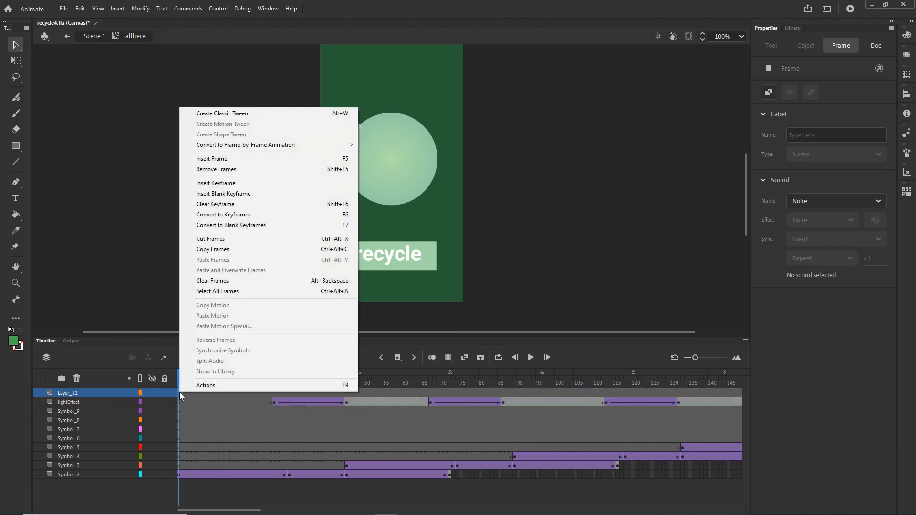
pyautogui.click(212, 388)
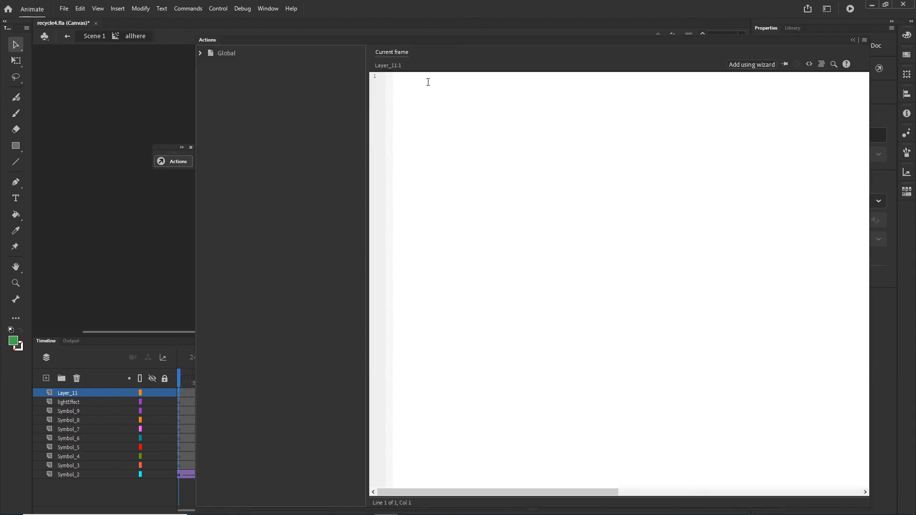
pyautogui.write('this')
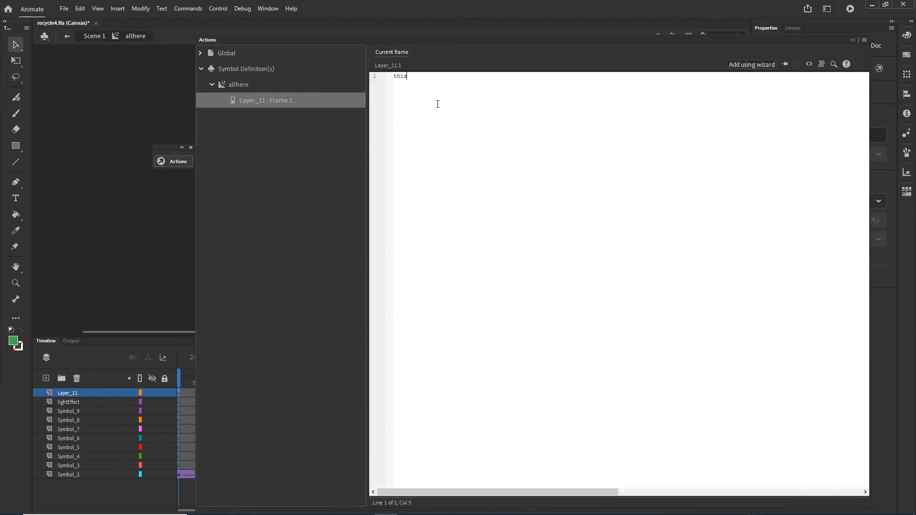
pyautogui.write('.stop')
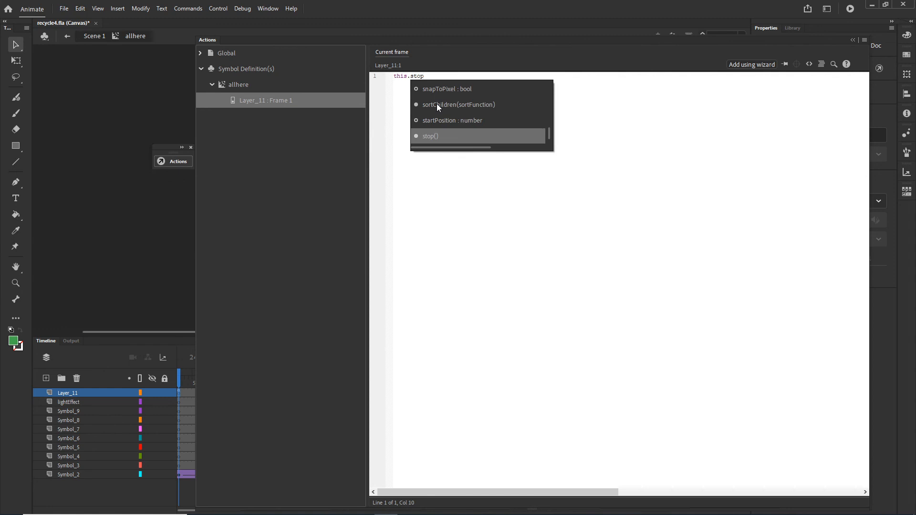
pyautogui.press('Return')
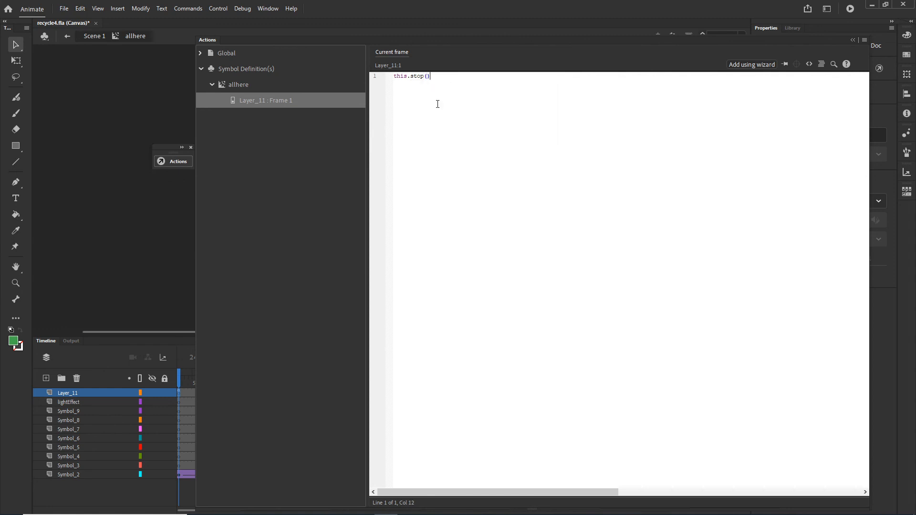
pyautogui.write(';')
pyautogui.scroll(18, 458, 138)
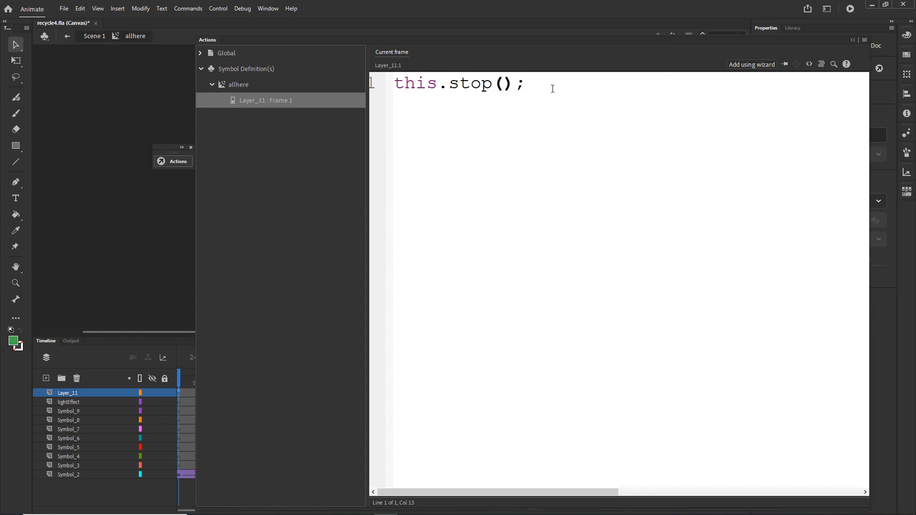
pyautogui.press('F9')
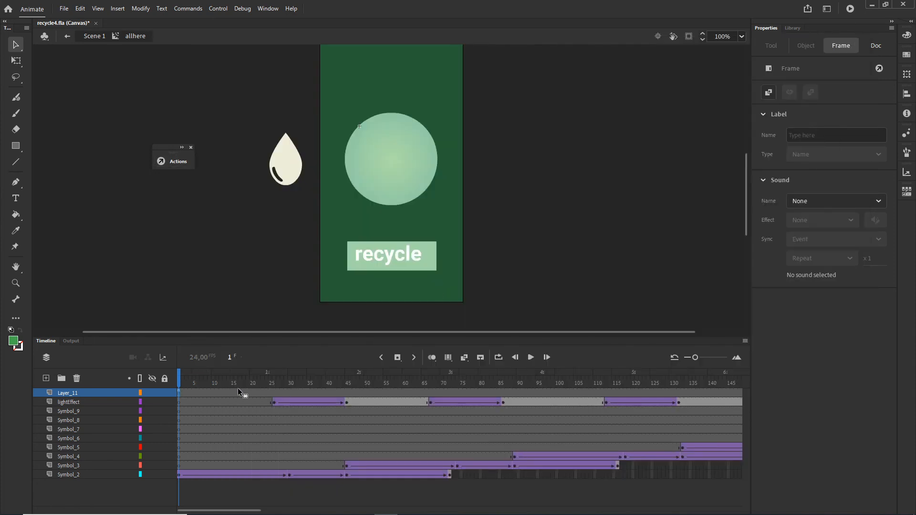
pyautogui.moveTo(714, 391); pyautogui.dragTo(606, 390)
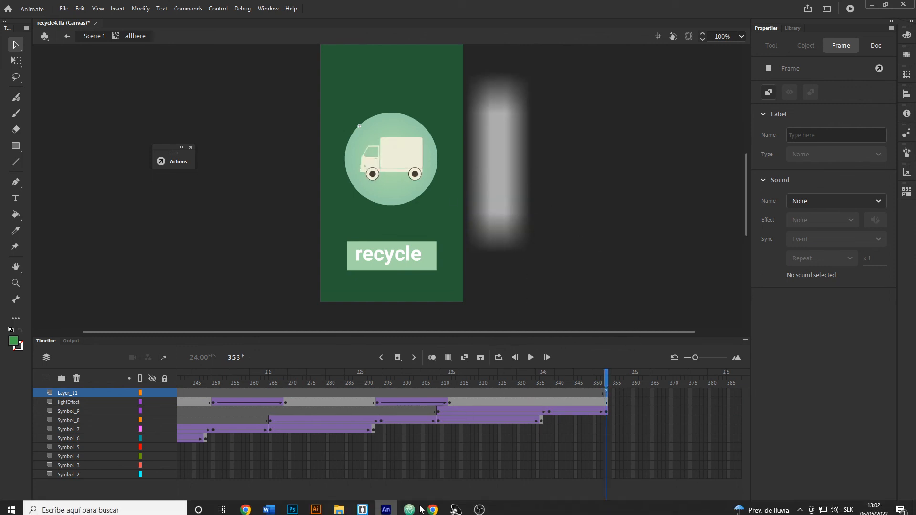
# Switch to Chrome and copy the two-line this.looped code with == 3 from the Adobe Support Community thread on looping
pyautogui.click(433, 507)
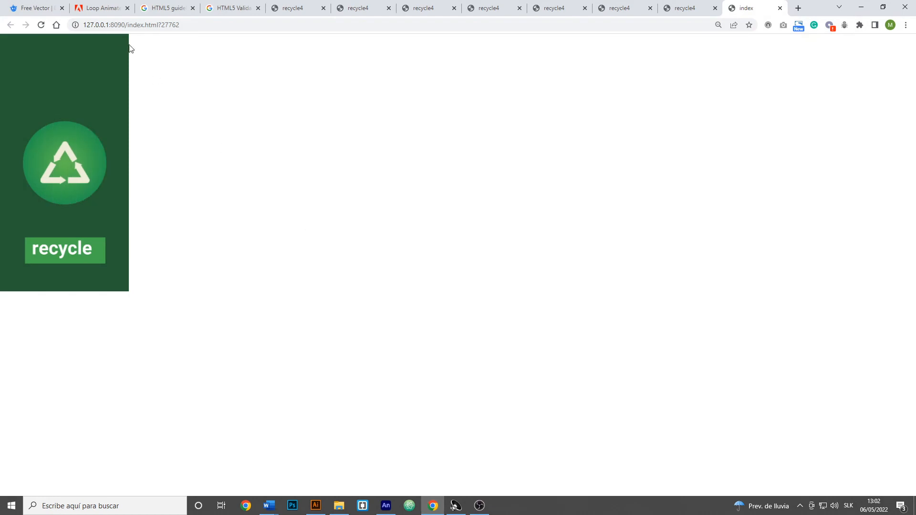
pyautogui.click(111, 13)
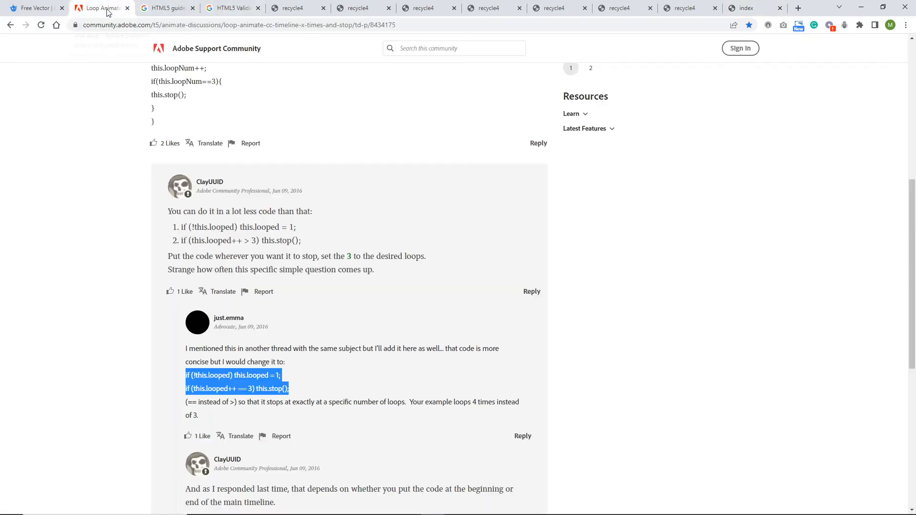
pyautogui.click(236, 377)
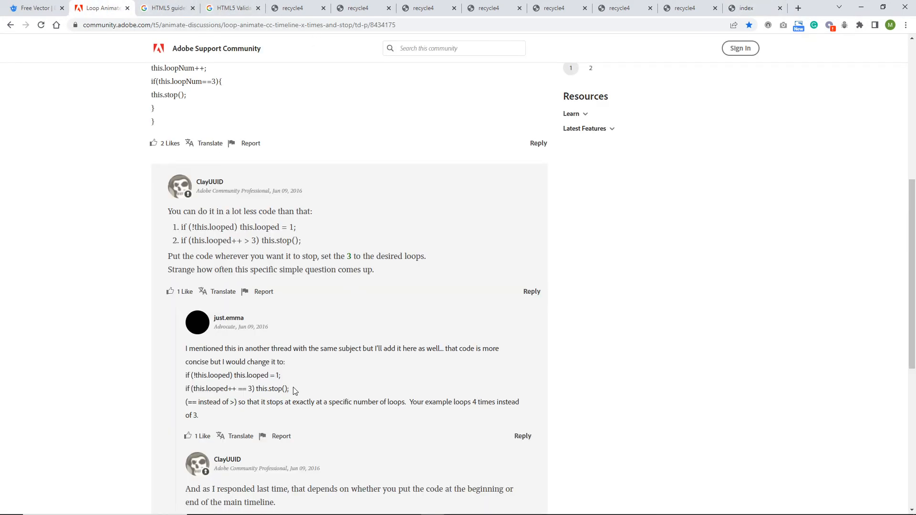
pyautogui.moveTo(294, 394); pyautogui.dragTo(186, 380)
pyautogui.hotkey('ctrl', 'c')
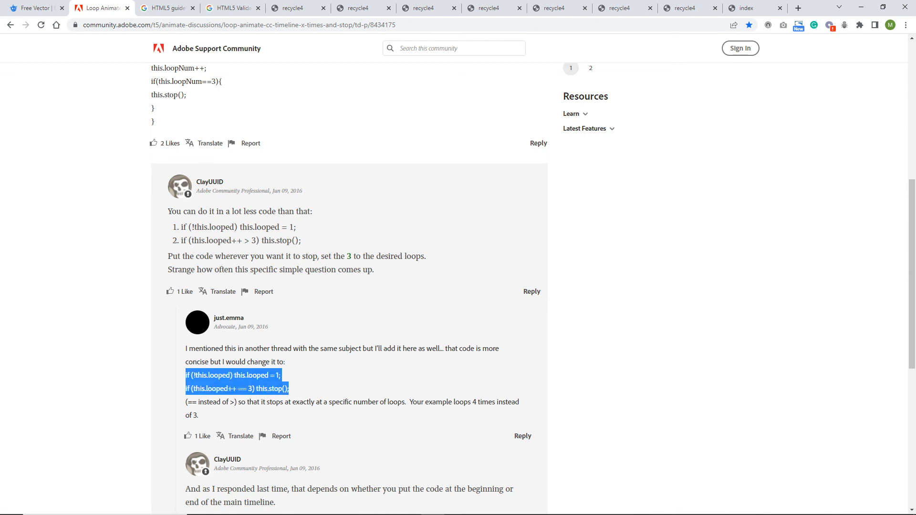
# Back in Animate, replace the this.stop(); script on frame 353 of the new layer with the copied loop code
pyautogui.click(385, 511)
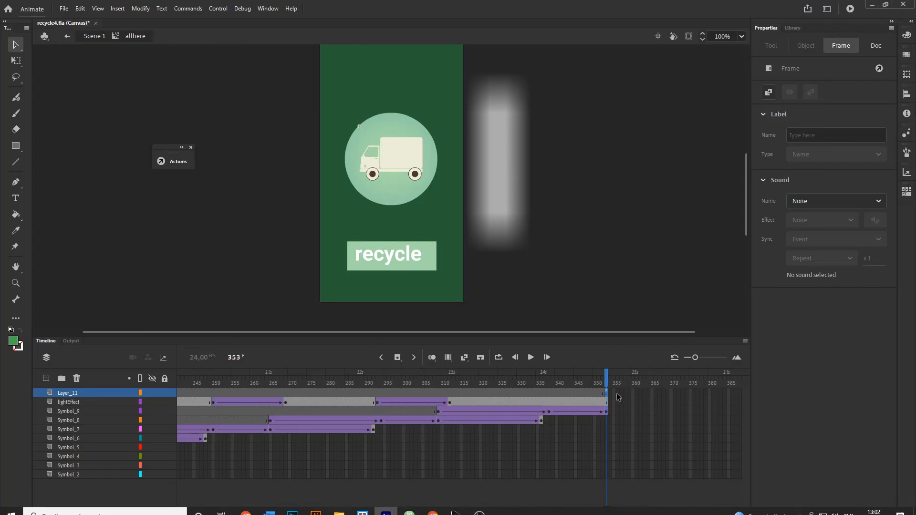
pyautogui.rightClick(606, 392)
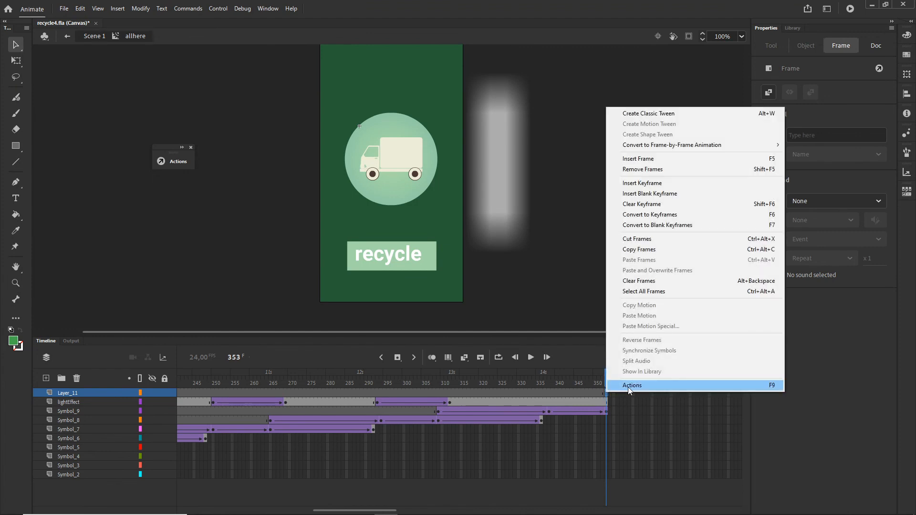
pyautogui.click(627, 388)
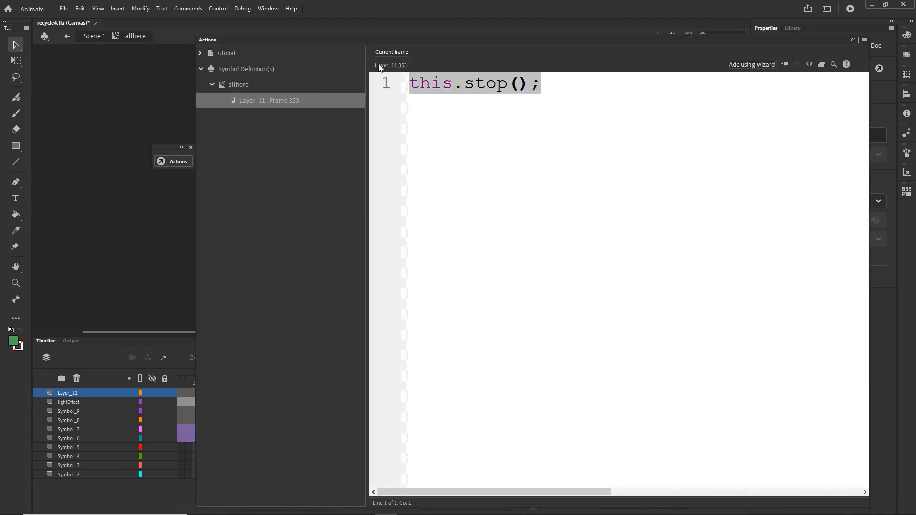
pyautogui.hotkey('ctrl', 'v')
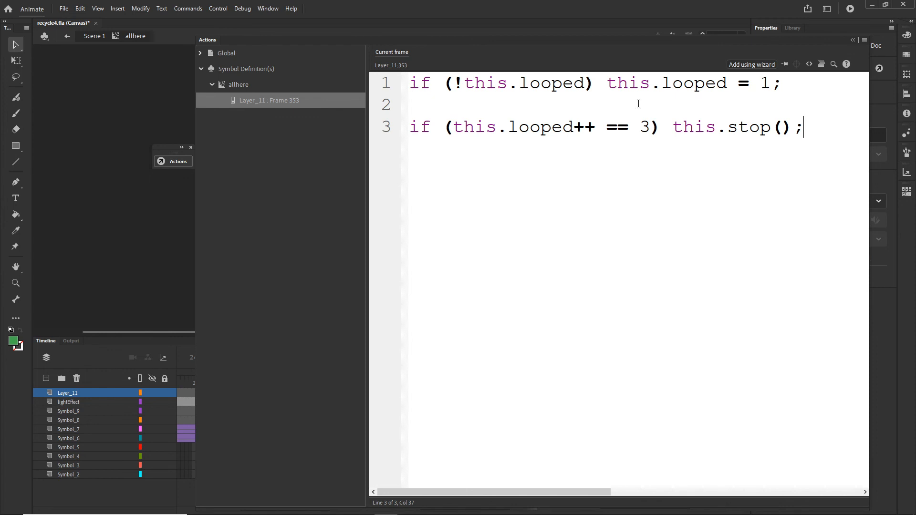
# Set the loop count in the this.looped++ condition to 2
pyautogui.doubleClick(648, 127)
pyautogui.click(649, 127)
pyautogui.moveTo(649, 128); pyautogui.dragTo(639, 127)
pyautogui.press('BackSpace')
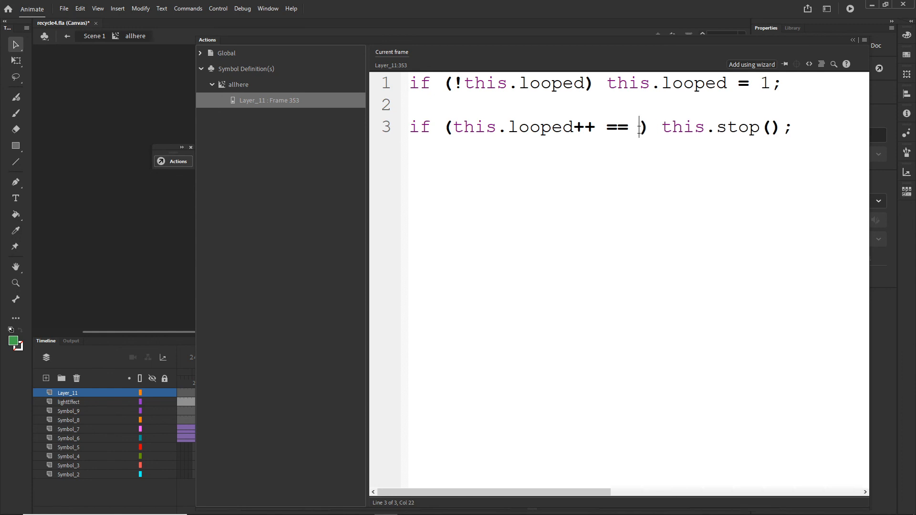
pyautogui.write('2')
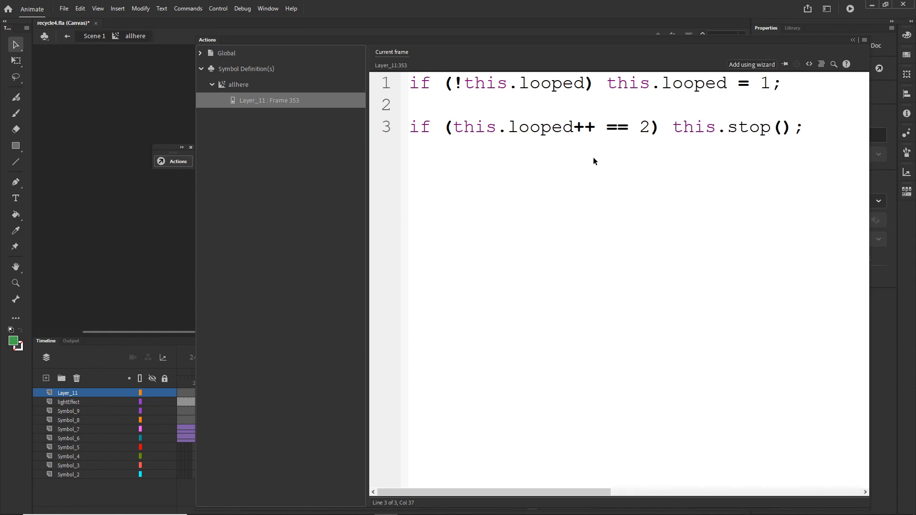
# Test the banner with the loop-limiting script in the browser and return to Animate
pyautogui.hotkey('ctrl', 'Return')
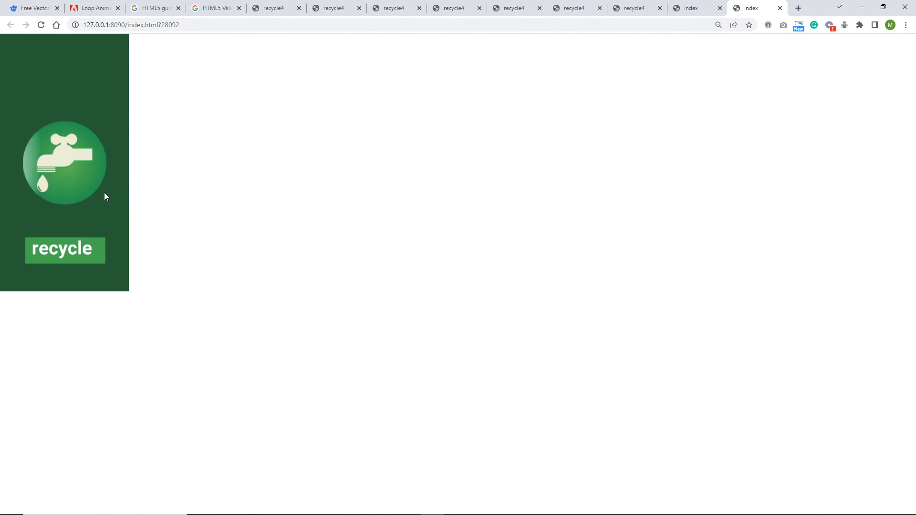
pyautogui.moveTo(356, 513)
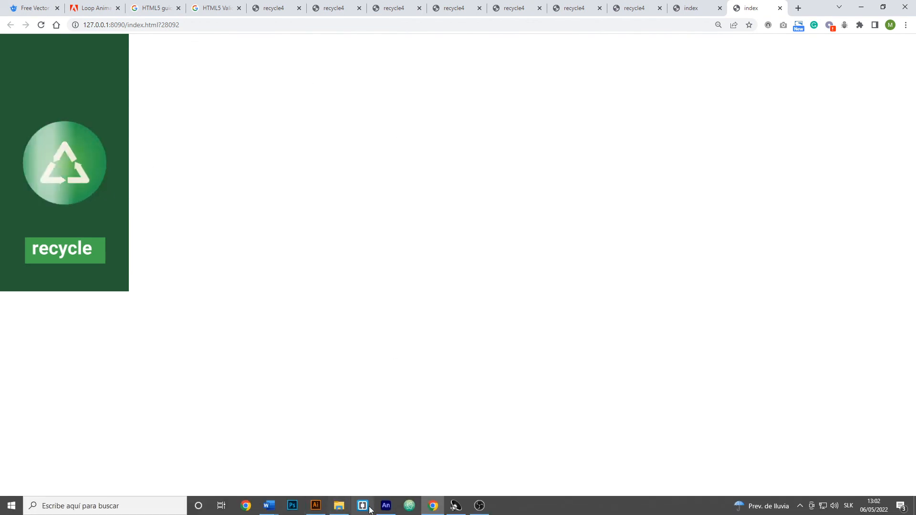
pyautogui.click(386, 505)
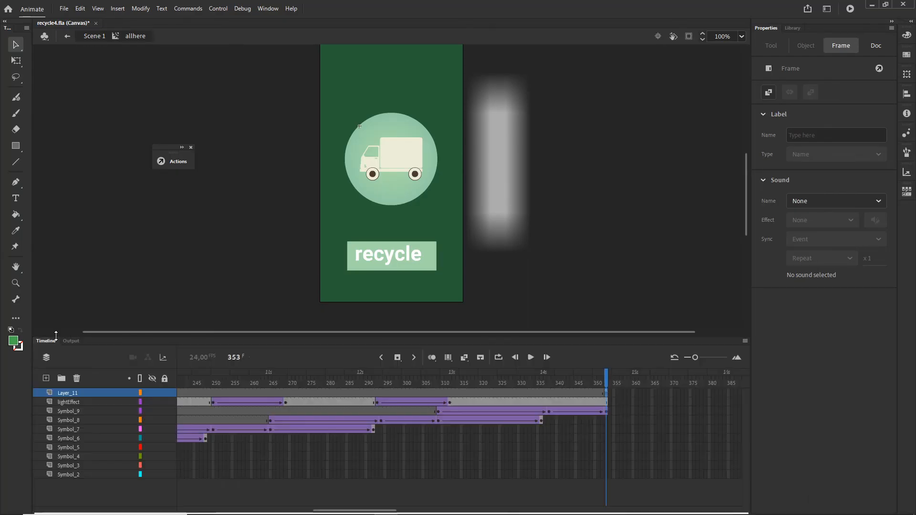